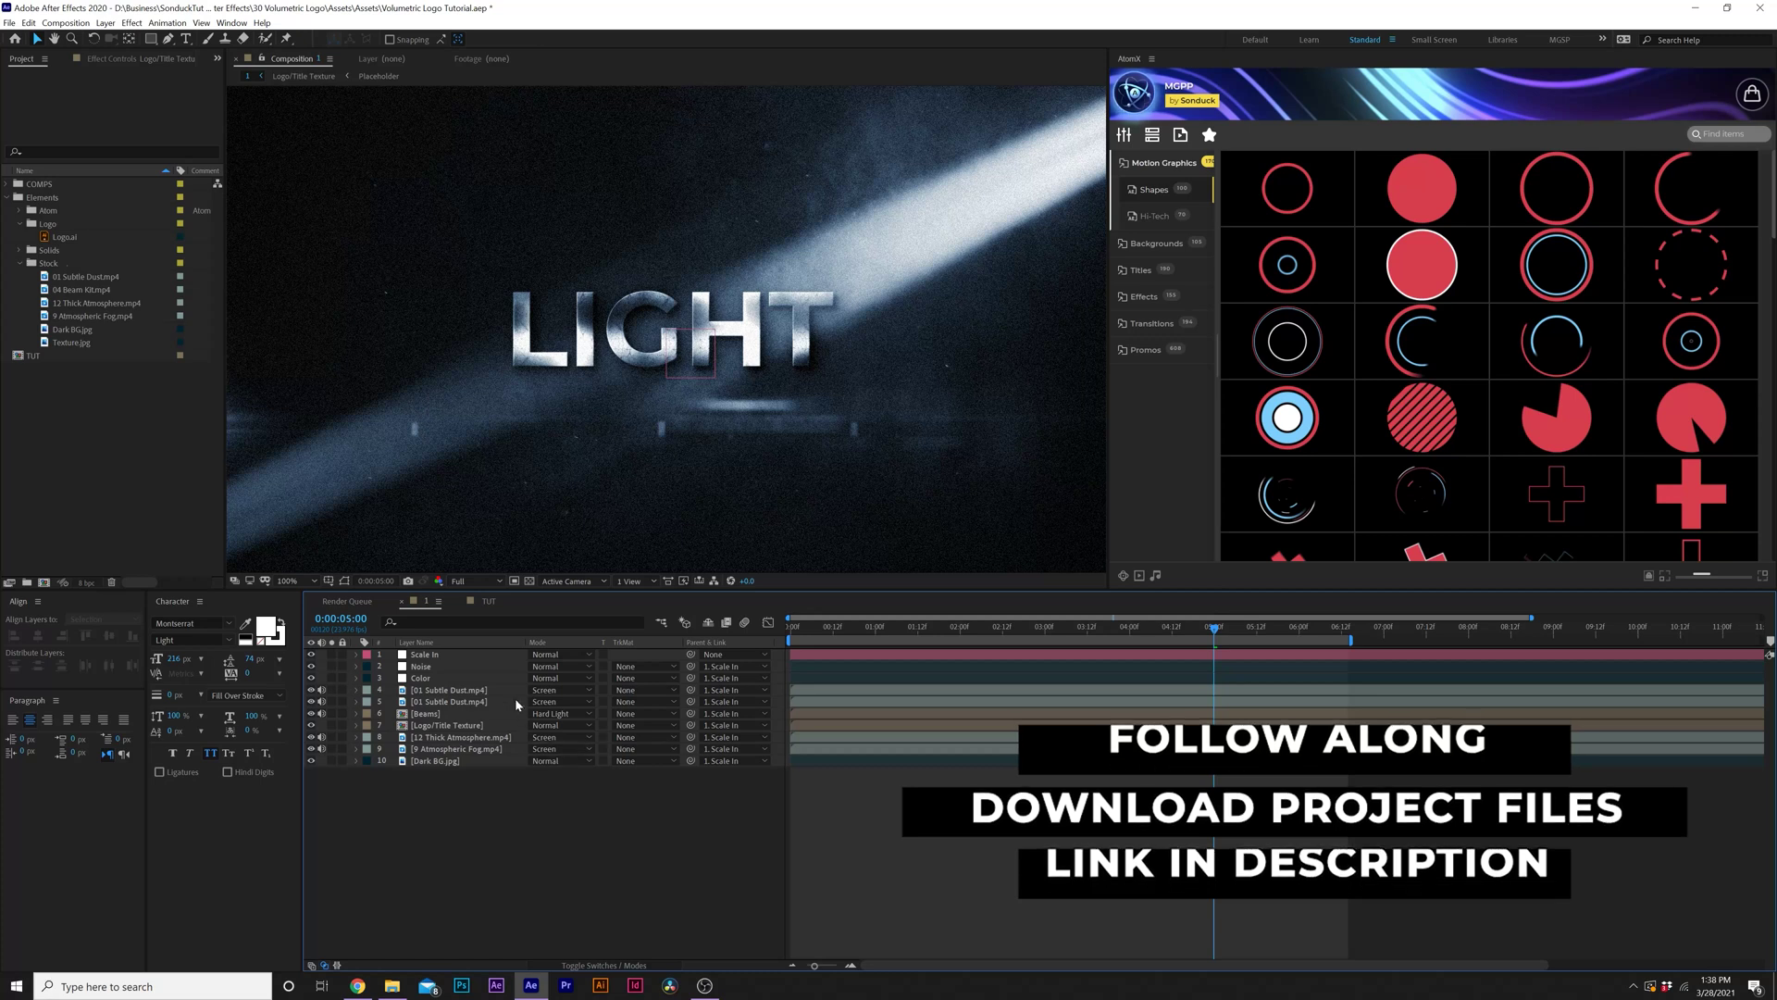
Switch to the TUT composition showing white LIGHT text over the Logo.ai layer.
{"action": "left_click", "coordinate": [488, 602]}
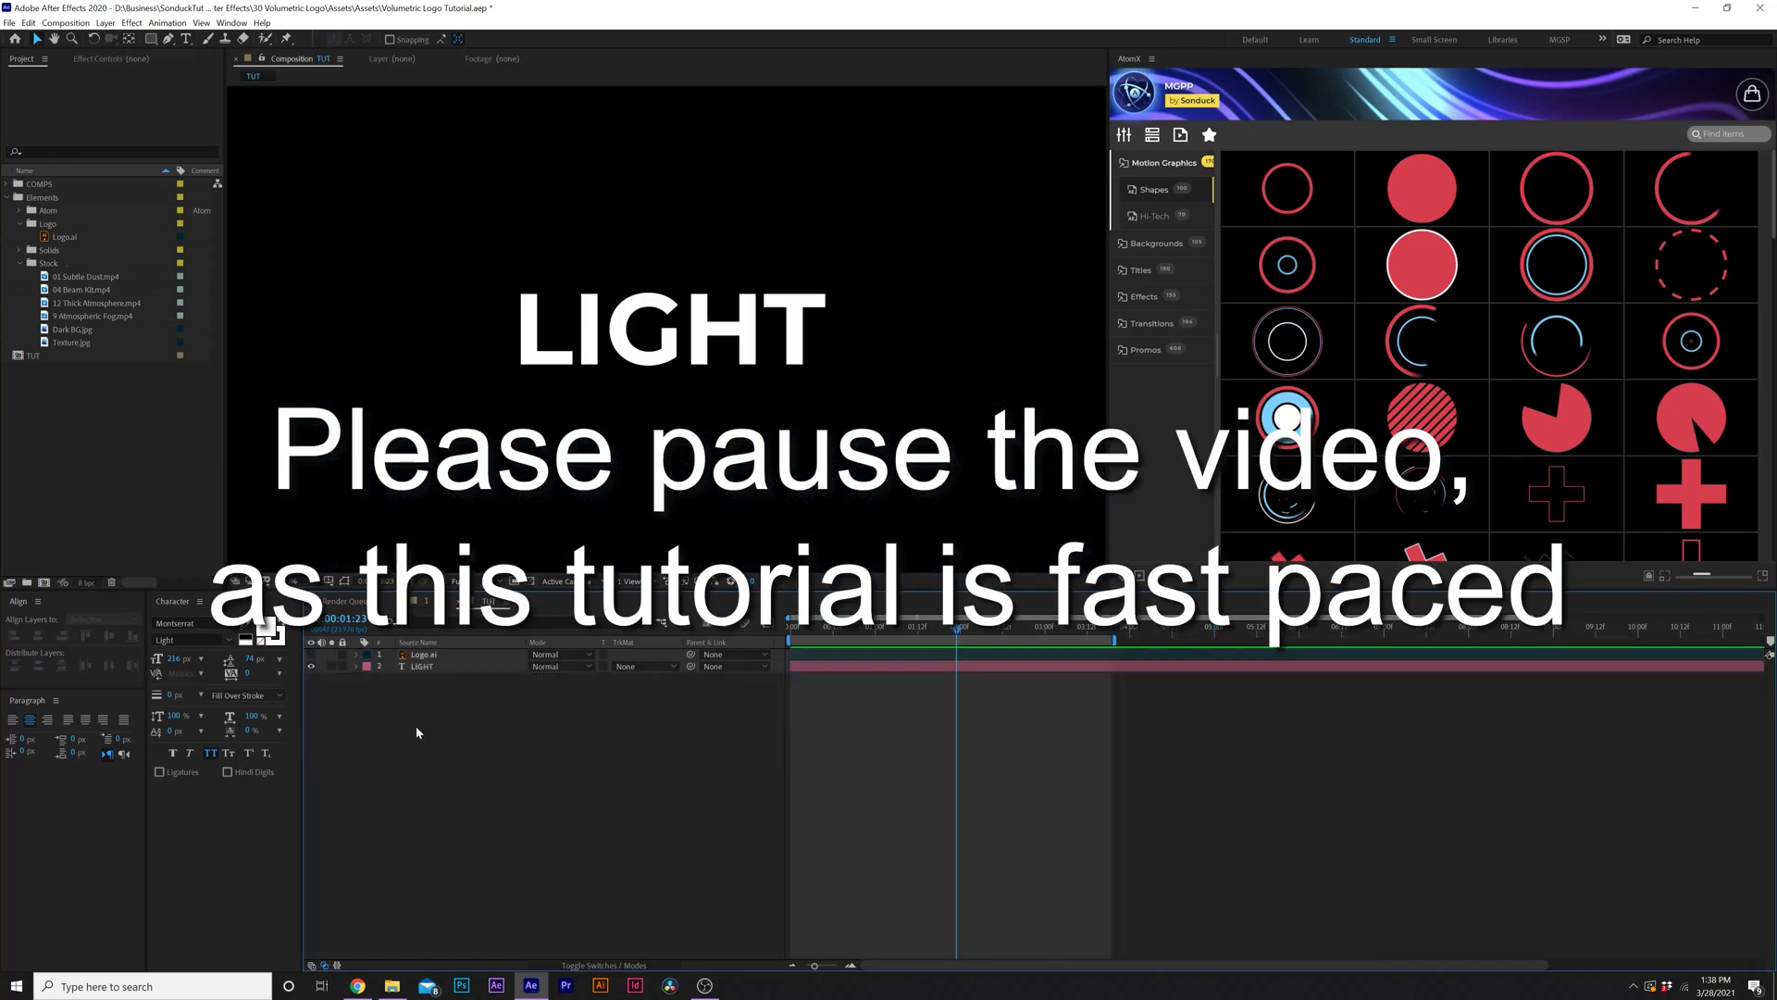
Hide the Logo.ai layer and keep the LIGHT text layer visible.
{"action": "left_click", "coordinate": [311, 666]}
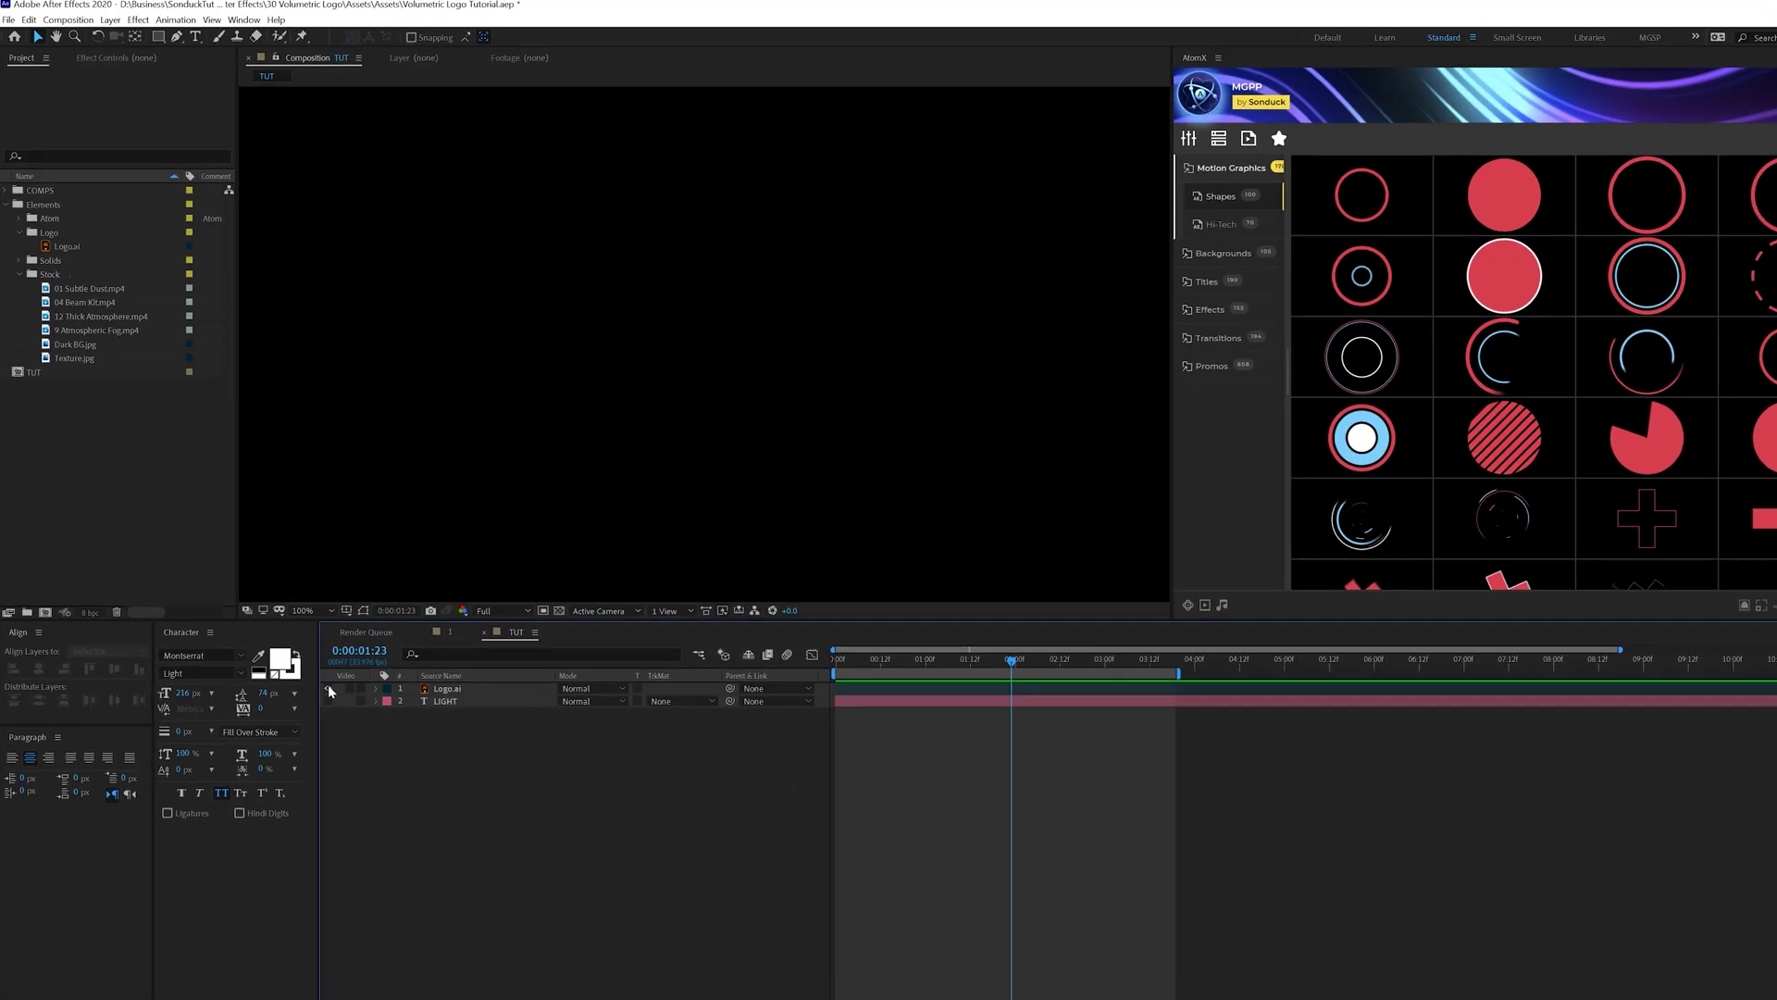
{"action": "left_click", "coordinate": [311, 655]}
{"action": "left_click", "coordinate": [354, 740]}
{"action": "left_click", "coordinate": [353, 753]}
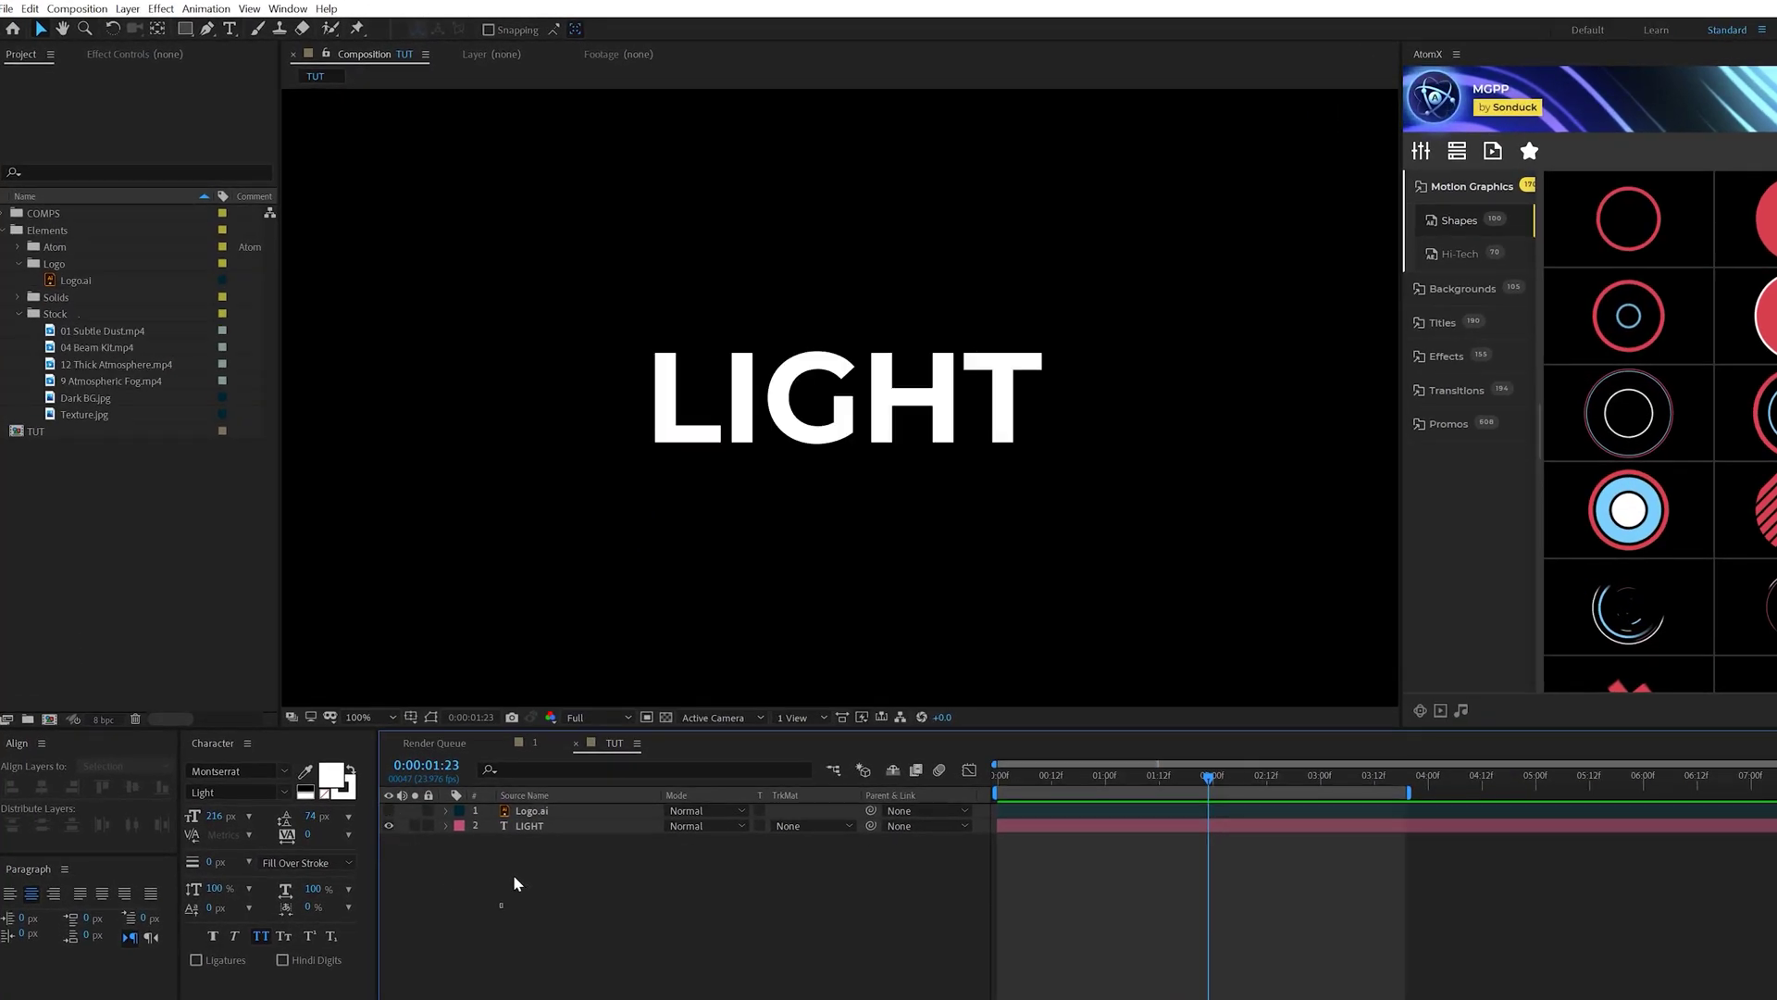
Pre-compose Logo.ai and LIGHT into 'Placeholder' and bring Texture.jpg into the timeline.
{"action": "left_click_drag", "start_coordinate": [454, 828], "coordinate": [534, 700]}
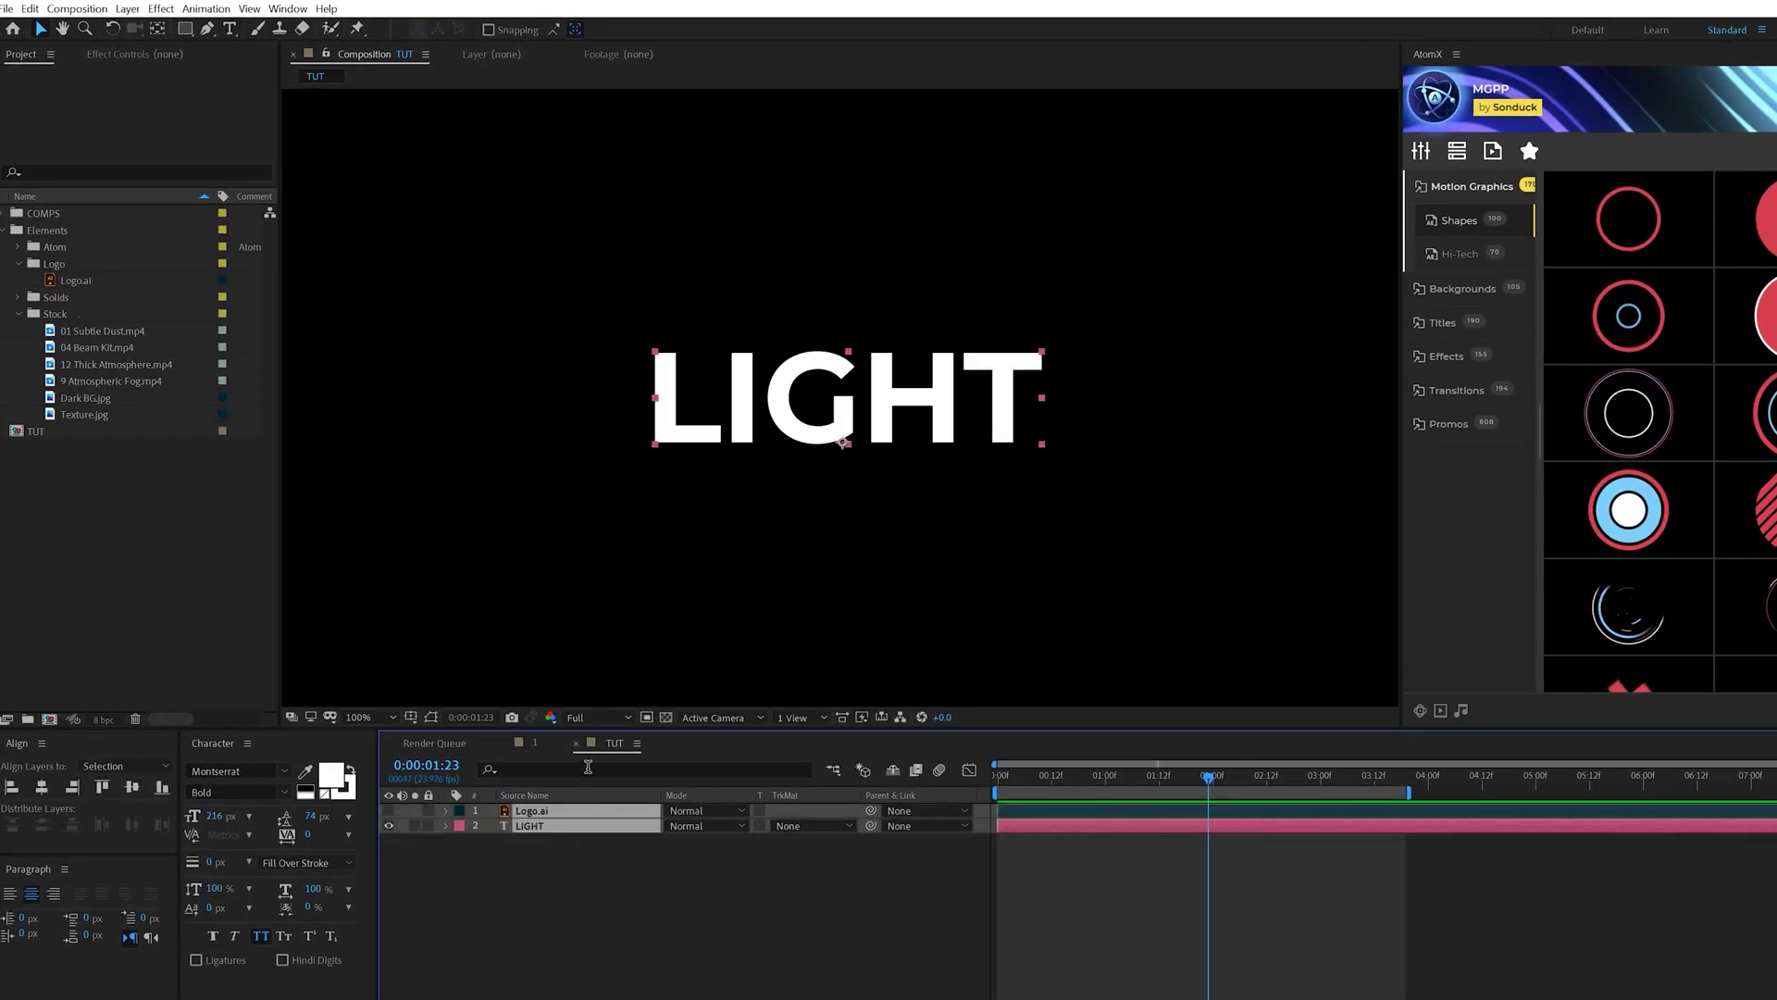
{"action": "left_click", "coordinate": [128, 9]}
{"action": "left_click", "coordinate": [211, 546]}
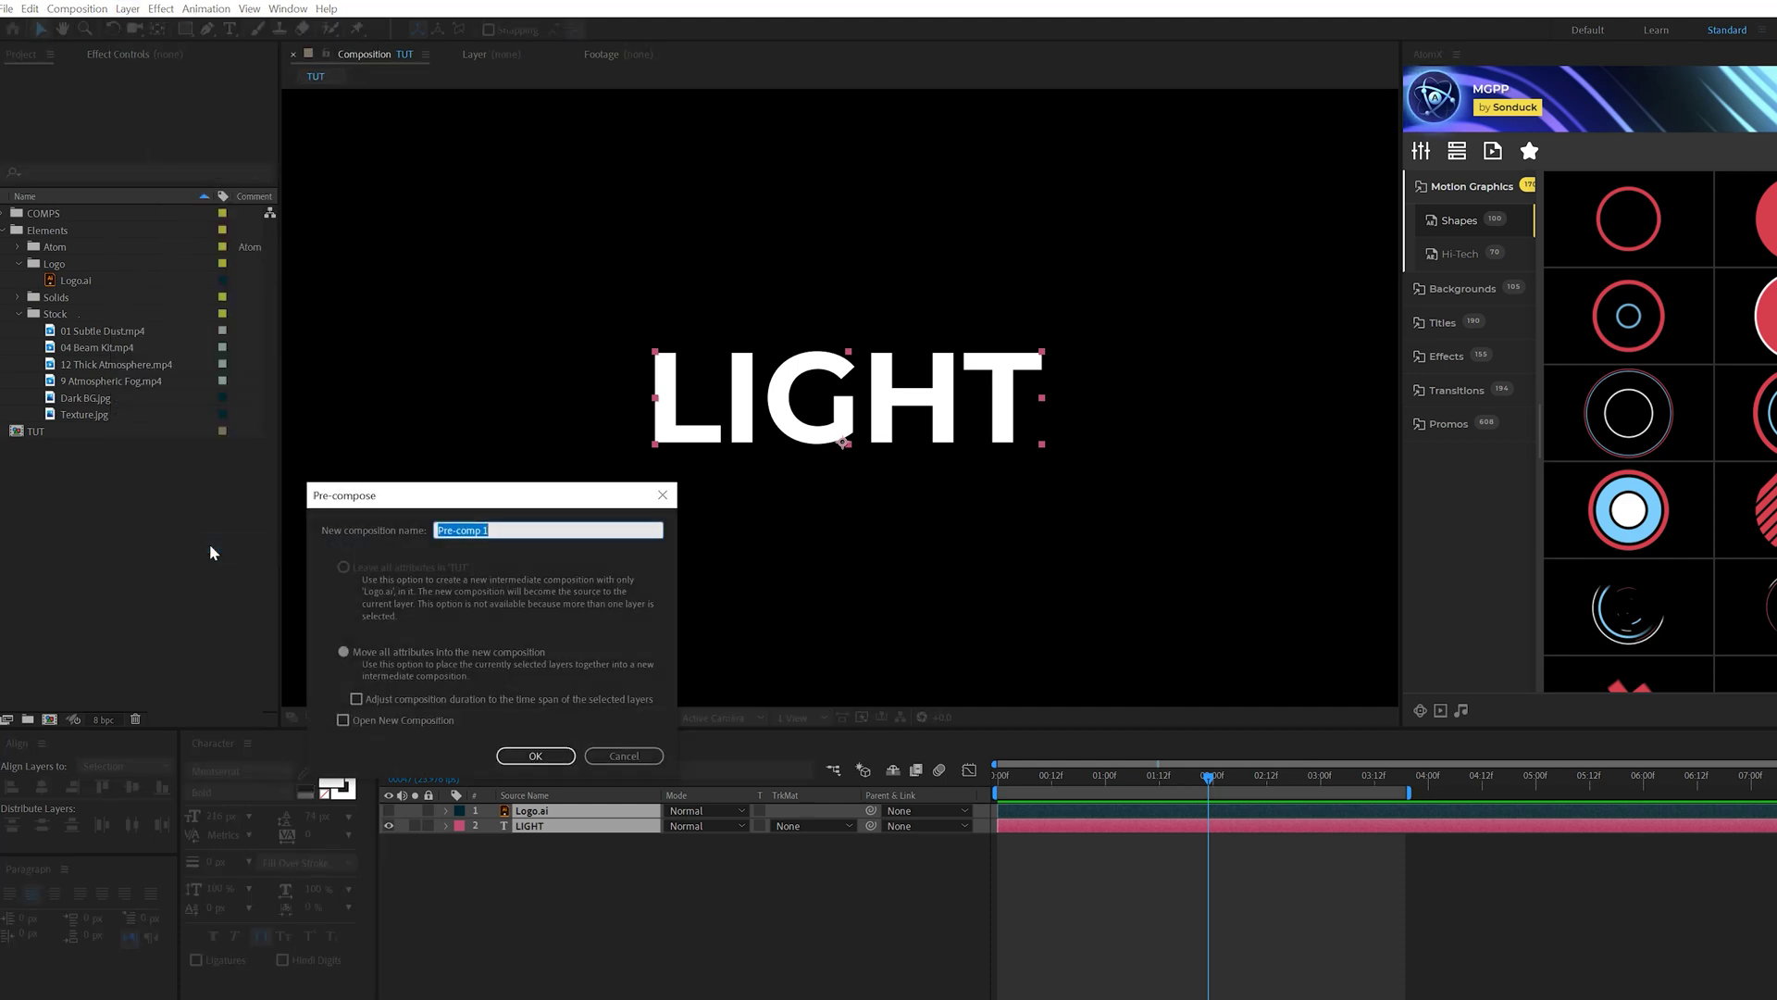
{"action": "type", "text": "Placeholder"}
{"action": "key", "text": "Return"}
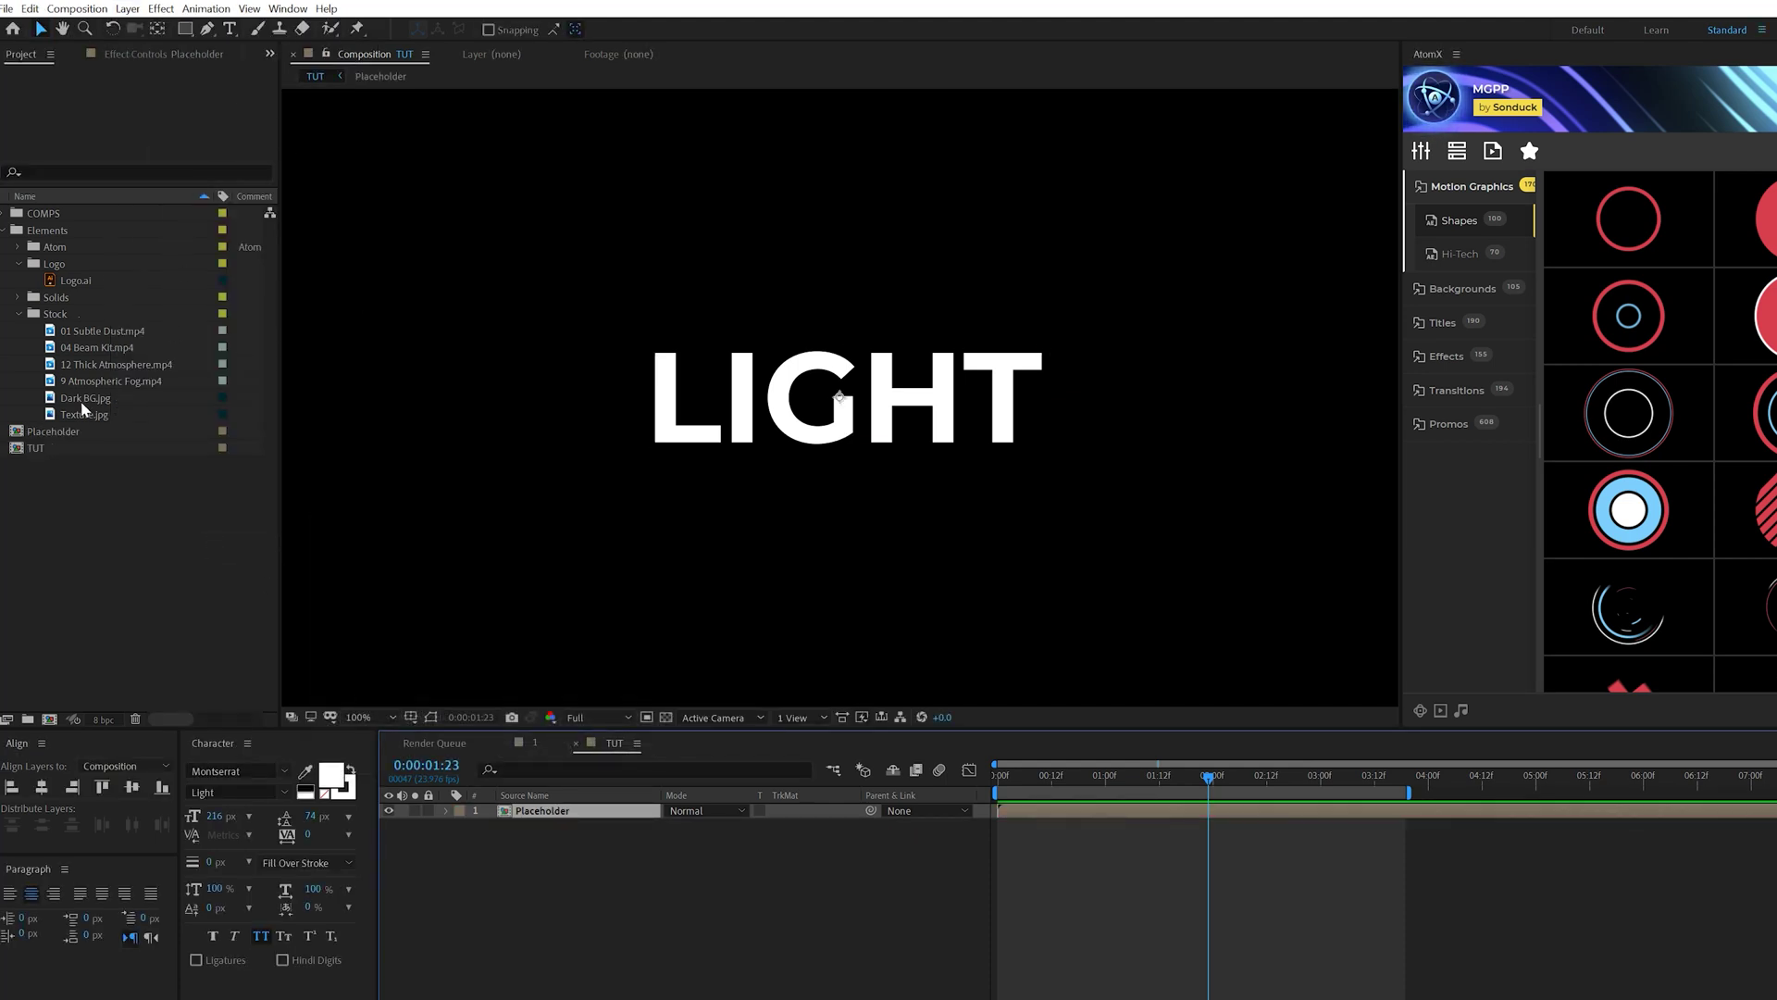
{"action": "left_click_drag", "start_coordinate": [83, 414], "coordinate": [581, 812]}
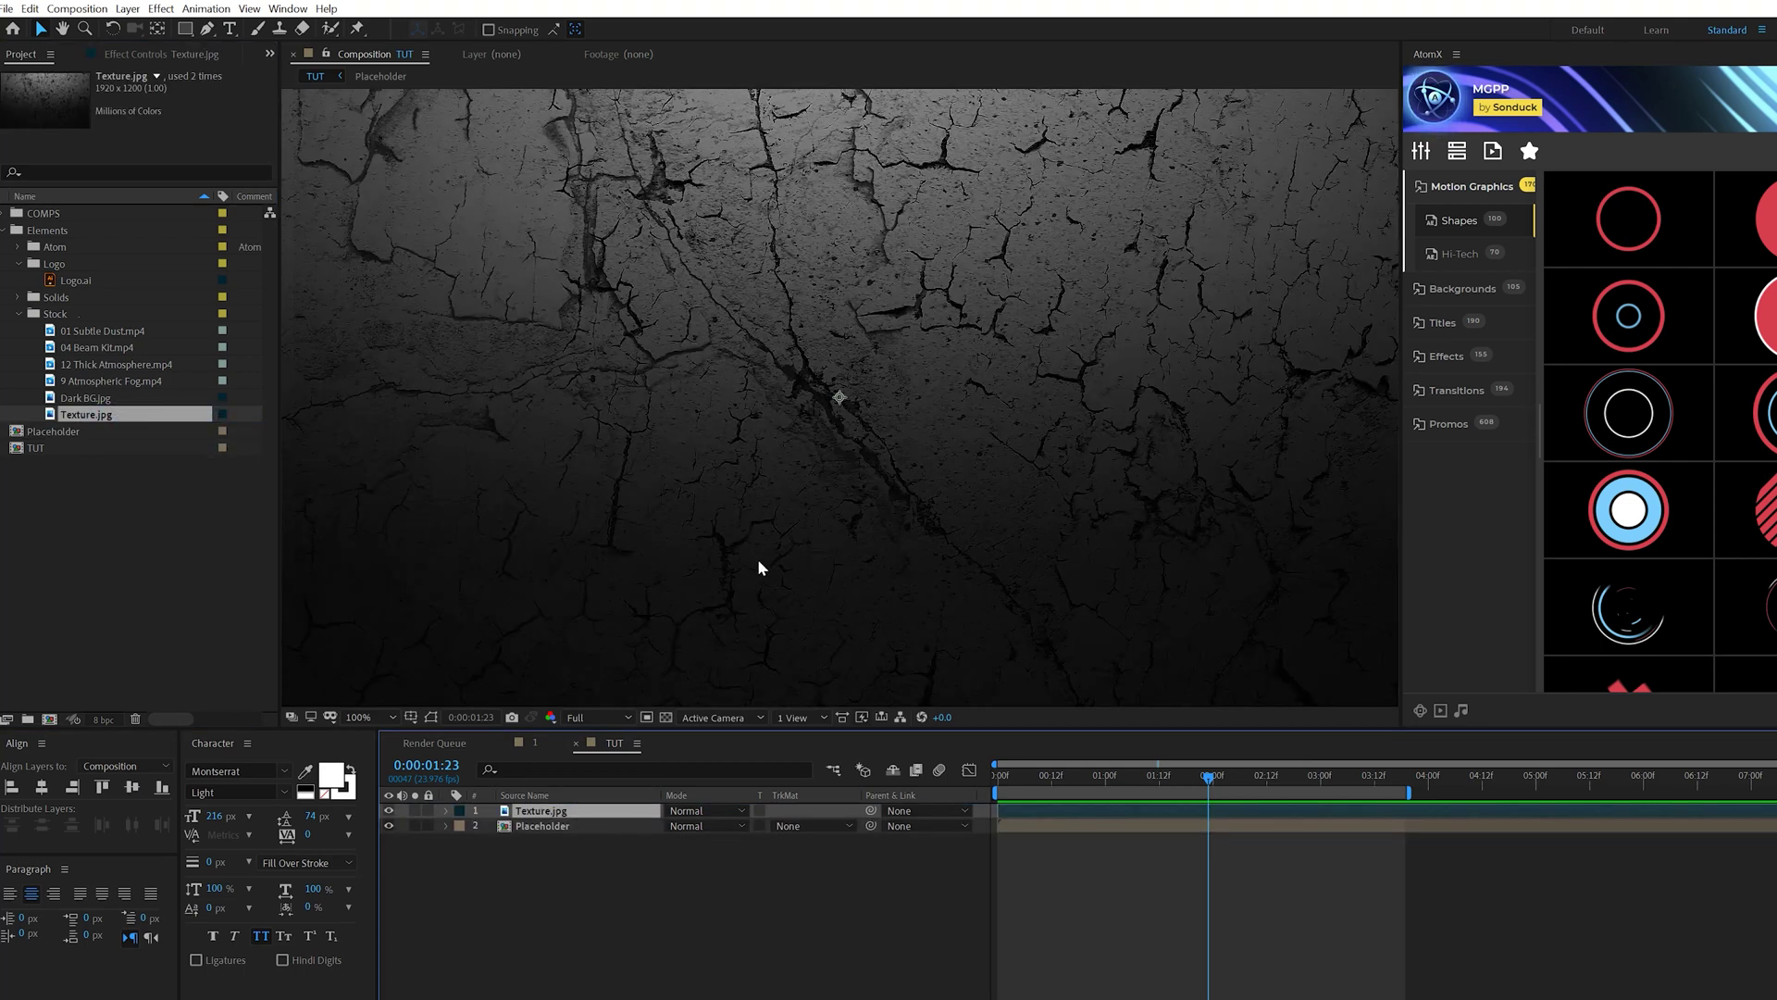
Scale Texture.jpg down to 40%, move it below Placeholder, and use Placeholder's alpha as its matte.
{"action": "key", "text": "s"}
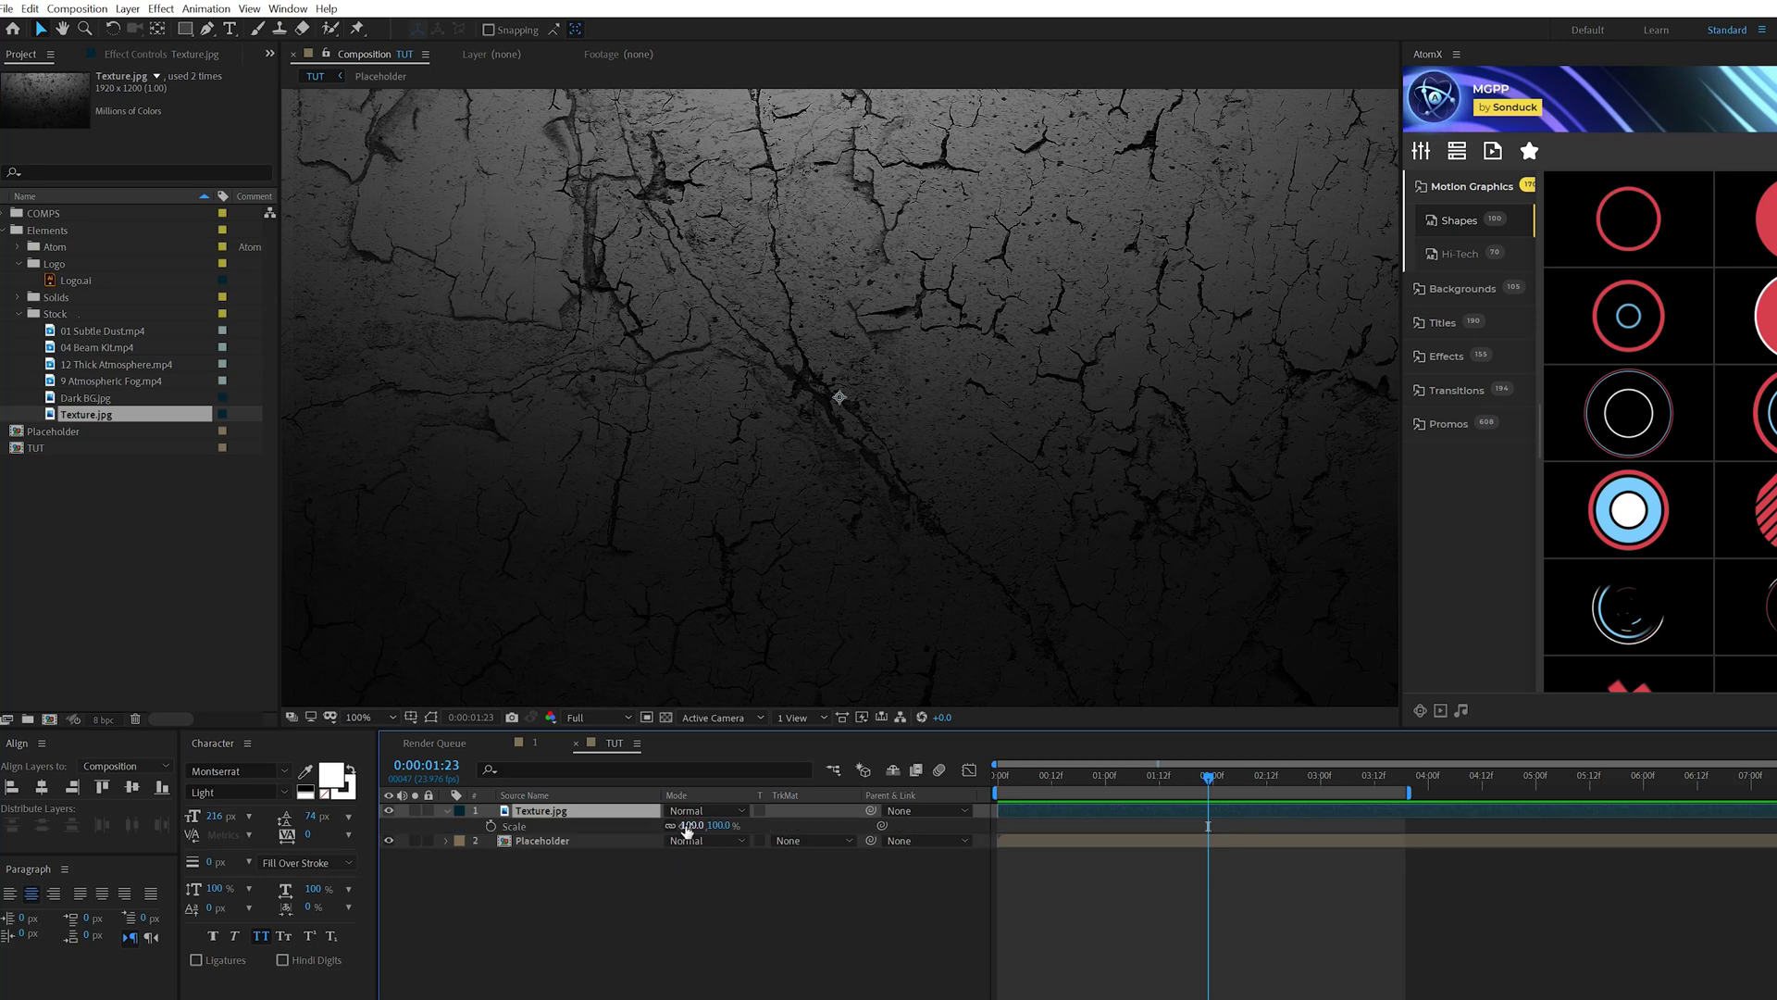
{"action": "left_click_drag", "start_coordinate": [689, 825], "coordinate": [597, 820]}
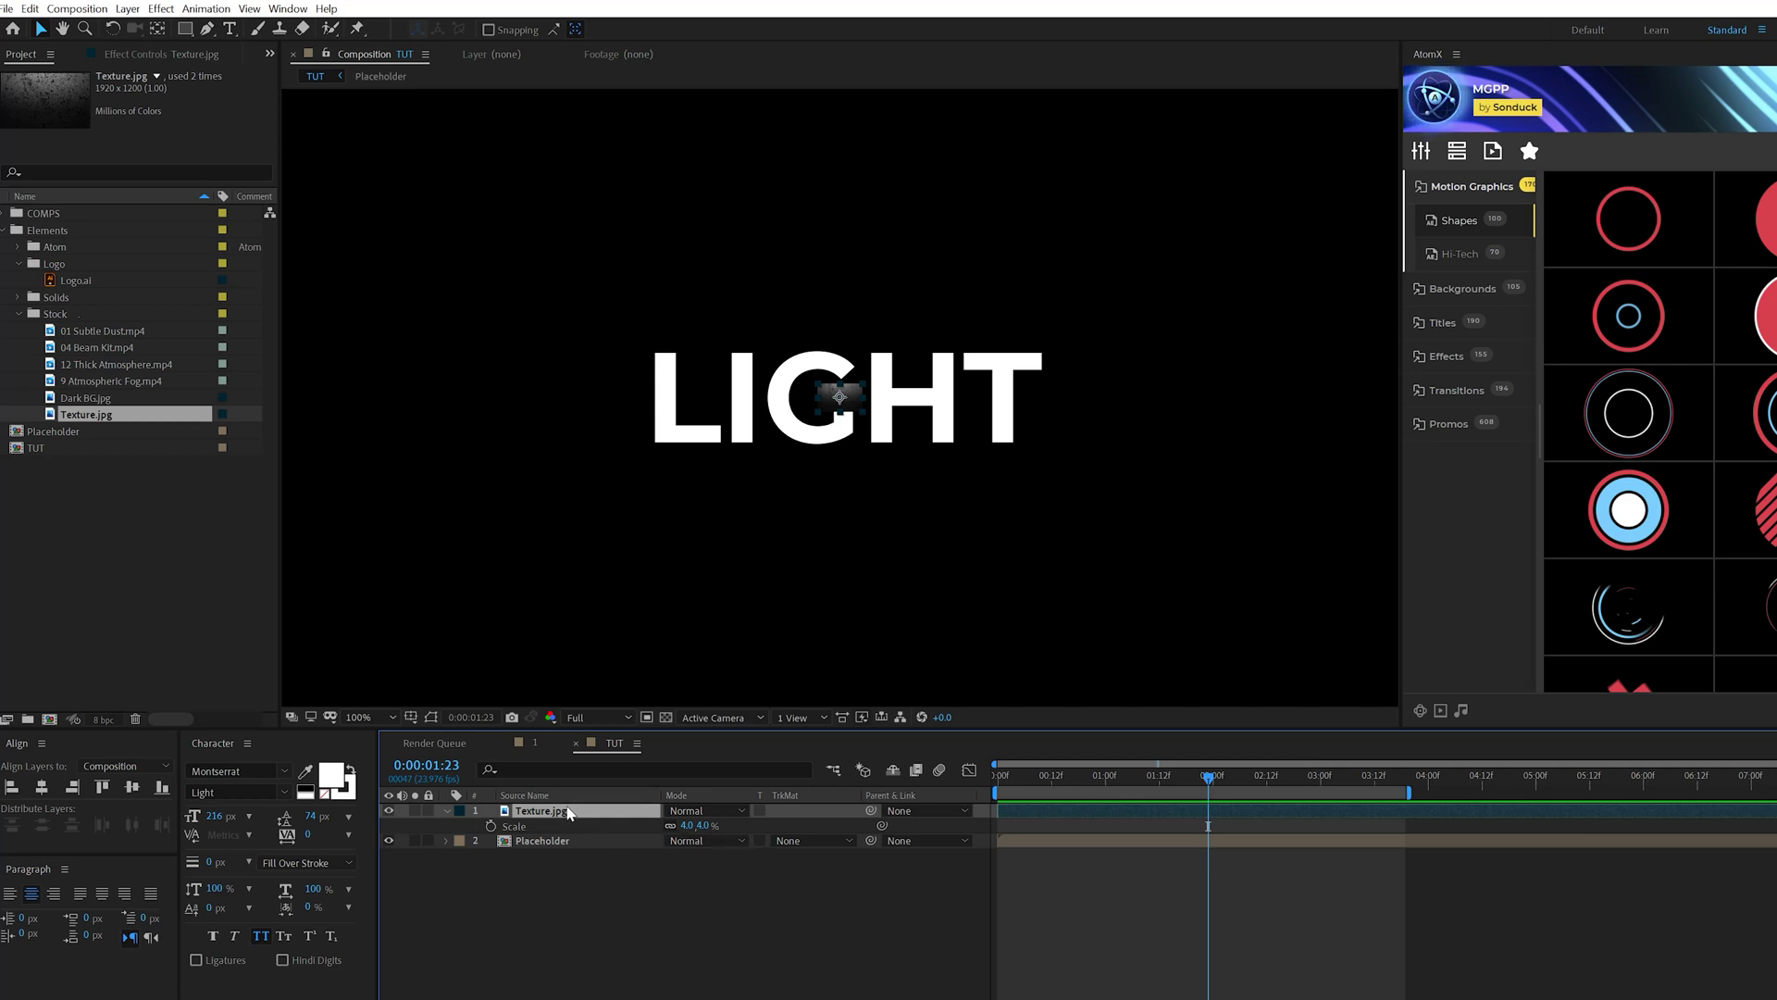
{"action": "left_click_drag", "start_coordinate": [568, 813], "coordinate": [604, 848]}
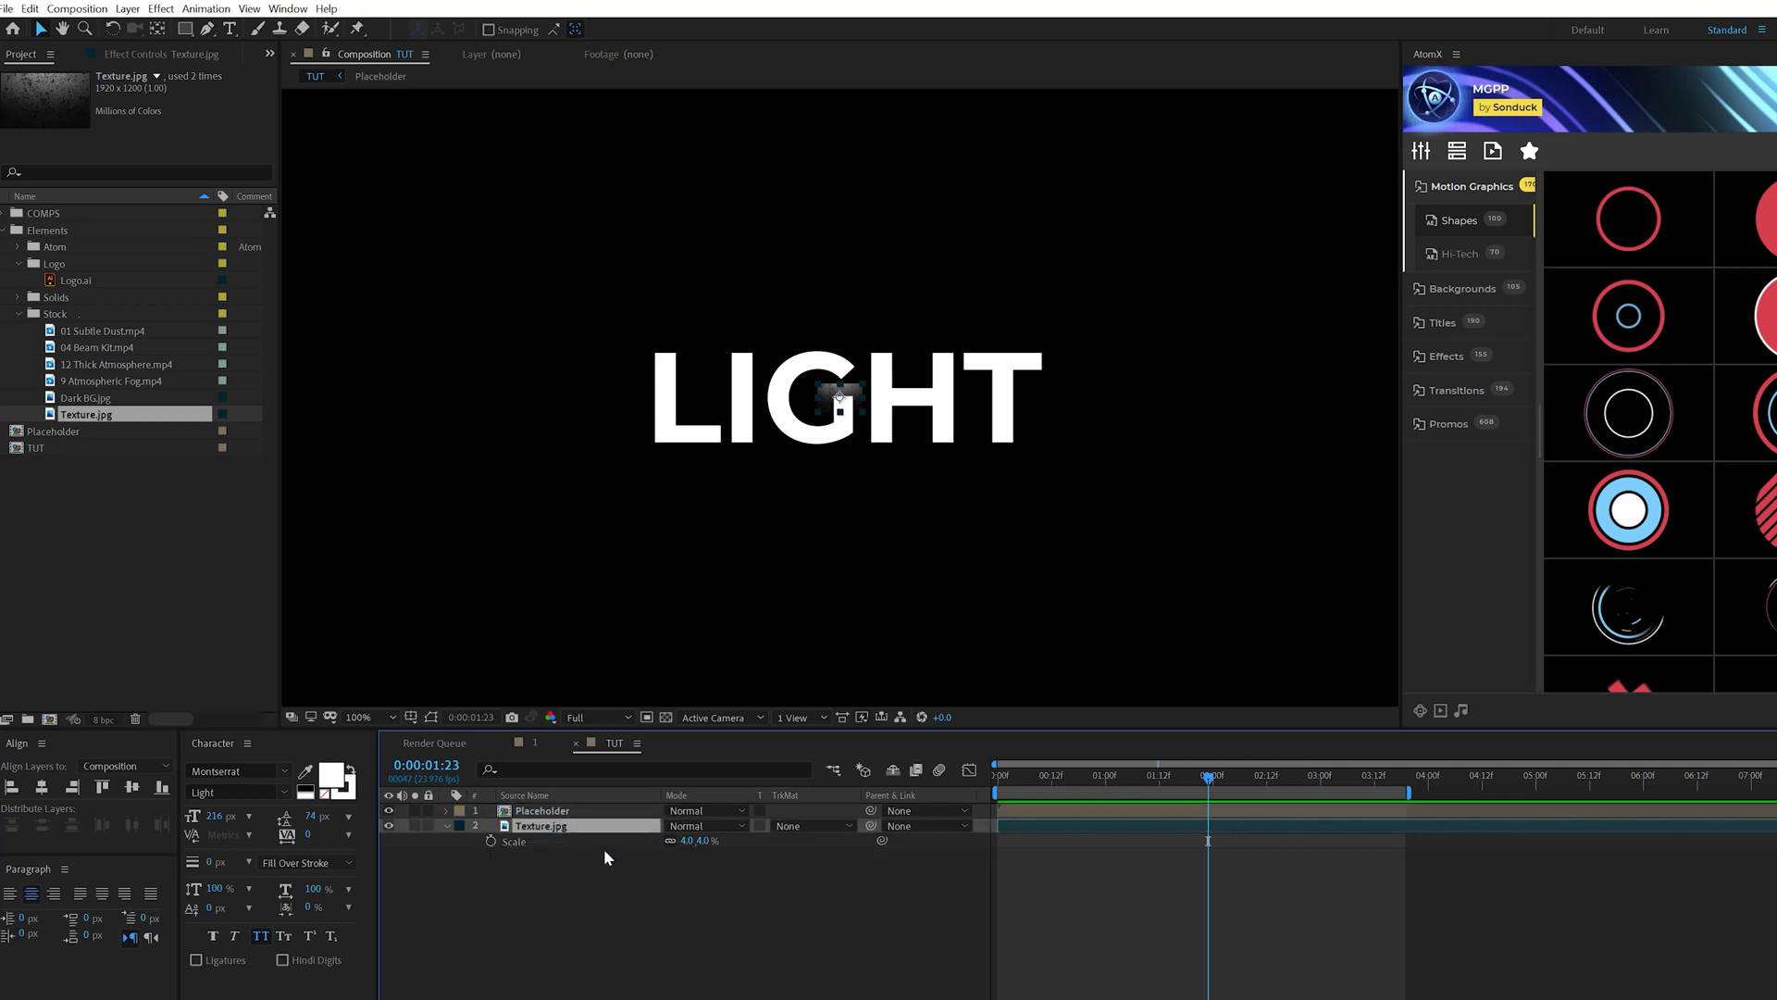
{"action": "left_click", "coordinate": [806, 830]}
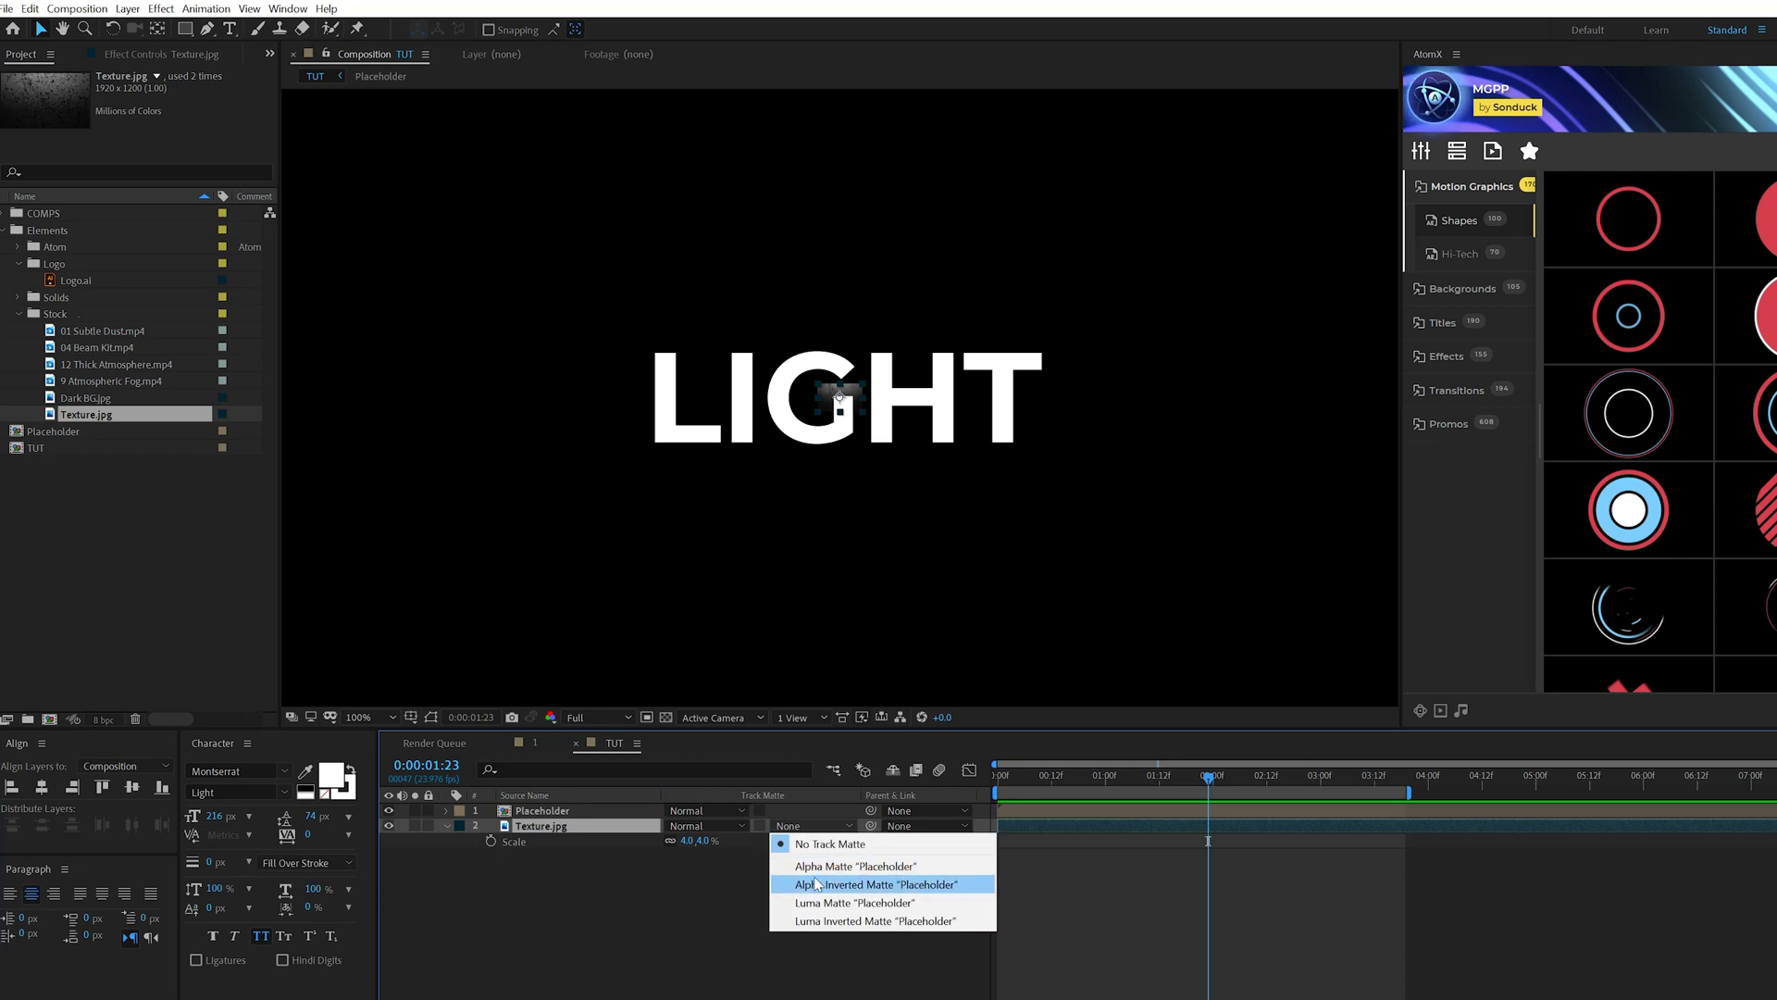
{"action": "left_click", "coordinate": [818, 871]}
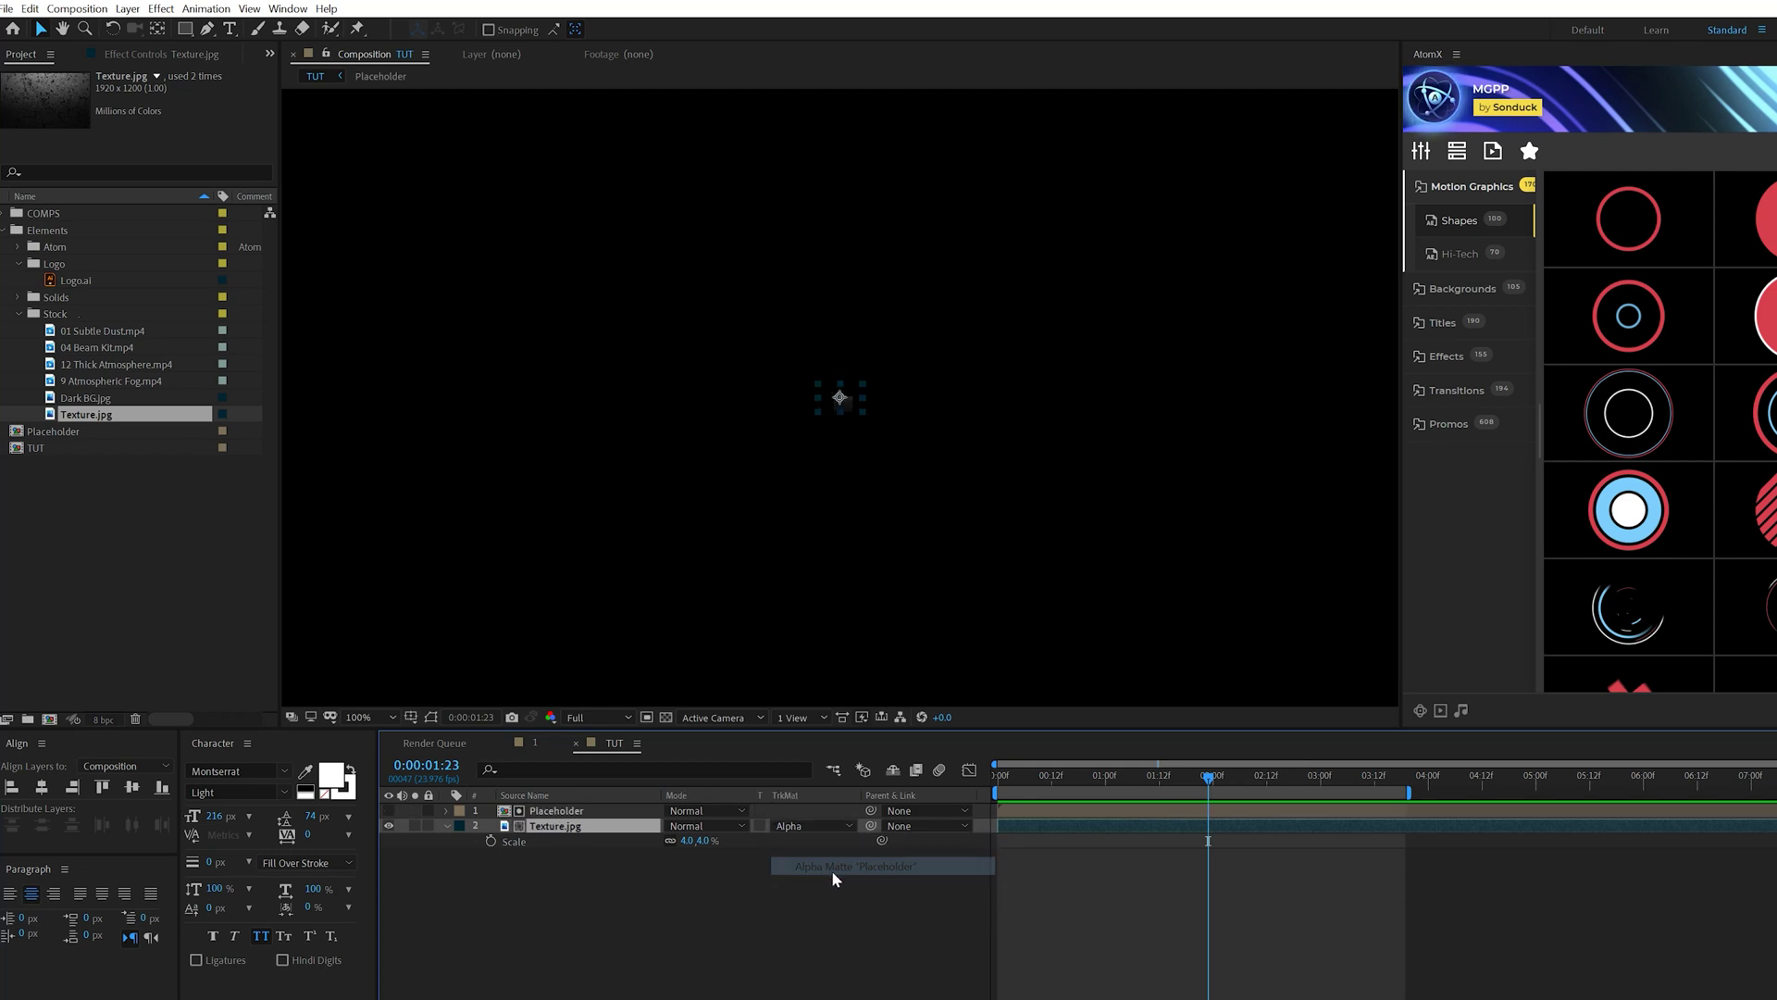
Apply CC RepeTile to the texture with Expand Right and Left at 8000.
{"action": "left_click", "coordinate": [161, 9]}
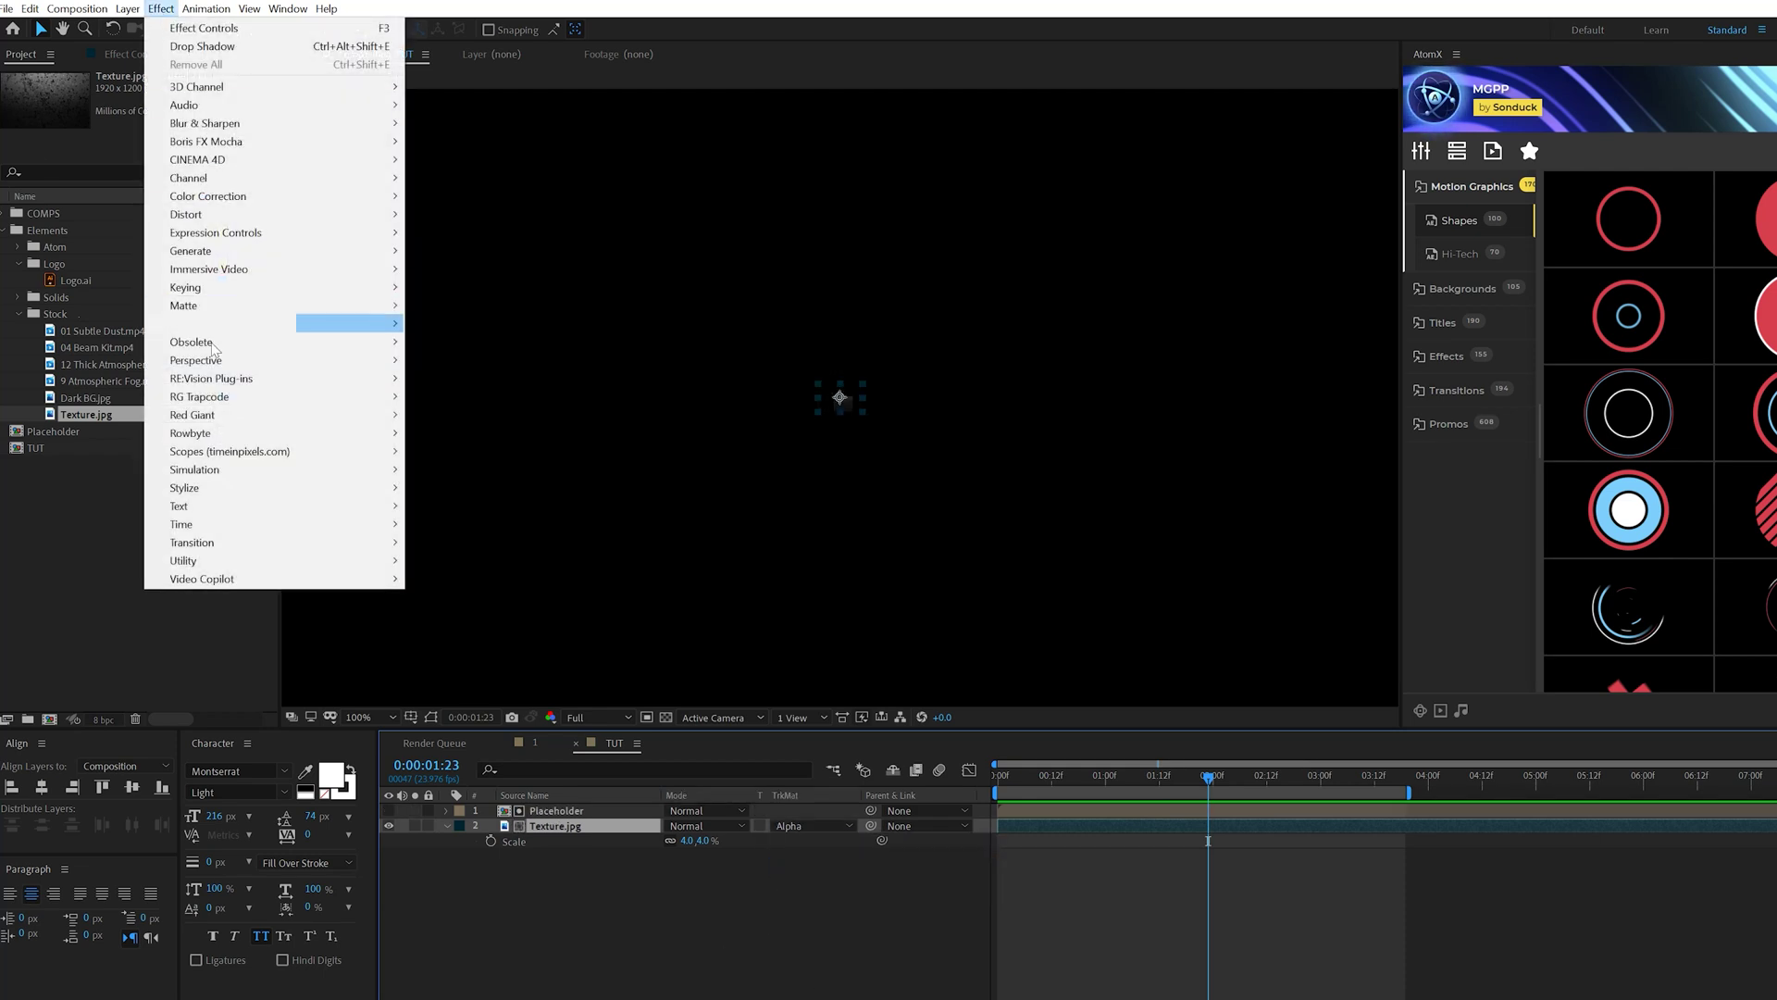
{"action": "mouse_move", "coordinate": [195, 491]}
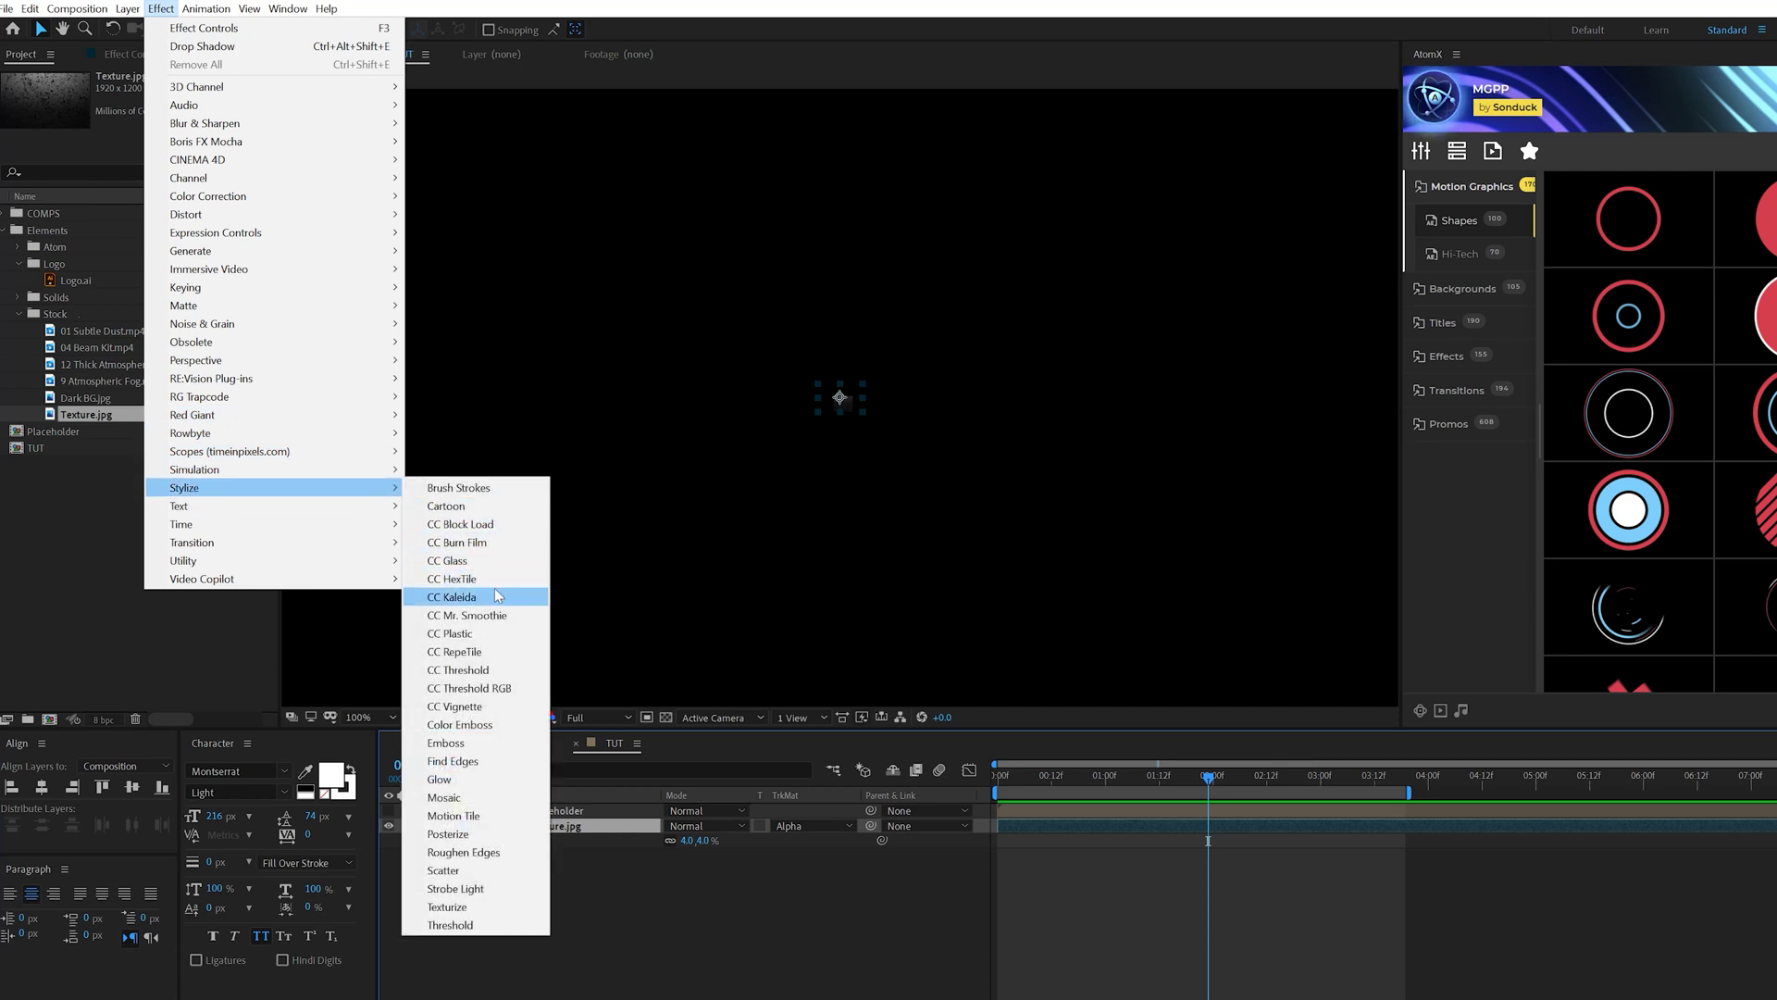
{"action": "left_click", "coordinate": [440, 656]}
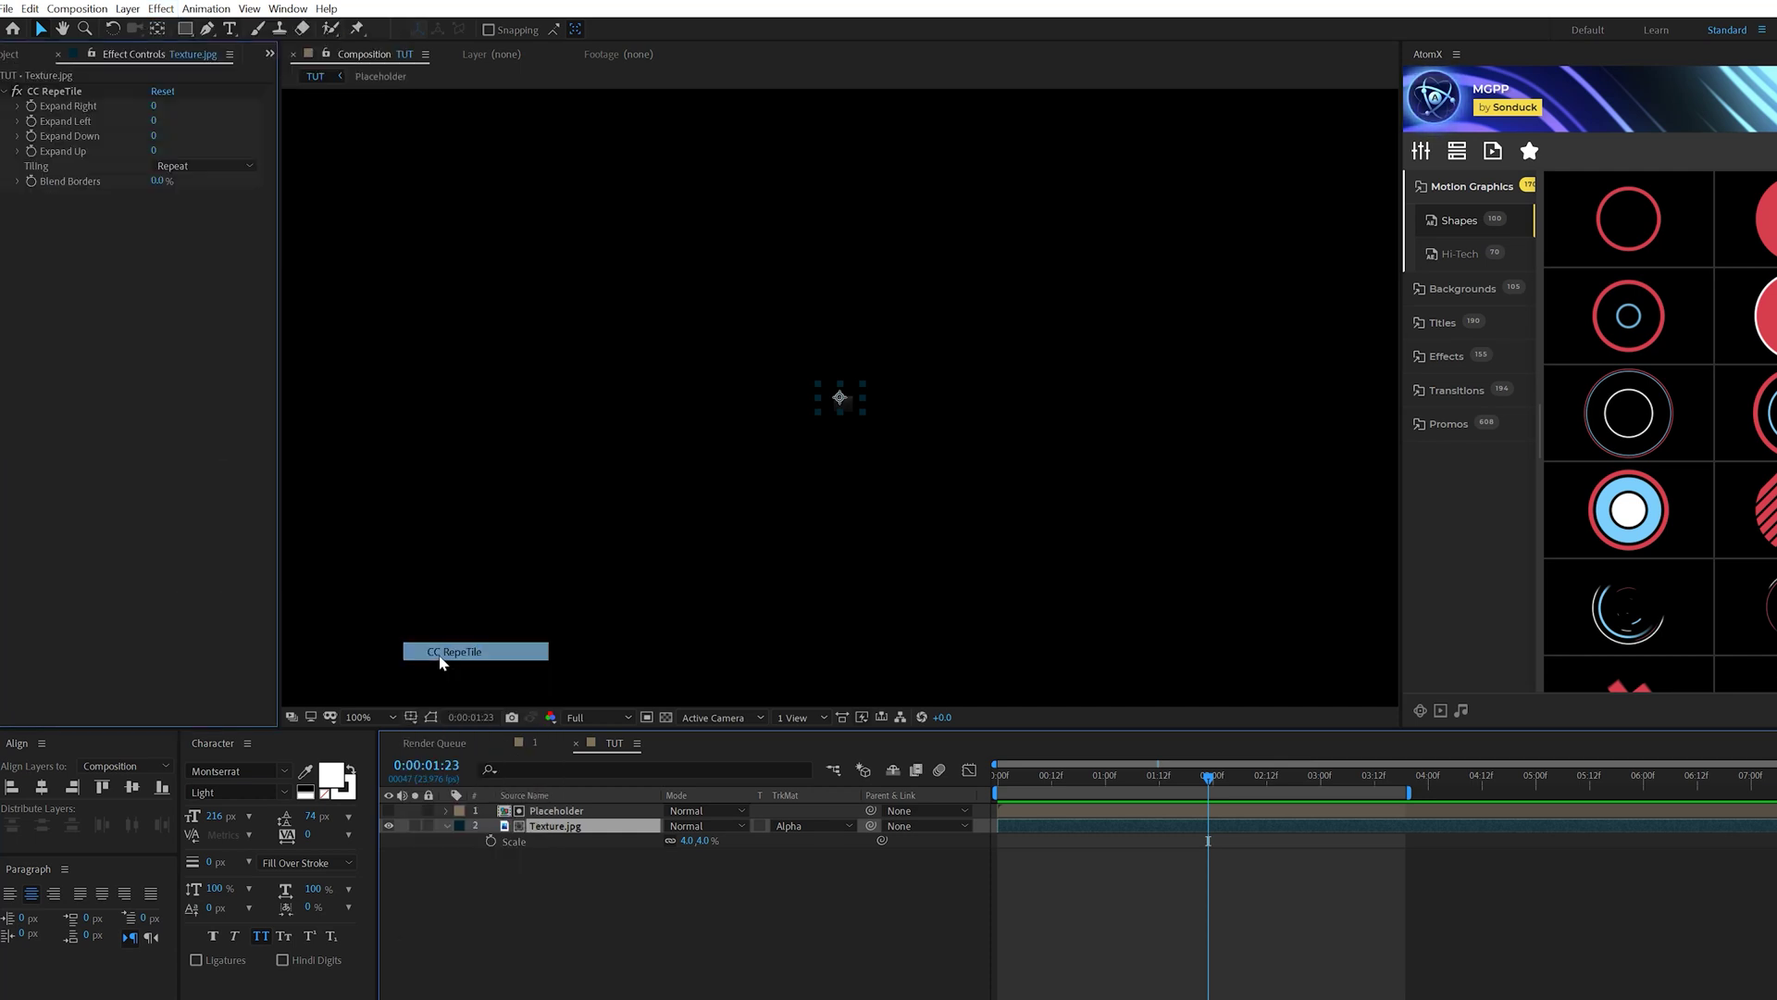
{"action": "left_click", "coordinate": [153, 109]}
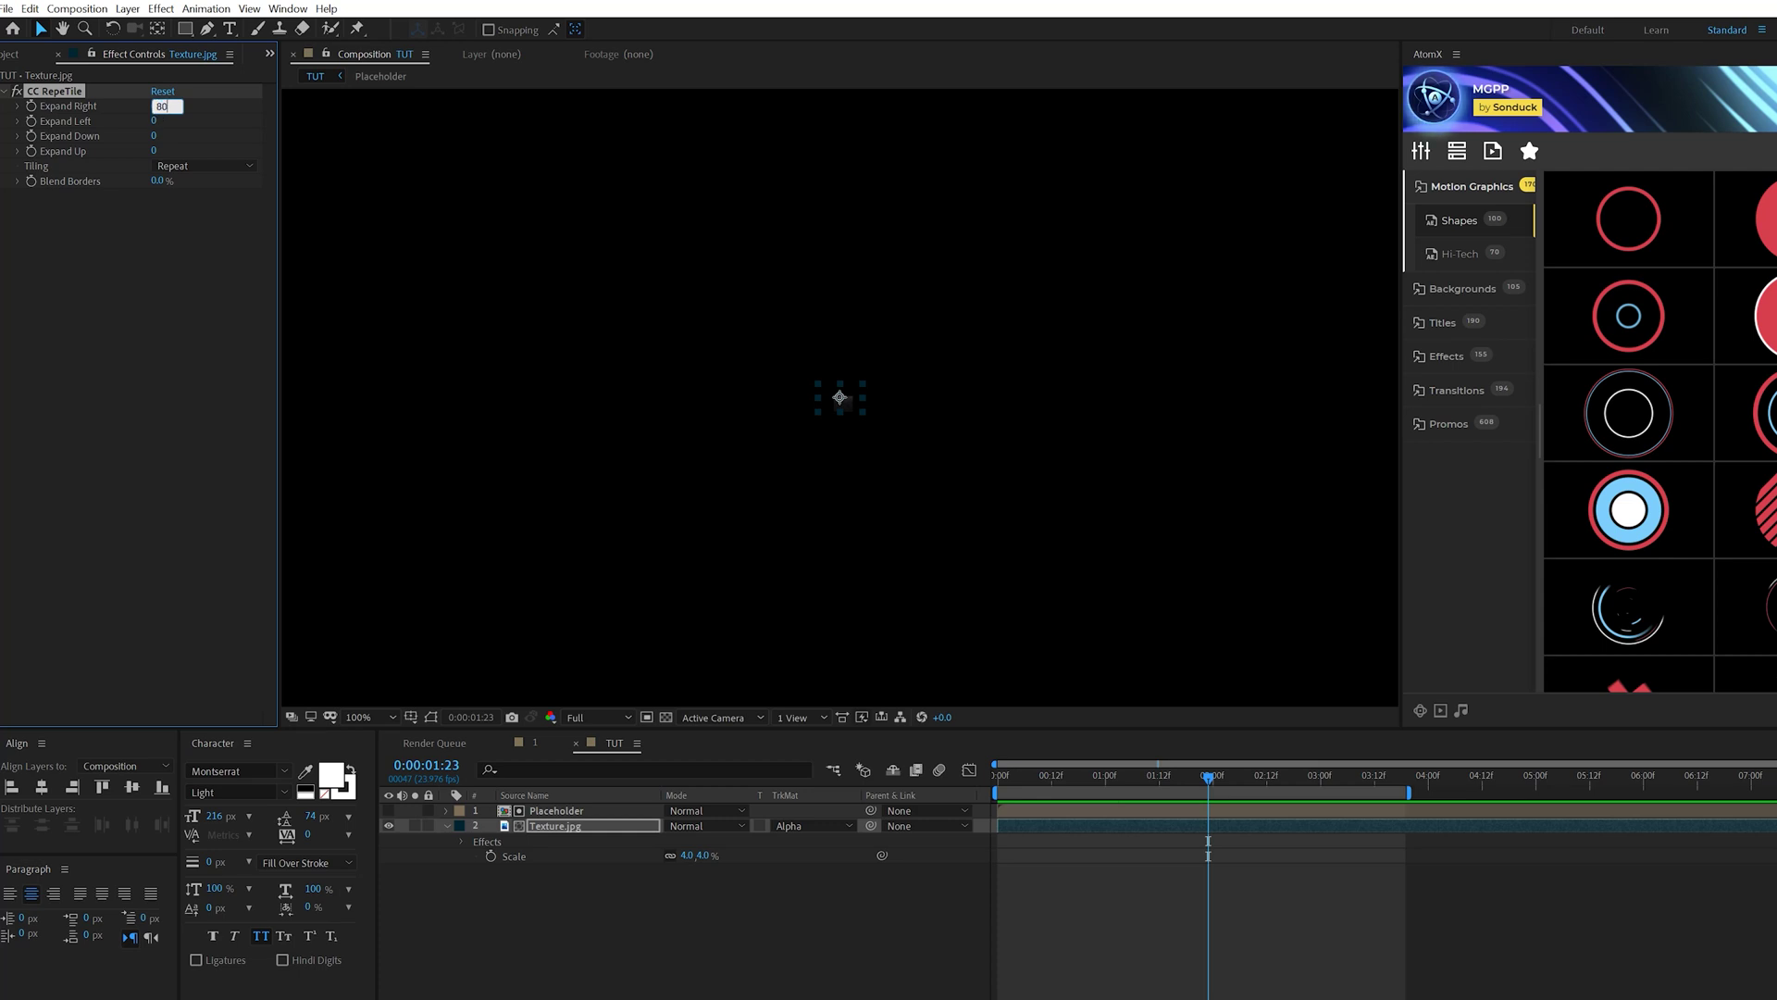
{"action": "type", "text": "8000"}
{"action": "key", "text": "Tab"}
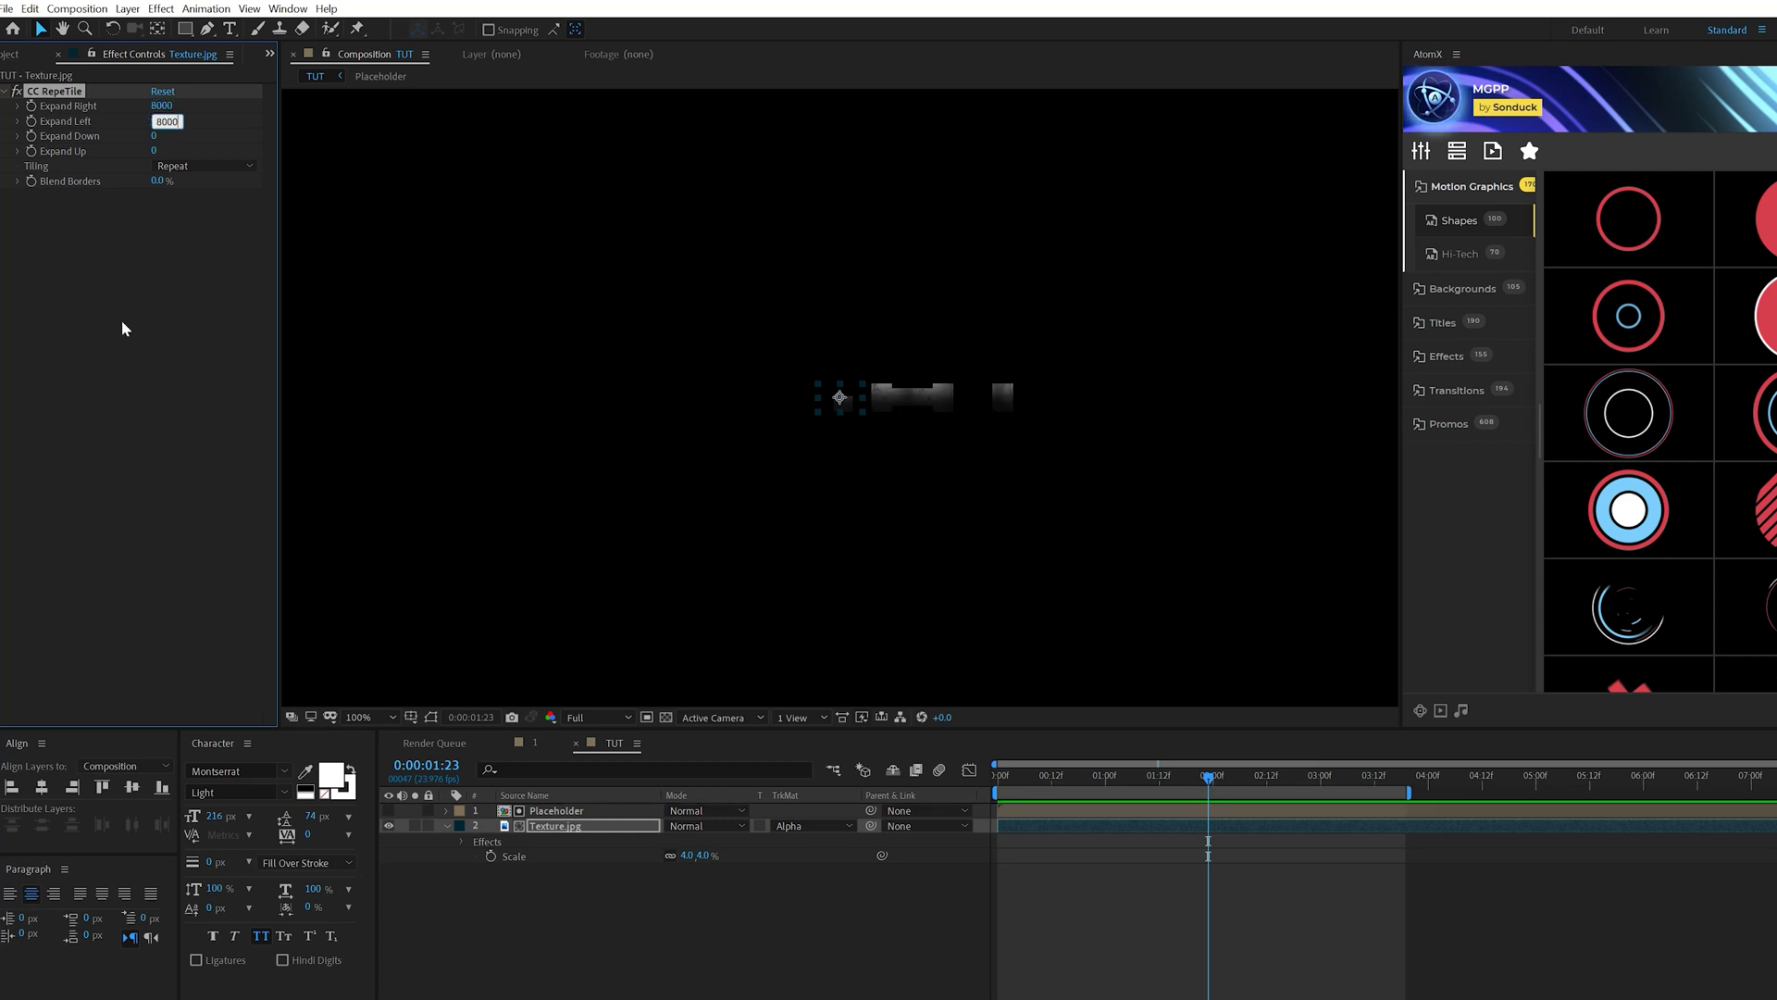
{"action": "left_click", "coordinate": [144, 263]}
Duplicate CC RepeTile and set the copy to Expand Down/Up 4000 with Checker Flip V tiling.
{"action": "left_click", "coordinate": [48, 91]}
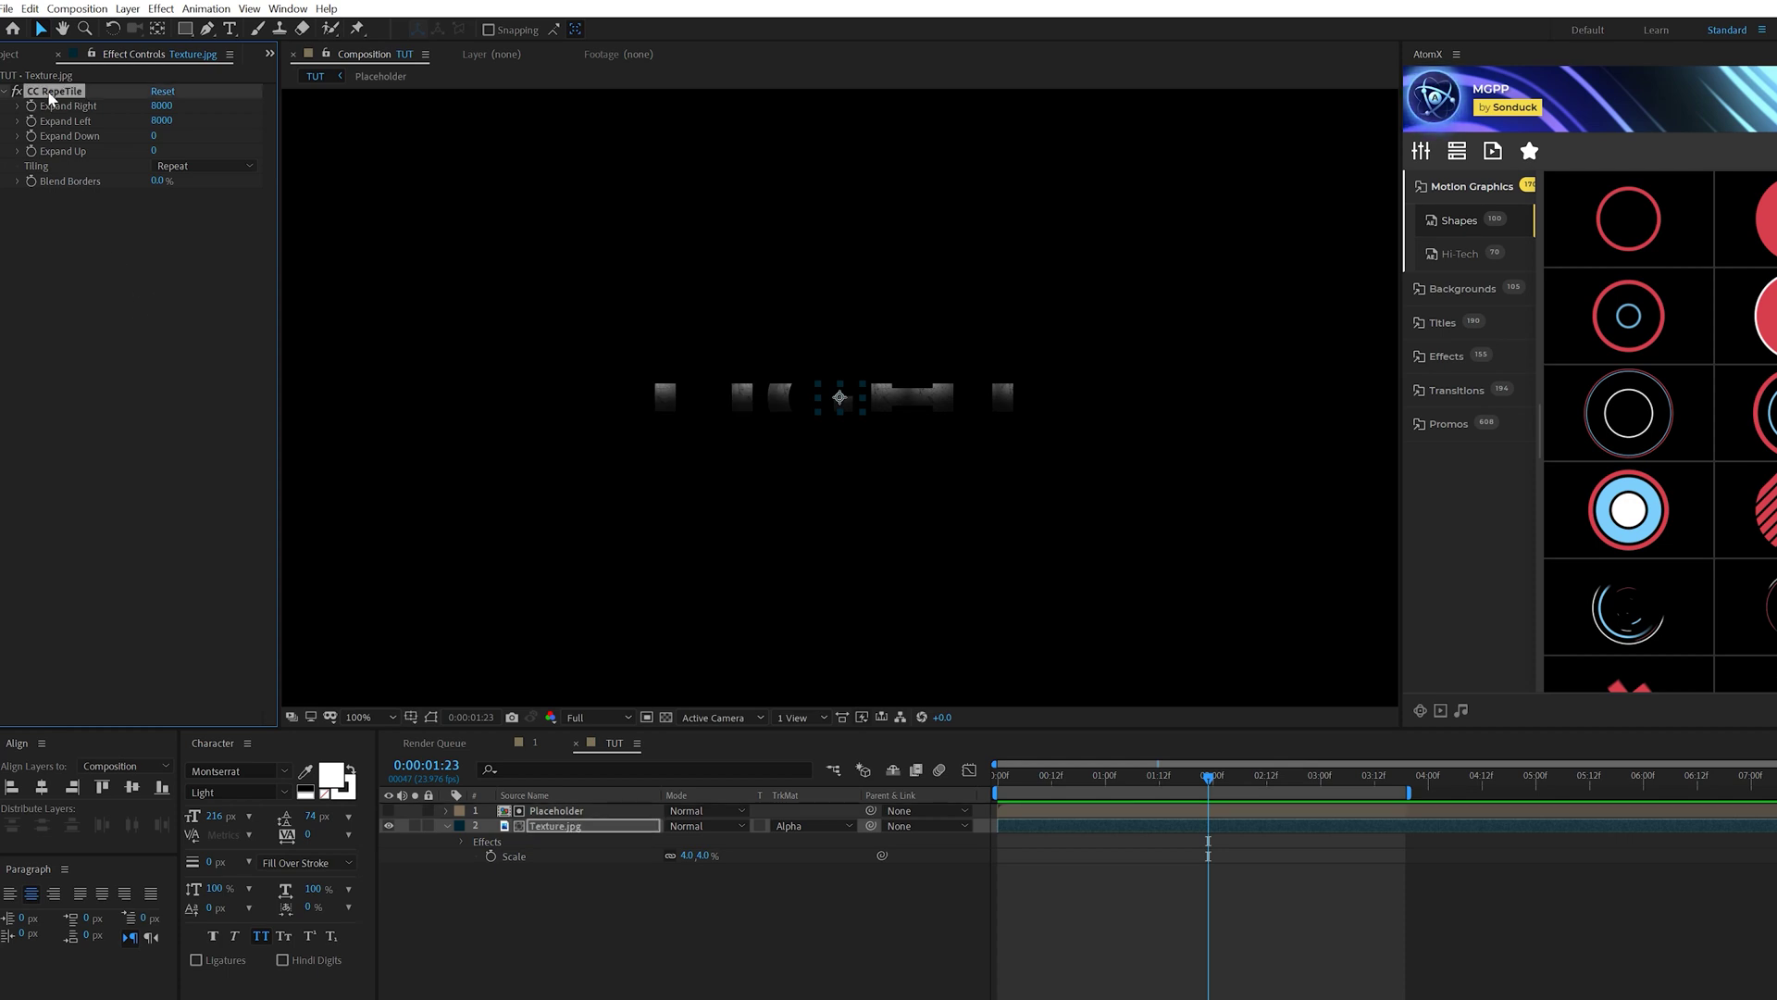
{"action": "left_click", "coordinate": [25, 10]}
{"action": "left_click", "coordinate": [51, 215]}
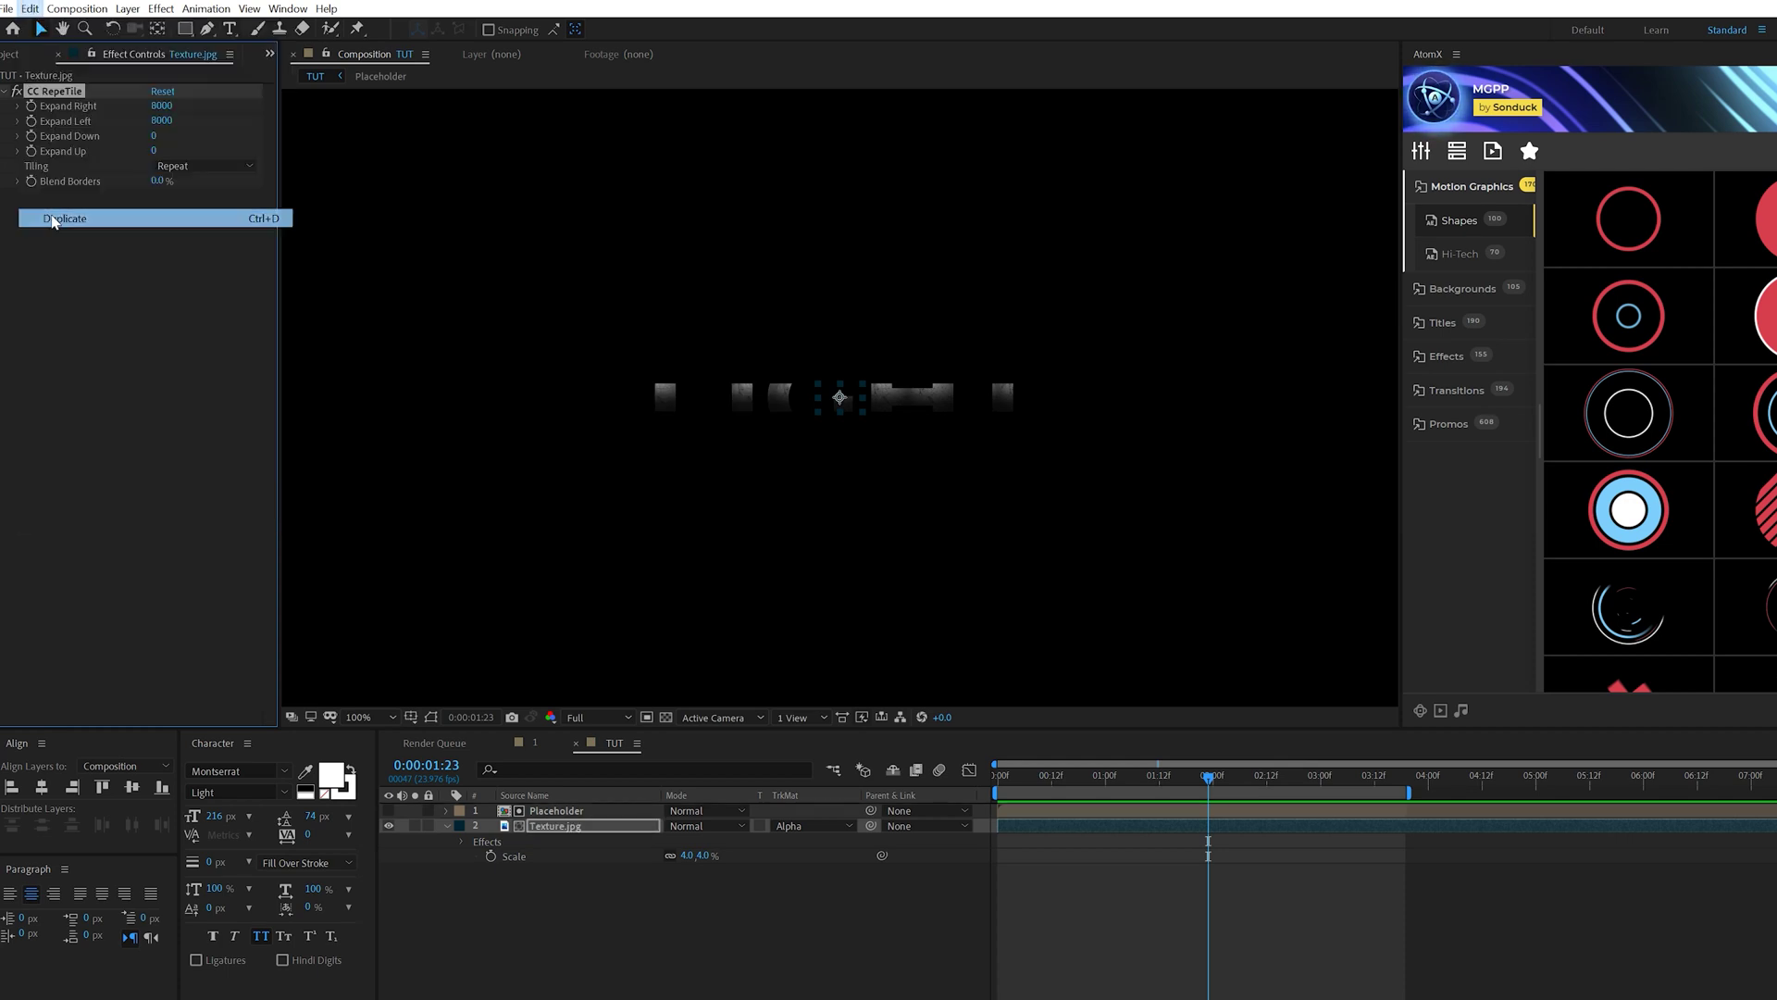
{"action": "left_click", "coordinate": [1161, 620]}
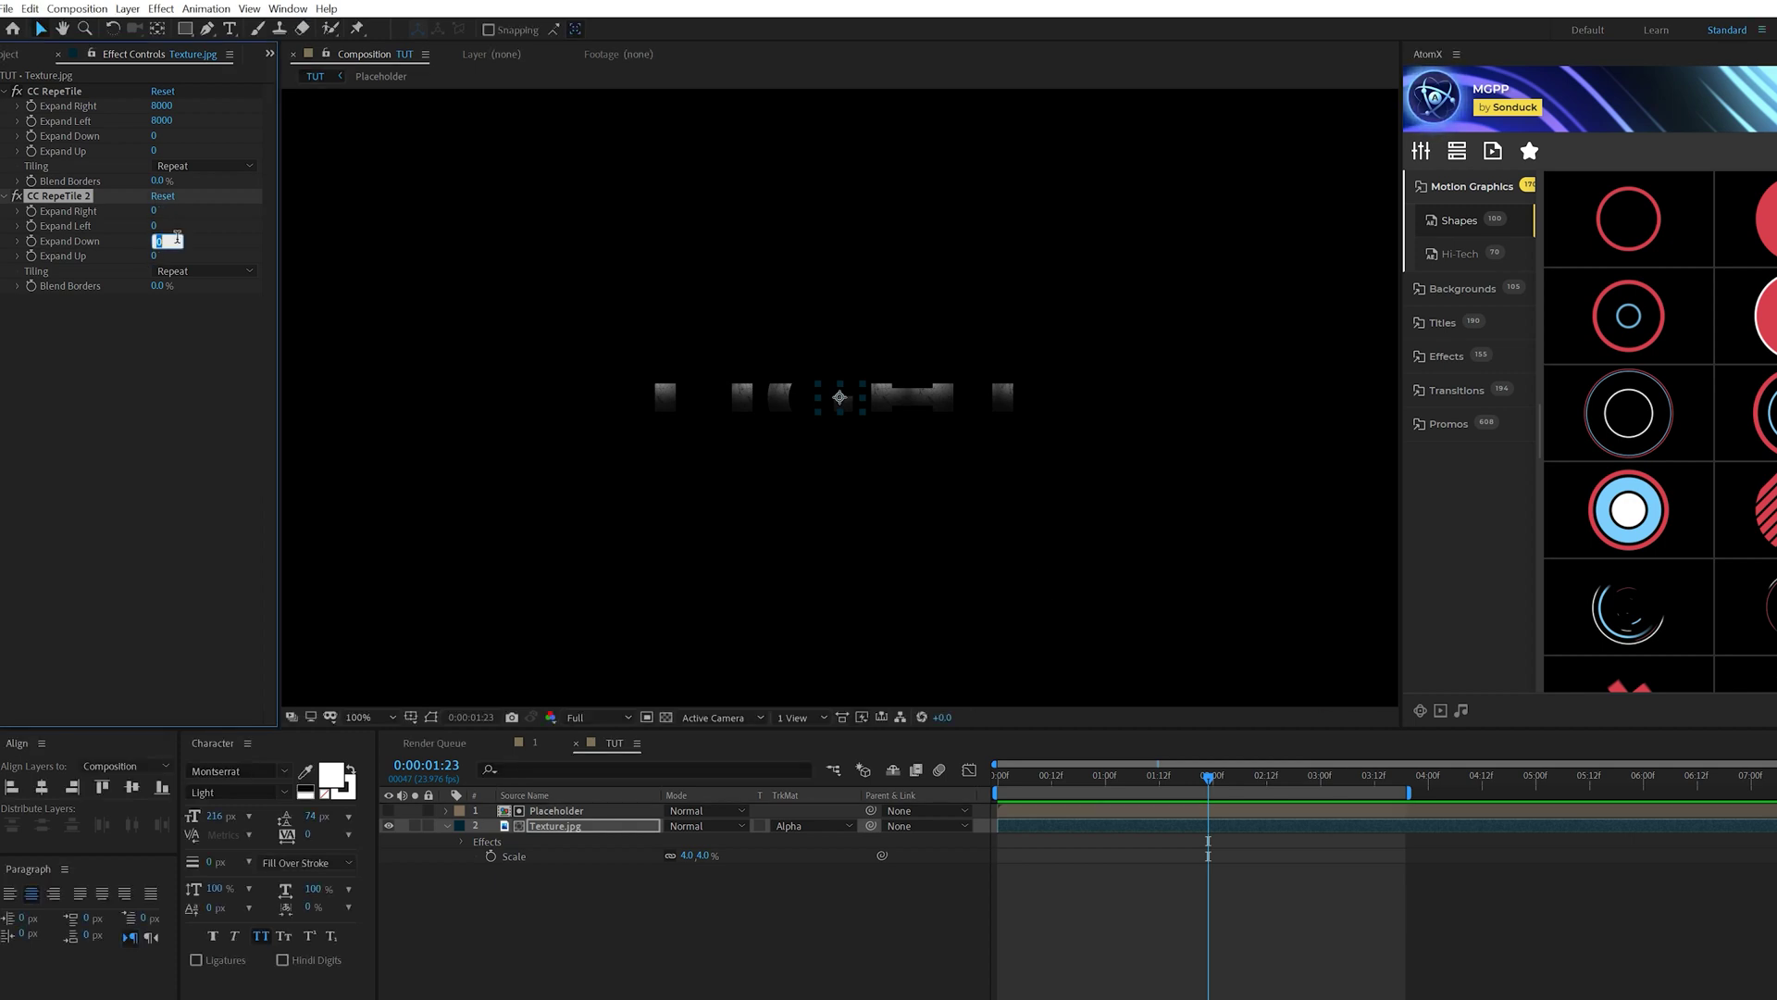
{"action": "type", "text": "4000"}
{"action": "key", "text": "Tab"}
{"action": "type", "text": "400"}
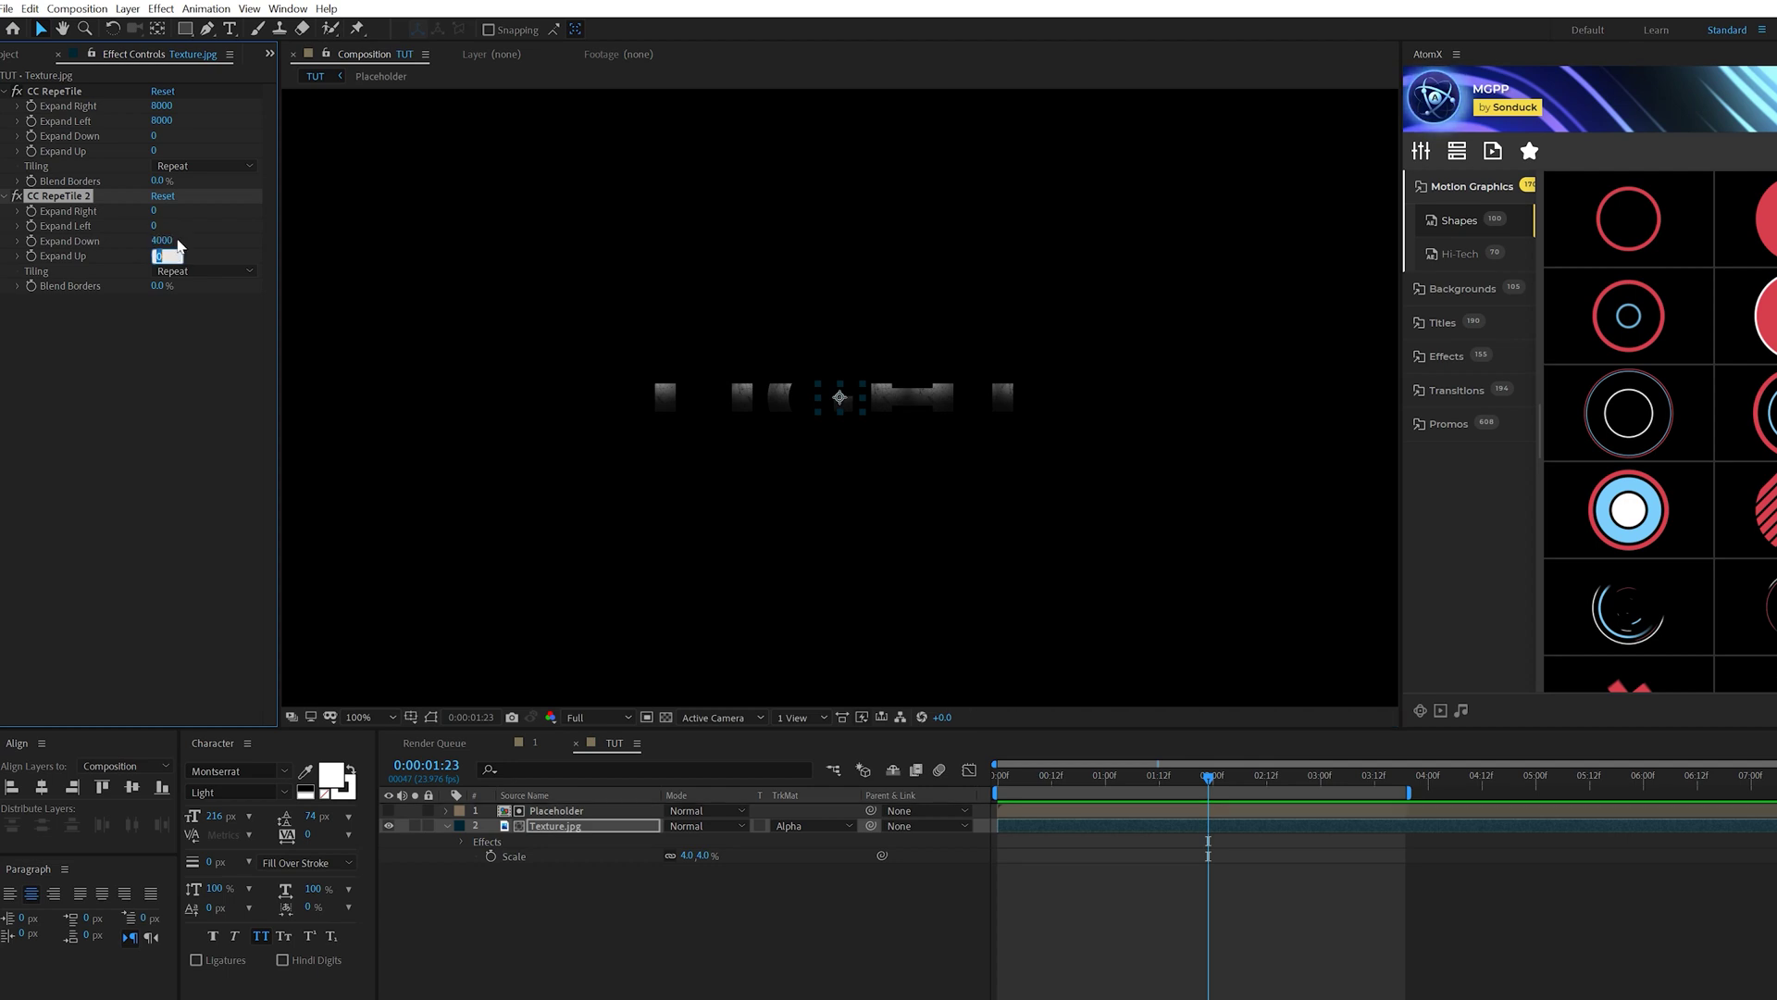
{"action": "type", "text": "0"}
{"action": "left_click", "coordinate": [200, 390]}
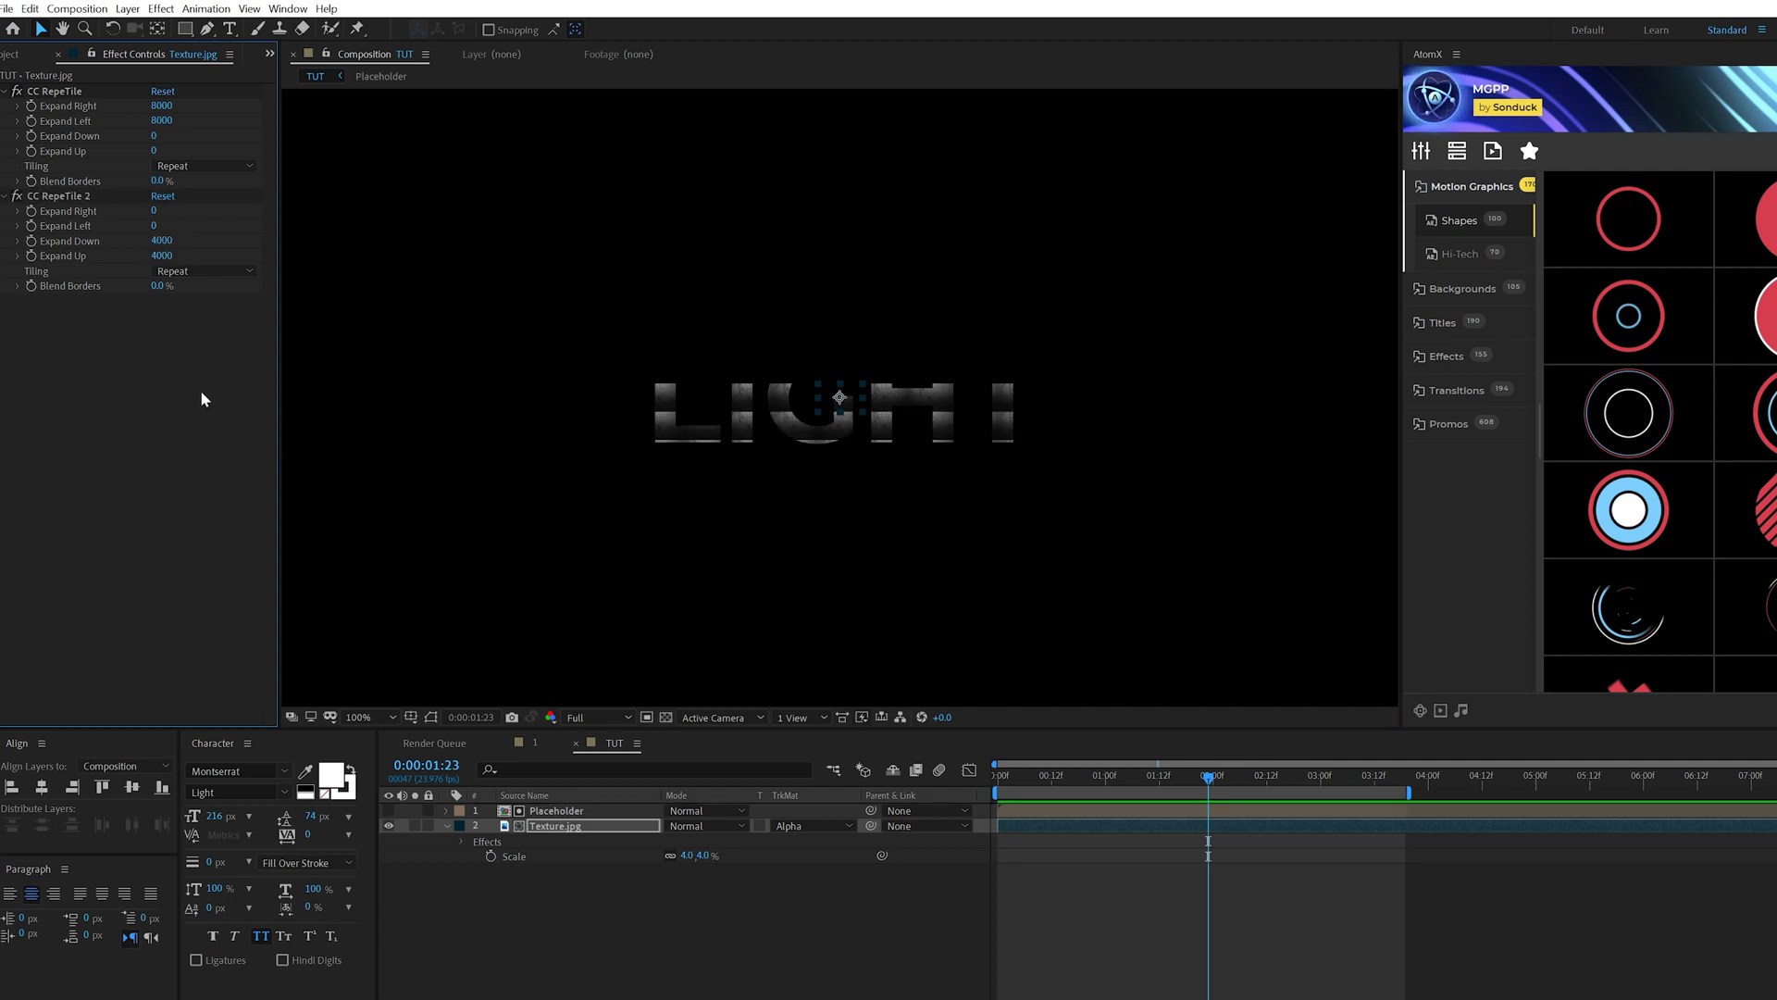
{"action": "left_click", "coordinate": [181, 274]}
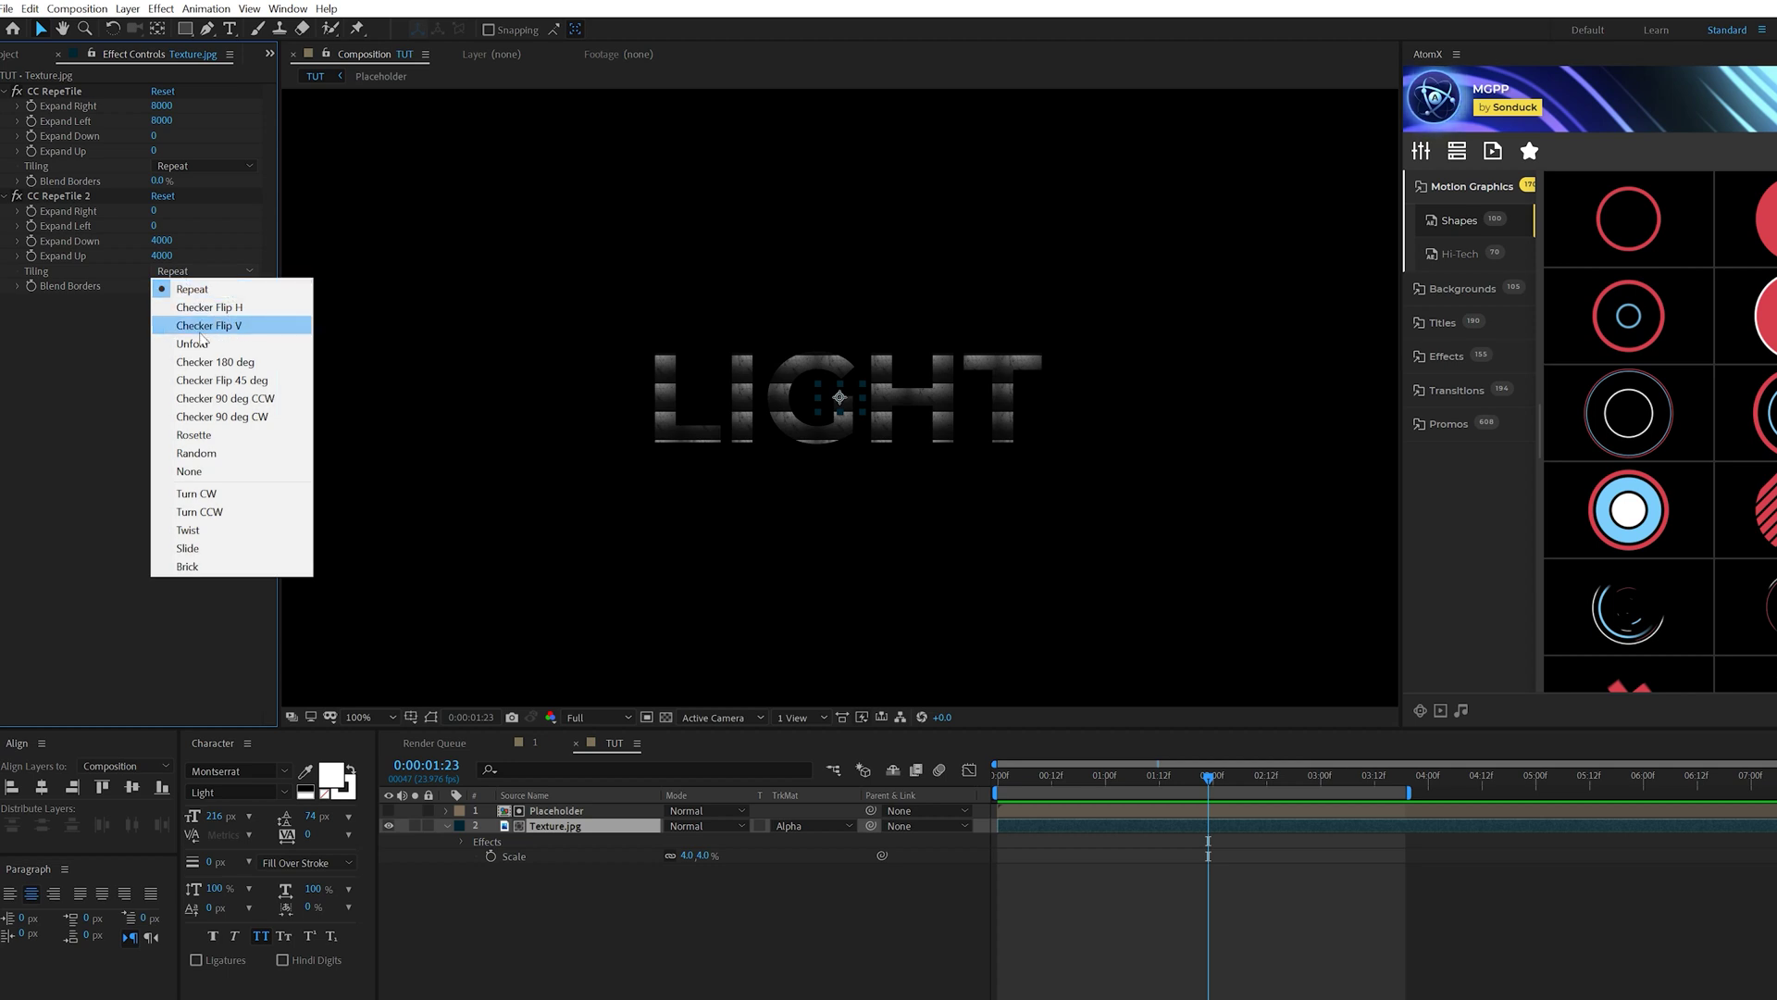
{"action": "left_click", "coordinate": [222, 329]}
{"action": "left_click", "coordinate": [703, 953]}
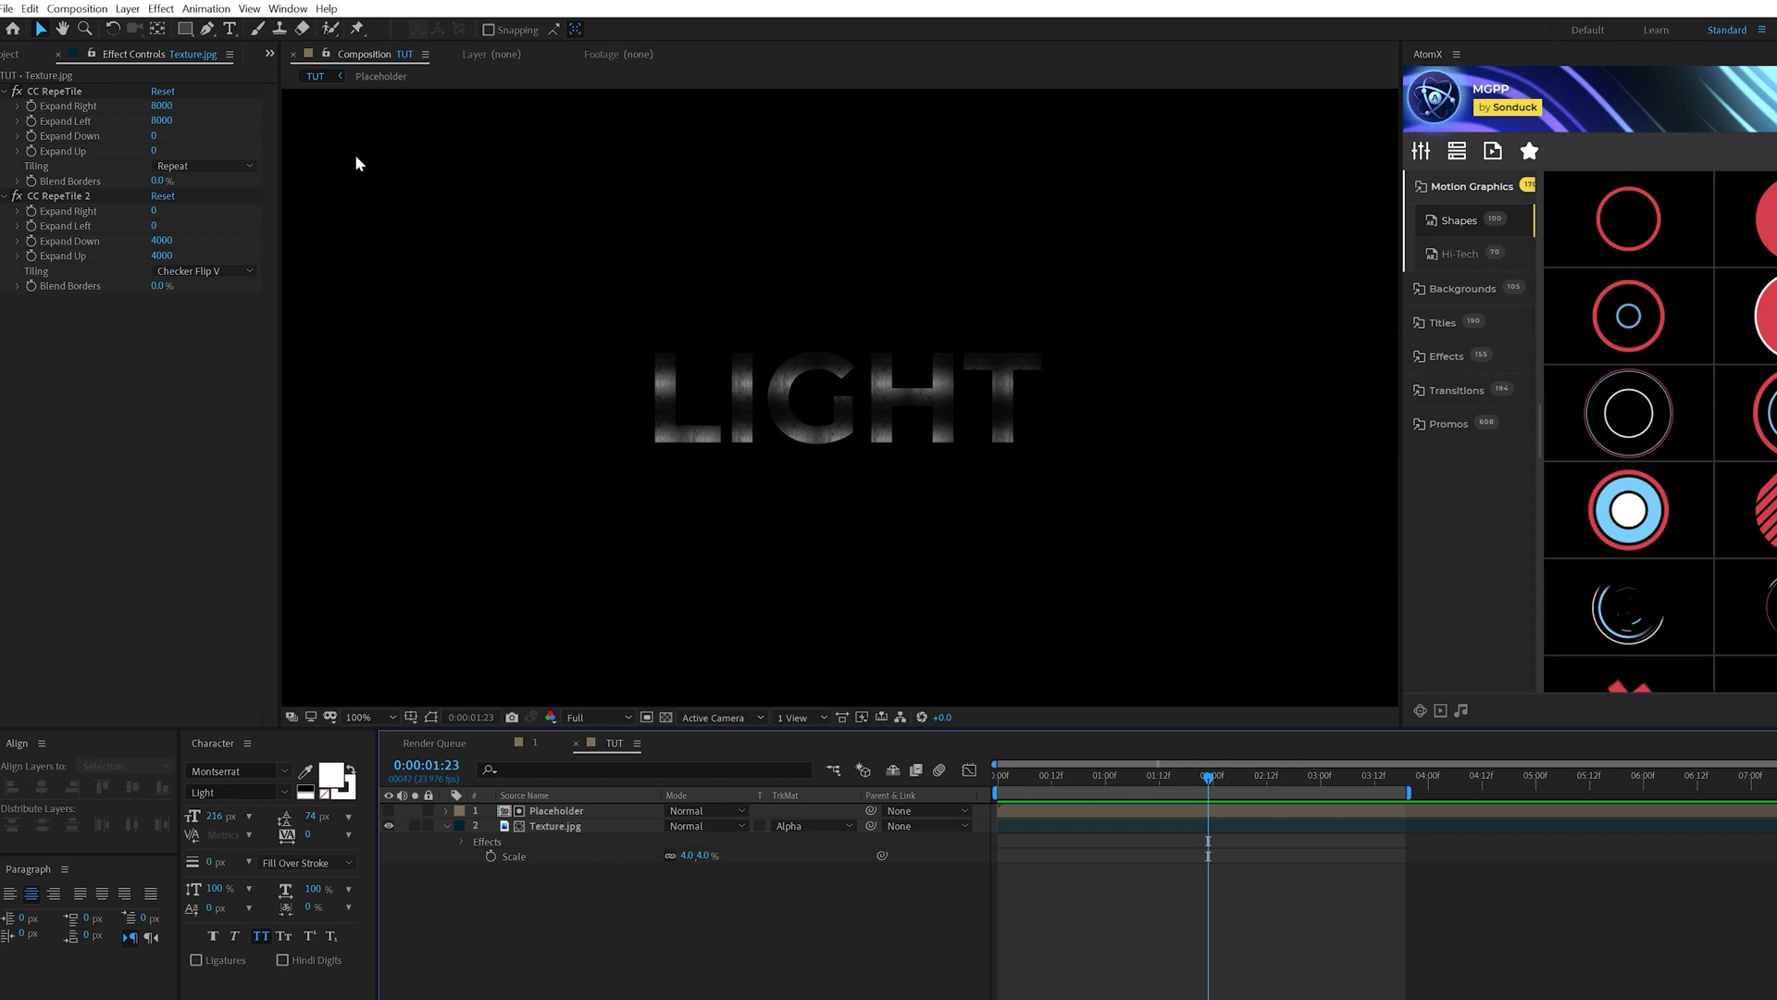
Add Curves to Texture.jpg, lifting the shadows and pulling the upper curve up for brighter highlights.
{"action": "left_click", "coordinate": [529, 825]}
{"action": "left_click", "coordinate": [163, 11]}
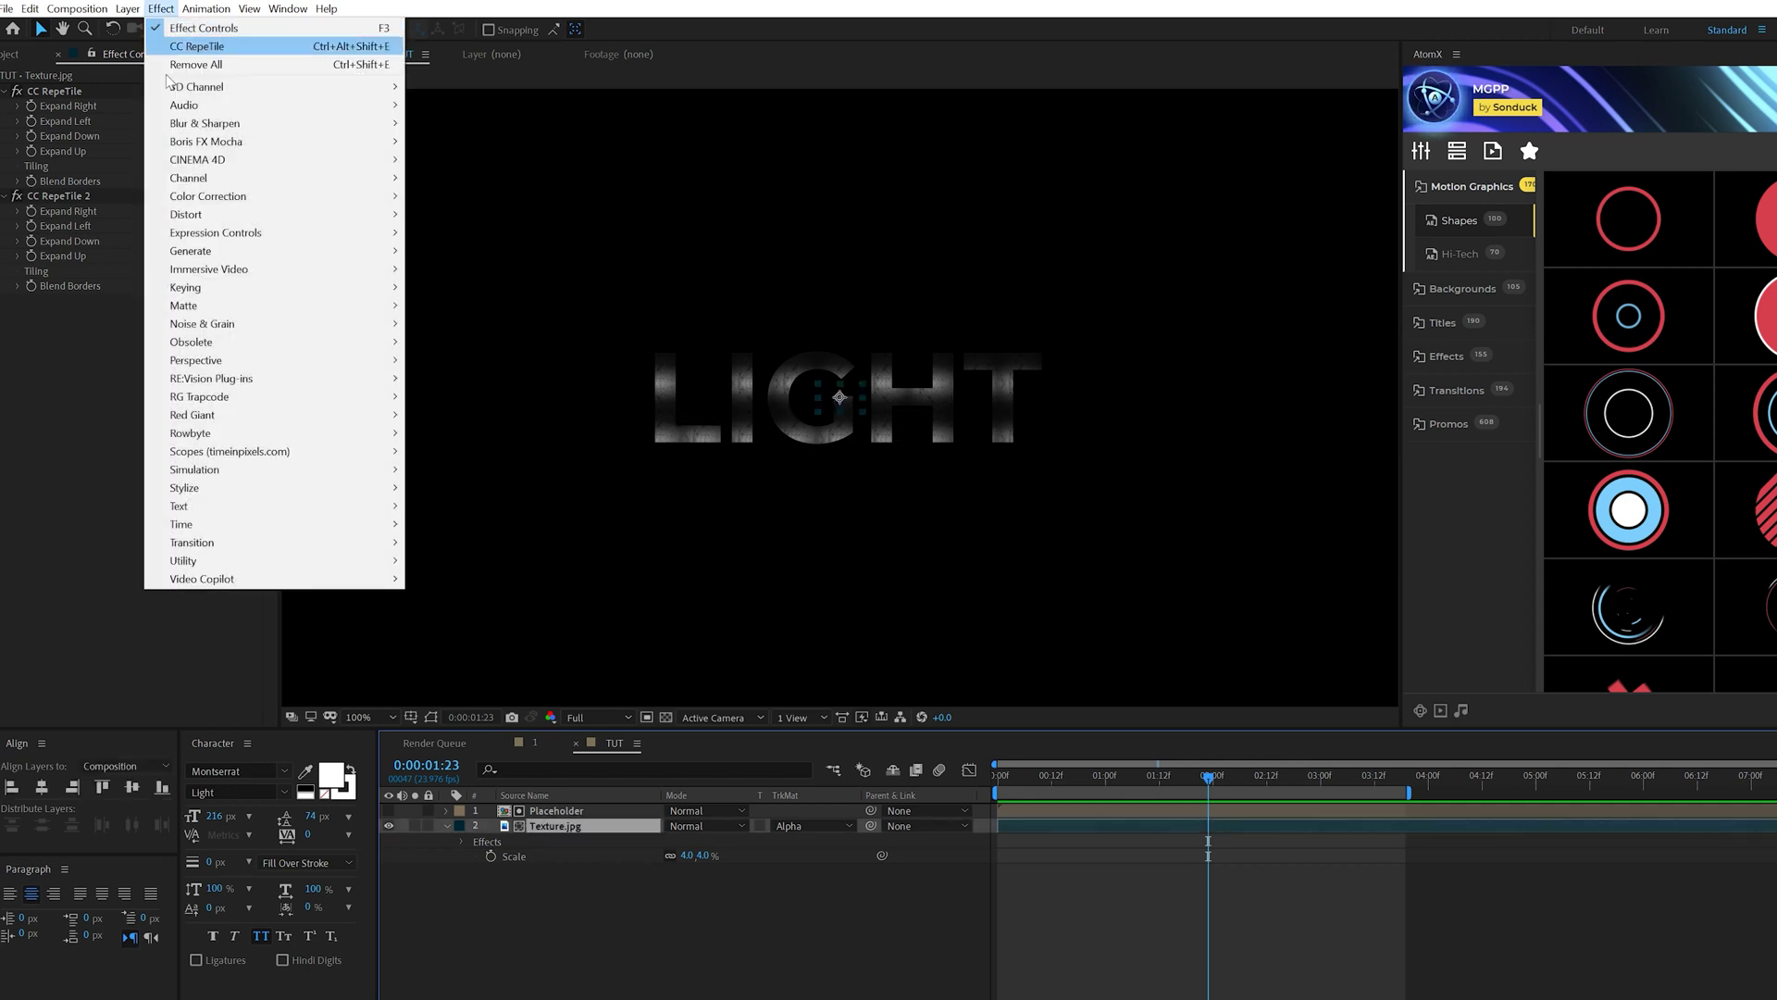
{"action": "mouse_move", "coordinate": [209, 196]}
{"action": "left_click", "coordinate": [440, 524]}
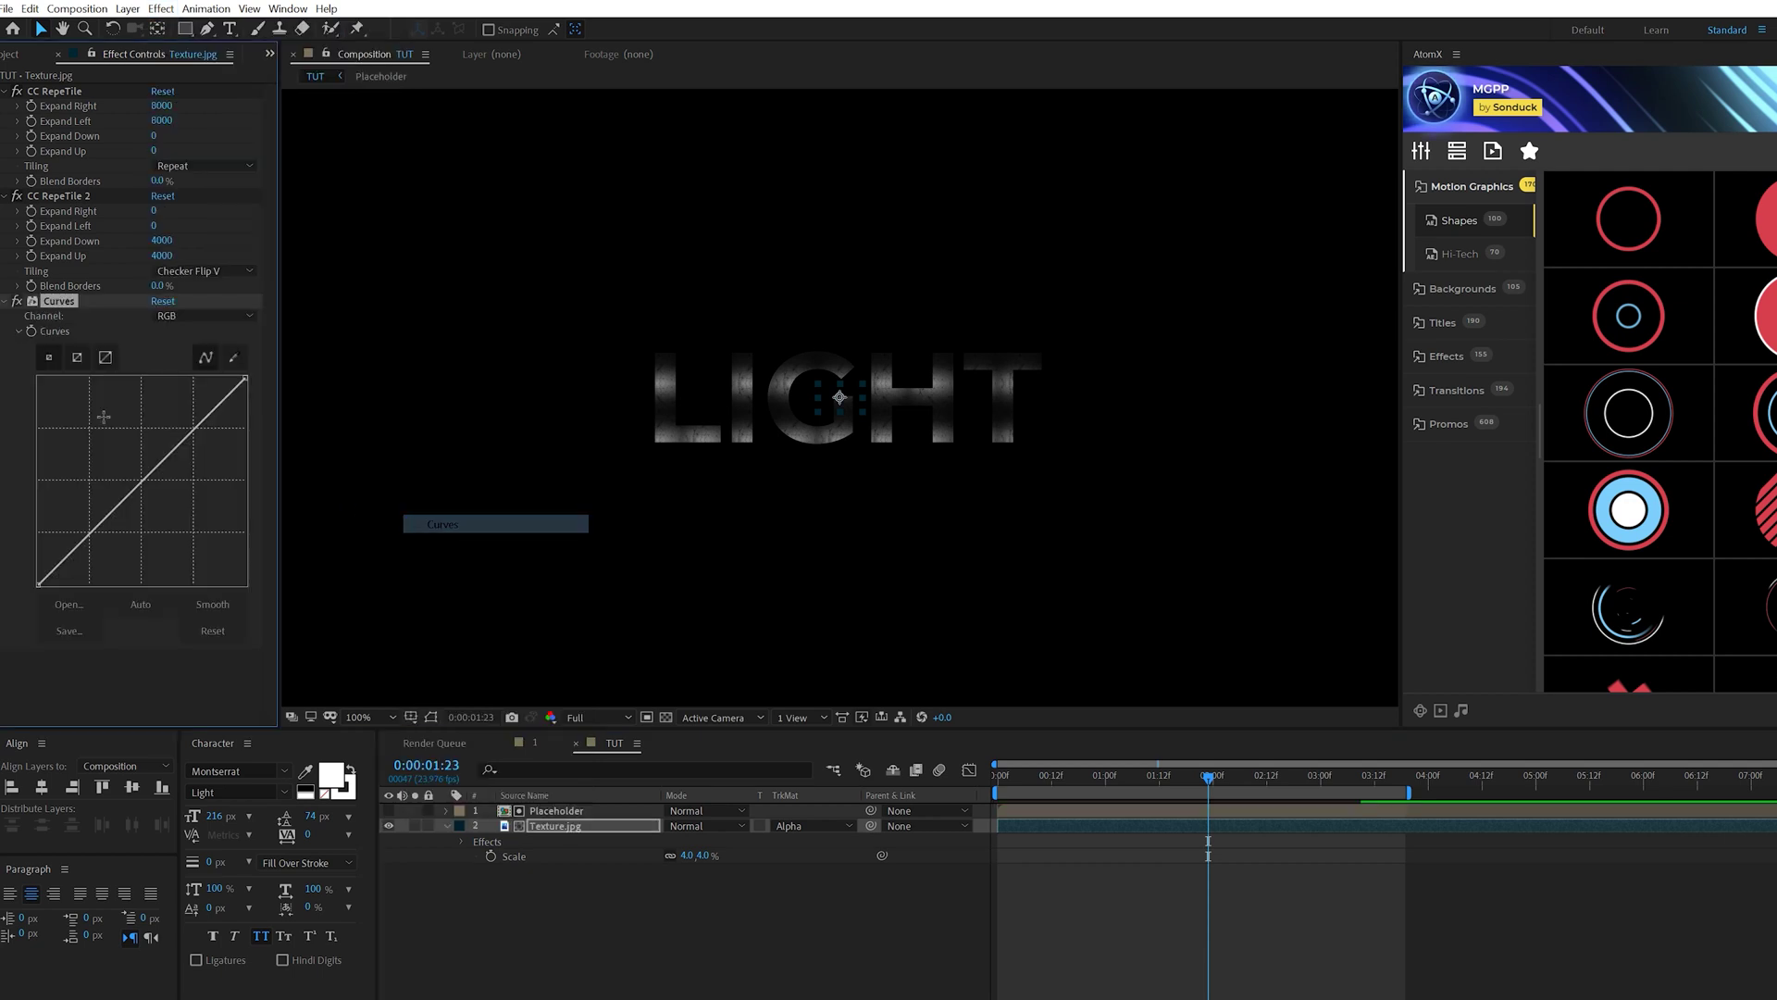
{"action": "left_click_drag", "start_coordinate": [37, 585], "coordinate": [33, 560]}
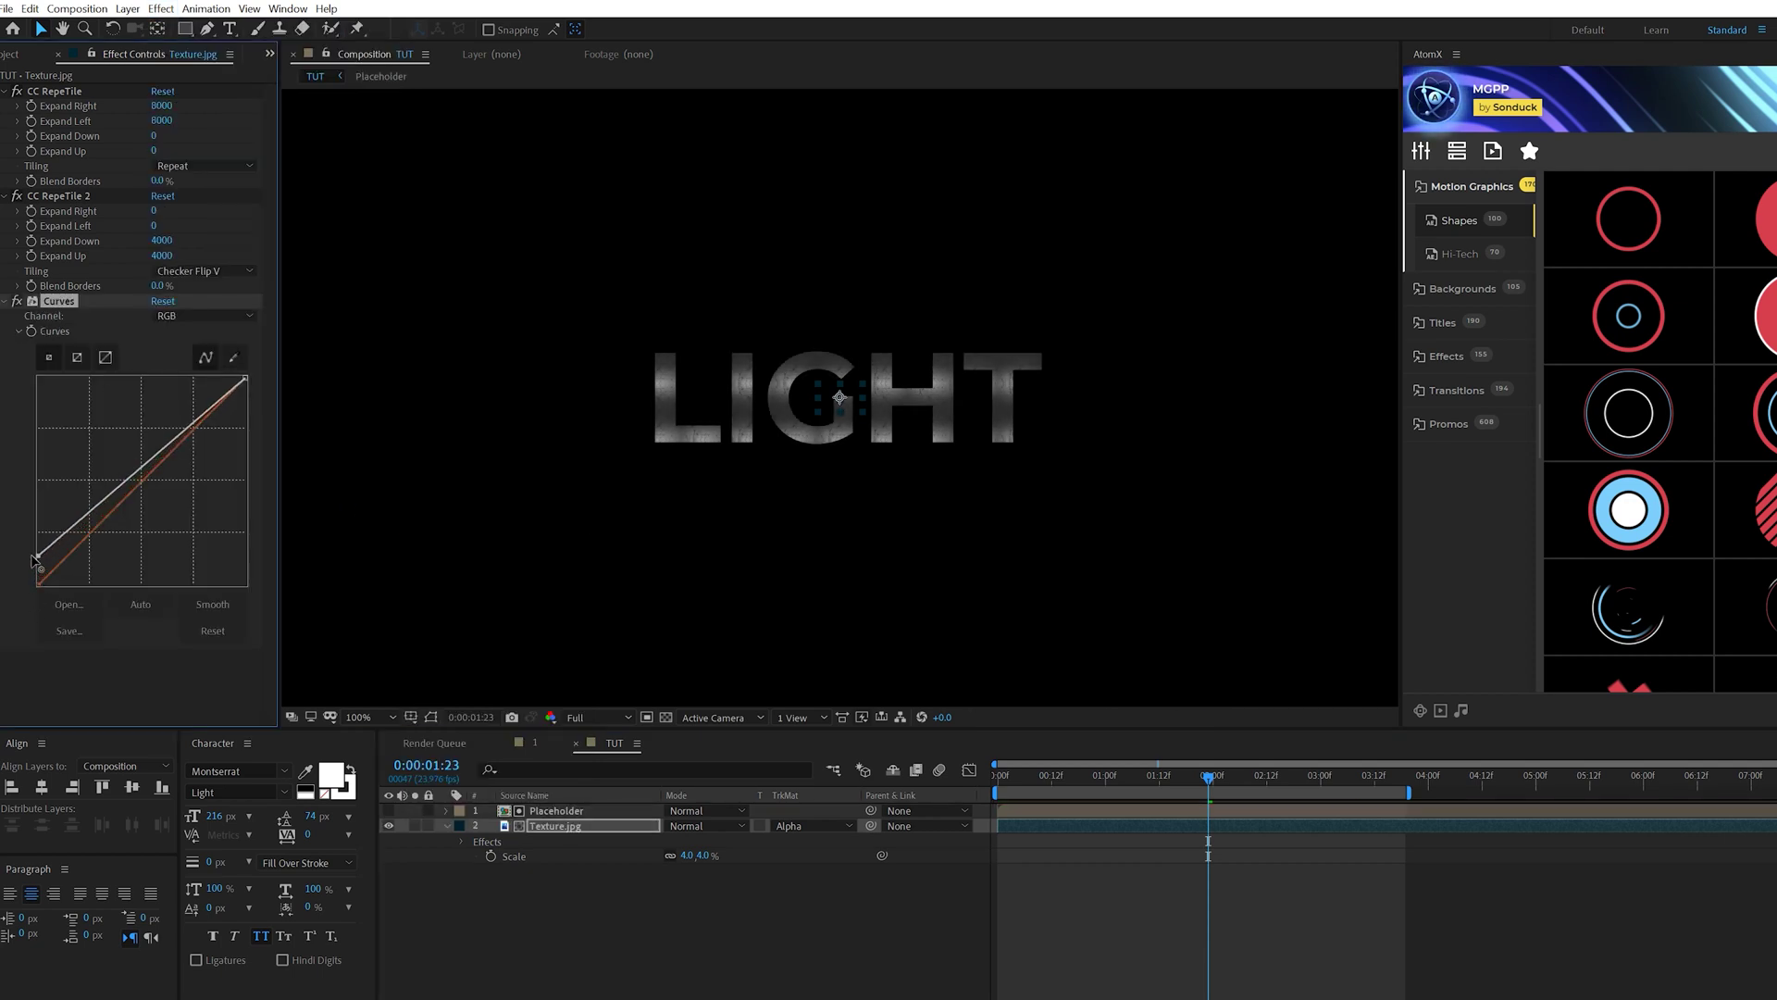
{"action": "left_click_drag", "start_coordinate": [108, 513], "coordinate": [108, 510]}
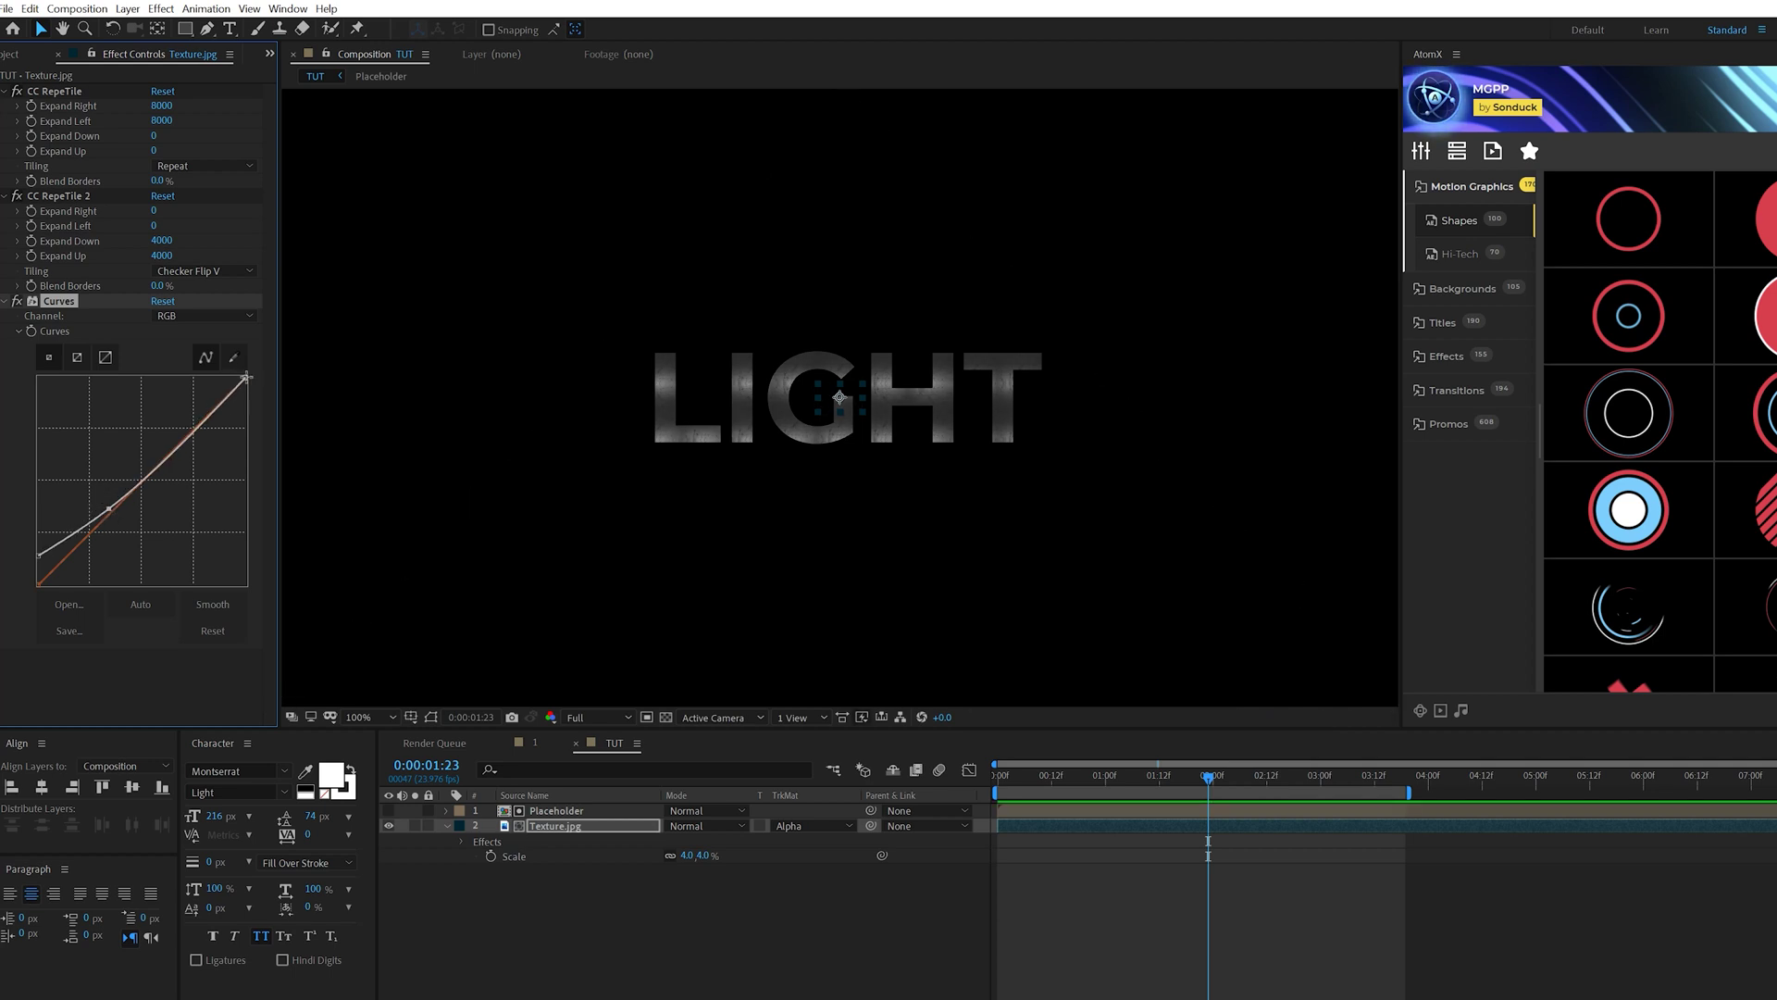
{"action": "left_click_drag", "start_coordinate": [230, 390], "coordinate": [213, 378]}
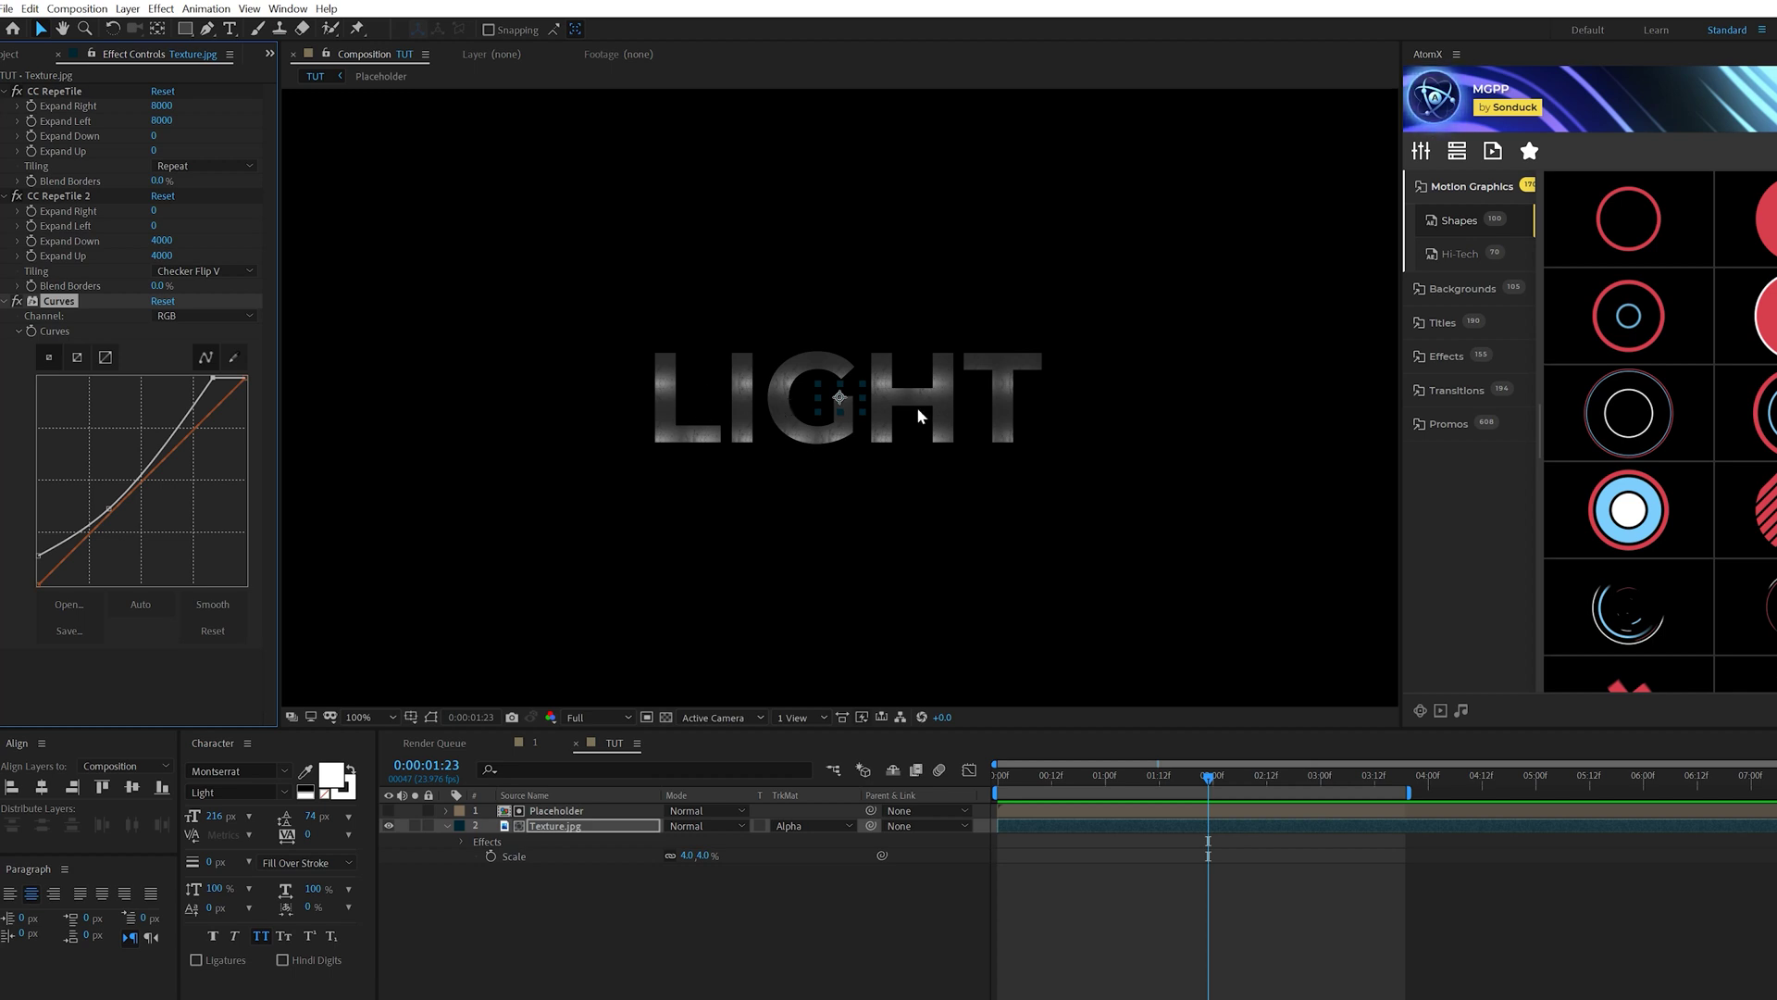
{"action": "left_click_drag", "start_coordinate": [519, 931], "coordinate": [615, 798]}
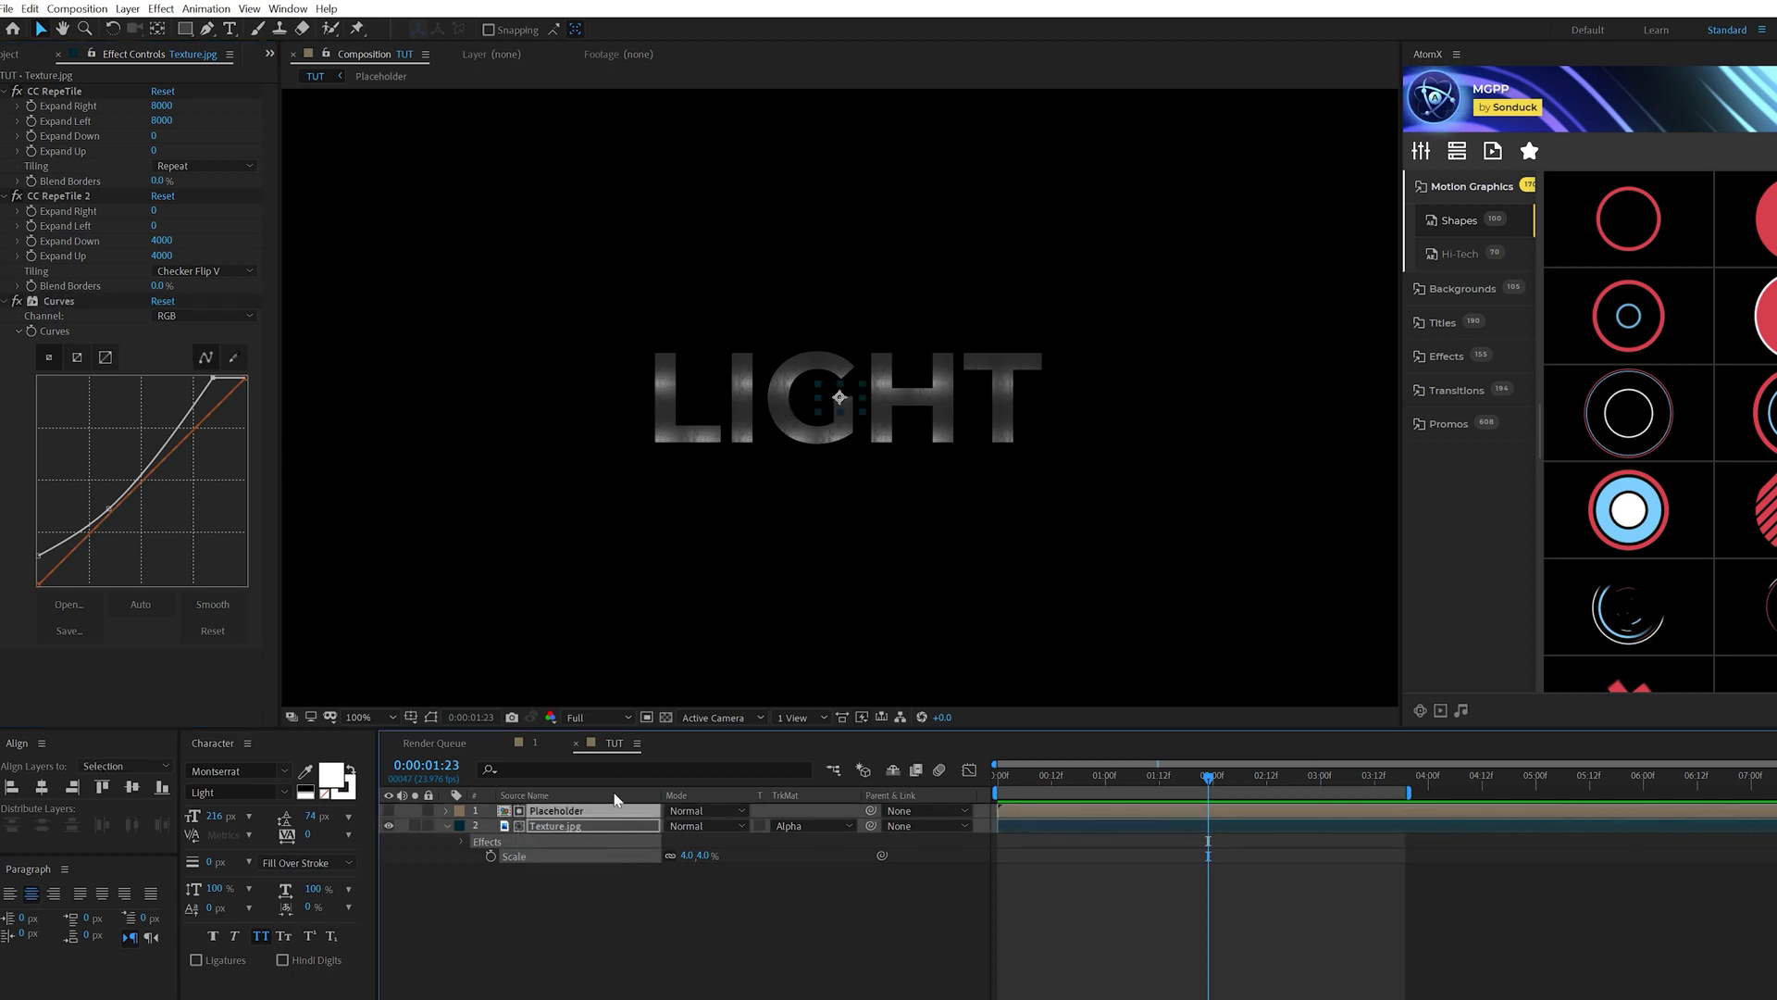
Pre-compose the selected layers into a comp named 'Texture'.
{"action": "key", "text": "ctrl+shift+c"}
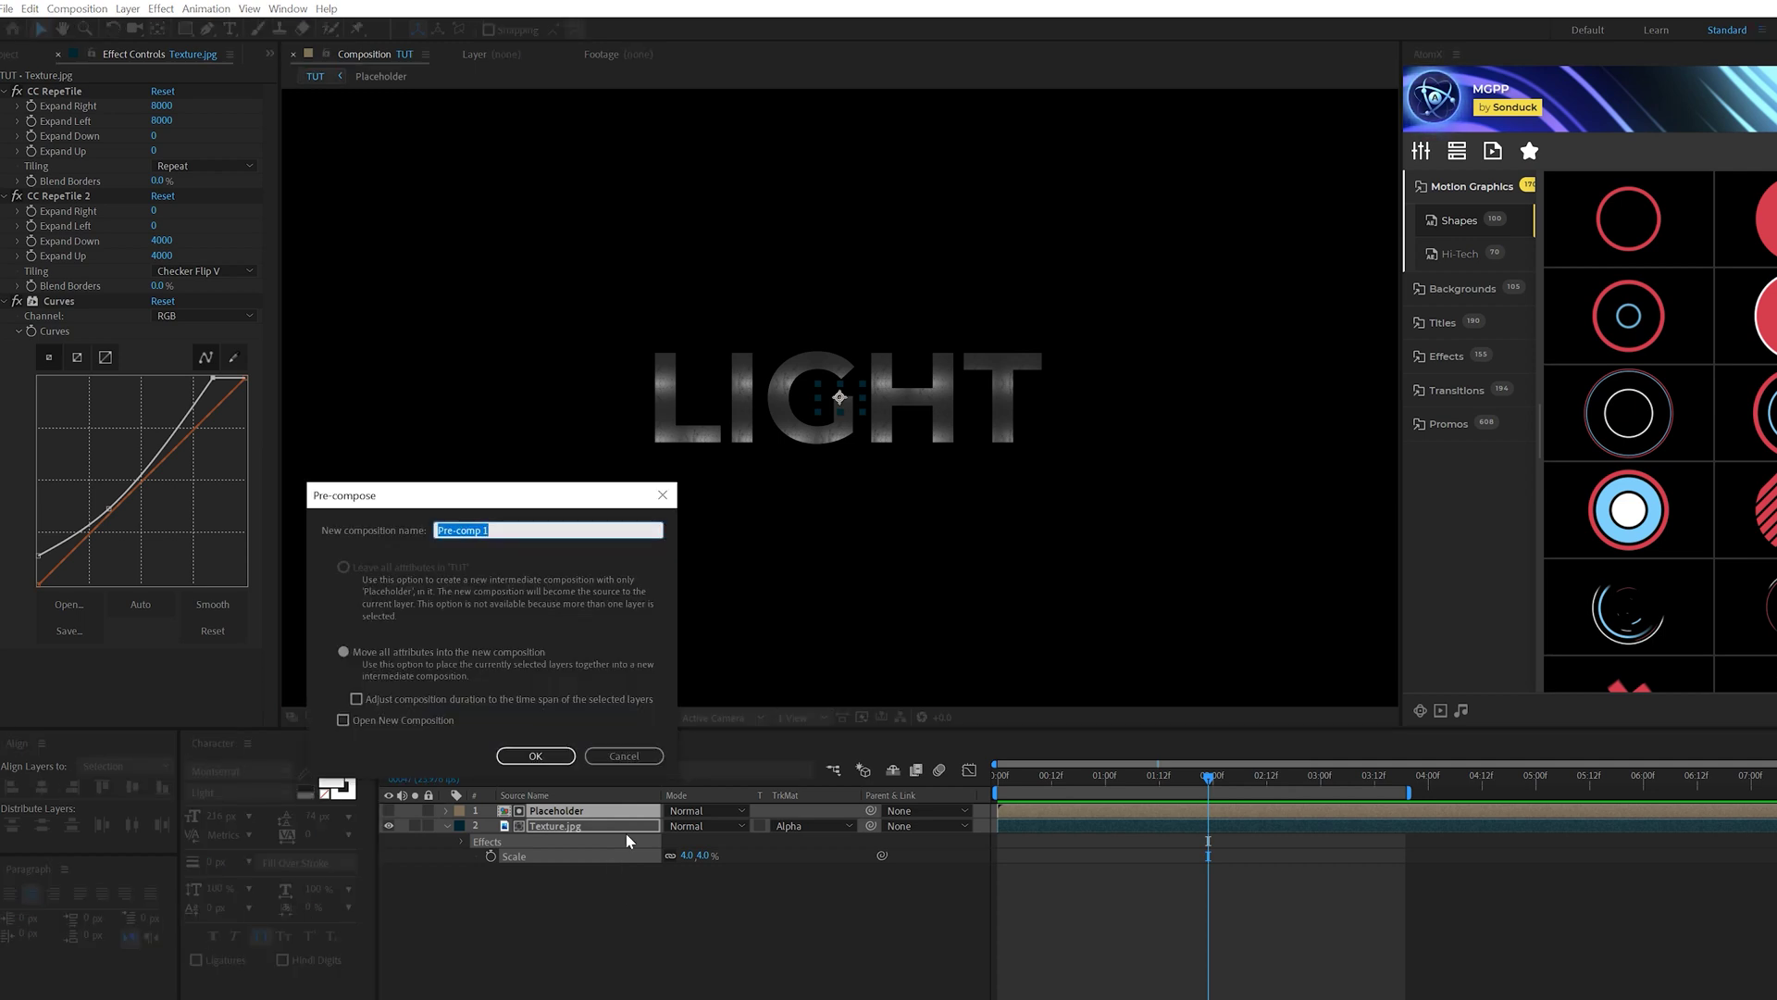
{"action": "type", "text": "Texture"}
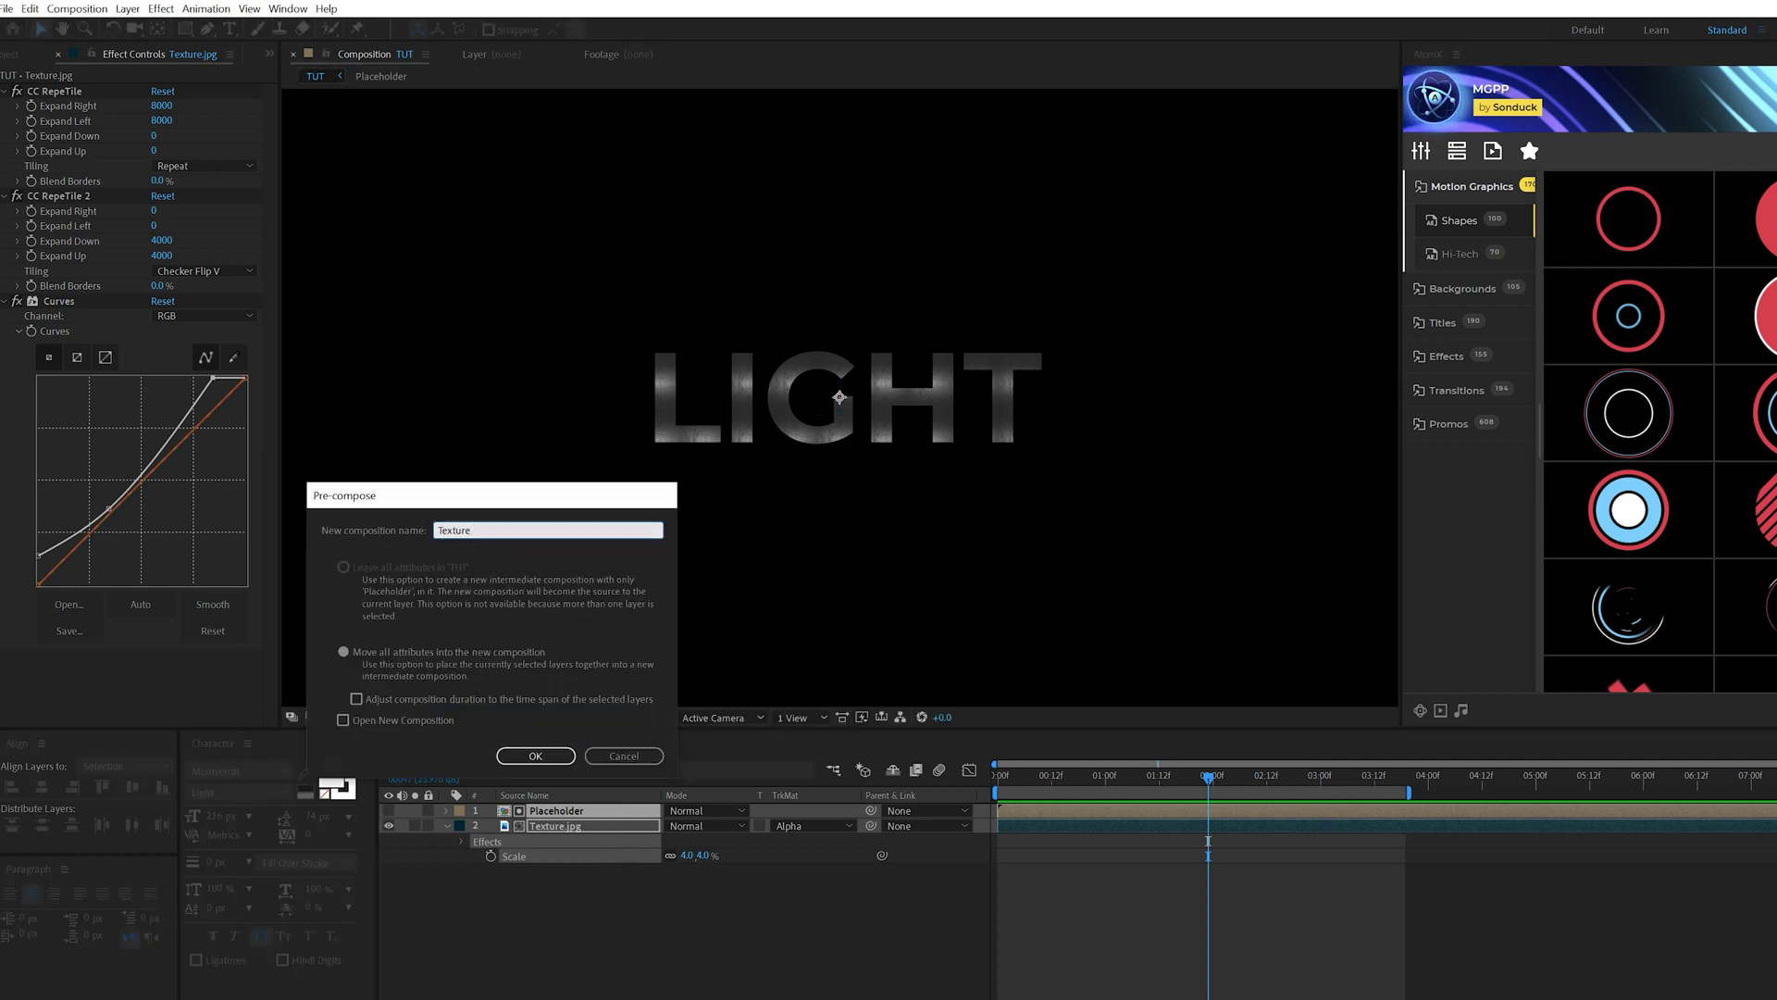
{"action": "key", "text": "Return"}
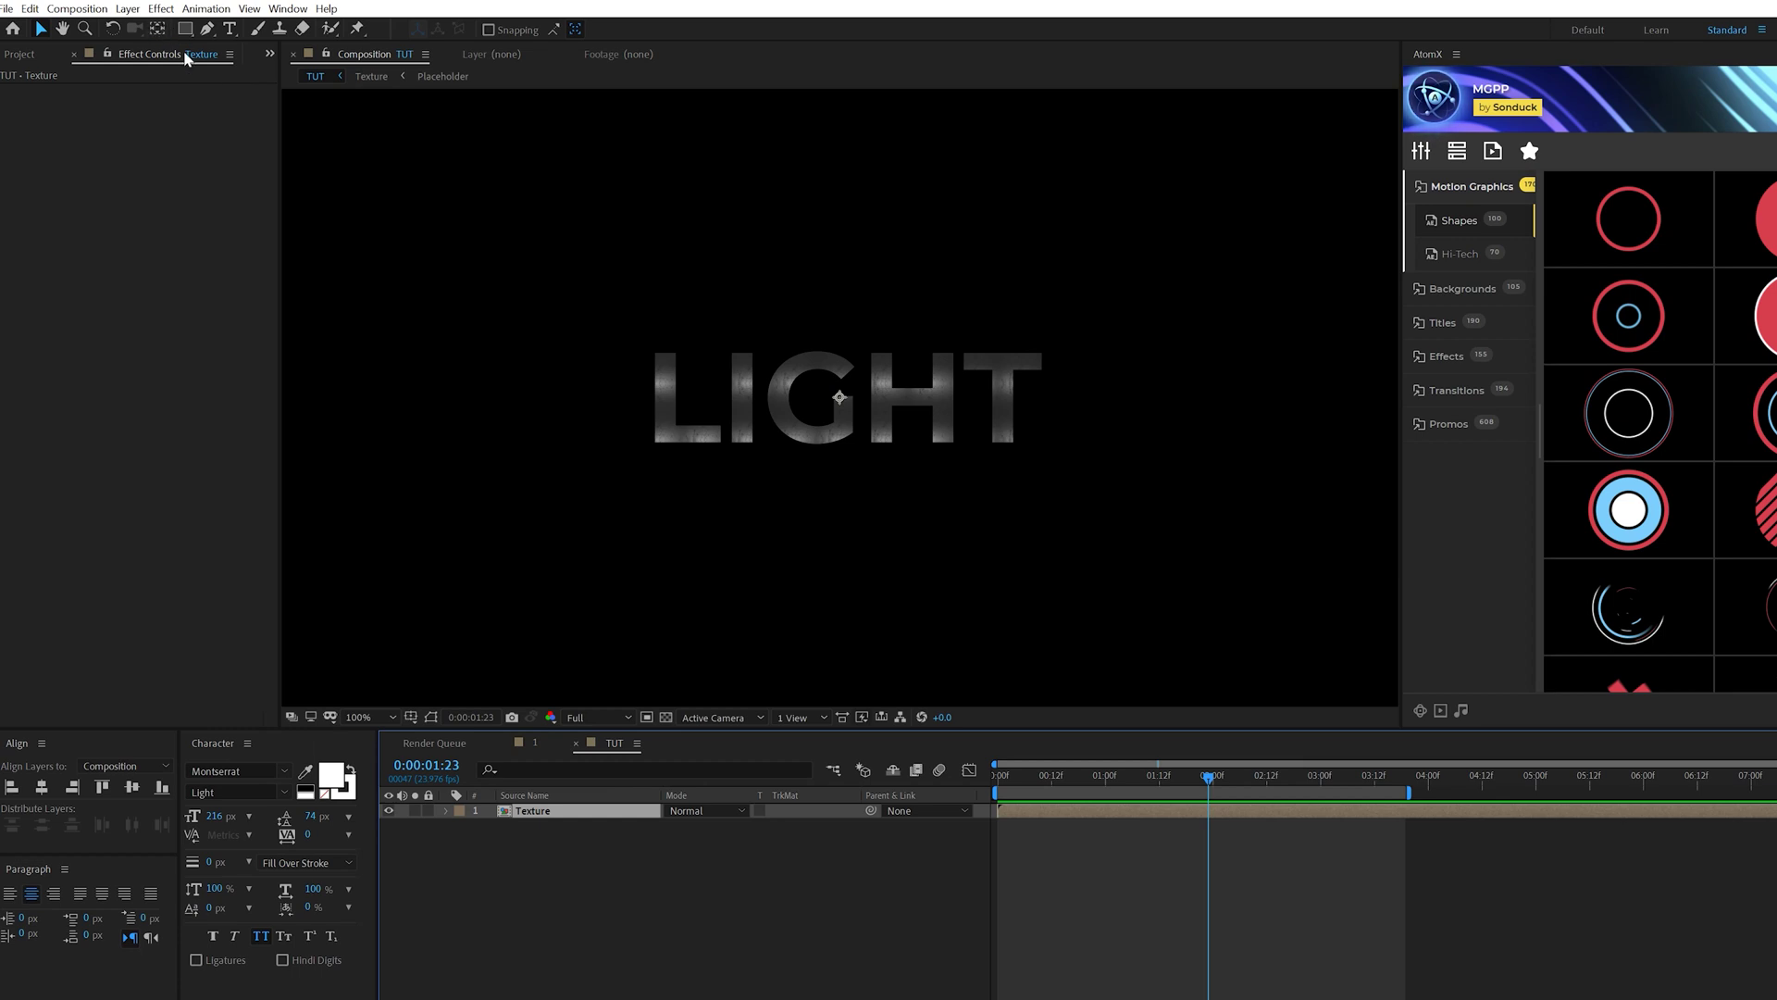
Place Dark BG.jpg in the timeline beneath the Texture layer.
{"action": "left_click", "coordinate": [13, 54]}
{"action": "left_click_drag", "start_coordinate": [90, 407], "coordinate": [576, 883]}
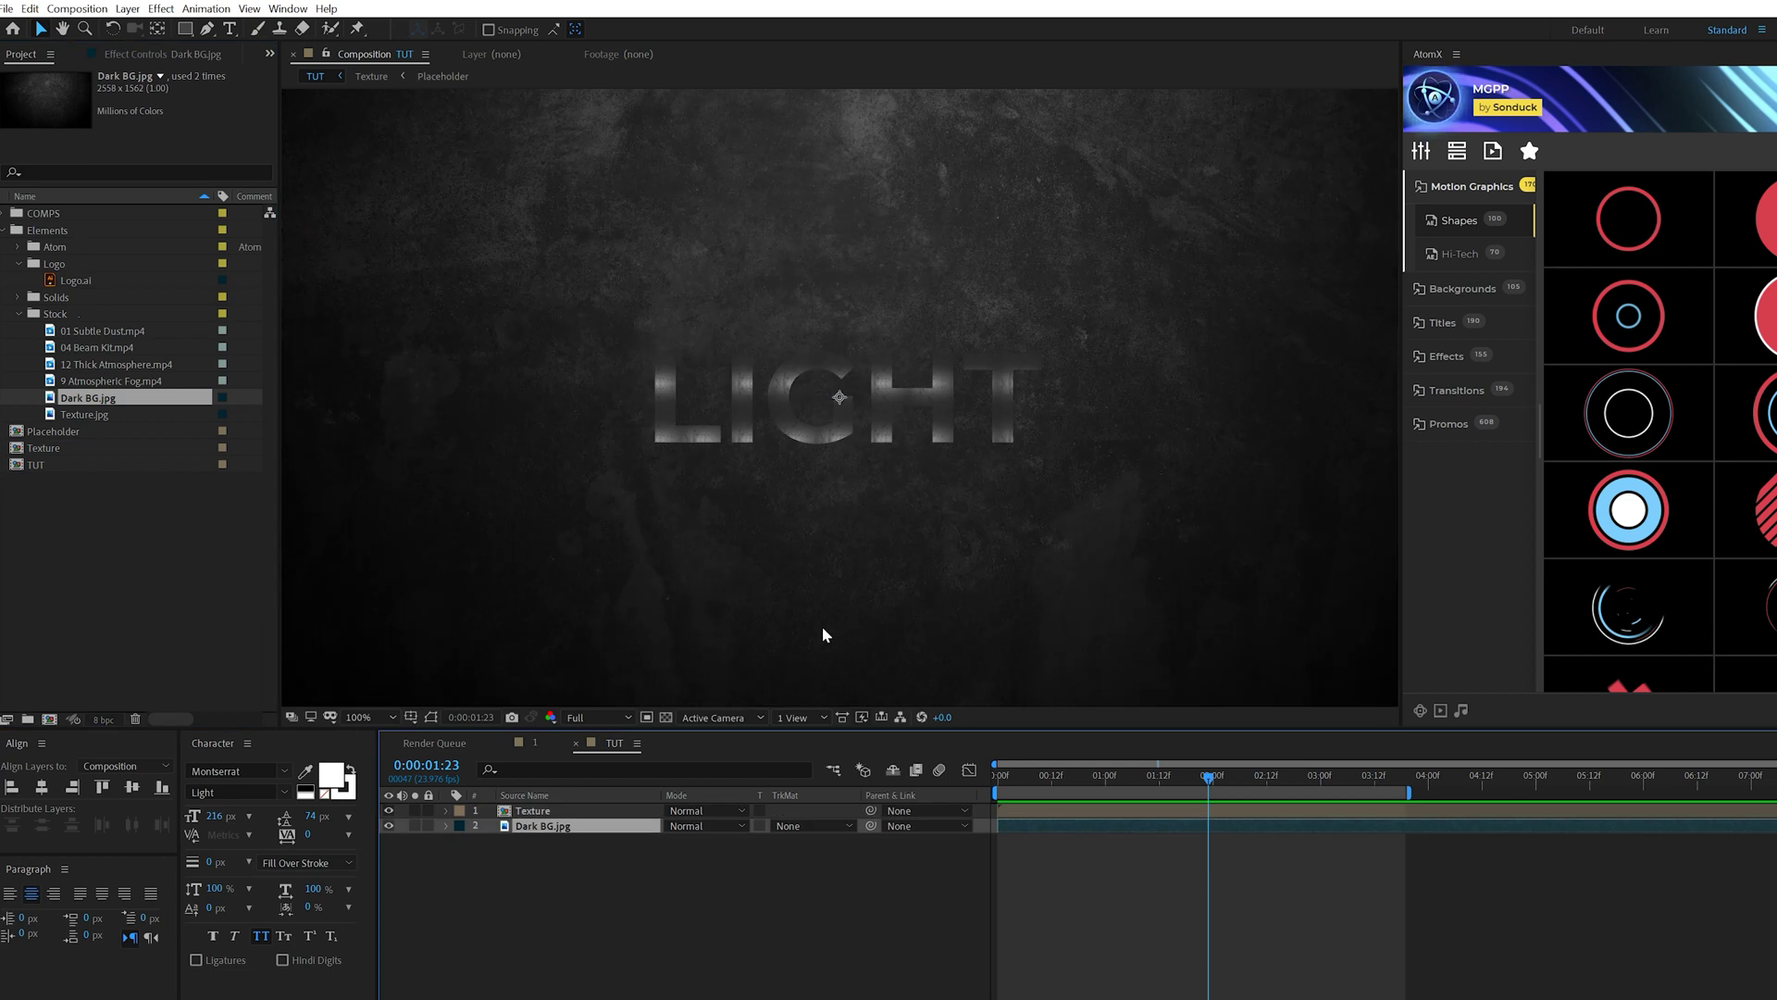
{"action": "left_click", "coordinate": [522, 812]}
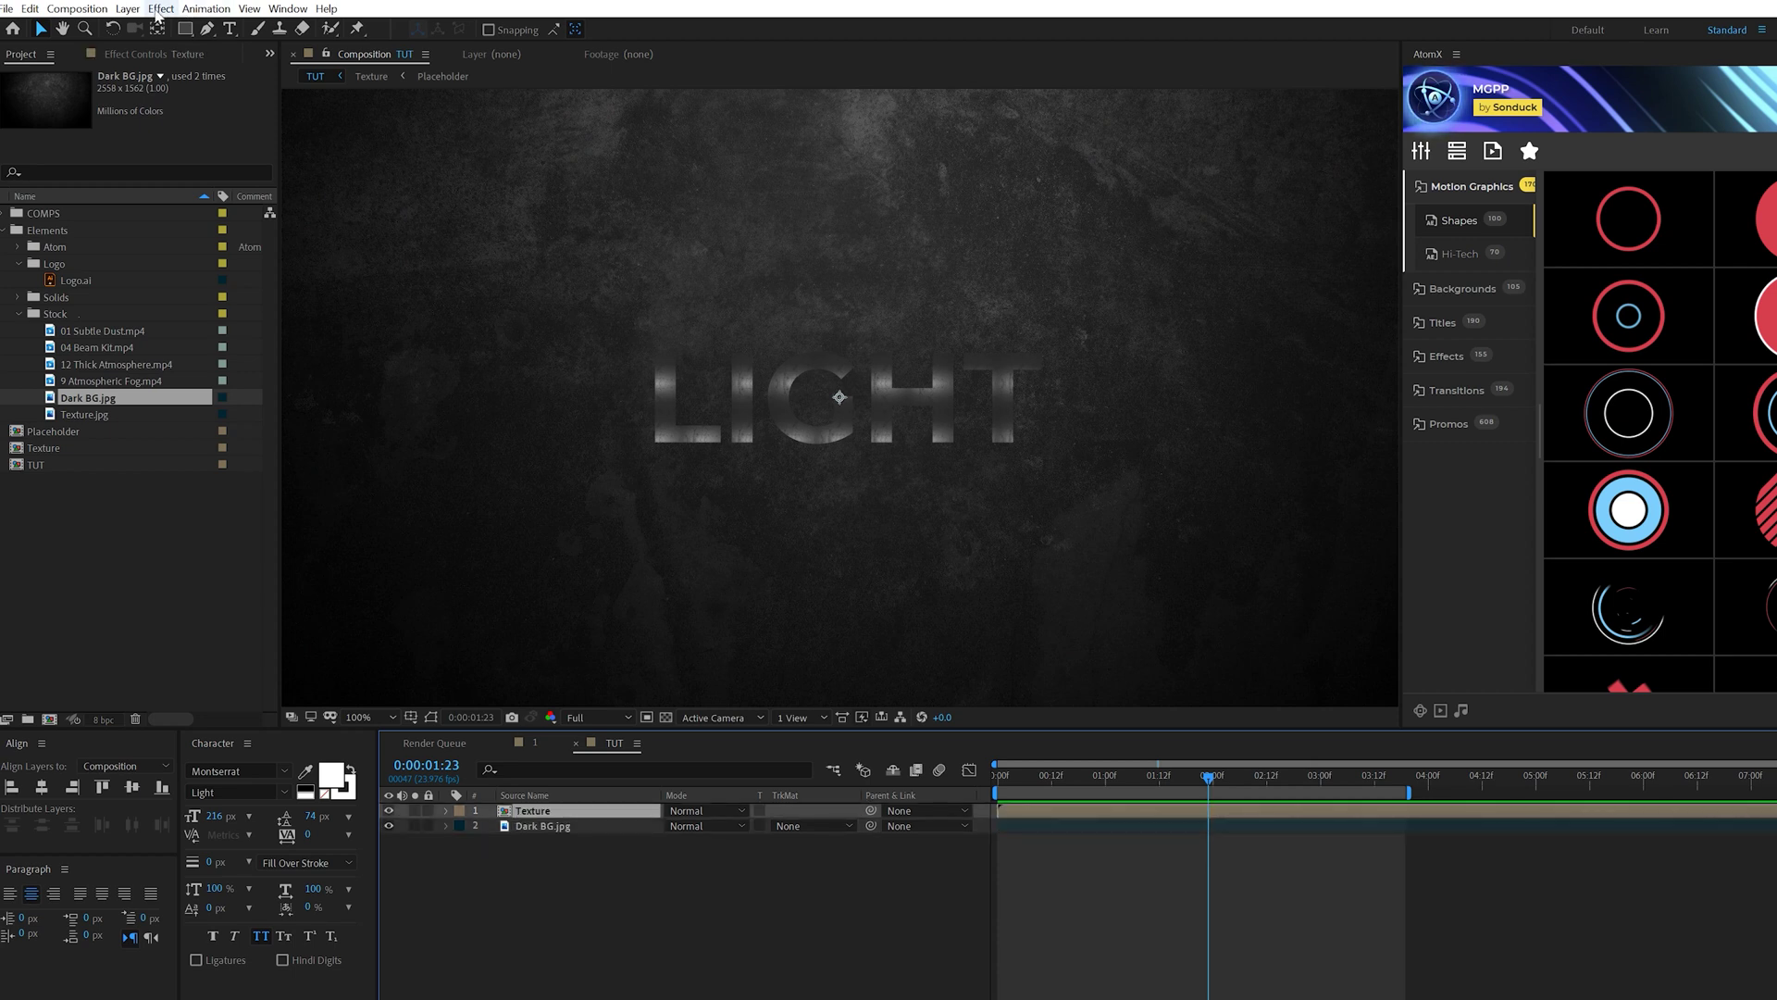
Apply CC Light Sweep to Texture and keyframe its Center at the text's lower left at 0s.
{"action": "left_click", "coordinate": [162, 9]}
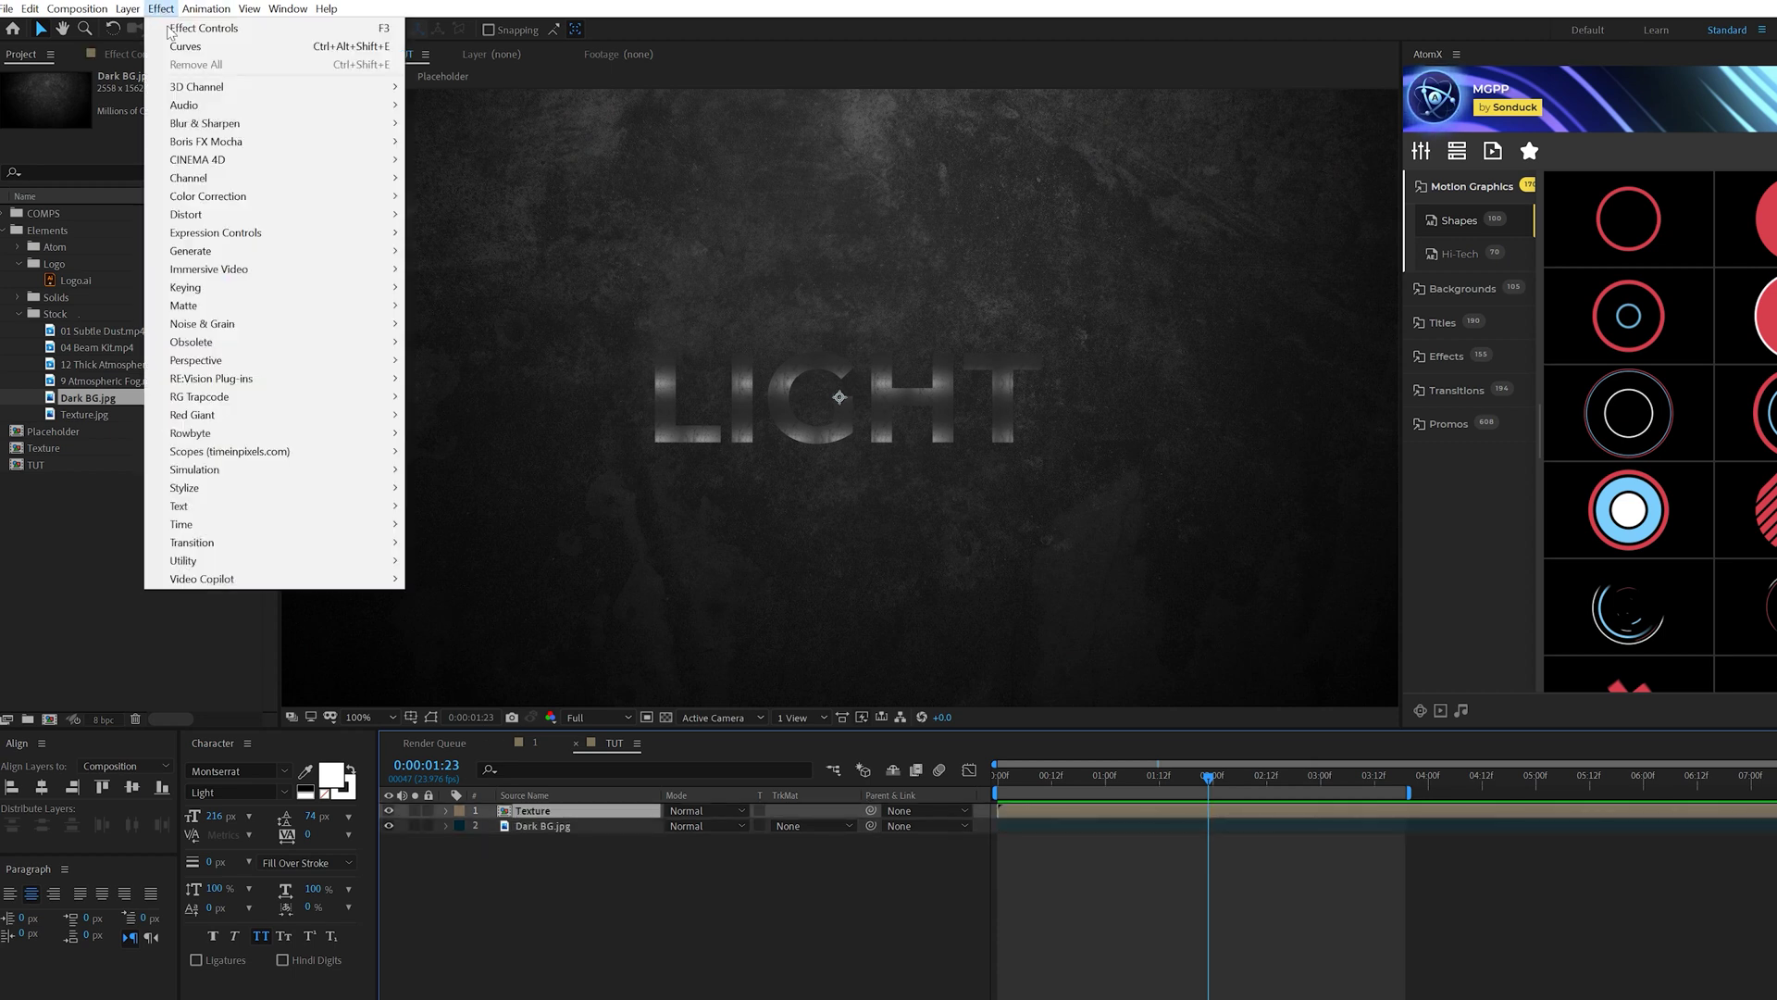
{"action": "mouse_move", "coordinate": [198, 252]}
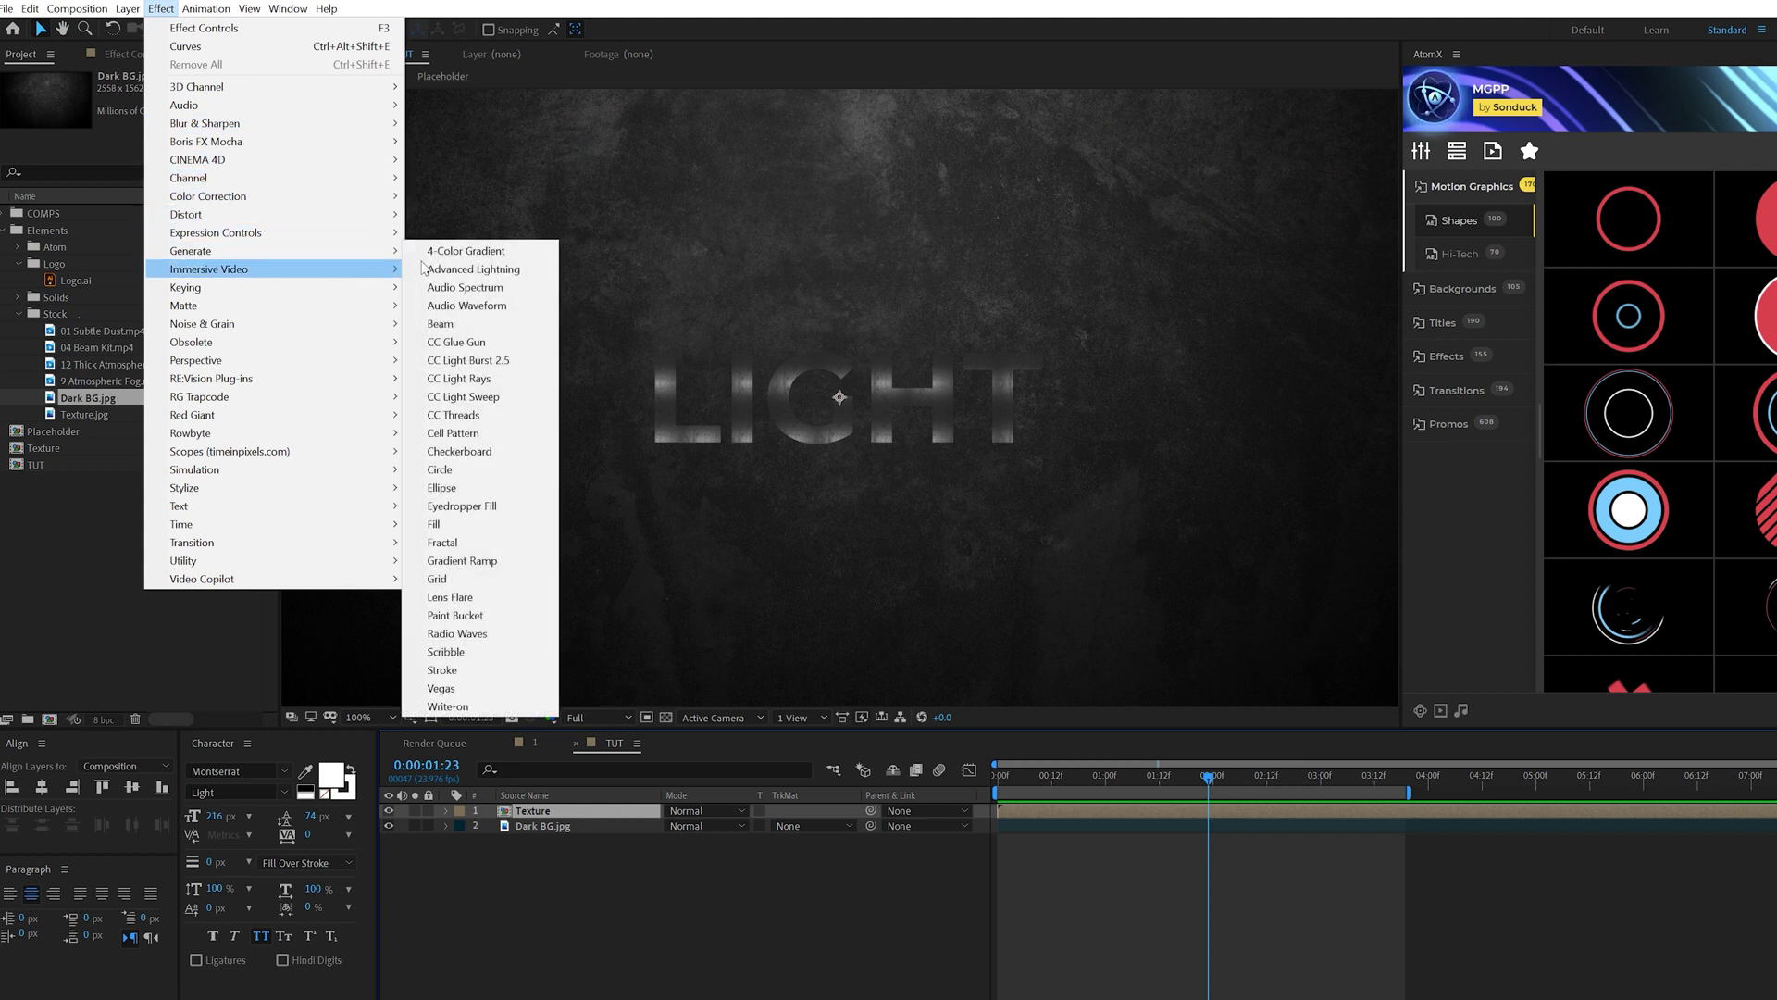
{"action": "left_click", "coordinate": [498, 401]}
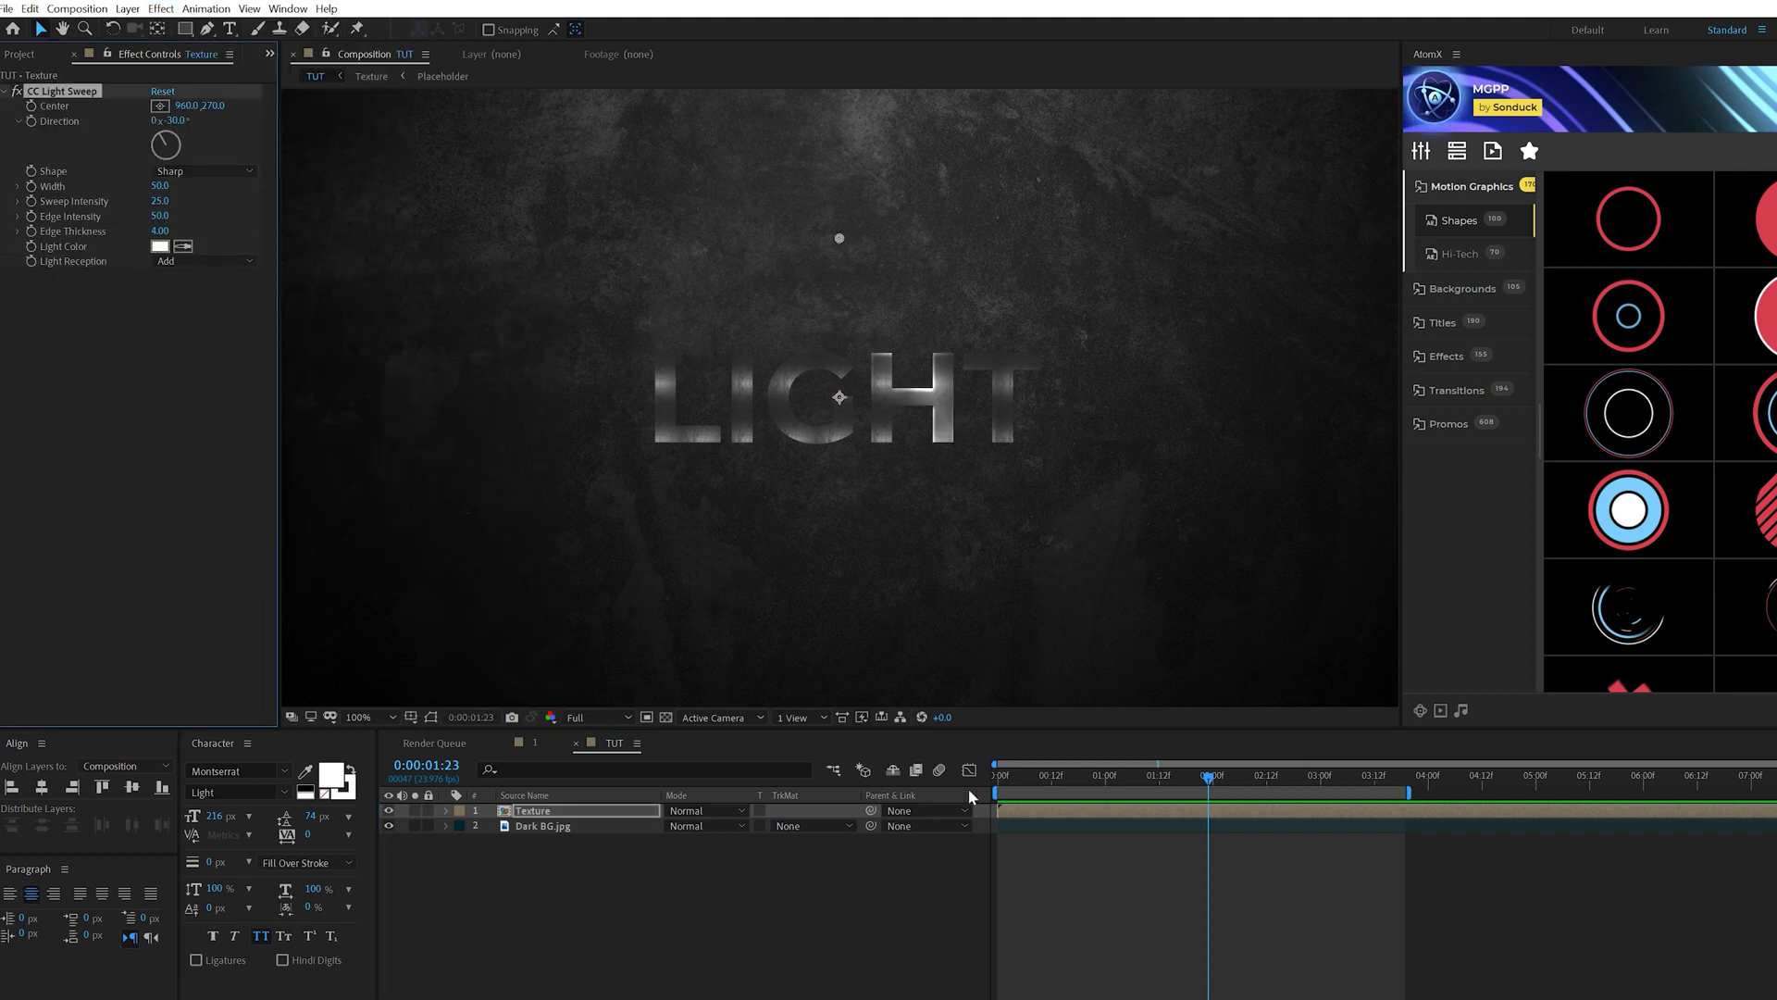
{"action": "key", "text": "Home"}
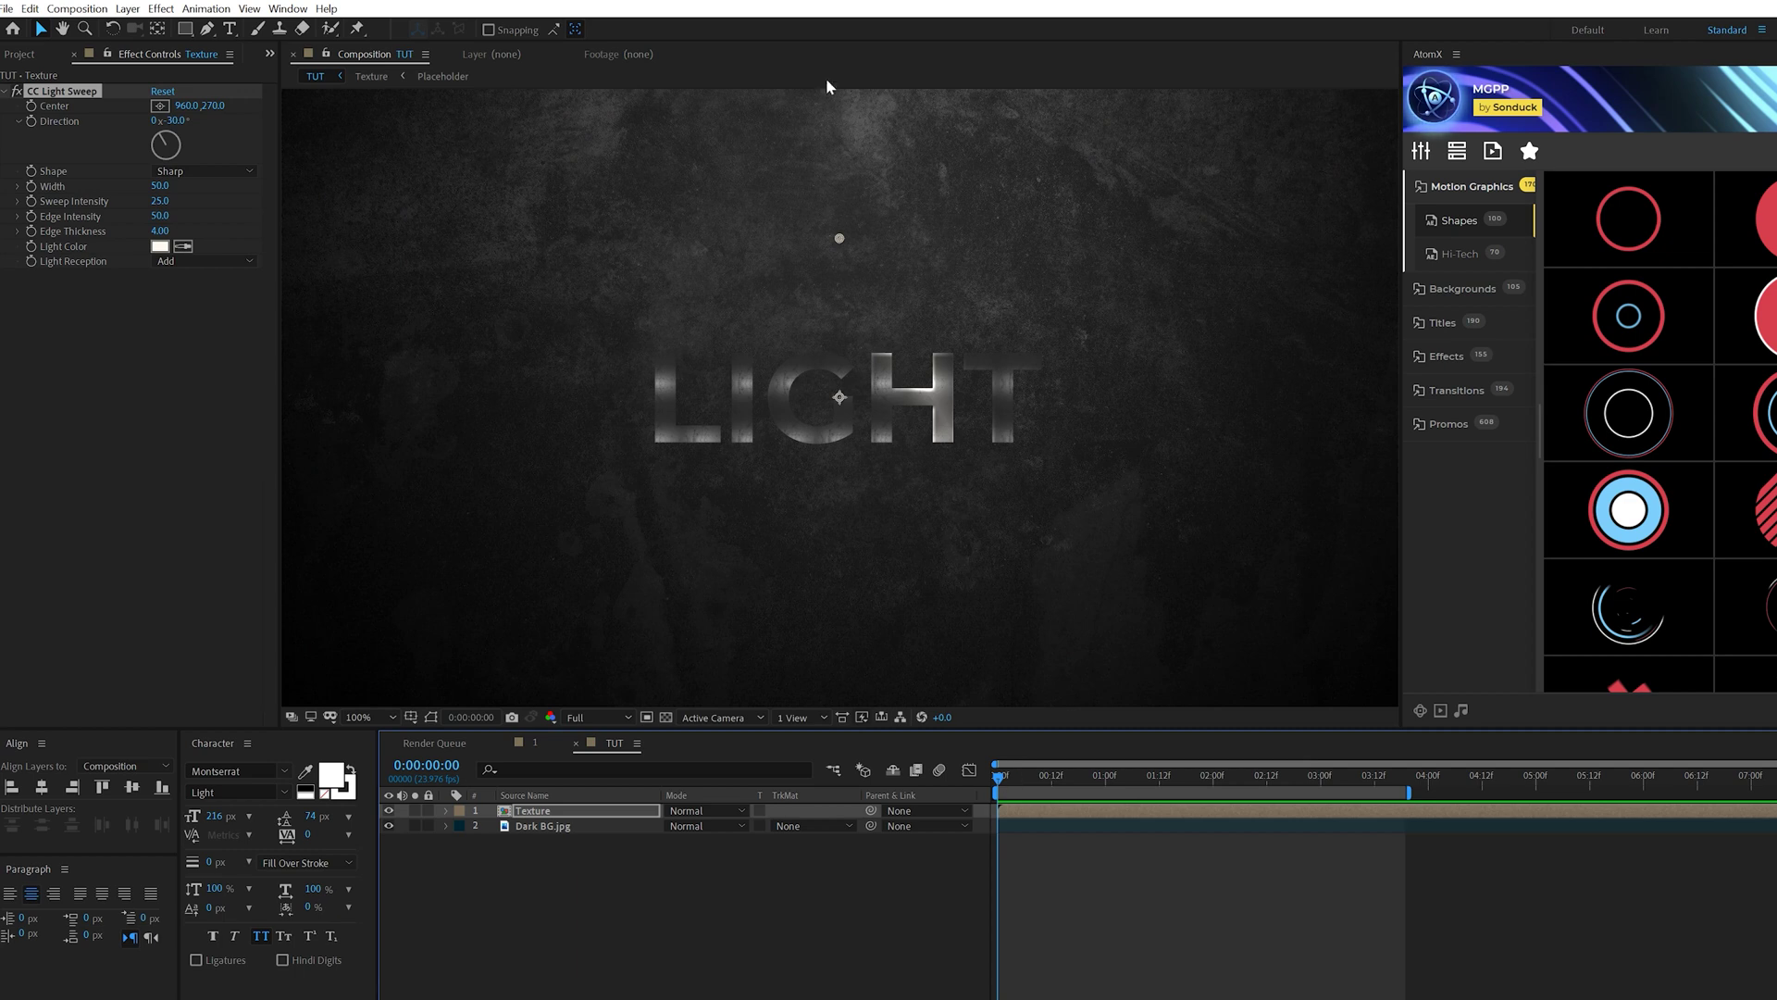
{"action": "left_click_drag", "start_coordinate": [839, 240], "coordinate": [598, 476]}
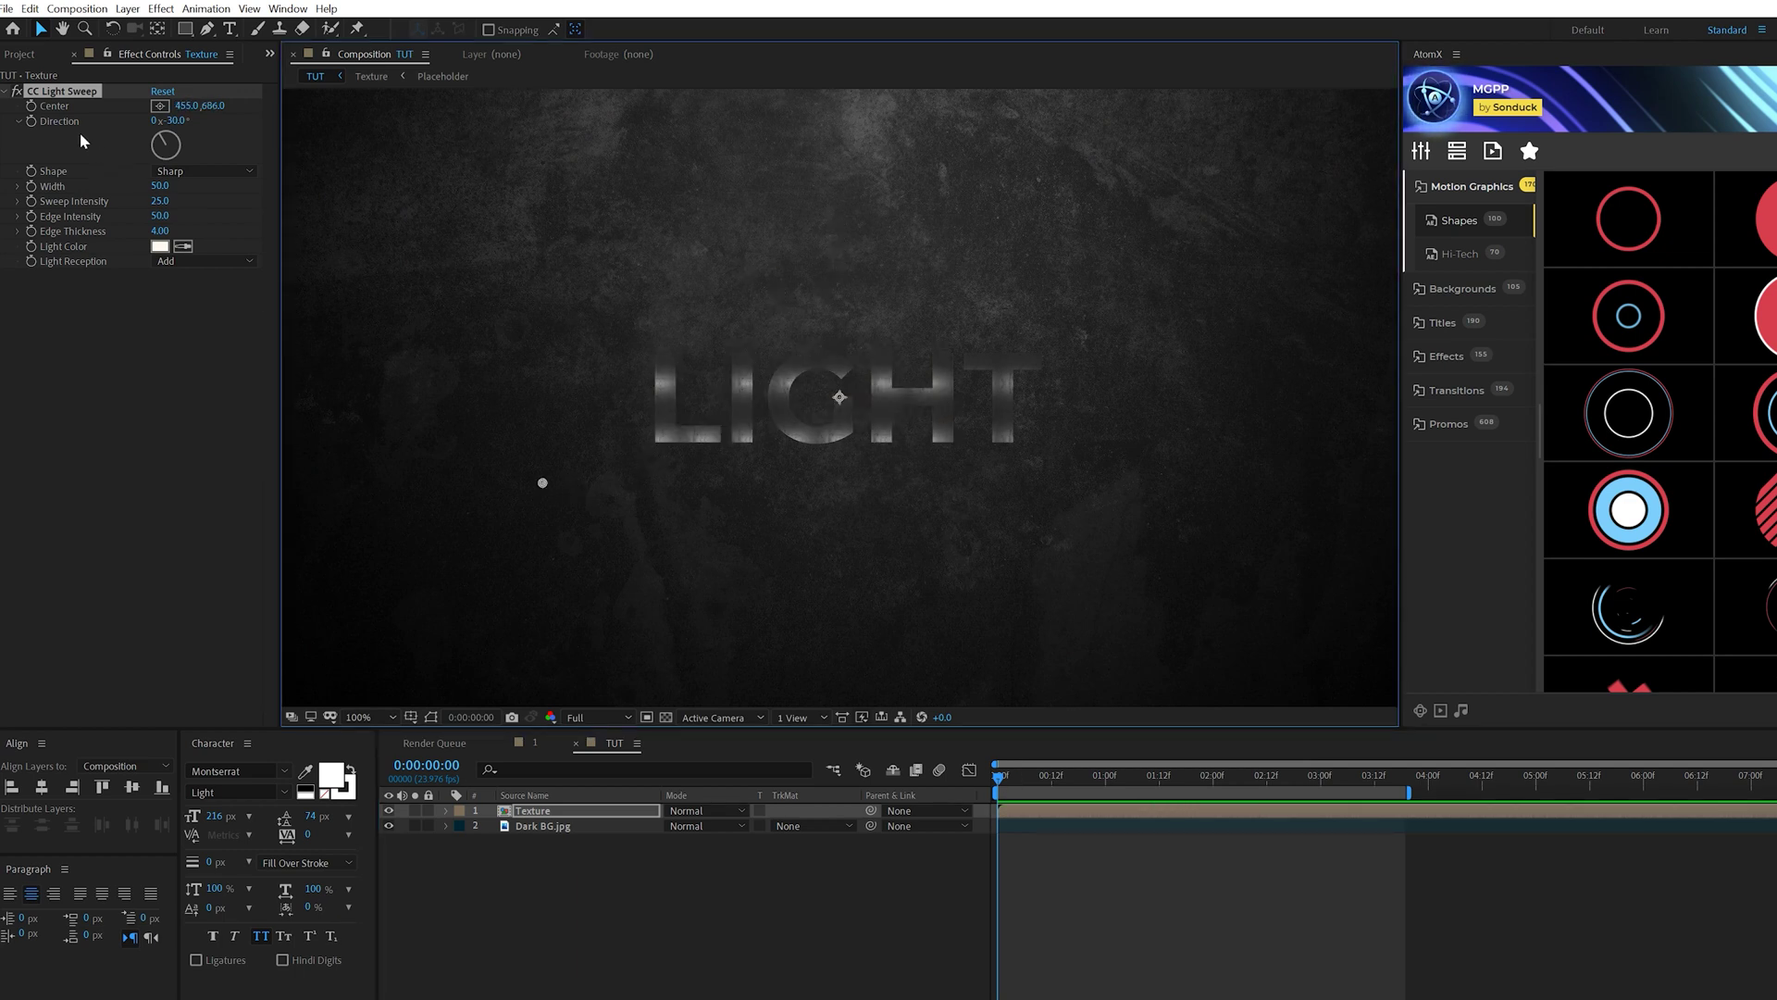
{"action": "left_click", "coordinate": [33, 108]}
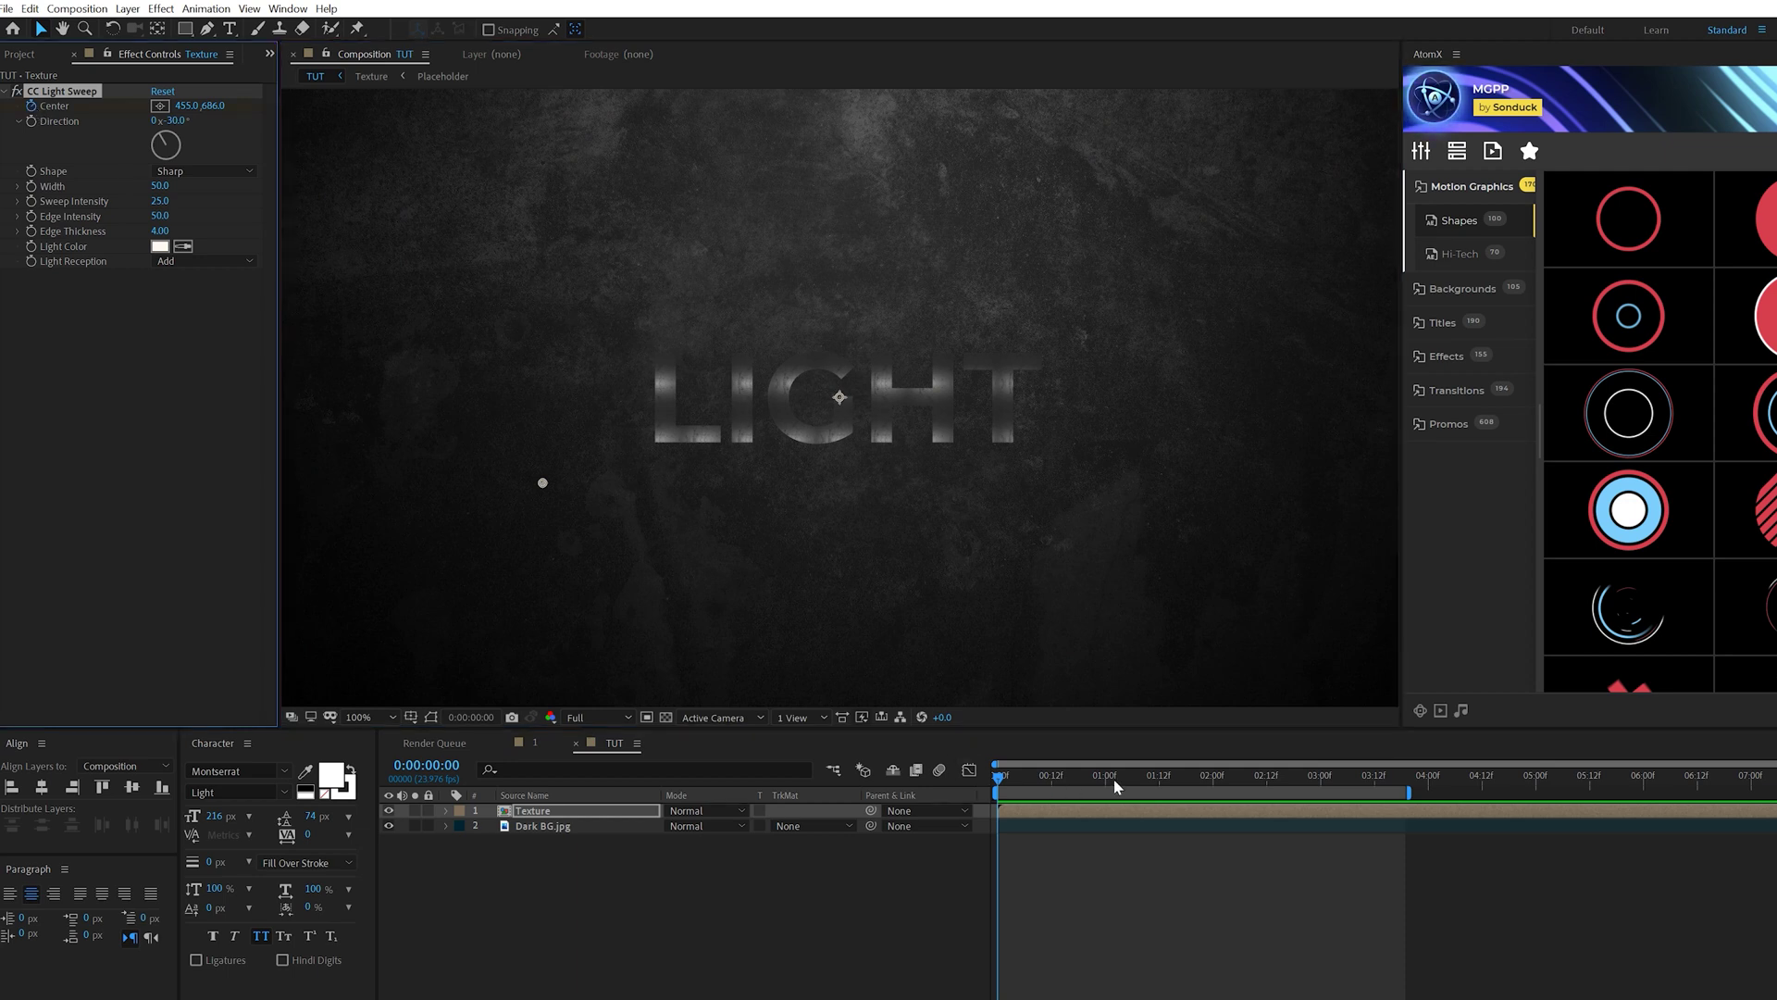
Keyframe the sweep Center past the right of the text at 3s and set Sweep Intensity to 100.
{"action": "left_click_drag", "start_coordinate": [1114, 780], "coordinate": [1216, 798]}
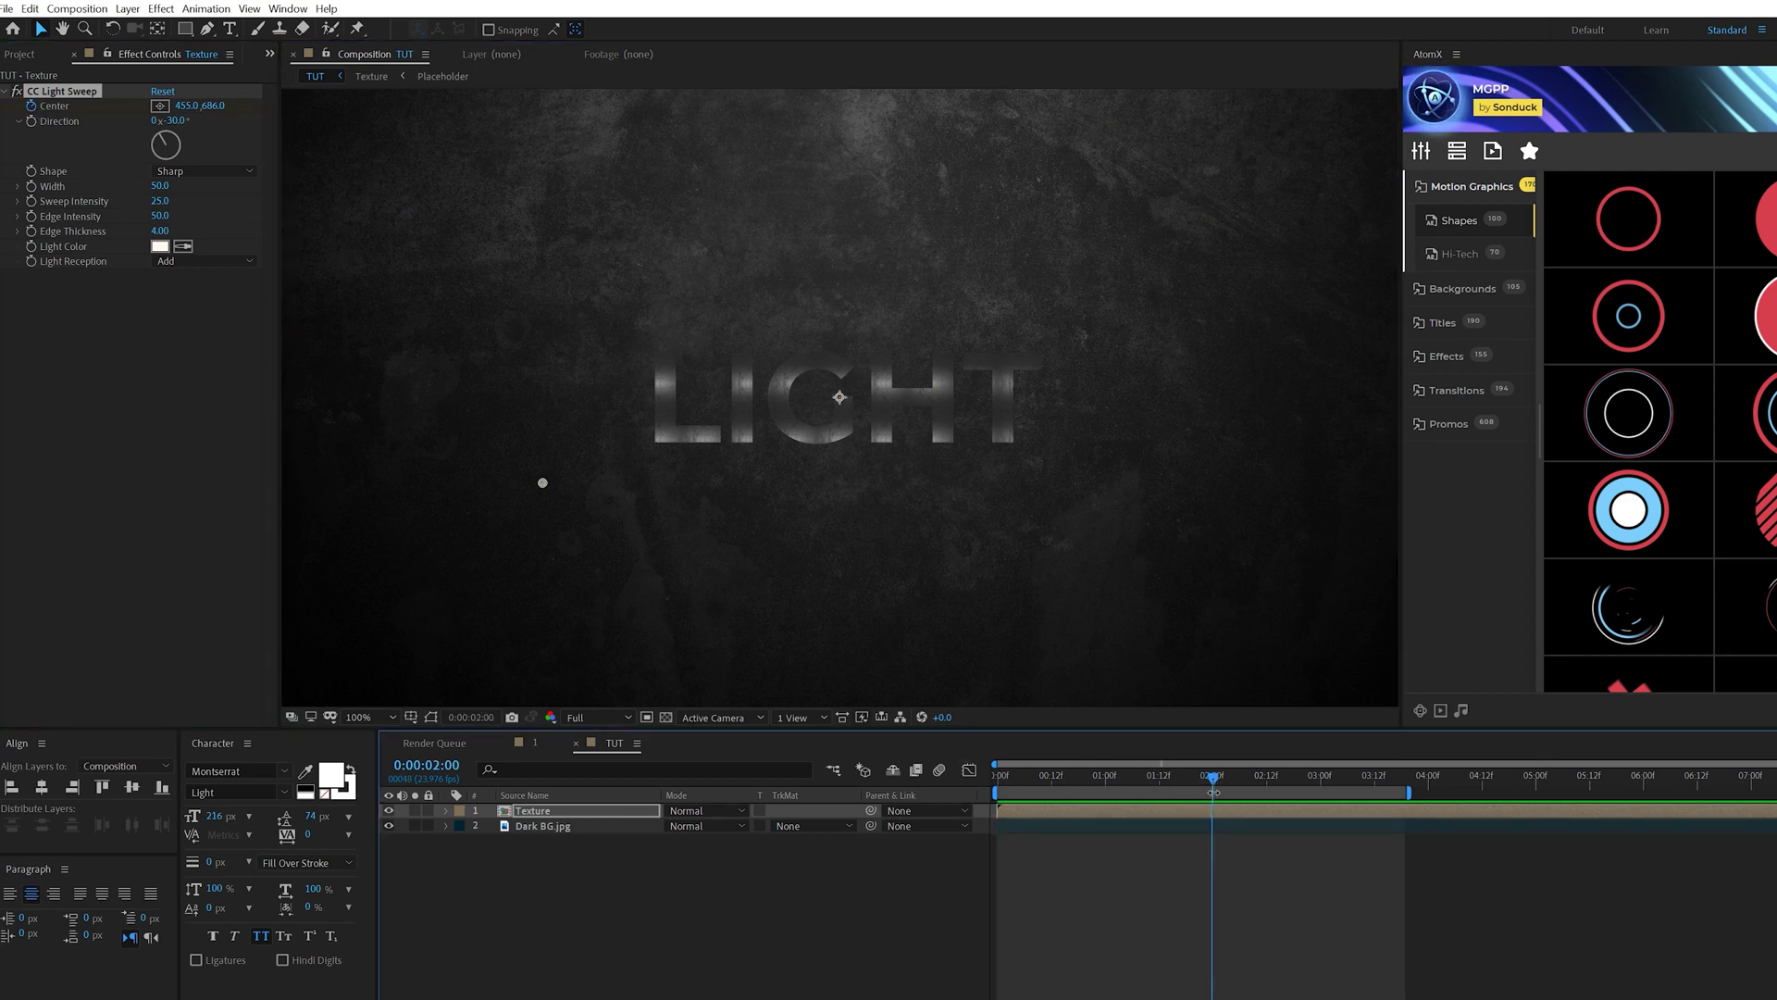
{"action": "left_click", "coordinate": [1322, 788]}
{"action": "left_click_drag", "start_coordinate": [541, 485], "coordinate": [1086, 353]}
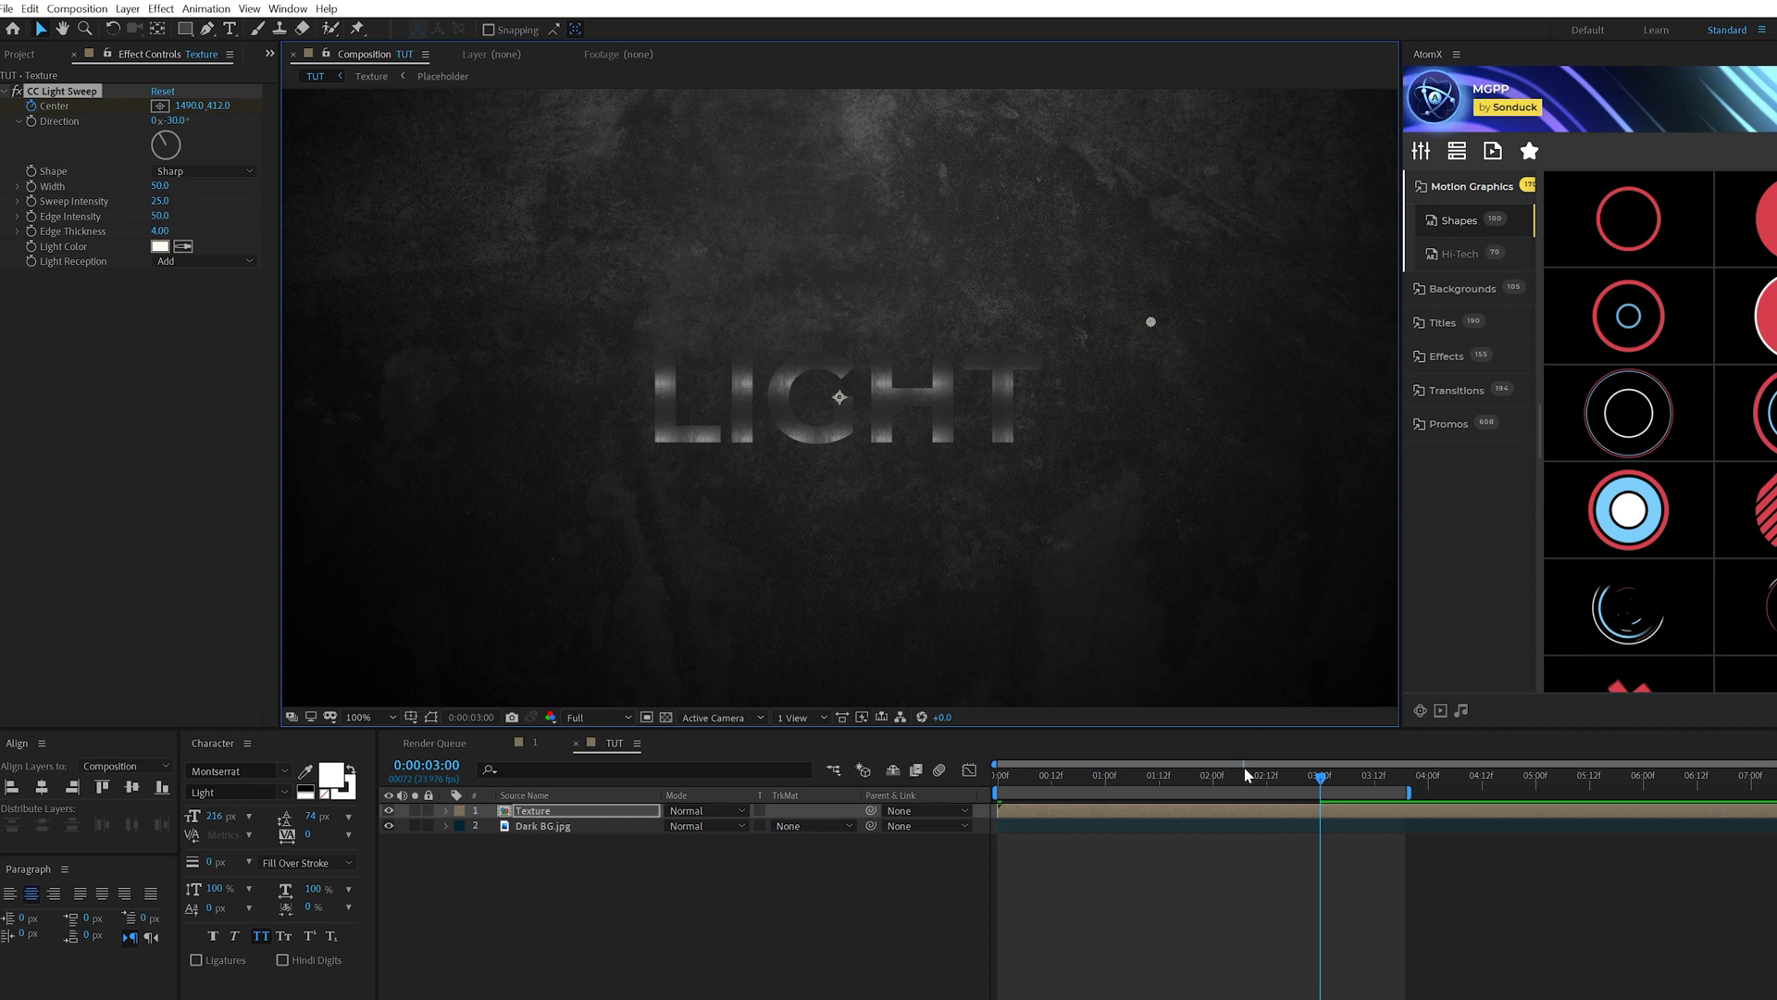
{"action": "left_click_drag", "start_coordinate": [1246, 776], "coordinate": [1196, 786]}
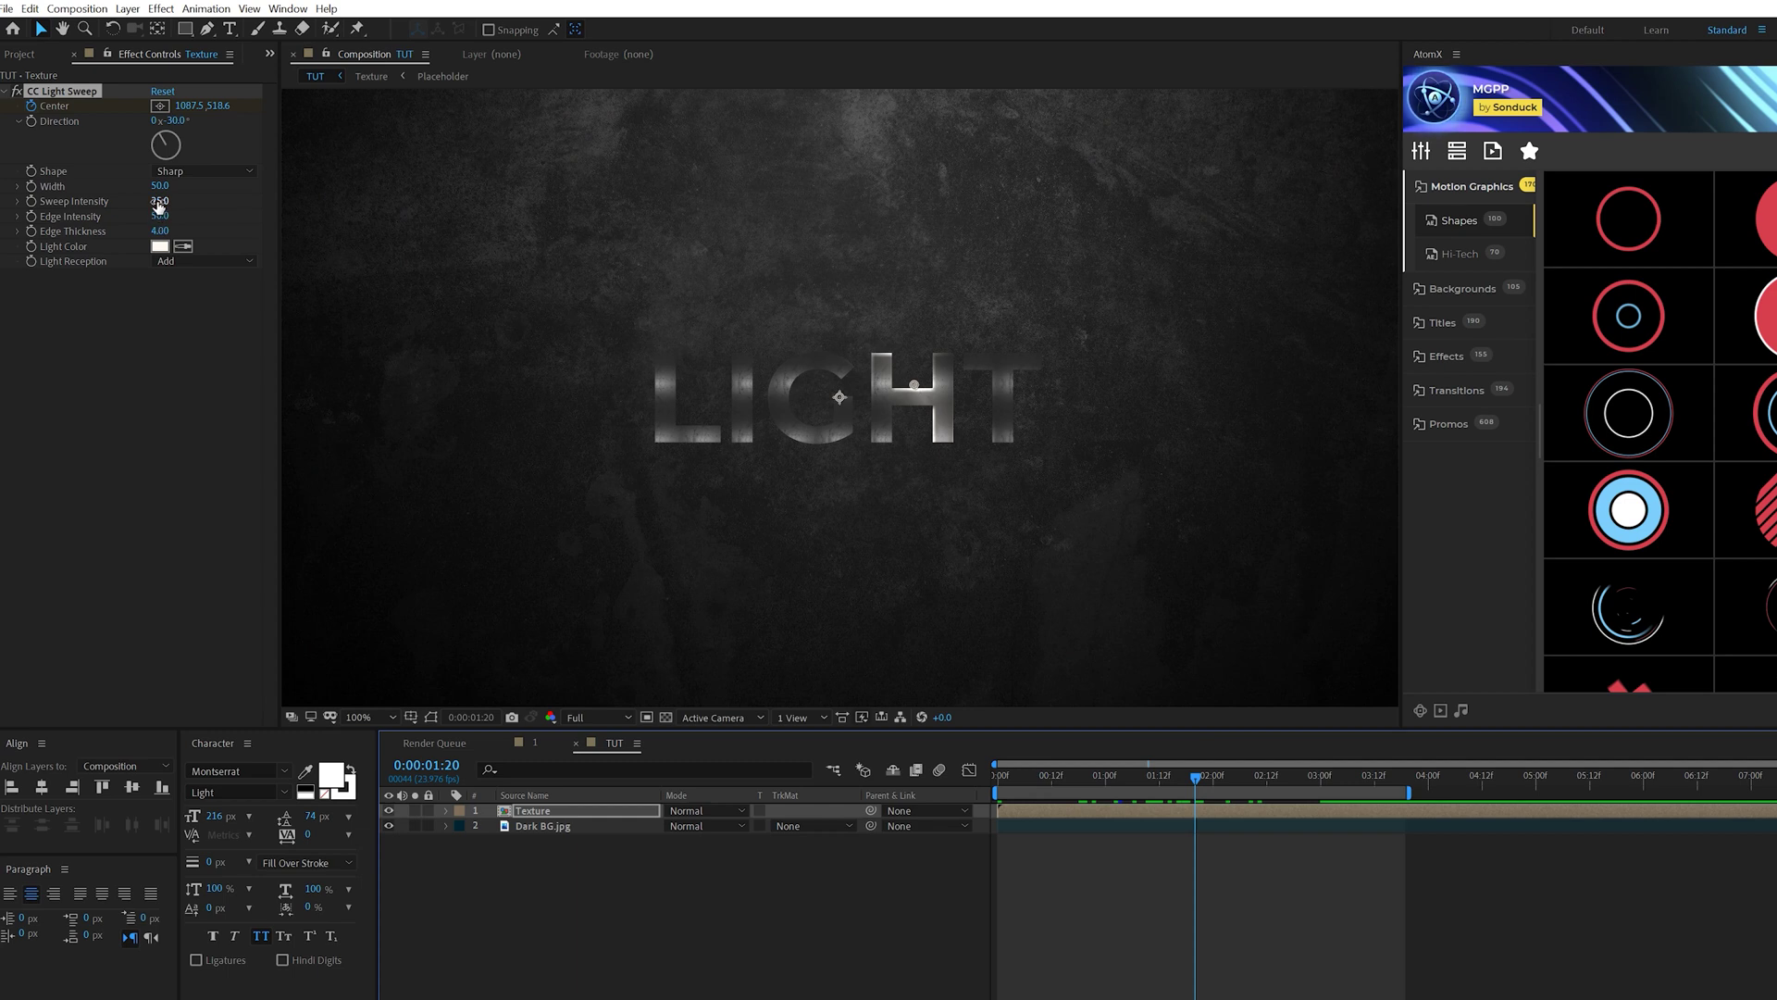
{"action": "left_click", "coordinate": [160, 200]}
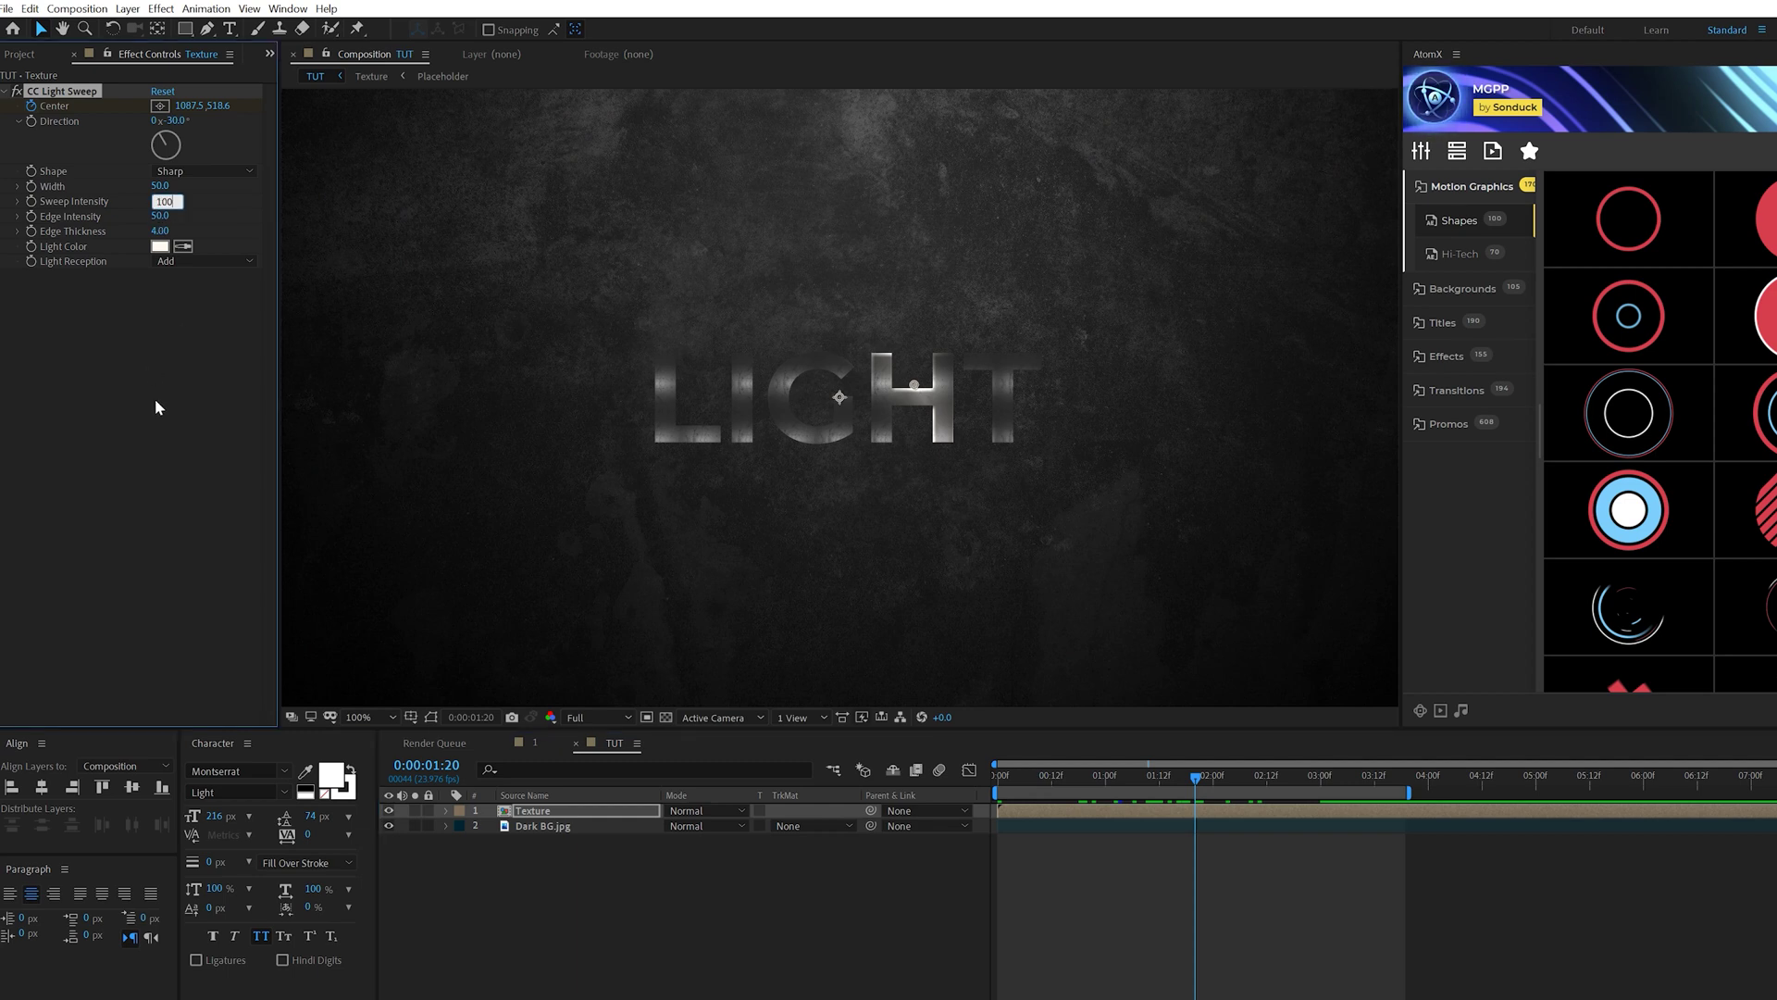
{"action": "type", "text": "100"}
{"action": "key", "text": "Return"}
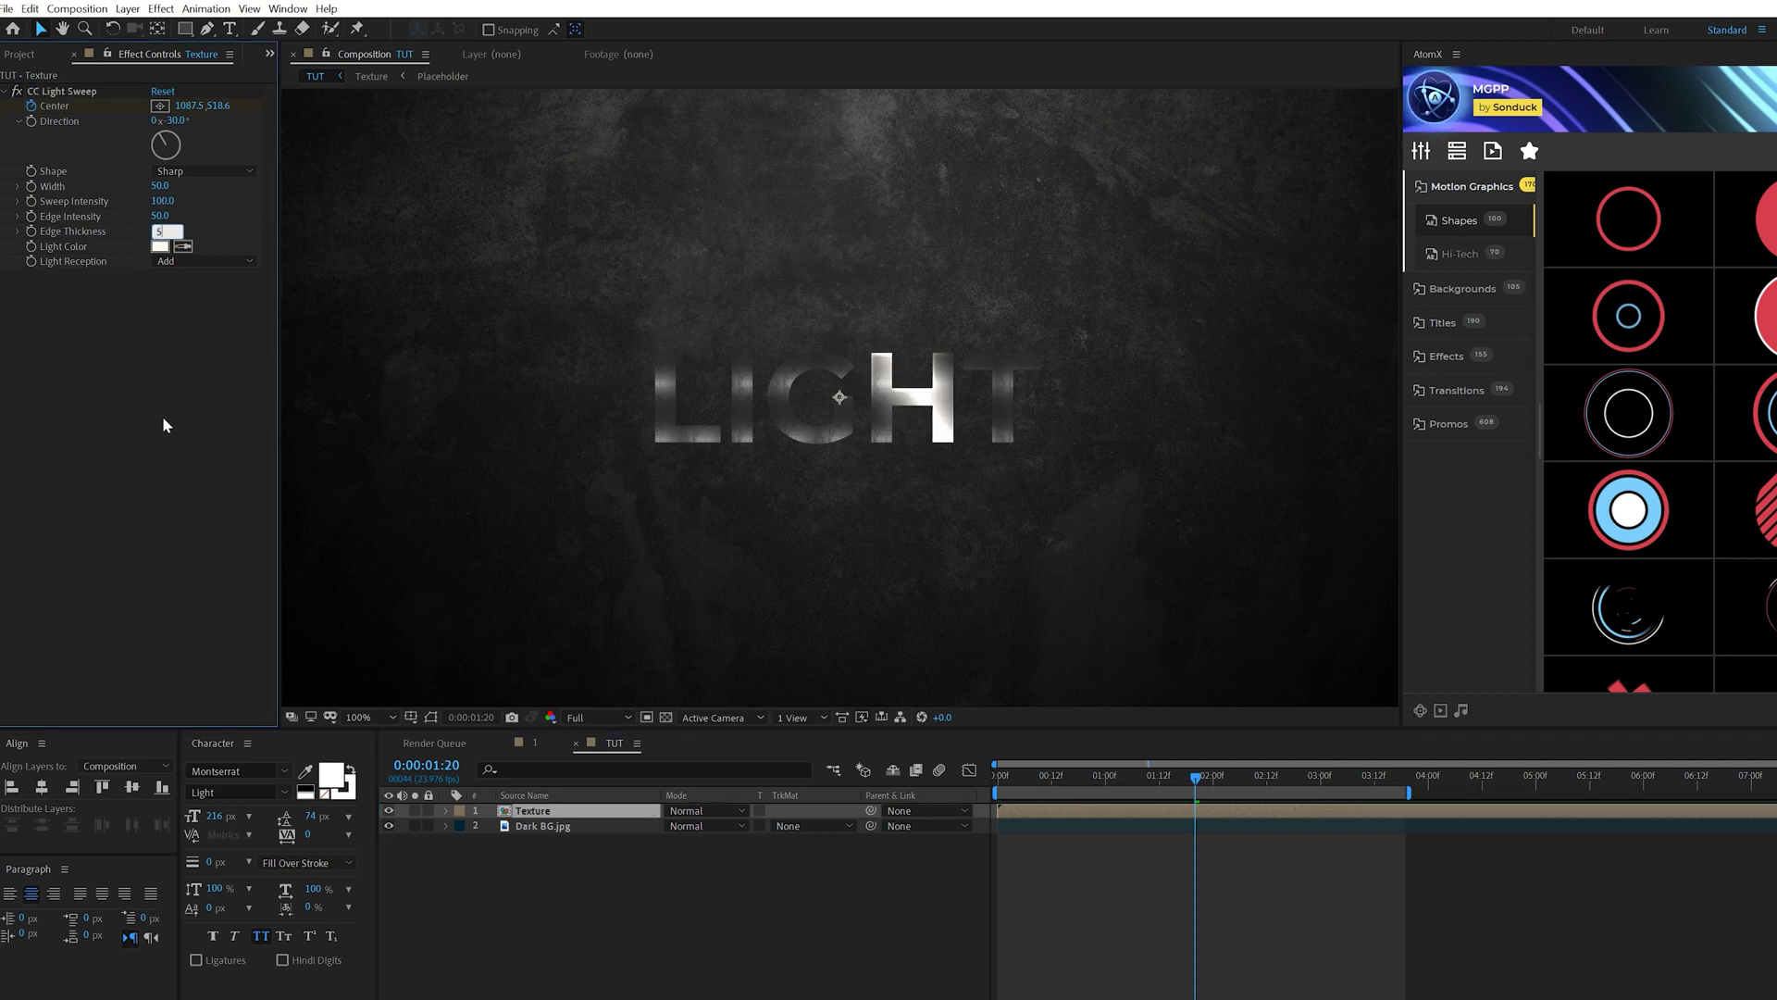
{"action": "left_click", "coordinate": [77, 92]}
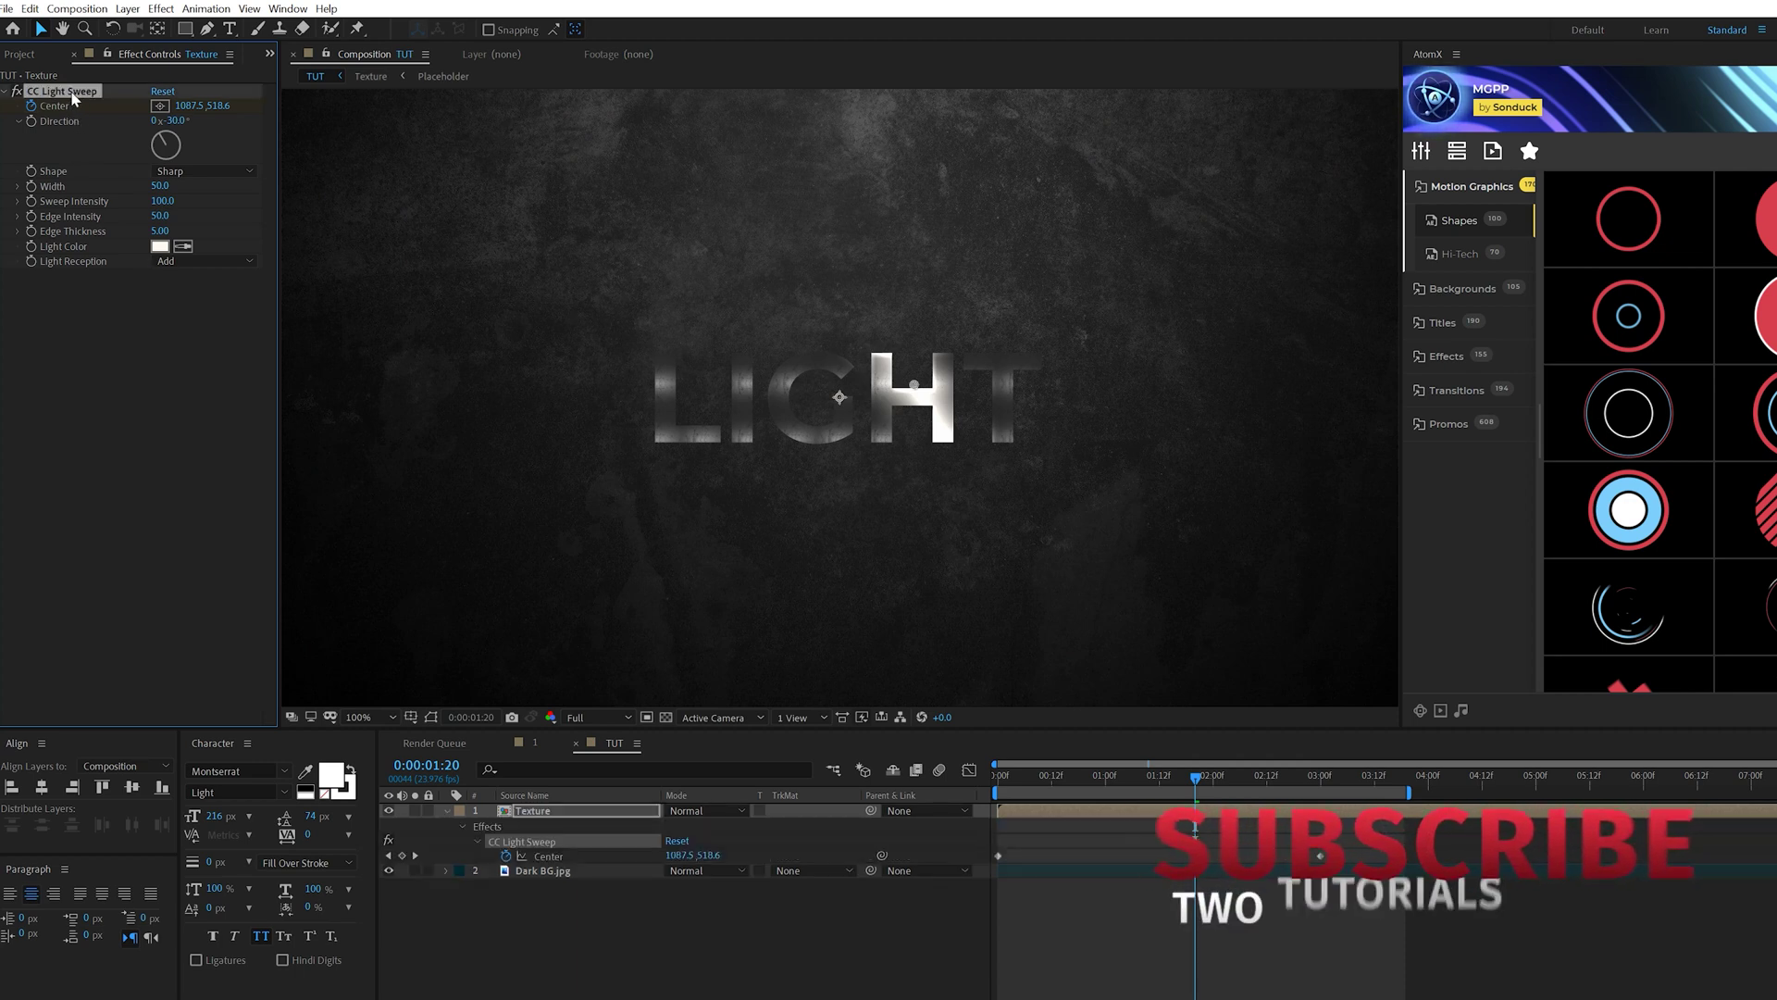
Duplicate the light sweep and shift the later sweeps' Center keyframes further along the timeline.
{"action": "key", "text": "ctrl+d"}
{"action": "key", "text": "ctrl+d"}
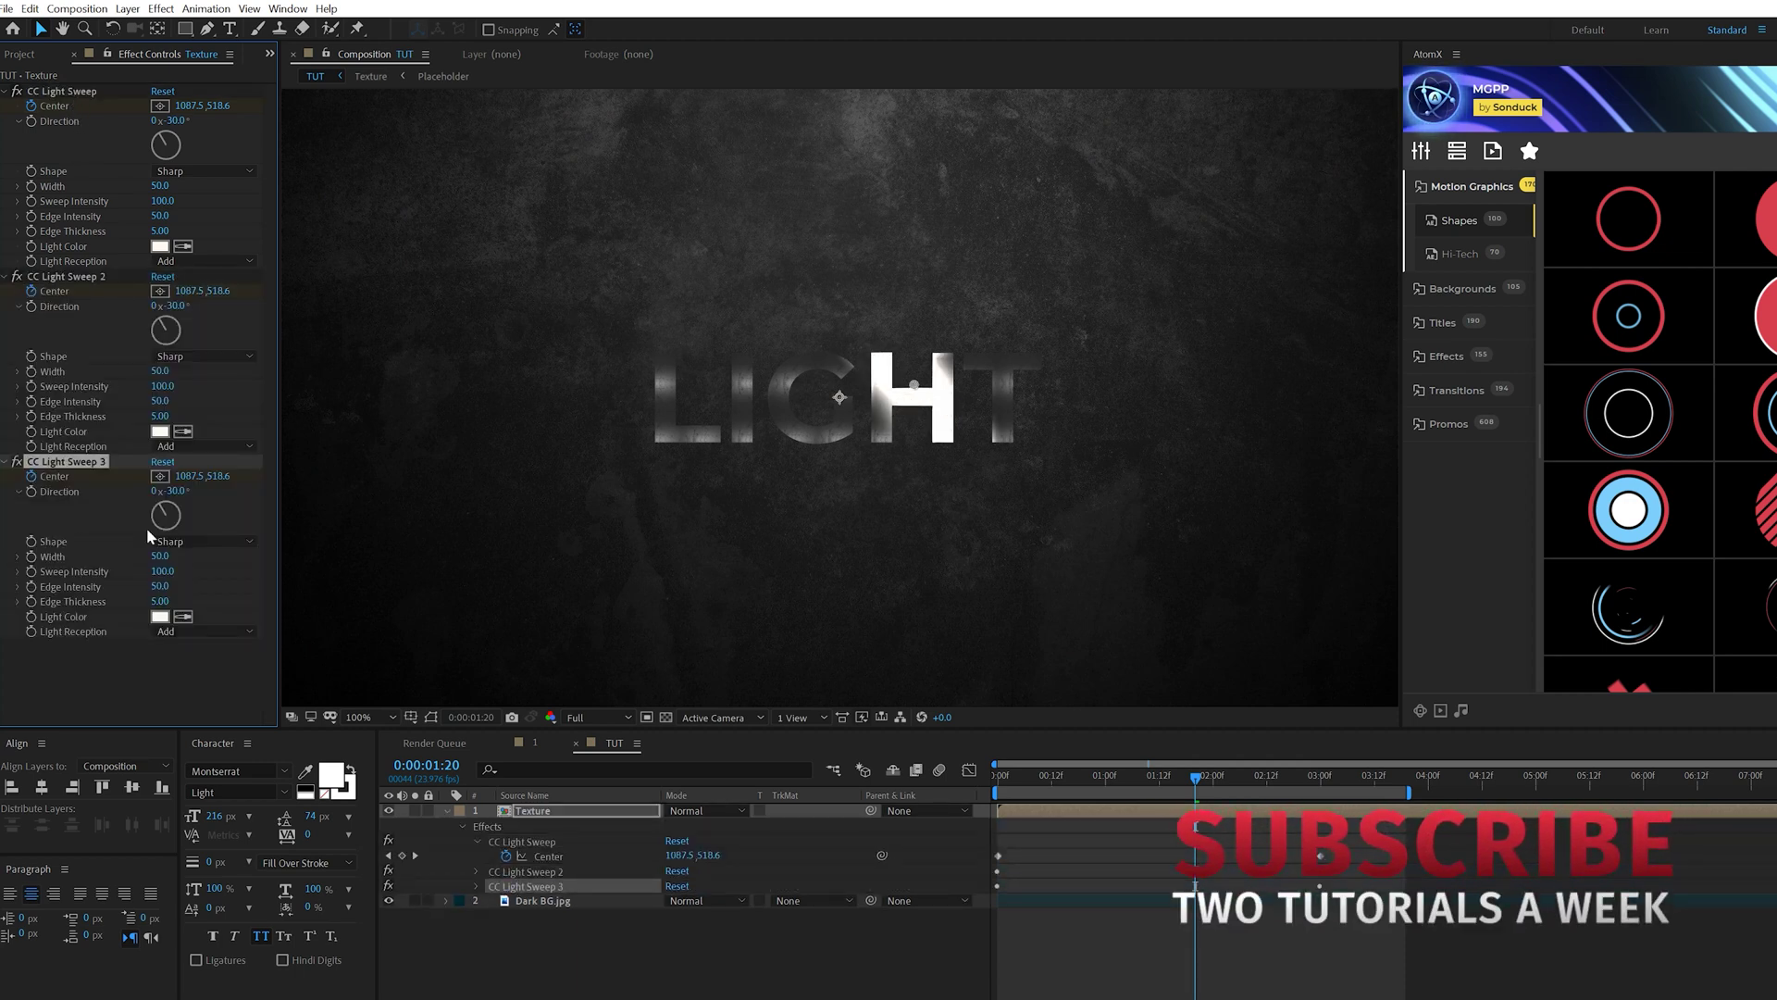
{"action": "left_click", "coordinate": [583, 811]}
{"action": "key", "text": "u"}
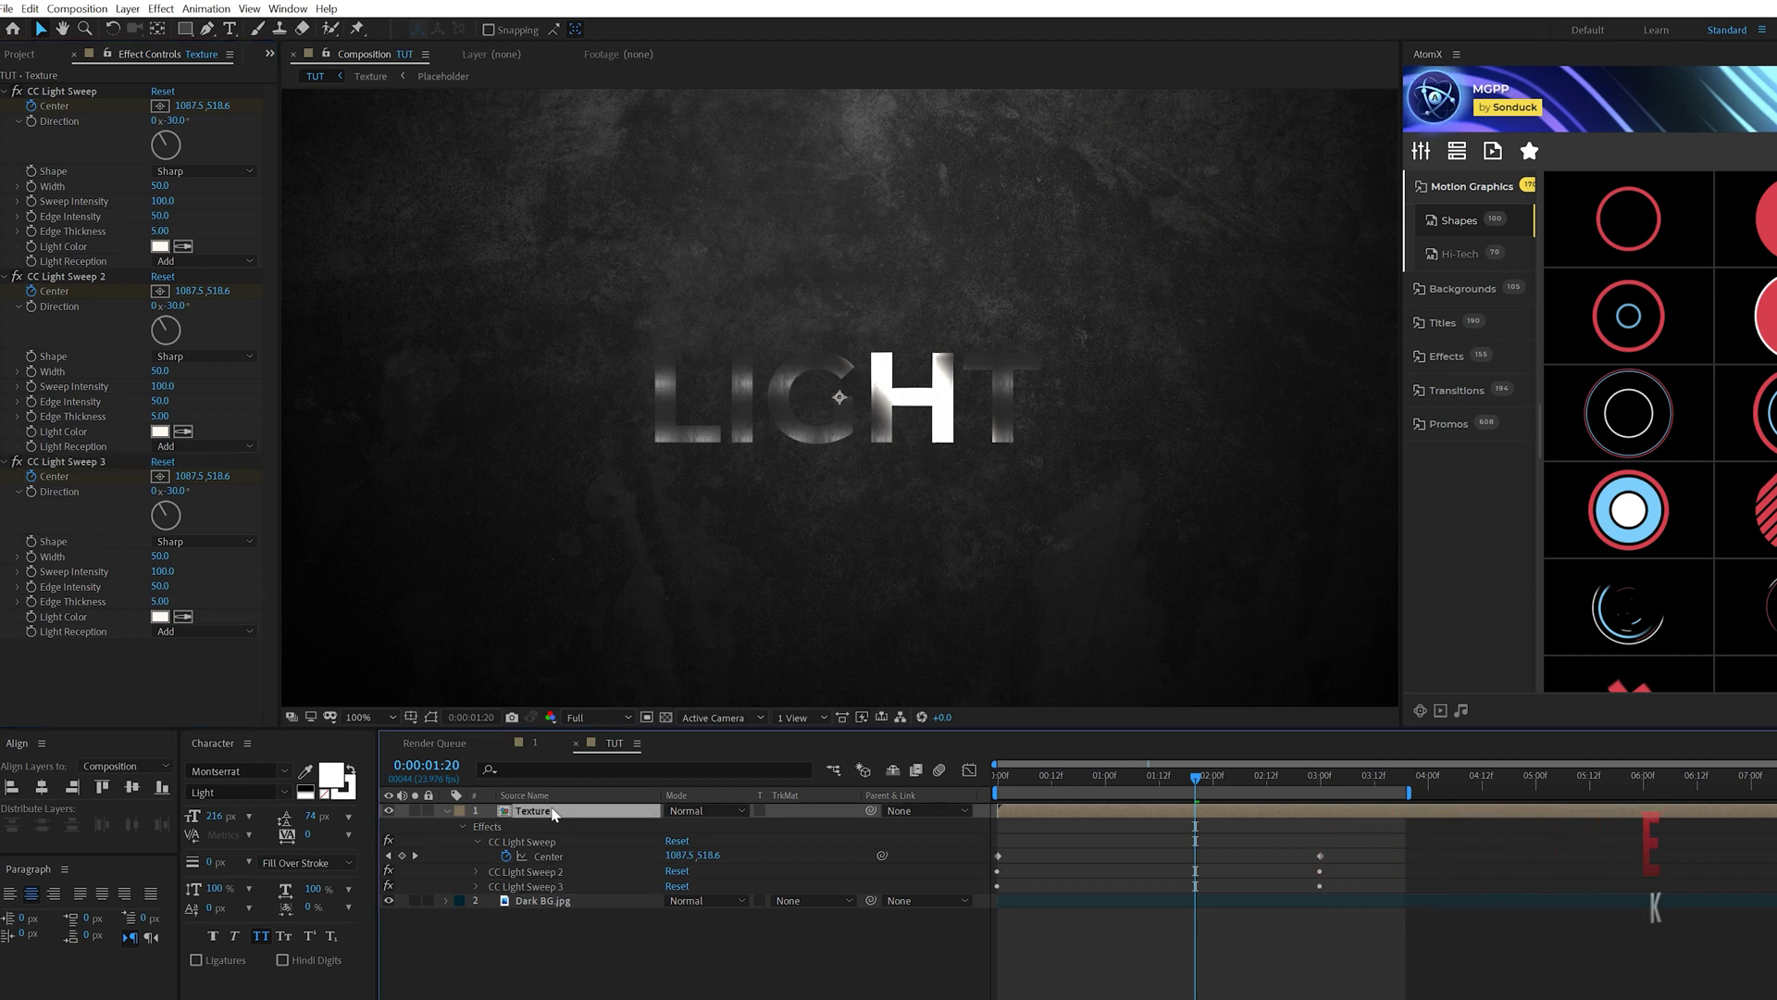
{"action": "key", "text": "u"}
{"action": "left_click_drag", "start_coordinate": [1375, 864], "coordinate": [1153, 870]}
{"action": "left_click_drag", "start_coordinate": [1543, 904], "coordinate": [1127, 916]}
{"action": "left_click_drag", "start_coordinate": [1334, 900], "coordinate": [1361, 901]}
Play back the staggered sweeps and park the time indicator at 2:12 on the Texture layer.
{"action": "left_click_drag", "start_coordinate": [1046, 770], "coordinate": [1209, 778]}
{"action": "key", "text": "space"}
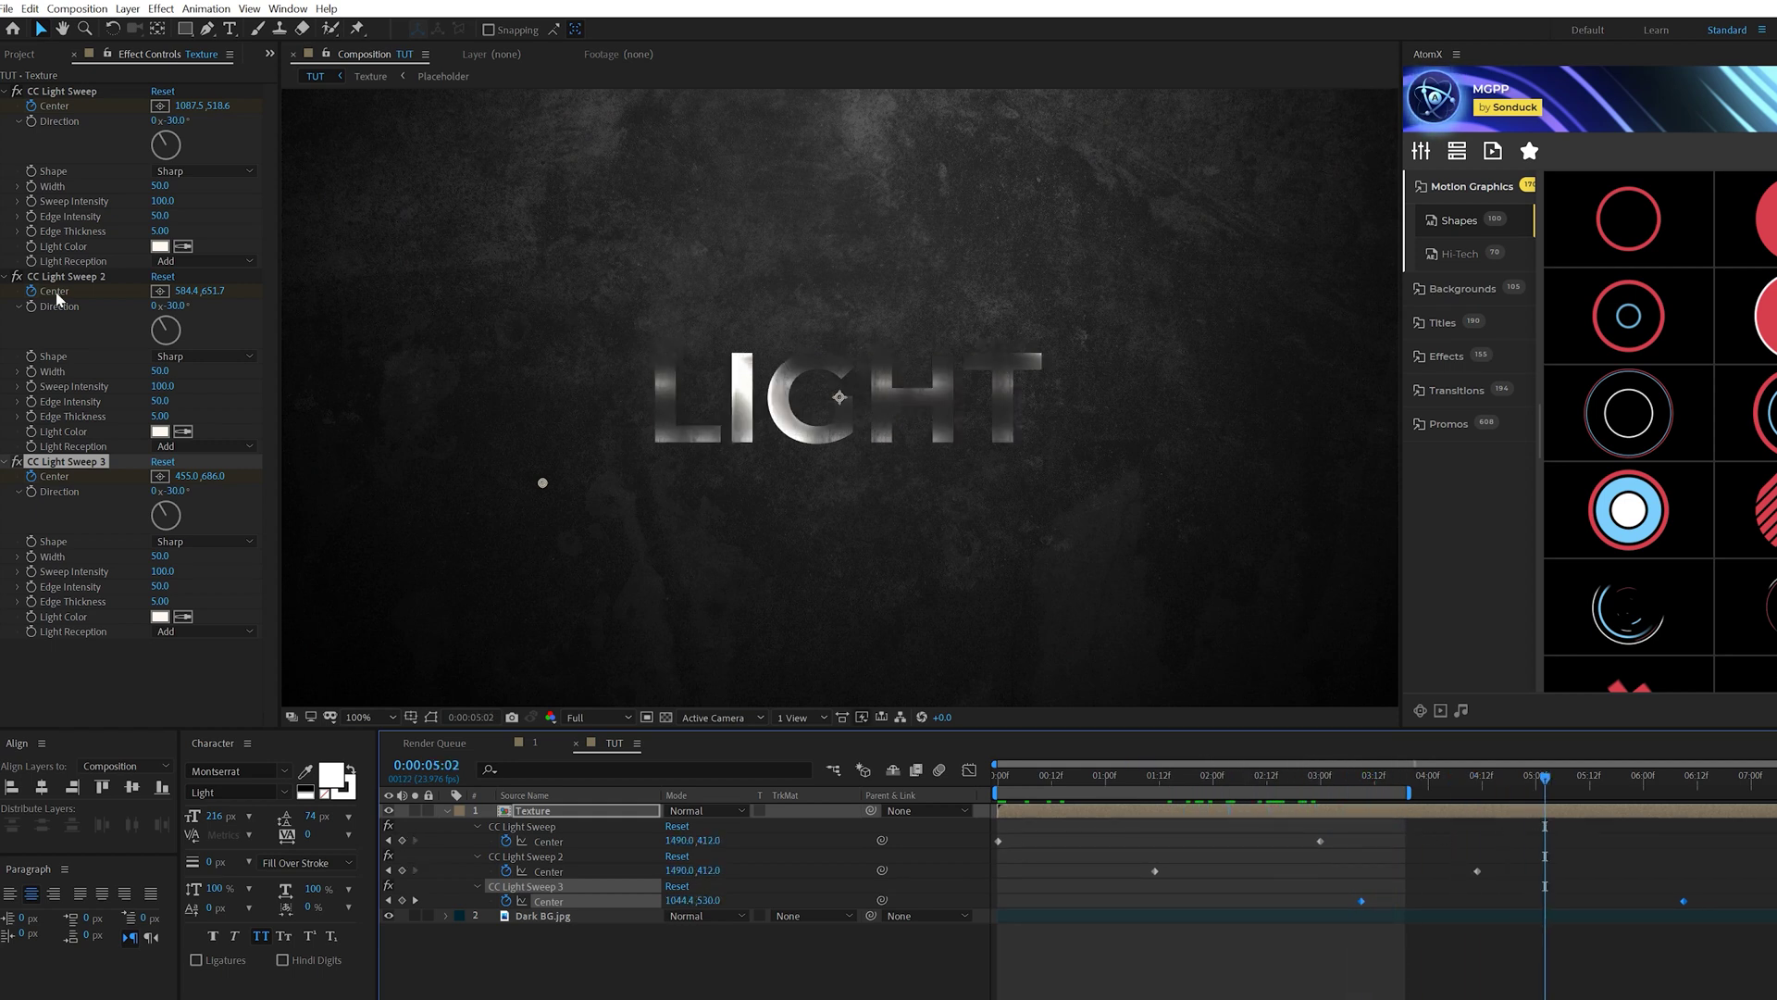
{"action": "left_click", "coordinate": [1076, 928]}
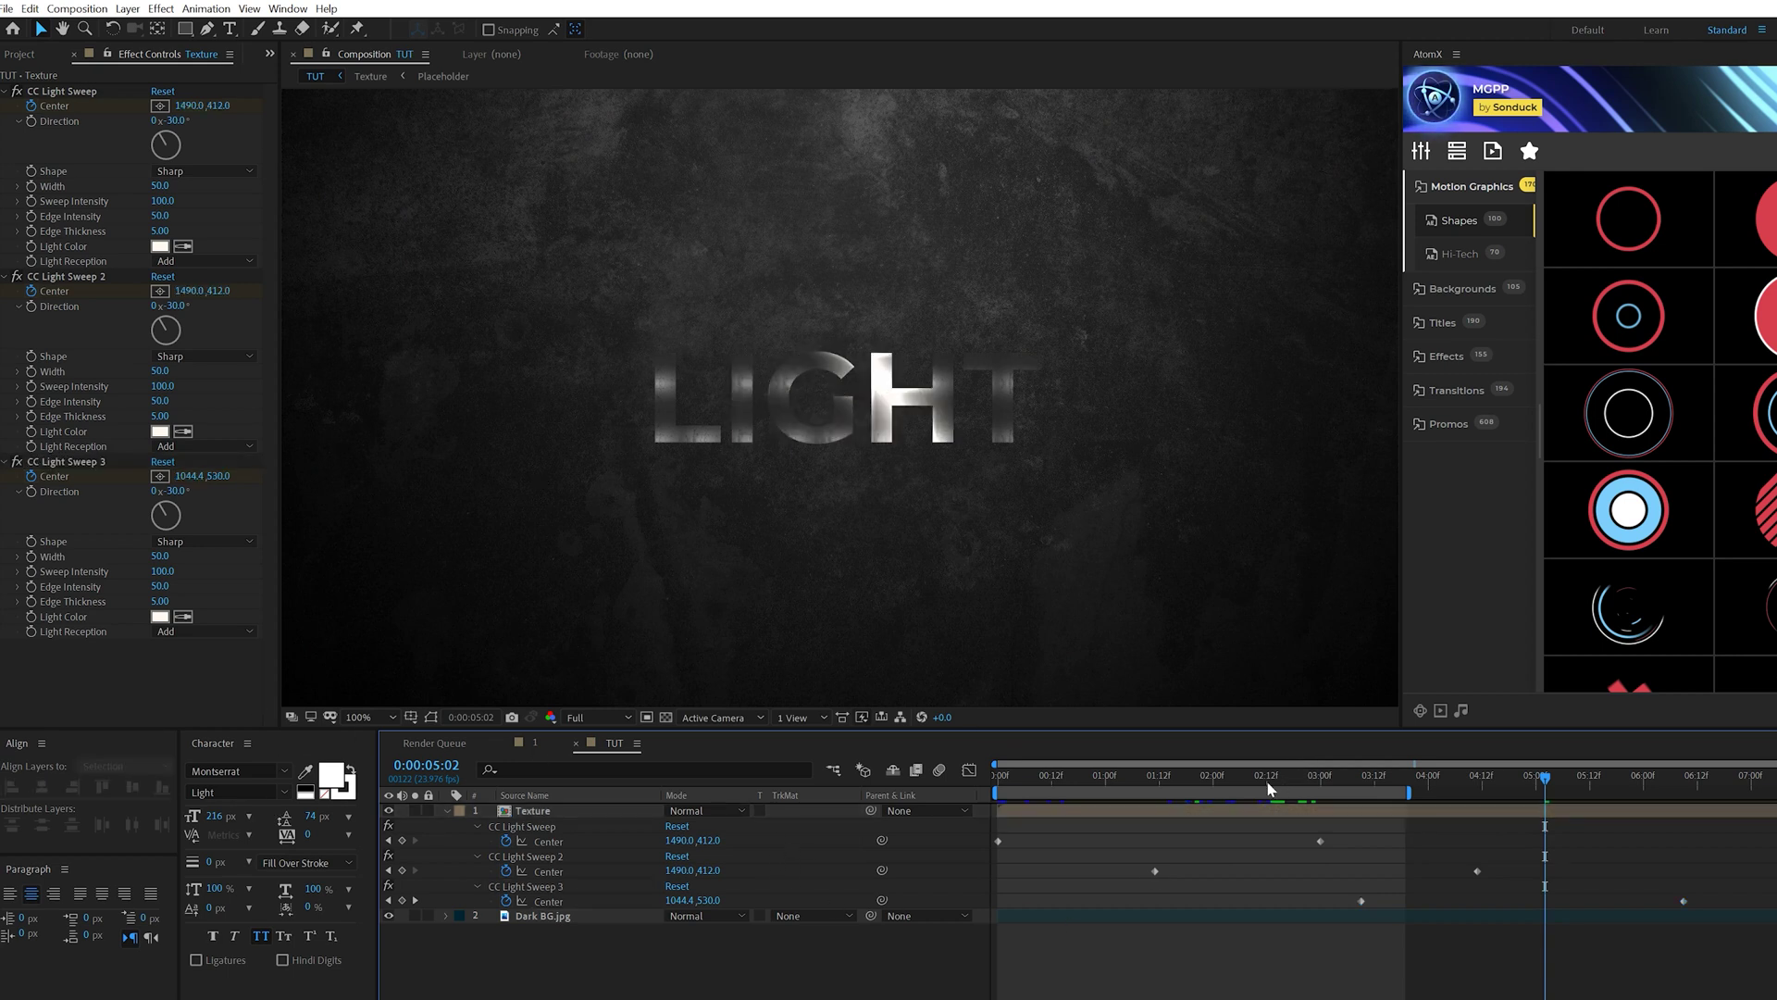
{"action": "left_click", "coordinate": [1267, 783]}
{"action": "left_click", "coordinate": [543, 814]}
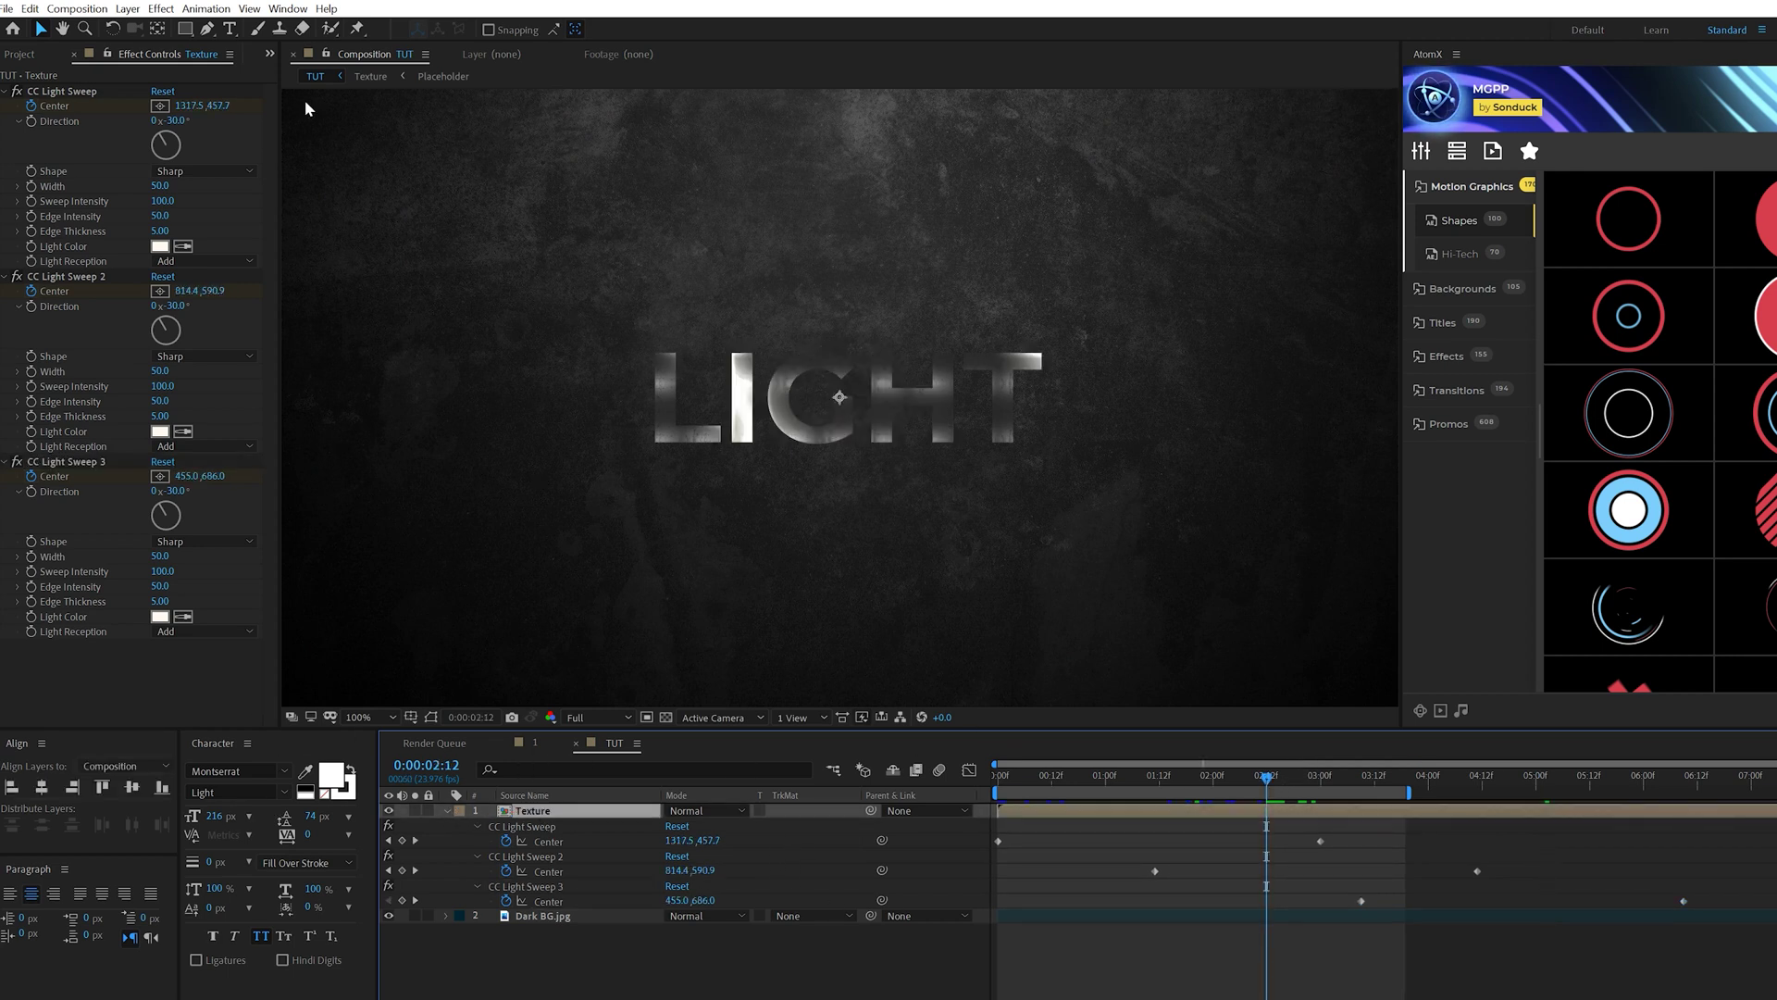
Add a Bevel Alpha edge to the LIGHT letters.
{"action": "left_click", "coordinate": [161, 8]}
{"action": "mouse_move", "coordinate": [213, 360]}
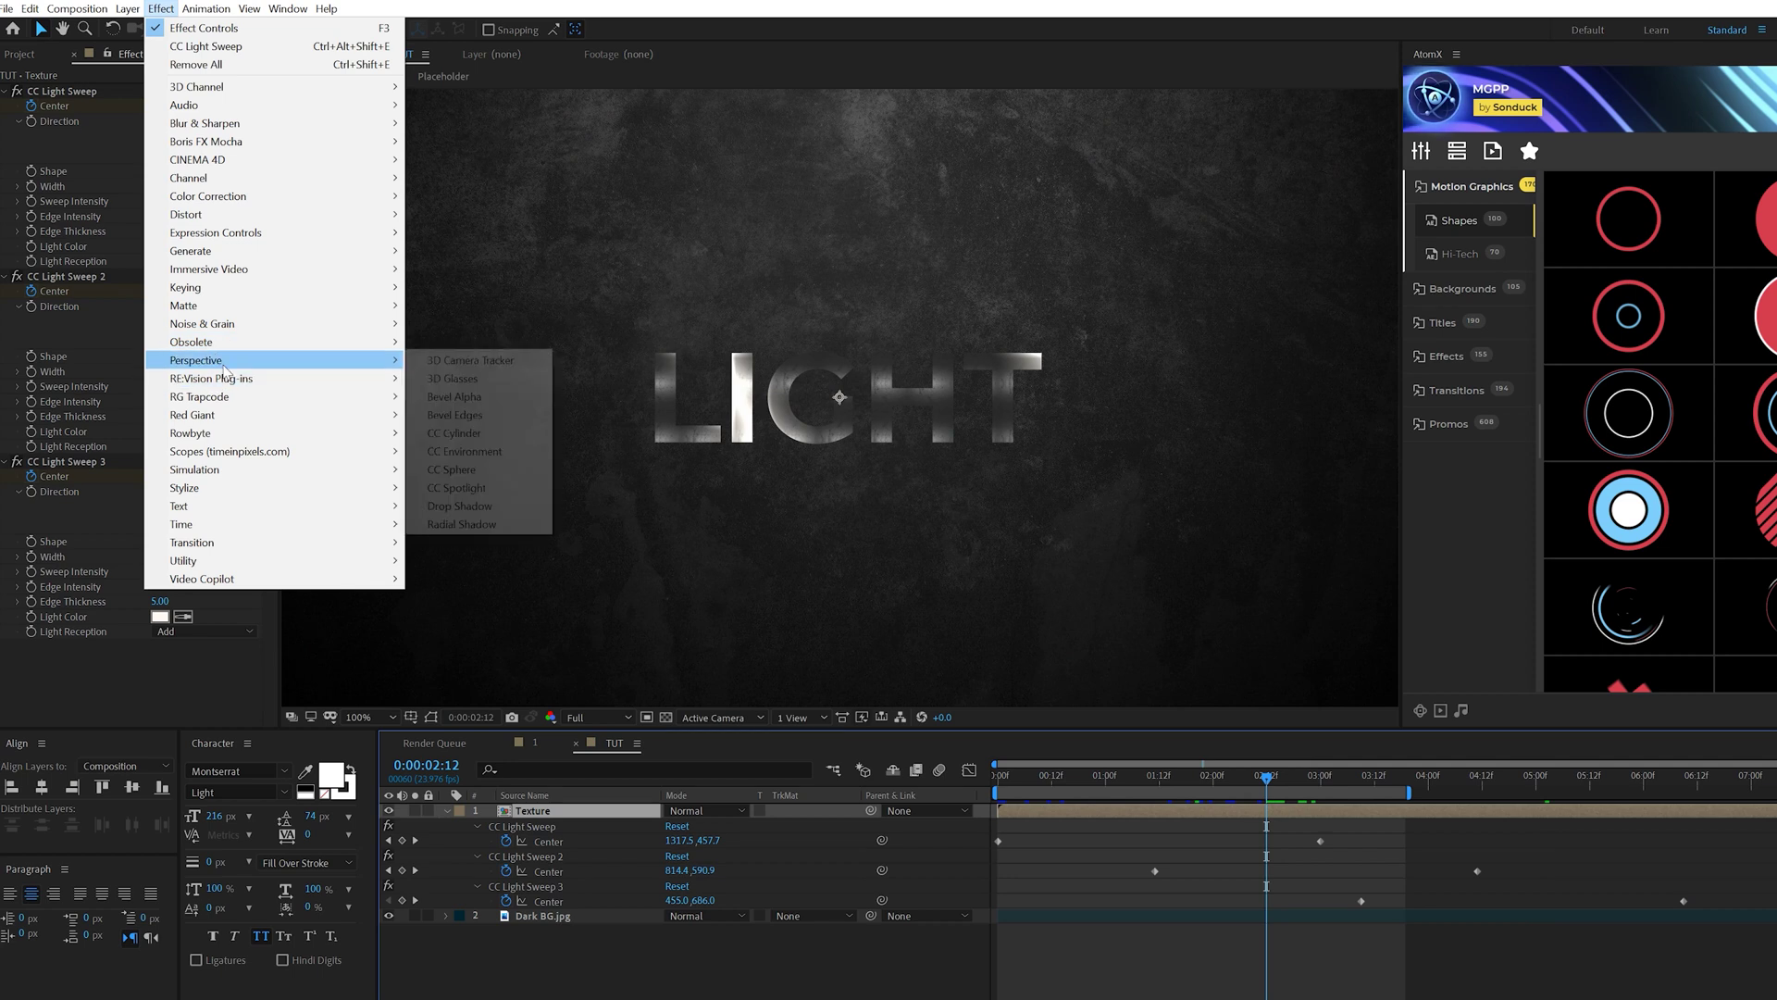
{"action": "left_click", "coordinate": [454, 397]}
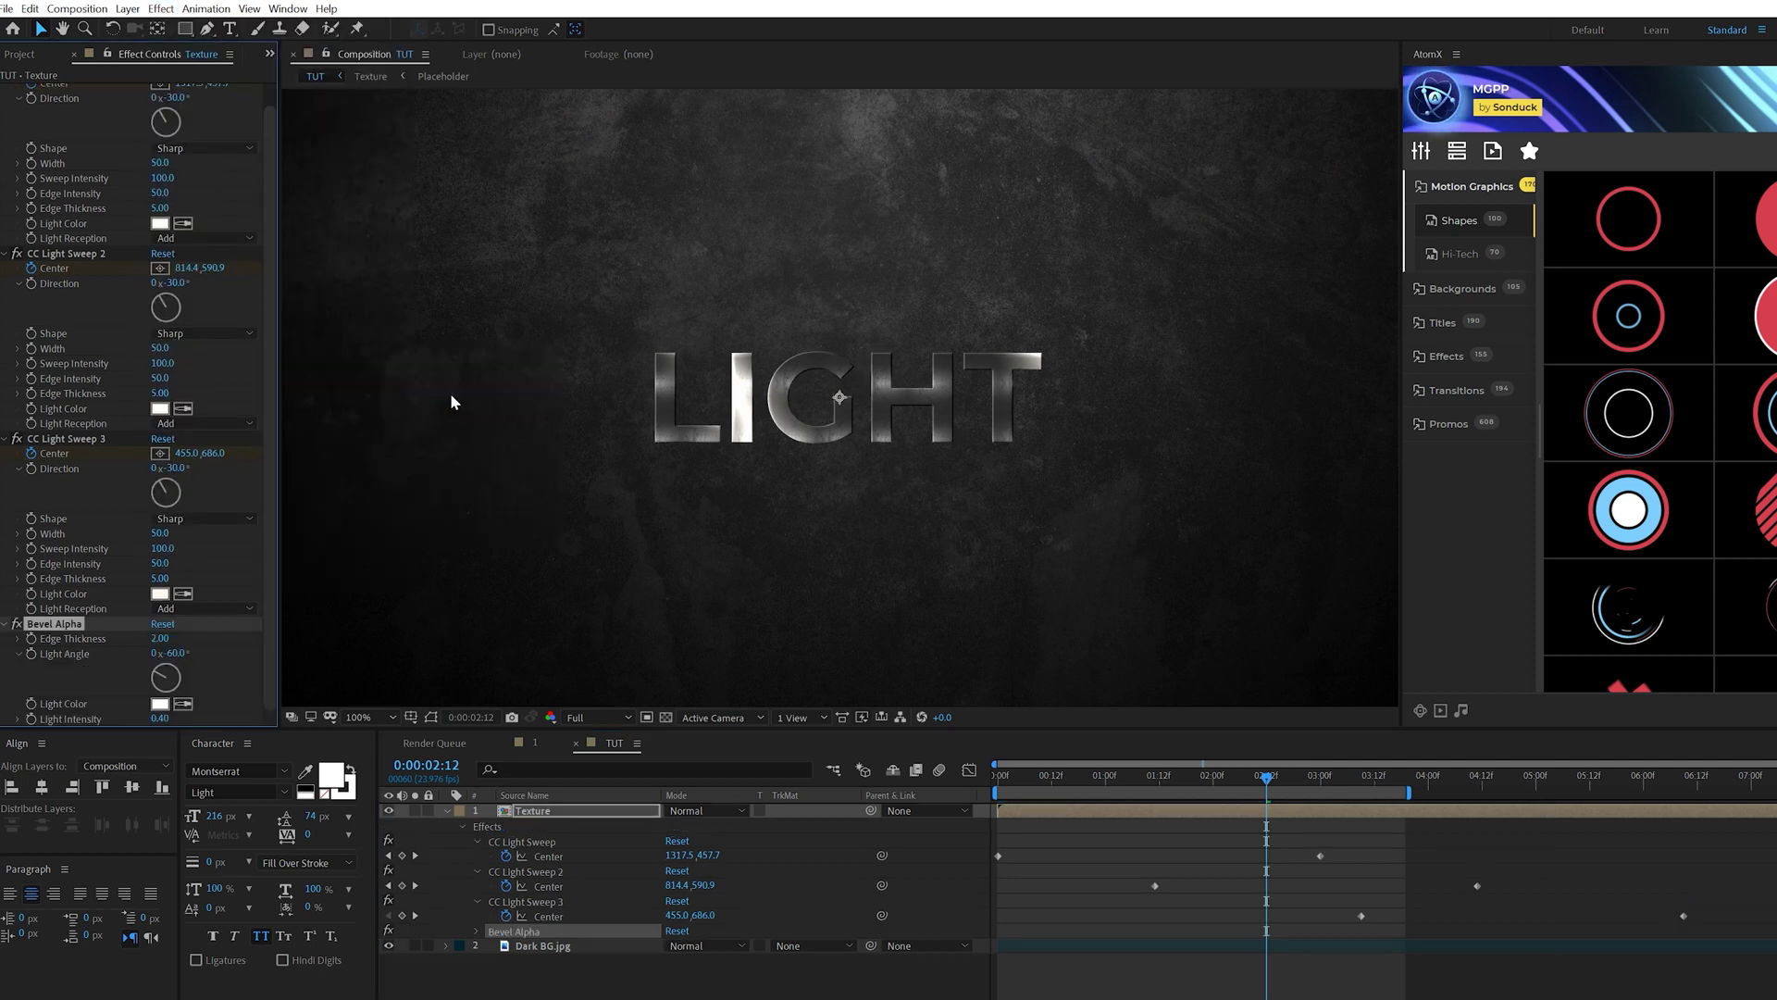
Add a Drop Shadow with 85% opacity, softness 15 and distance 10.
{"action": "left_click", "coordinate": [160, 12]}
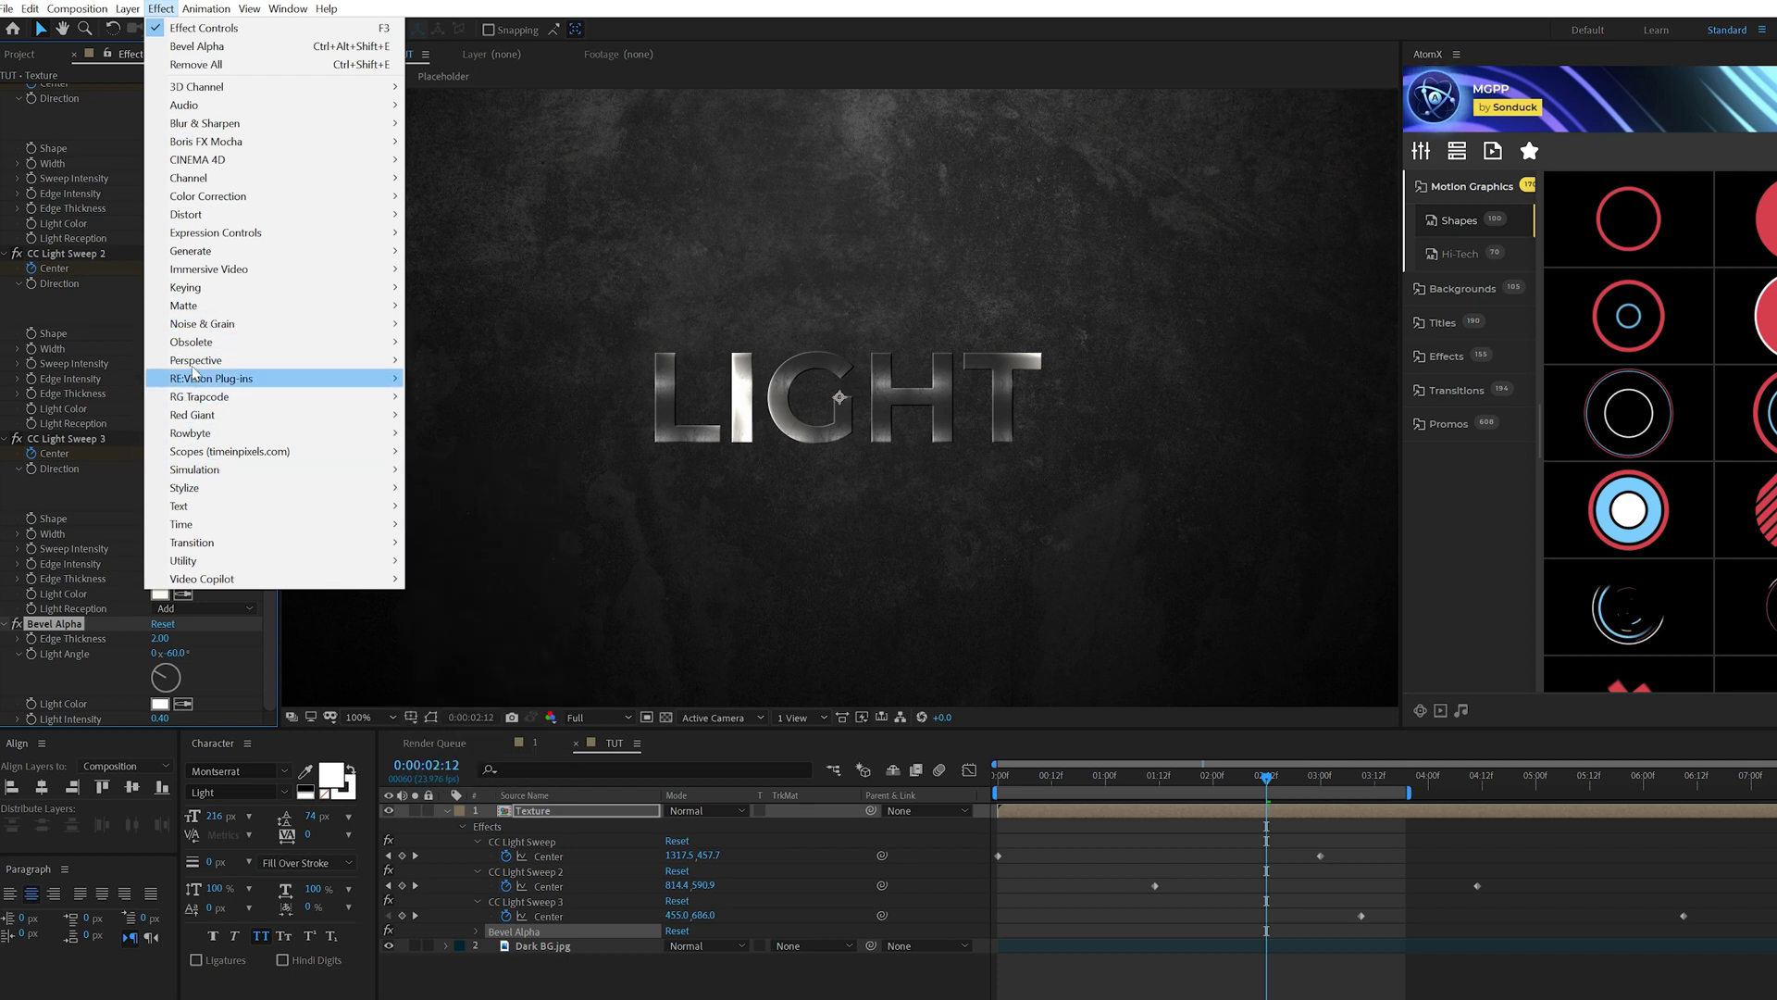
{"action": "mouse_move", "coordinate": [194, 360]}
{"action": "left_click", "coordinate": [463, 507]}
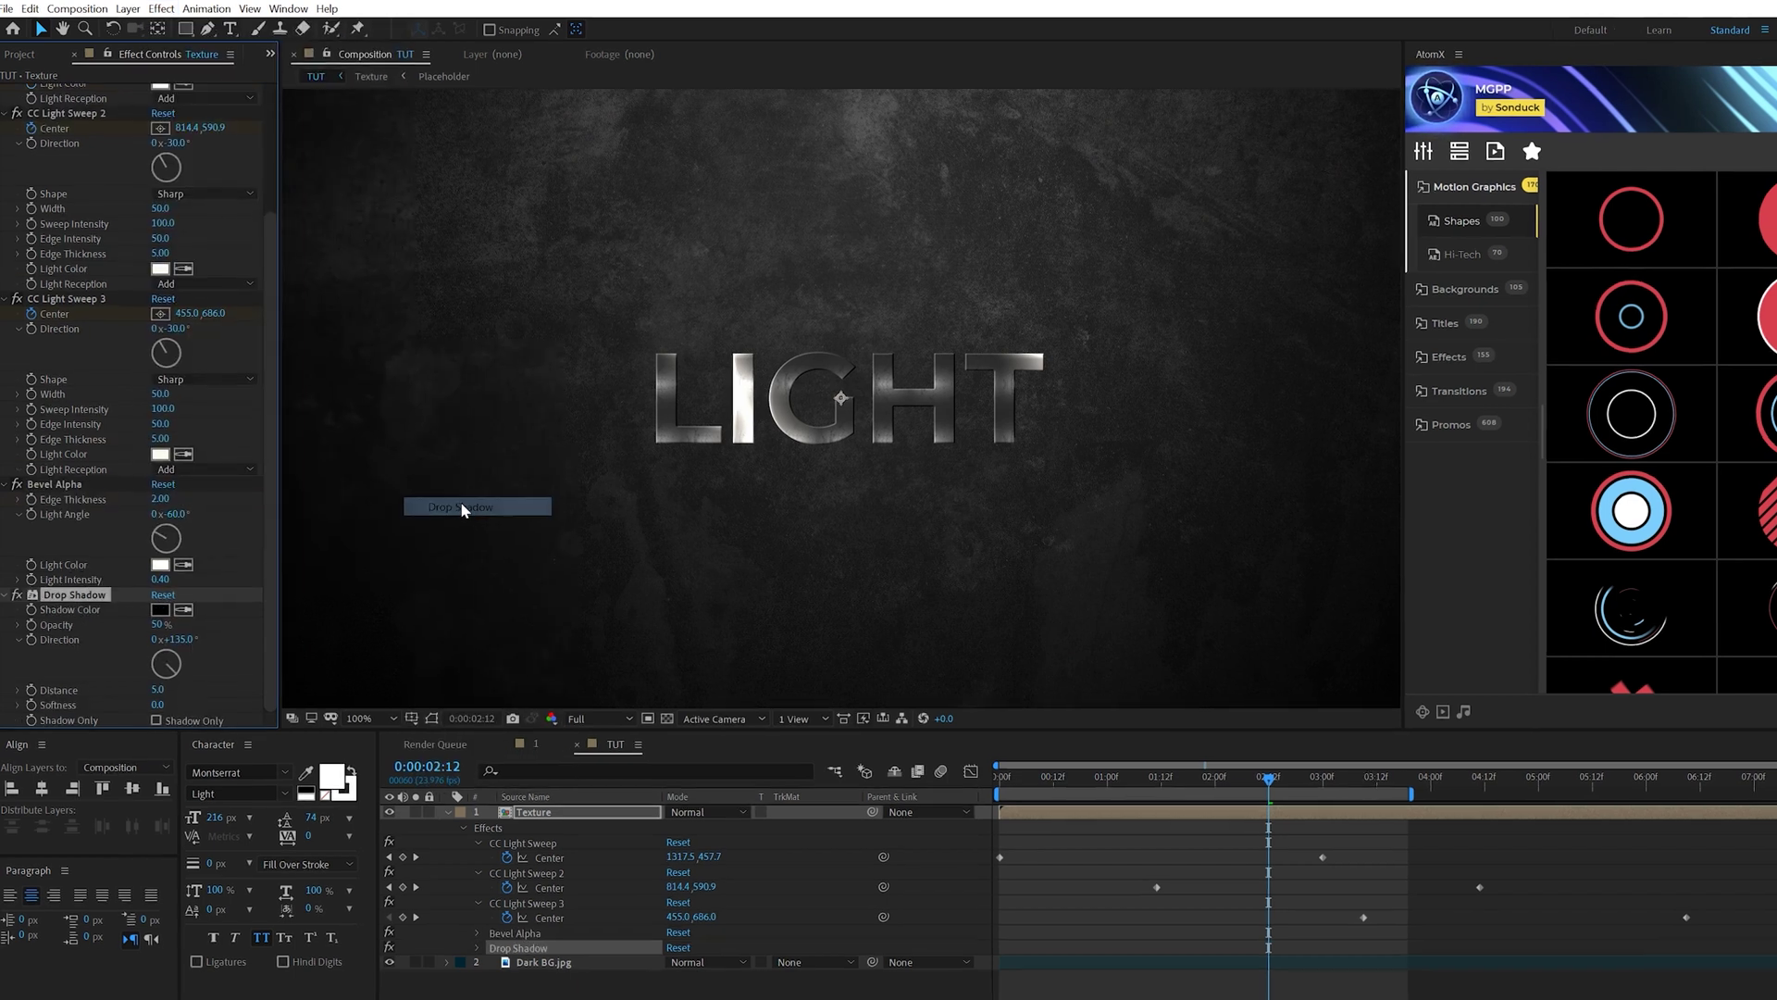
{"action": "left_click", "coordinate": [157, 624]}
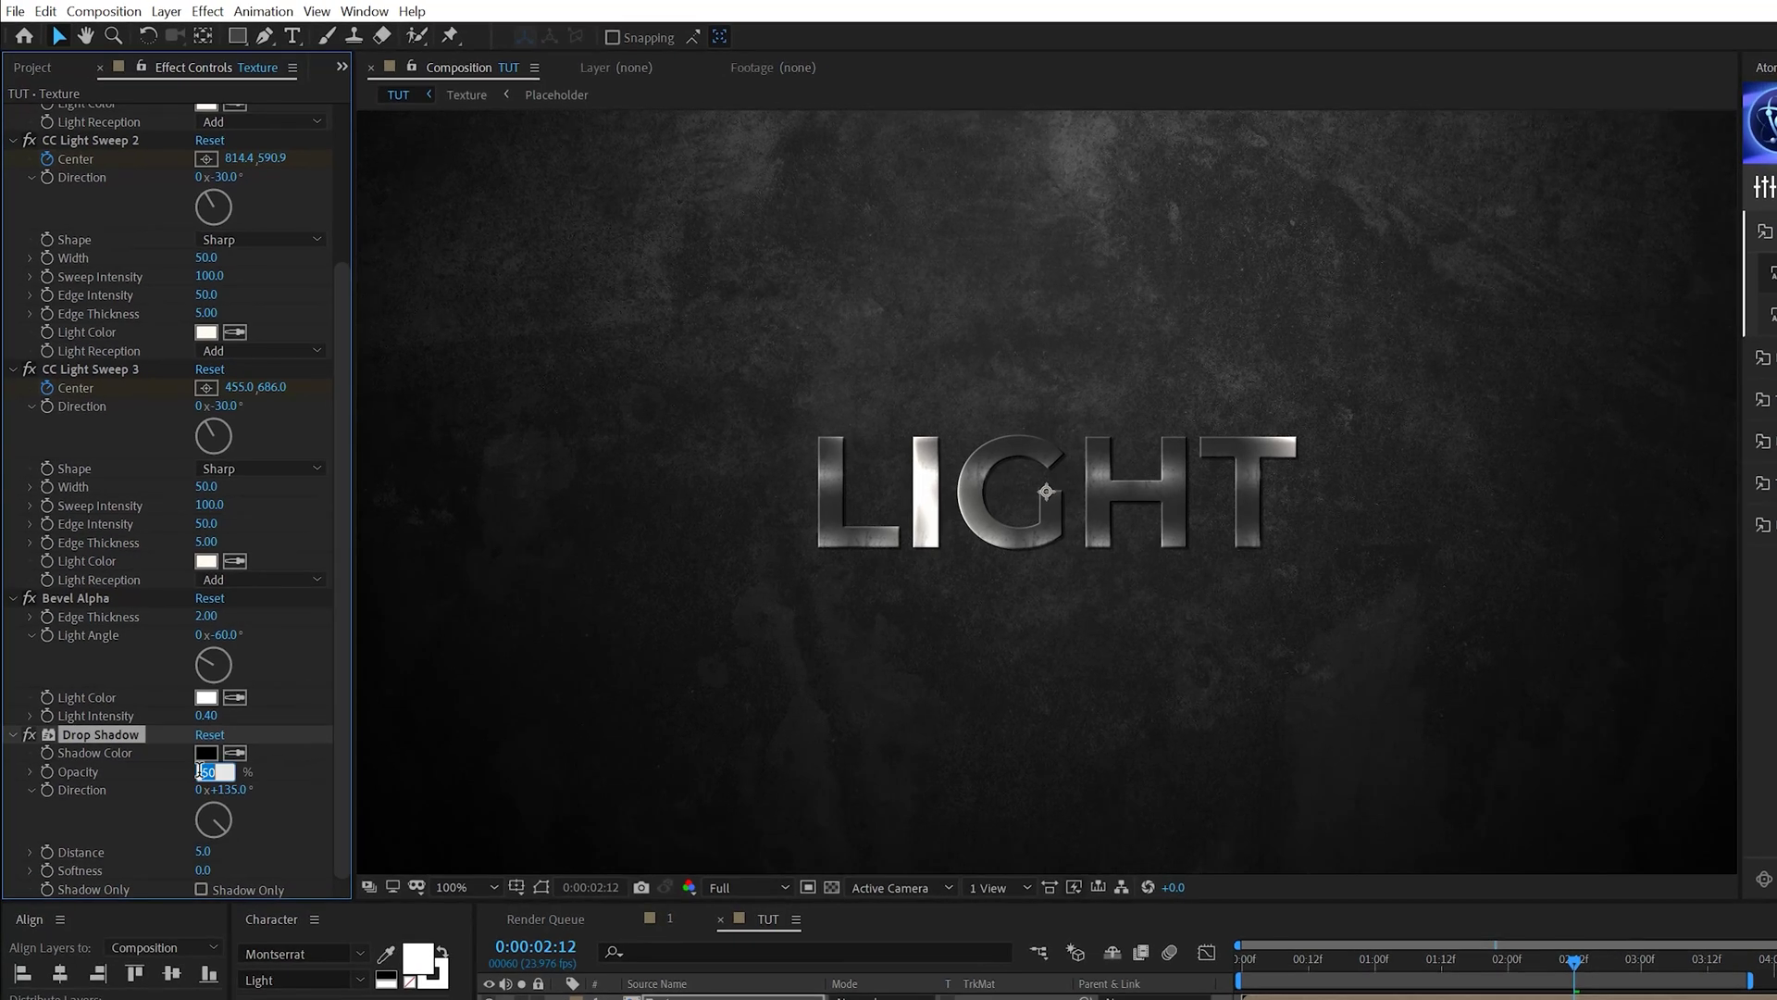
{"action": "left_click", "coordinate": [310, 798]}
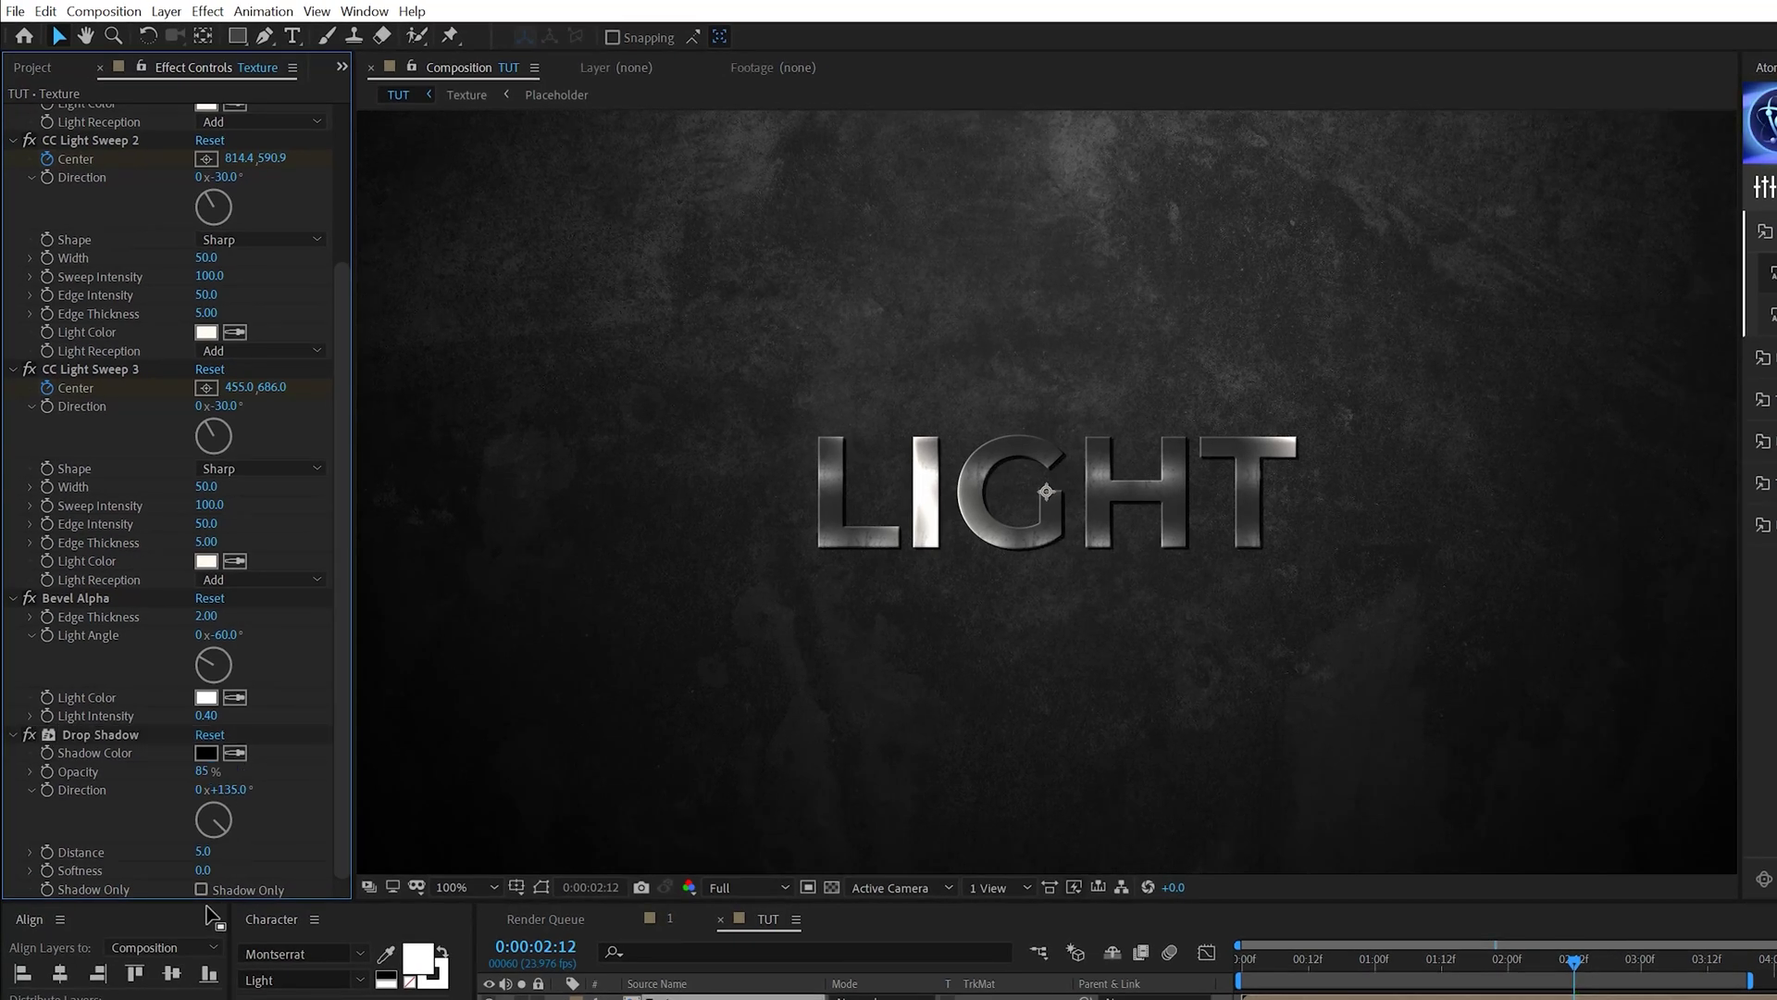
{"action": "type", "text": "15"}
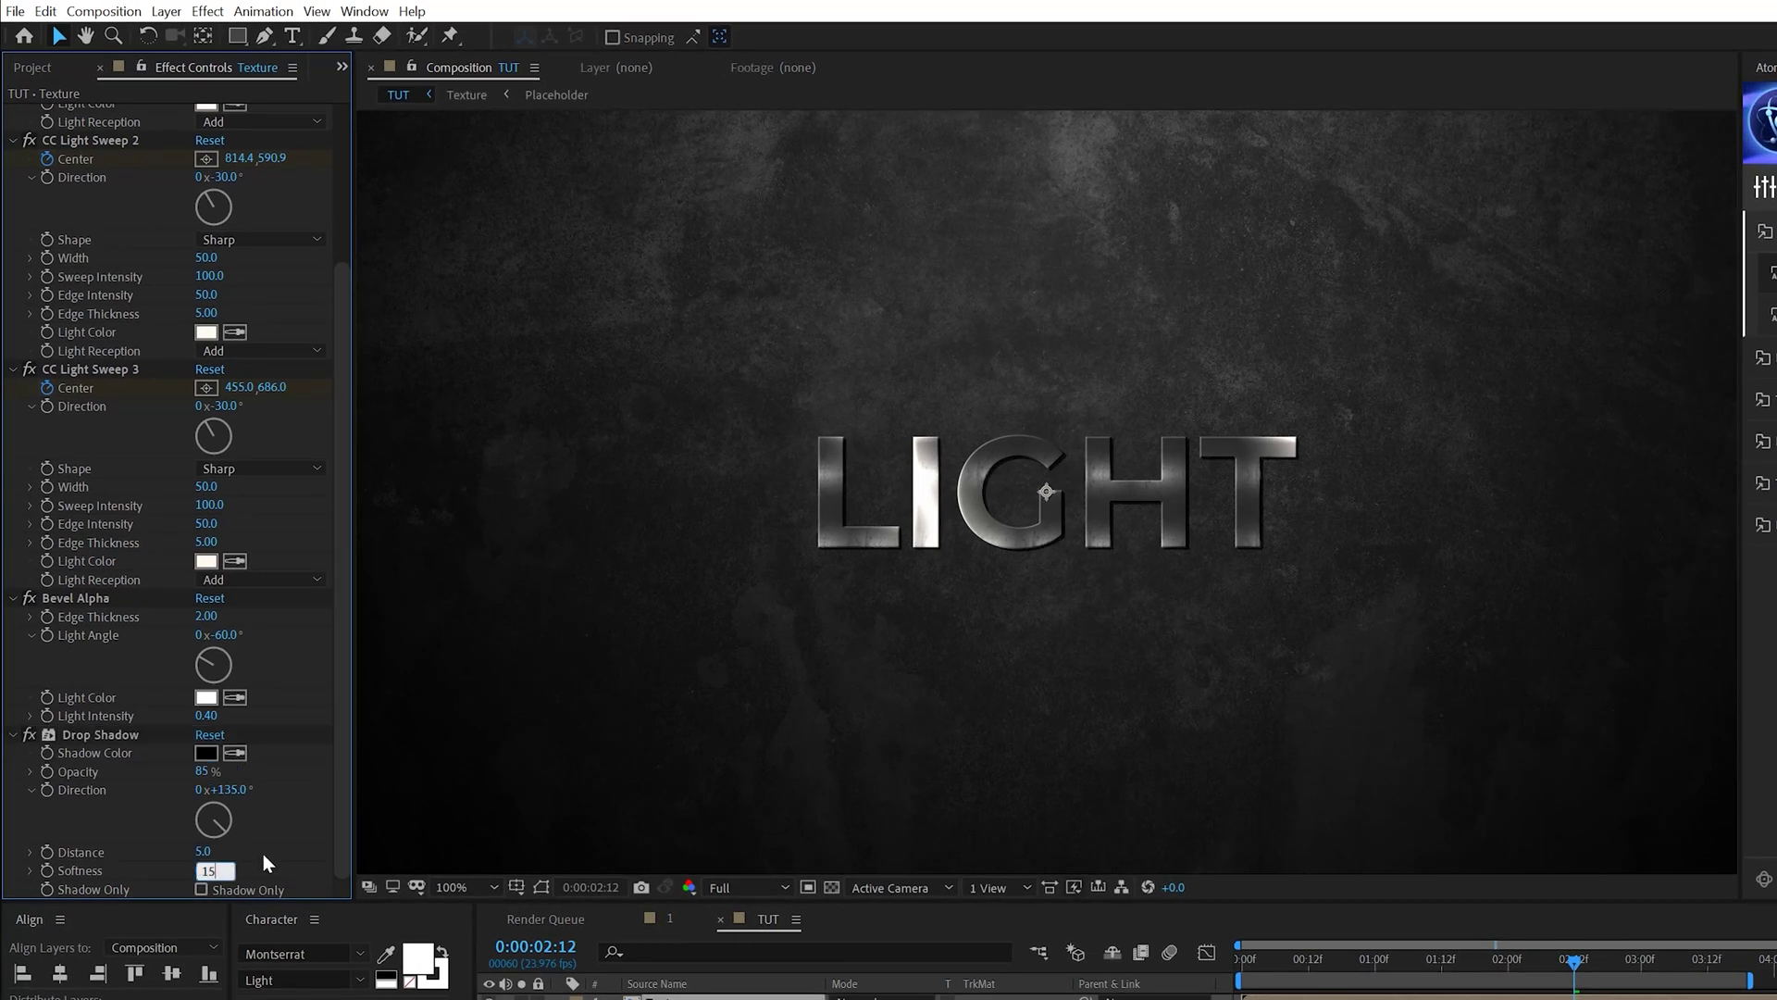
{"action": "left_click", "coordinate": [206, 851]}
{"action": "type", "text": "1"}
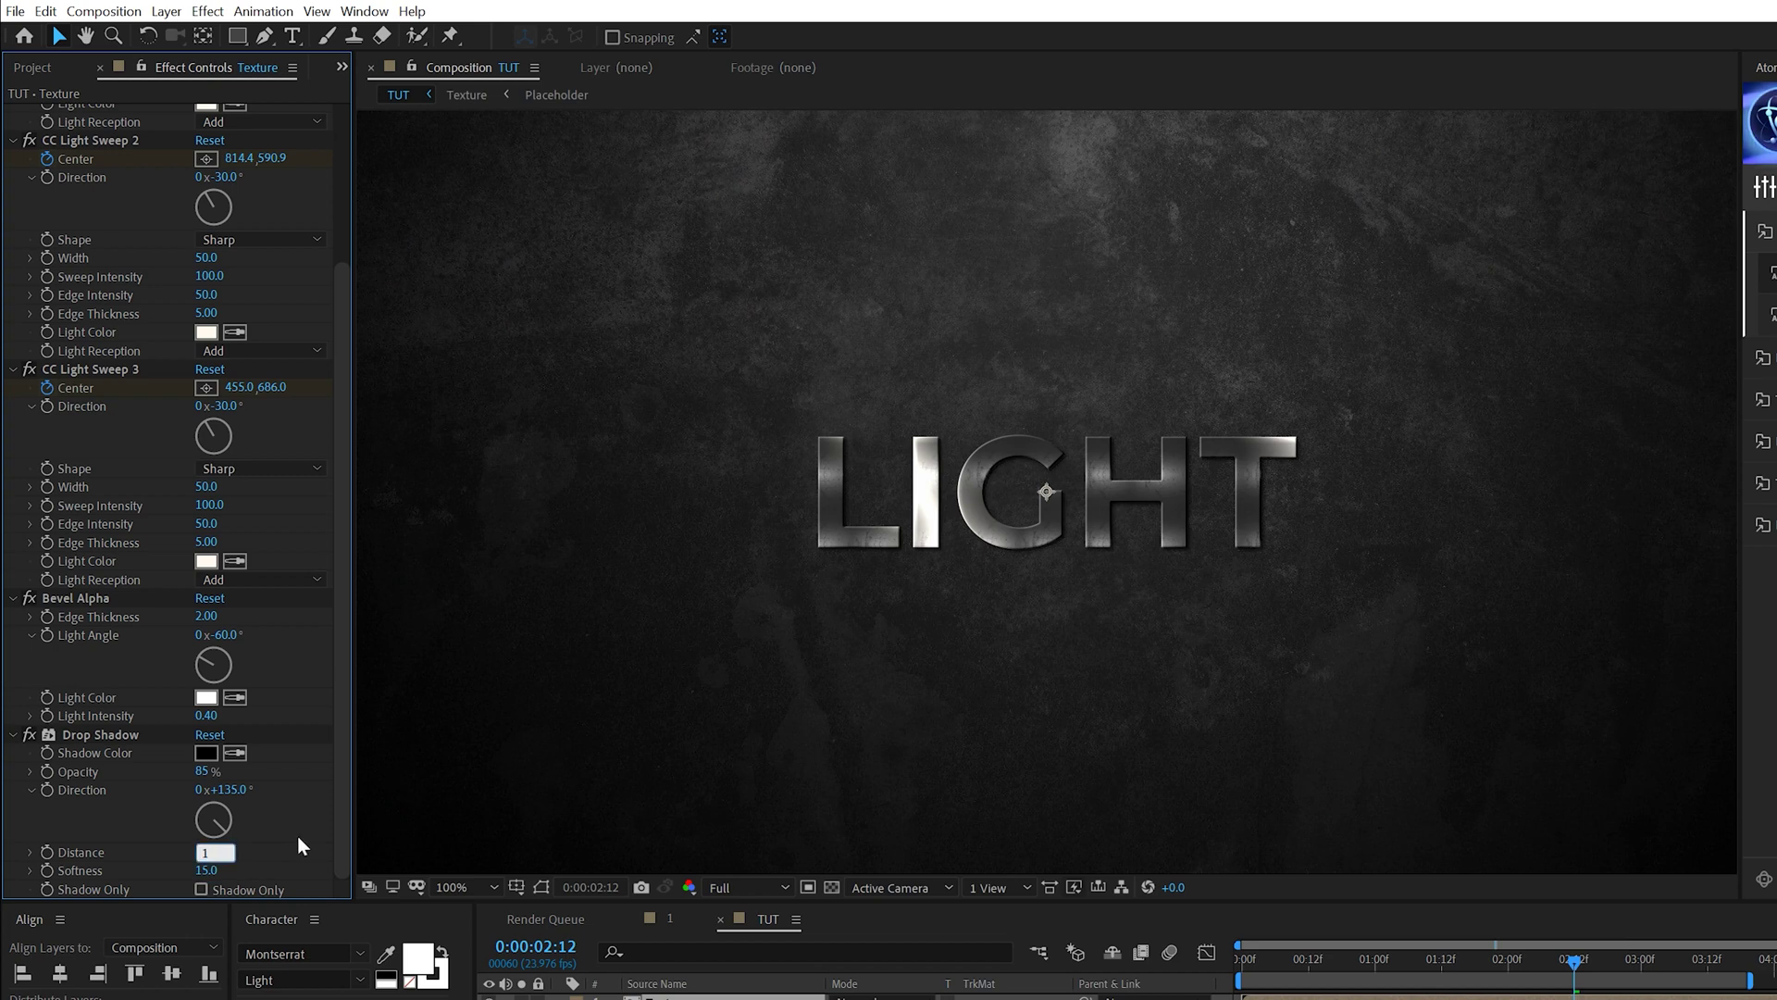
{"action": "type", "text": "0"}
Duplicate the drop shadow and set the copy's softness to 80.
{"action": "left_click", "coordinate": [85, 735]}
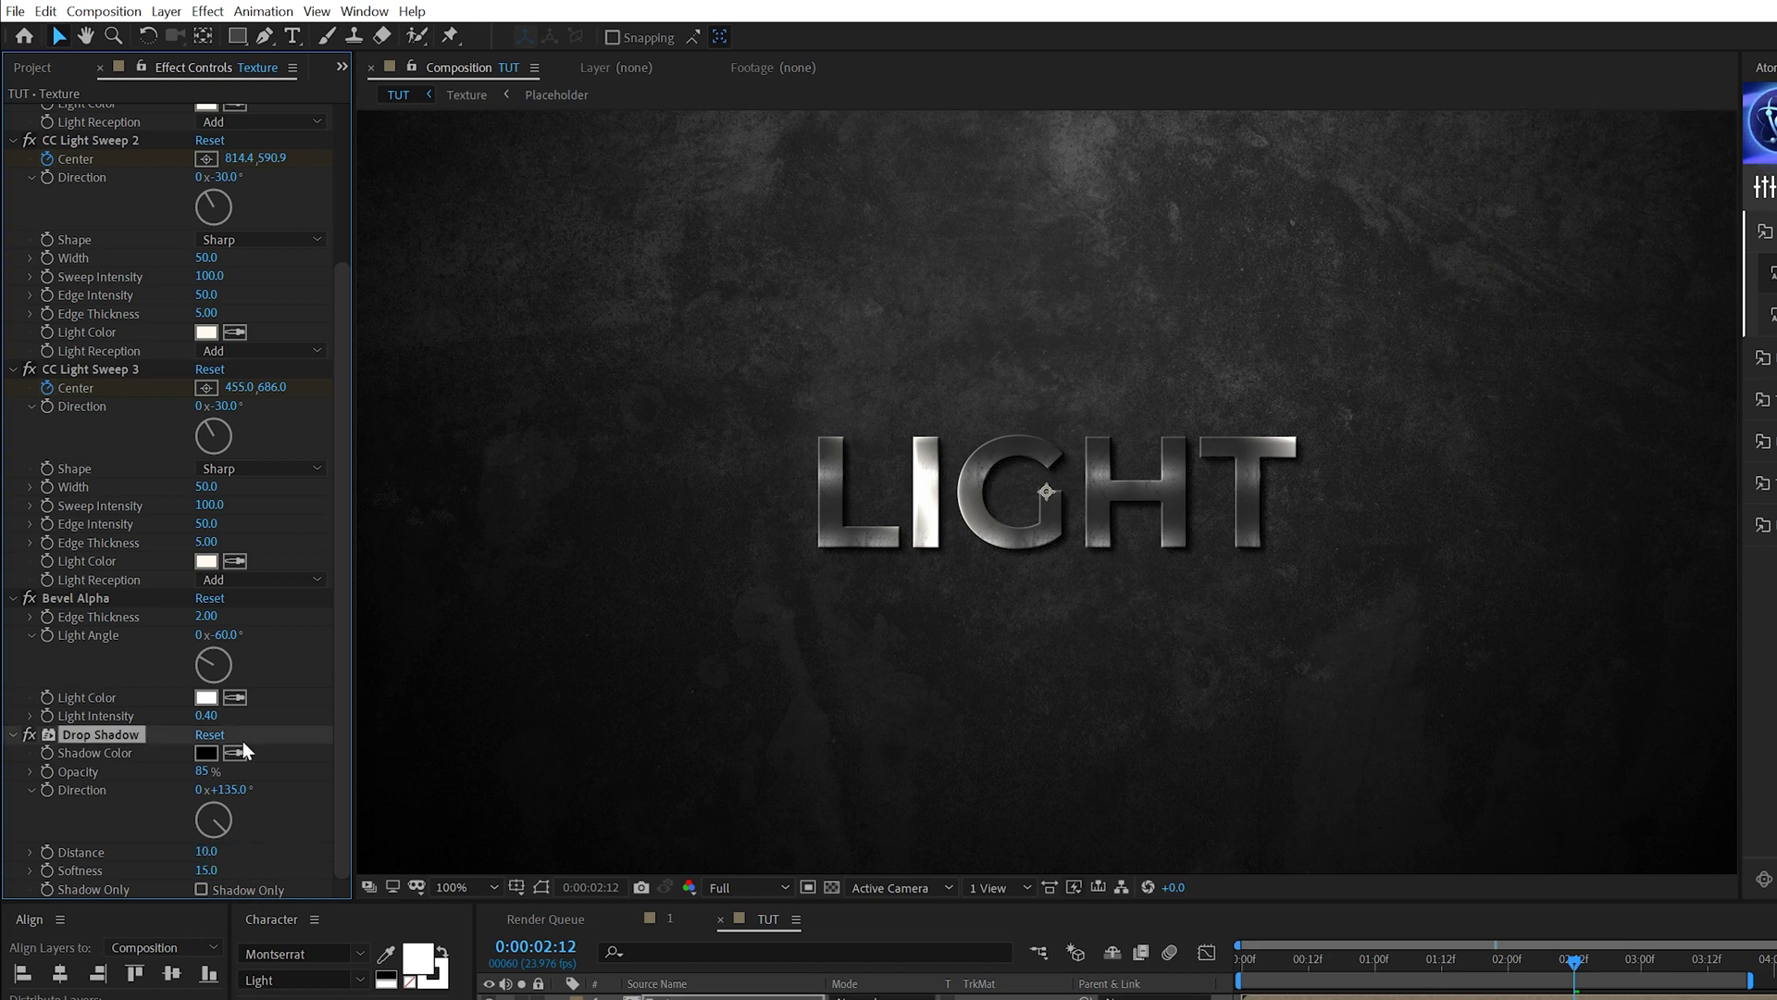
{"action": "key", "text": "ctrl+d"}
{"action": "left_click", "coordinate": [206, 870]}
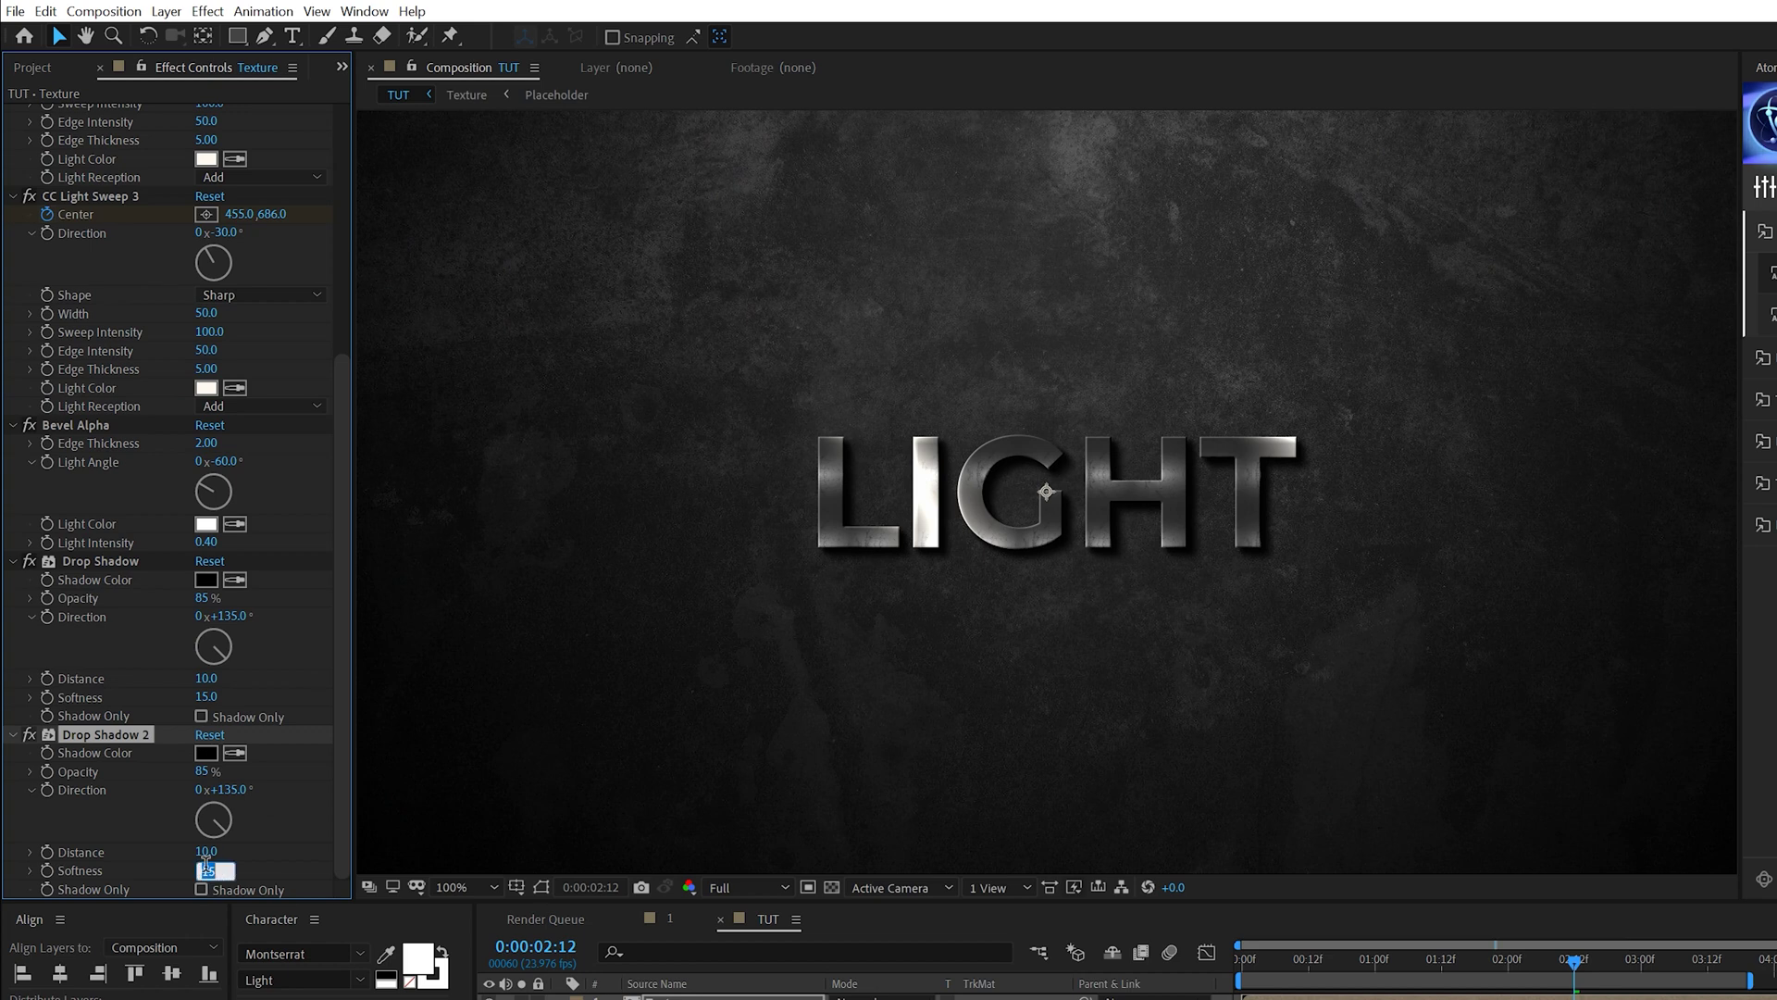
{"action": "type", "text": "80"}
{"action": "key", "text": "Return"}
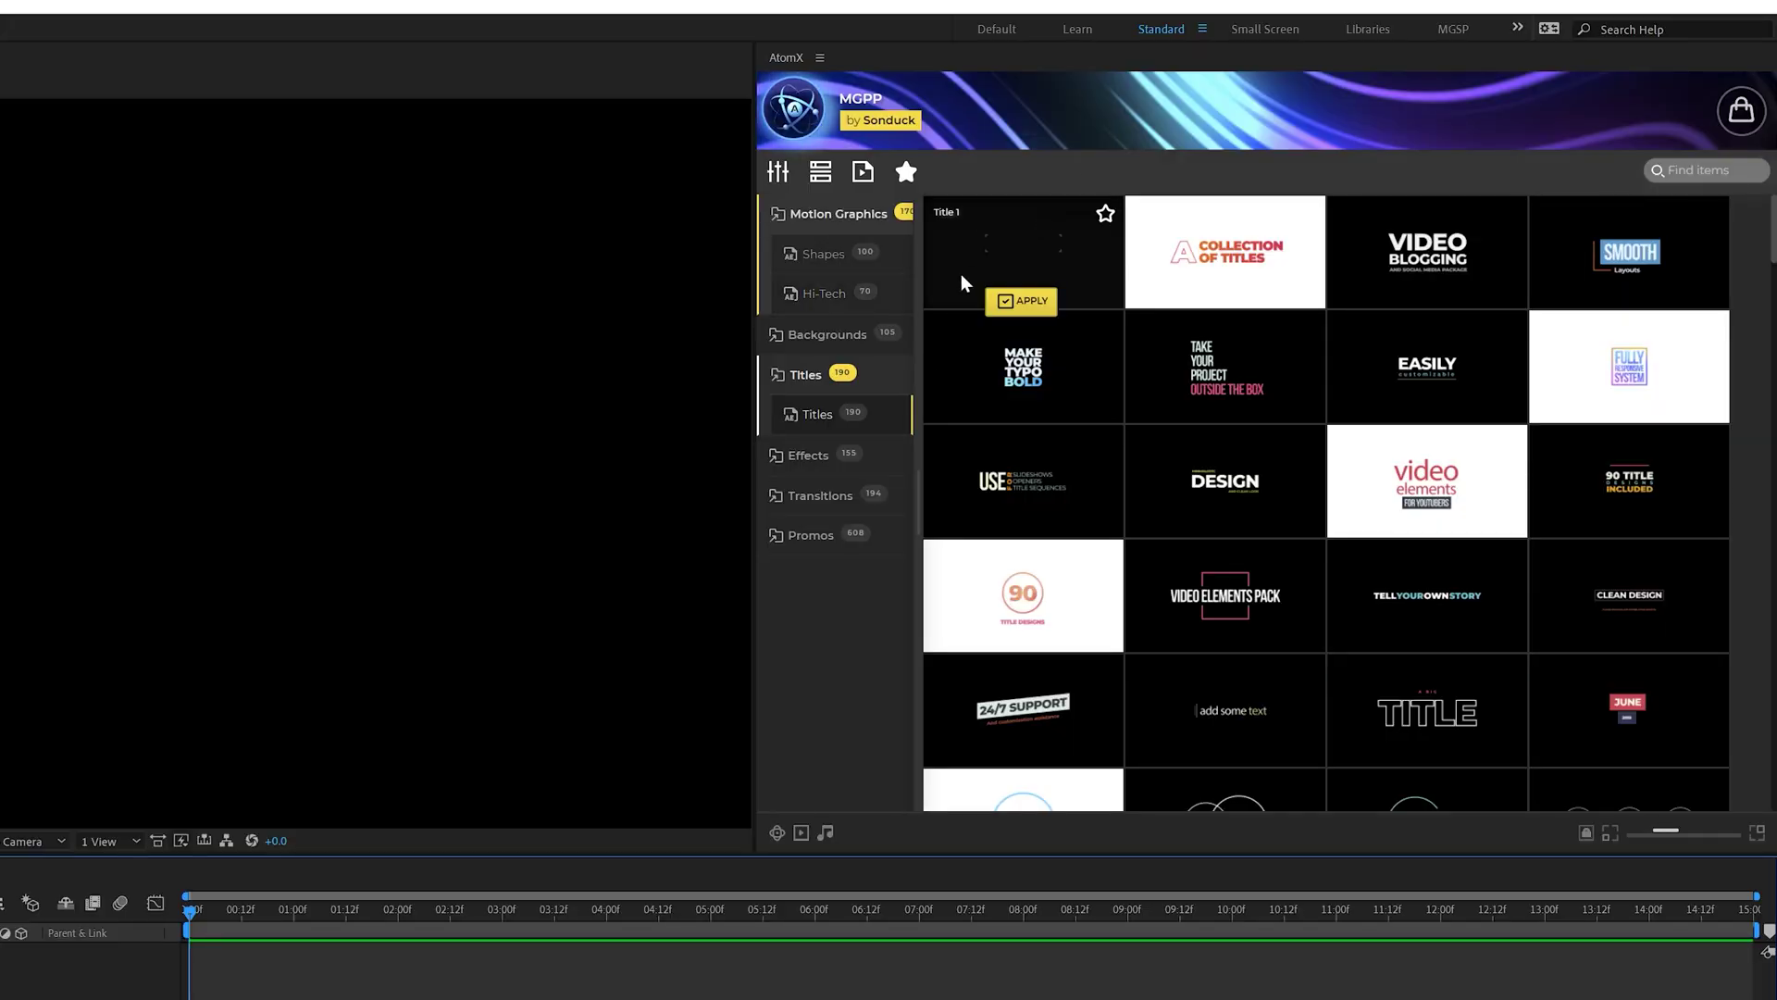
Scroll the AtomX Titles library to Title 133 and preview its SERIES / NEW SHOW animation.
{"action": "left_click_drag", "start_coordinate": [917, 452], "coordinate": [938, 452]}
{"action": "mouse_move", "coordinate": [1028, 275]}
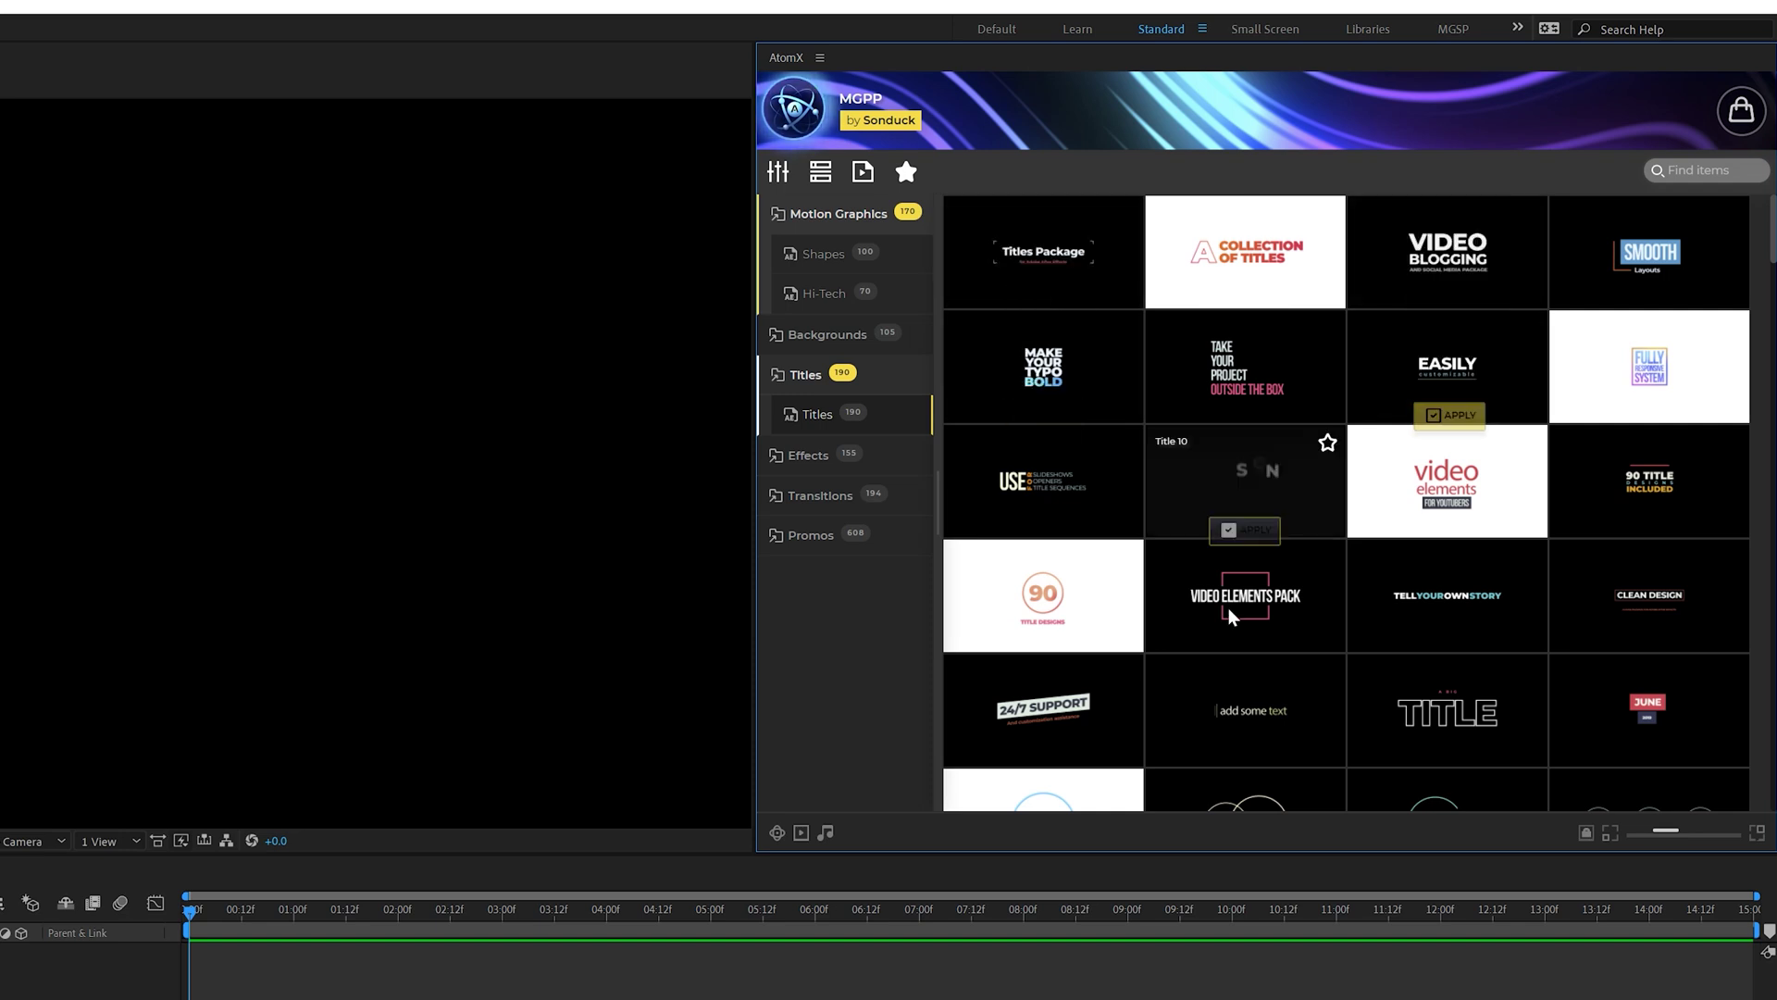
{"action": "scroll", "coordinate": [1125, 608], "scroll_direction": "down", "scroll_amount": 10}
{"action": "scroll", "coordinate": [1124, 608], "scroll_direction": "down", "scroll_amount": 15}
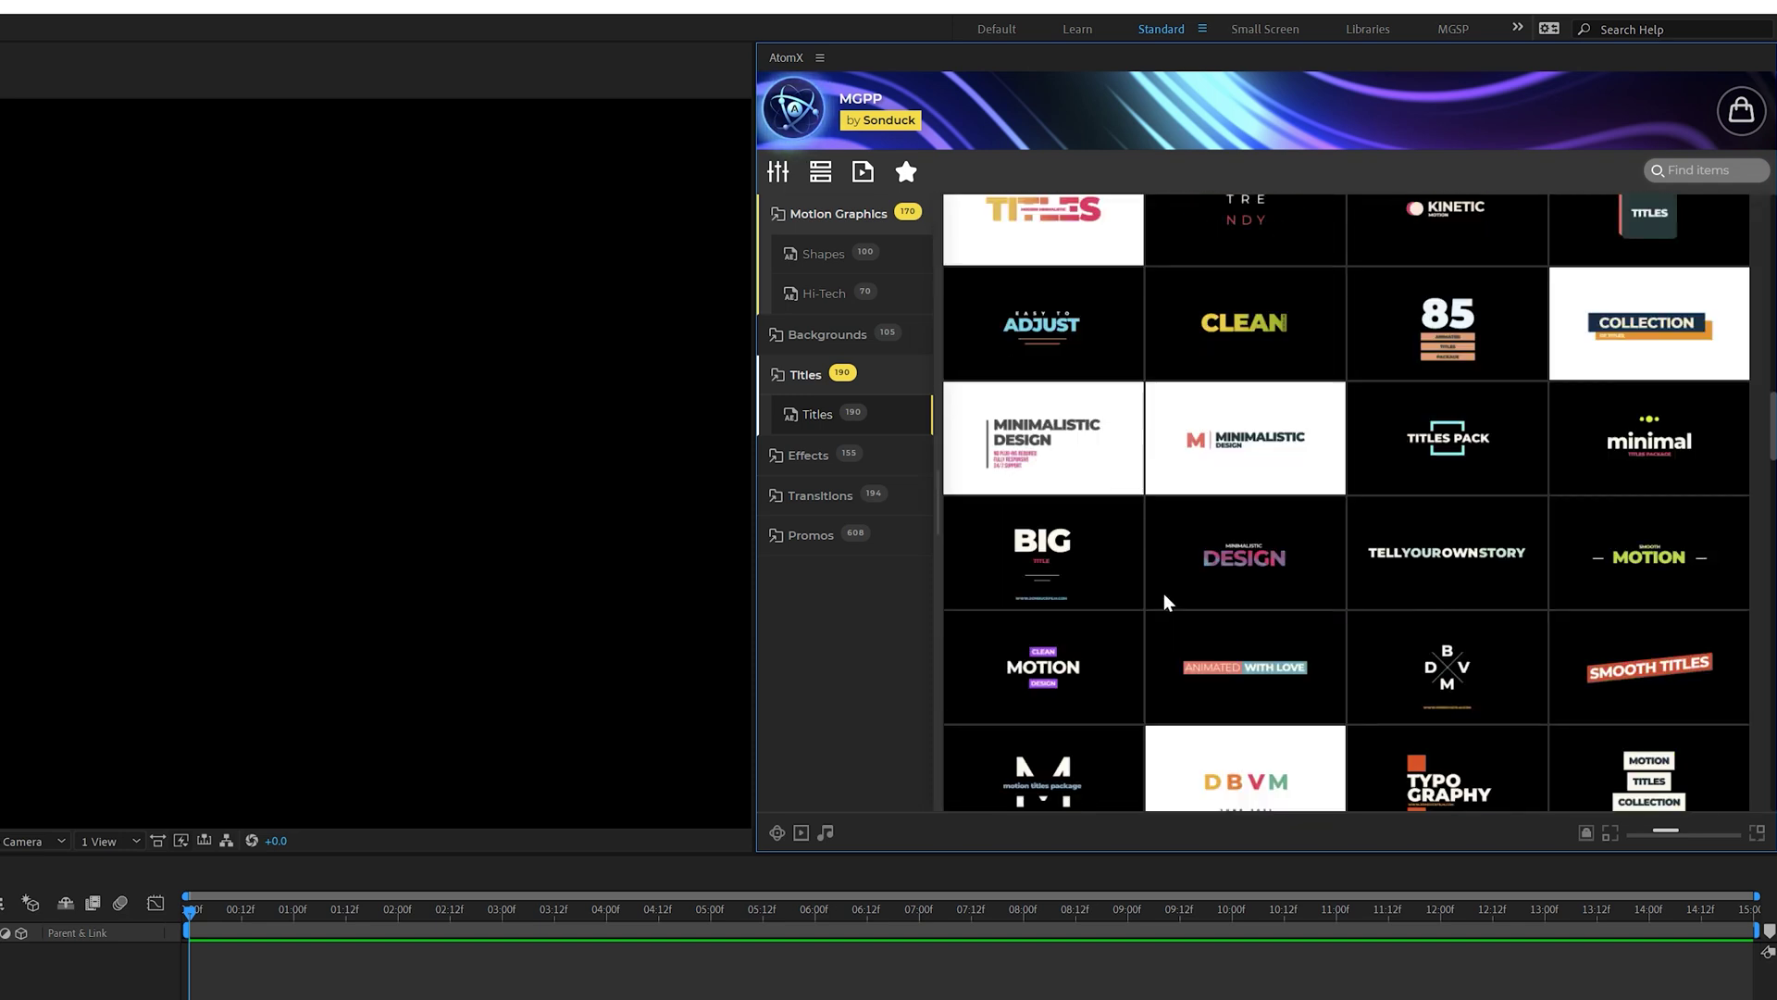
{"action": "scroll", "coordinate": [1087, 546], "scroll_direction": "down", "scroll_amount": 7}
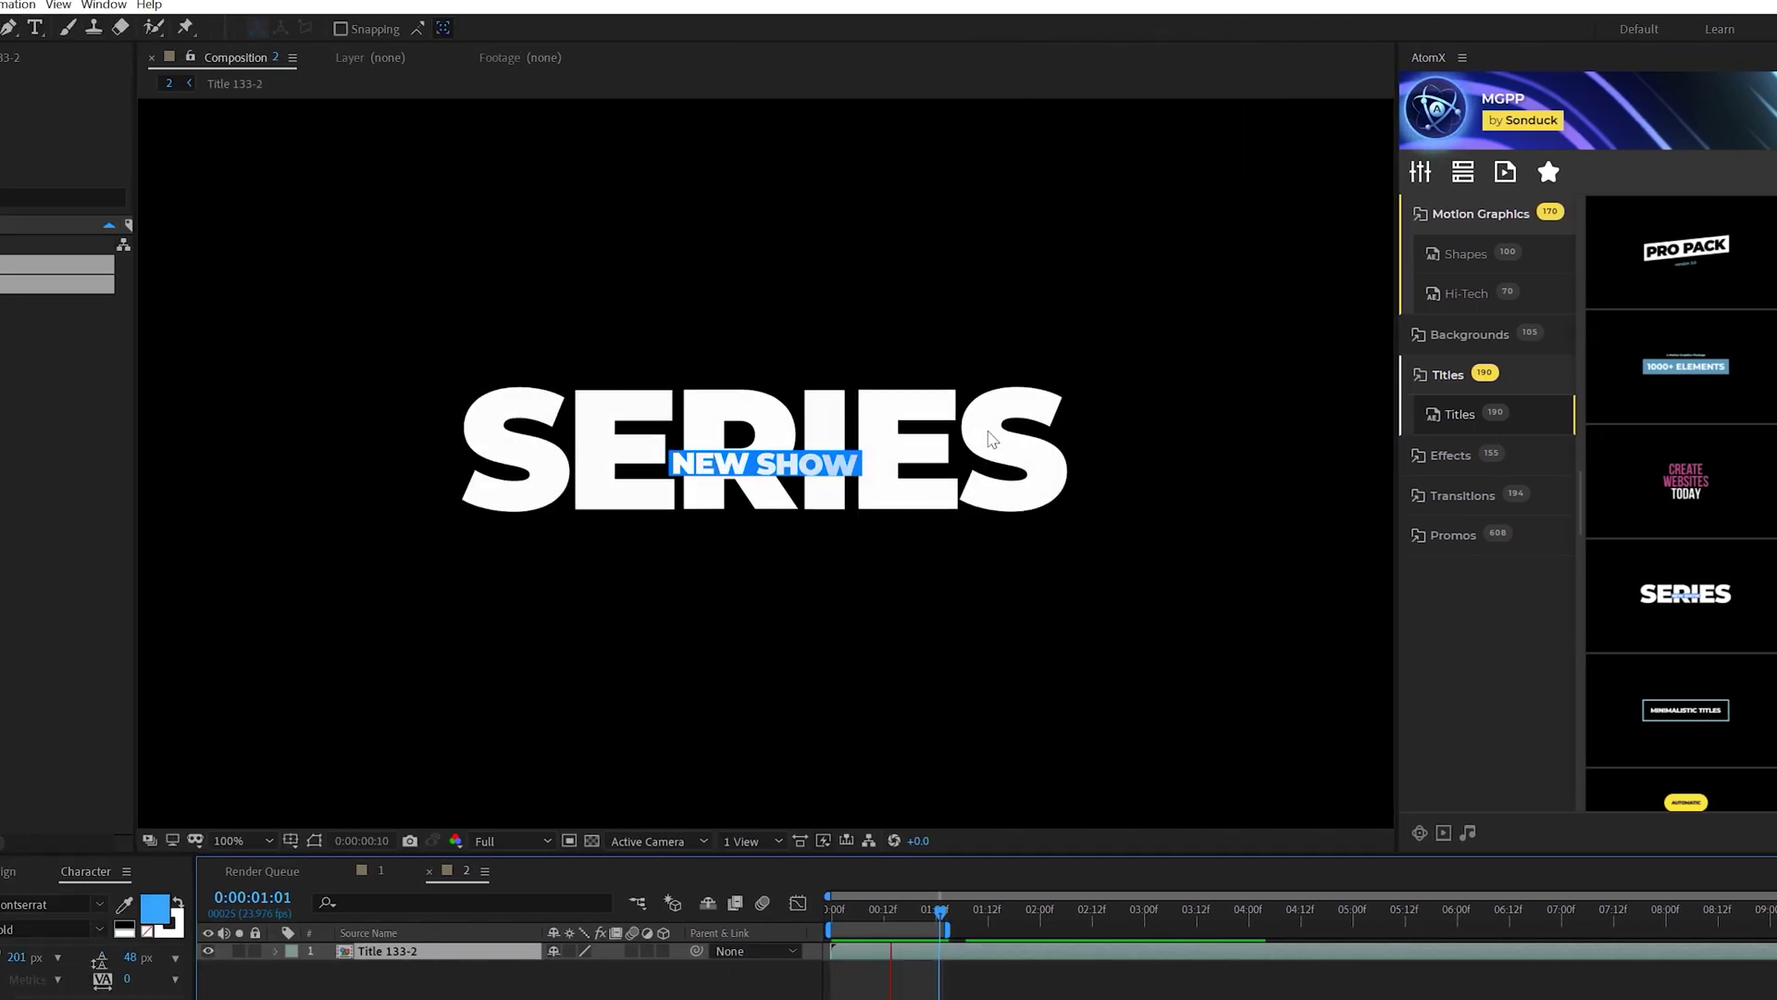
{"action": "key", "text": "space"}
In the Title 133-2 precomp, replace SERIES with CREATE and NEW SHOW with GREAT WORK.
{"action": "left_click", "coordinate": [913, 910]}
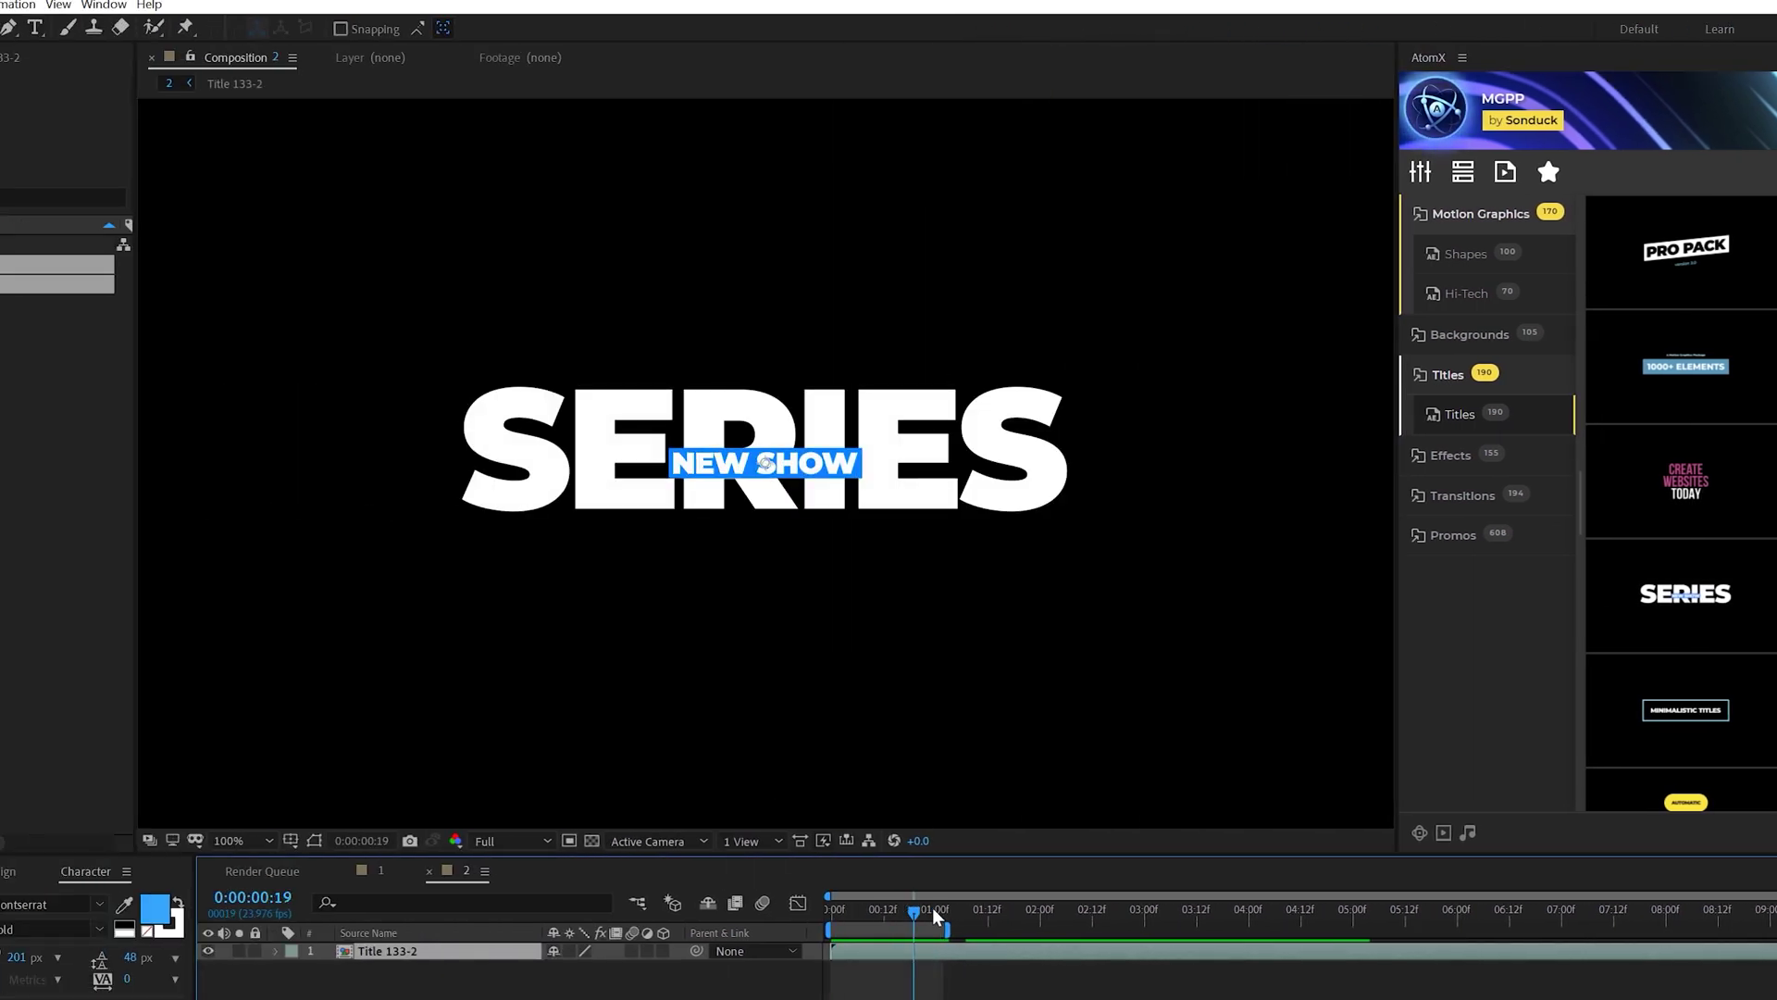
{"action": "double_click", "coordinate": [474, 951]}
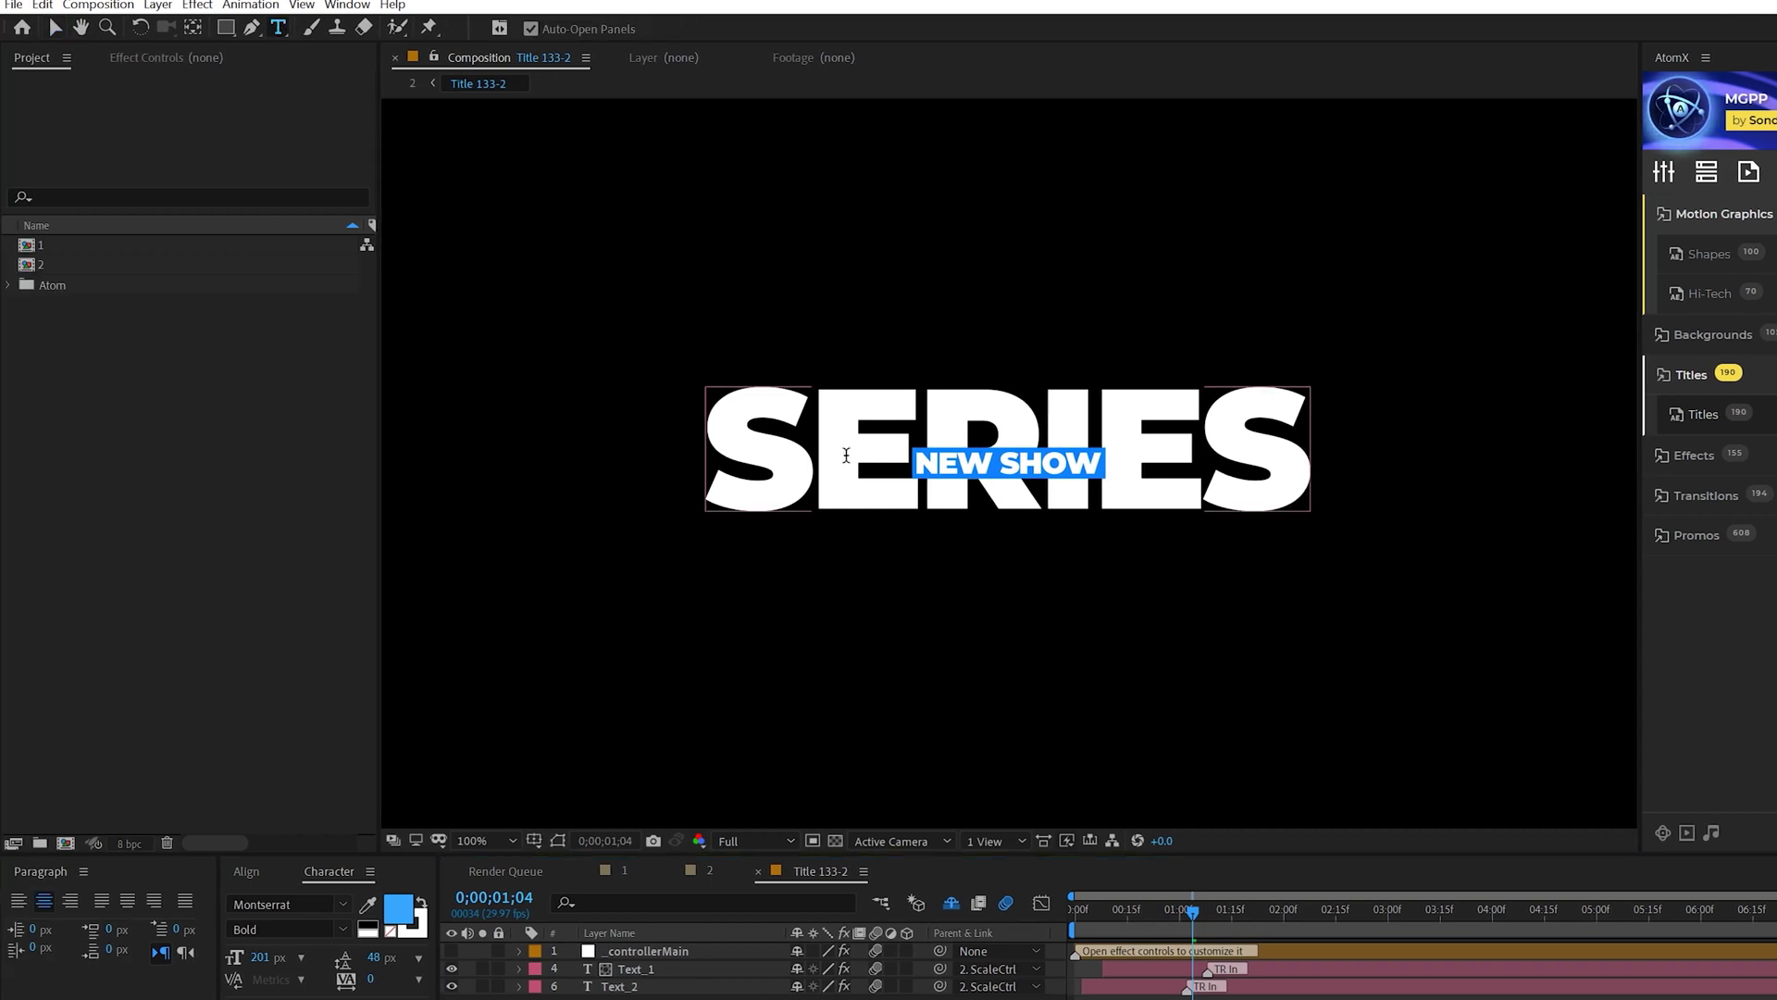
{"action": "double_click", "coordinate": [846, 454]}
{"action": "type", "text": "CREATE"}
{"action": "triple_click", "coordinate": [956, 459]}
{"action": "type", "text": "GREAT"}
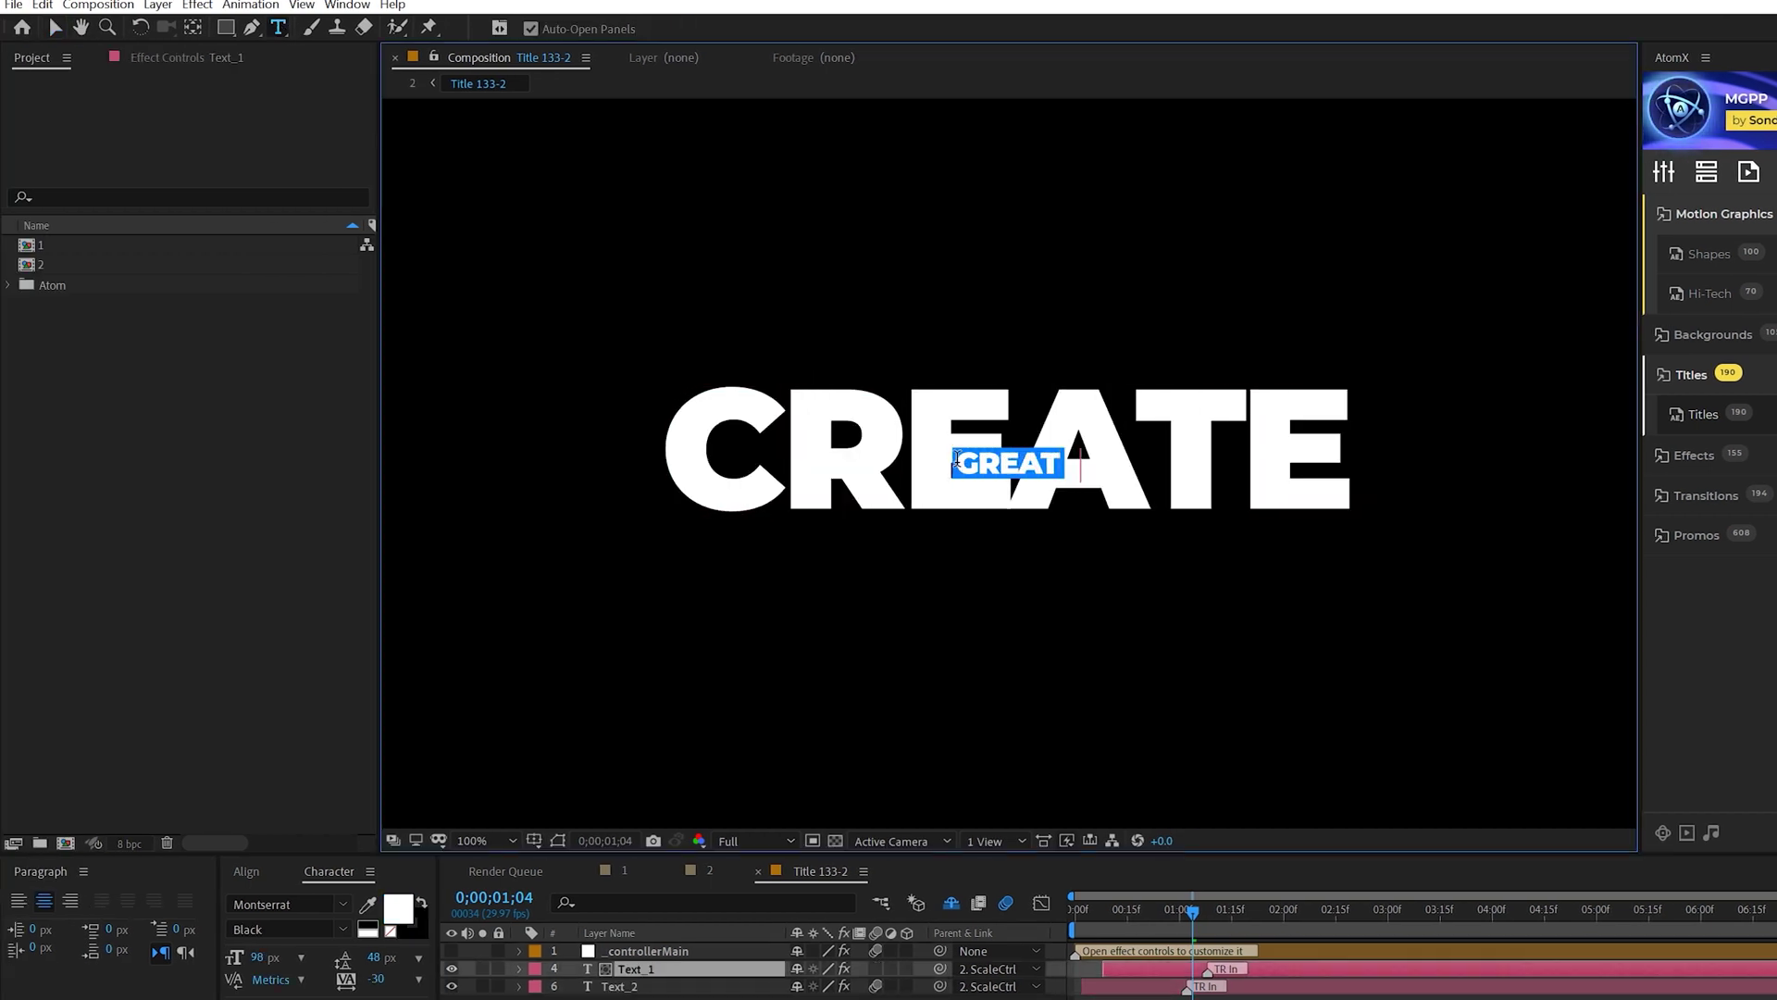
{"action": "type", "text": " WORK"}
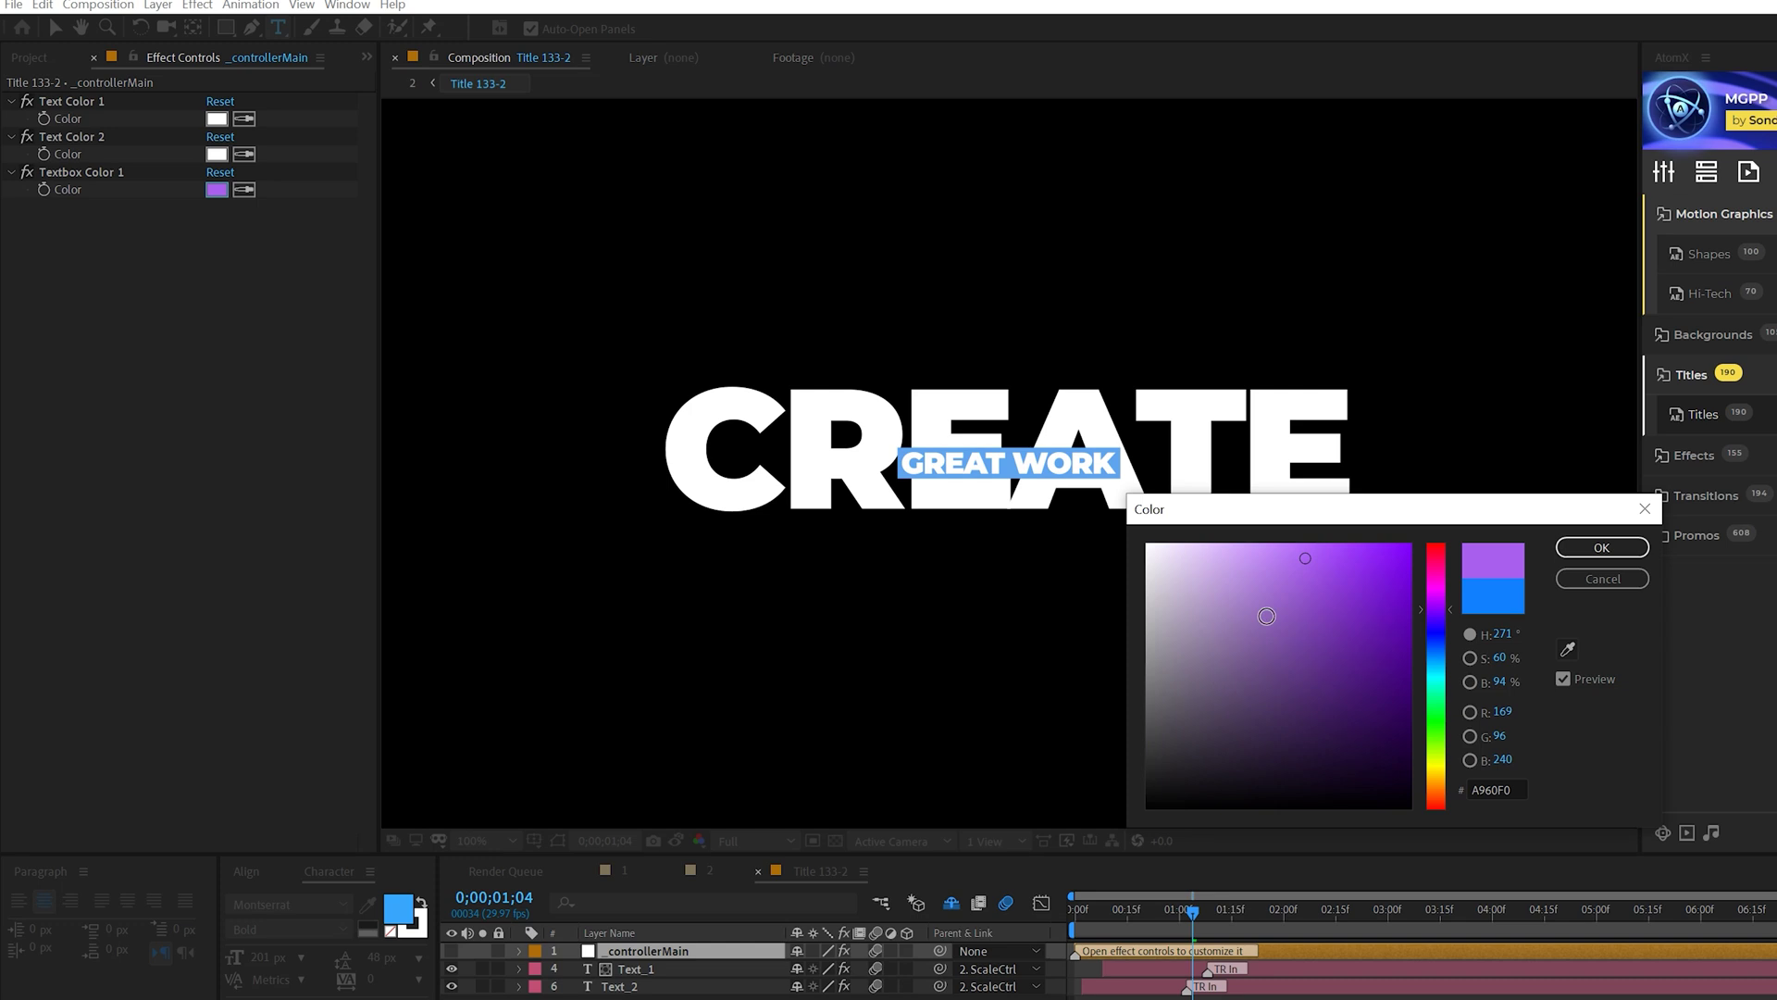
Try a purple text-box colour, cancel it, and bring up the AtomX Hi-Tech backgrounds.
{"action": "left_click", "coordinate": [1306, 559]}
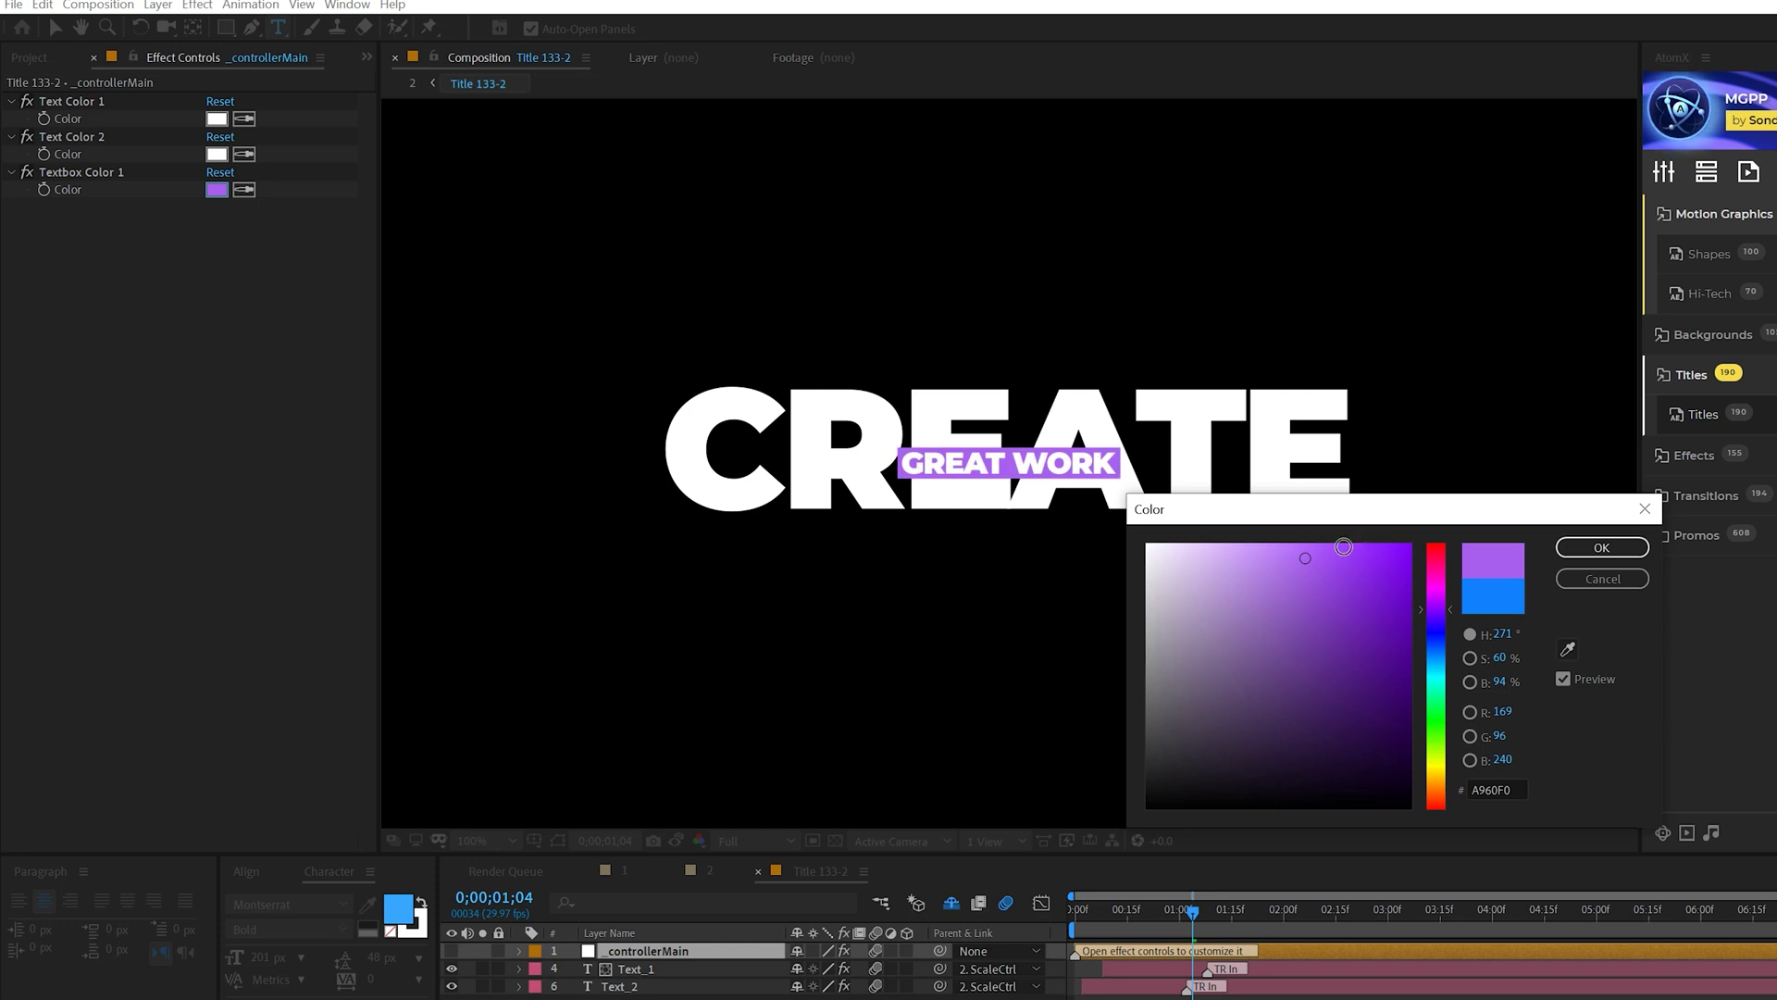
{"action": "left_click", "coordinate": [1584, 581]}
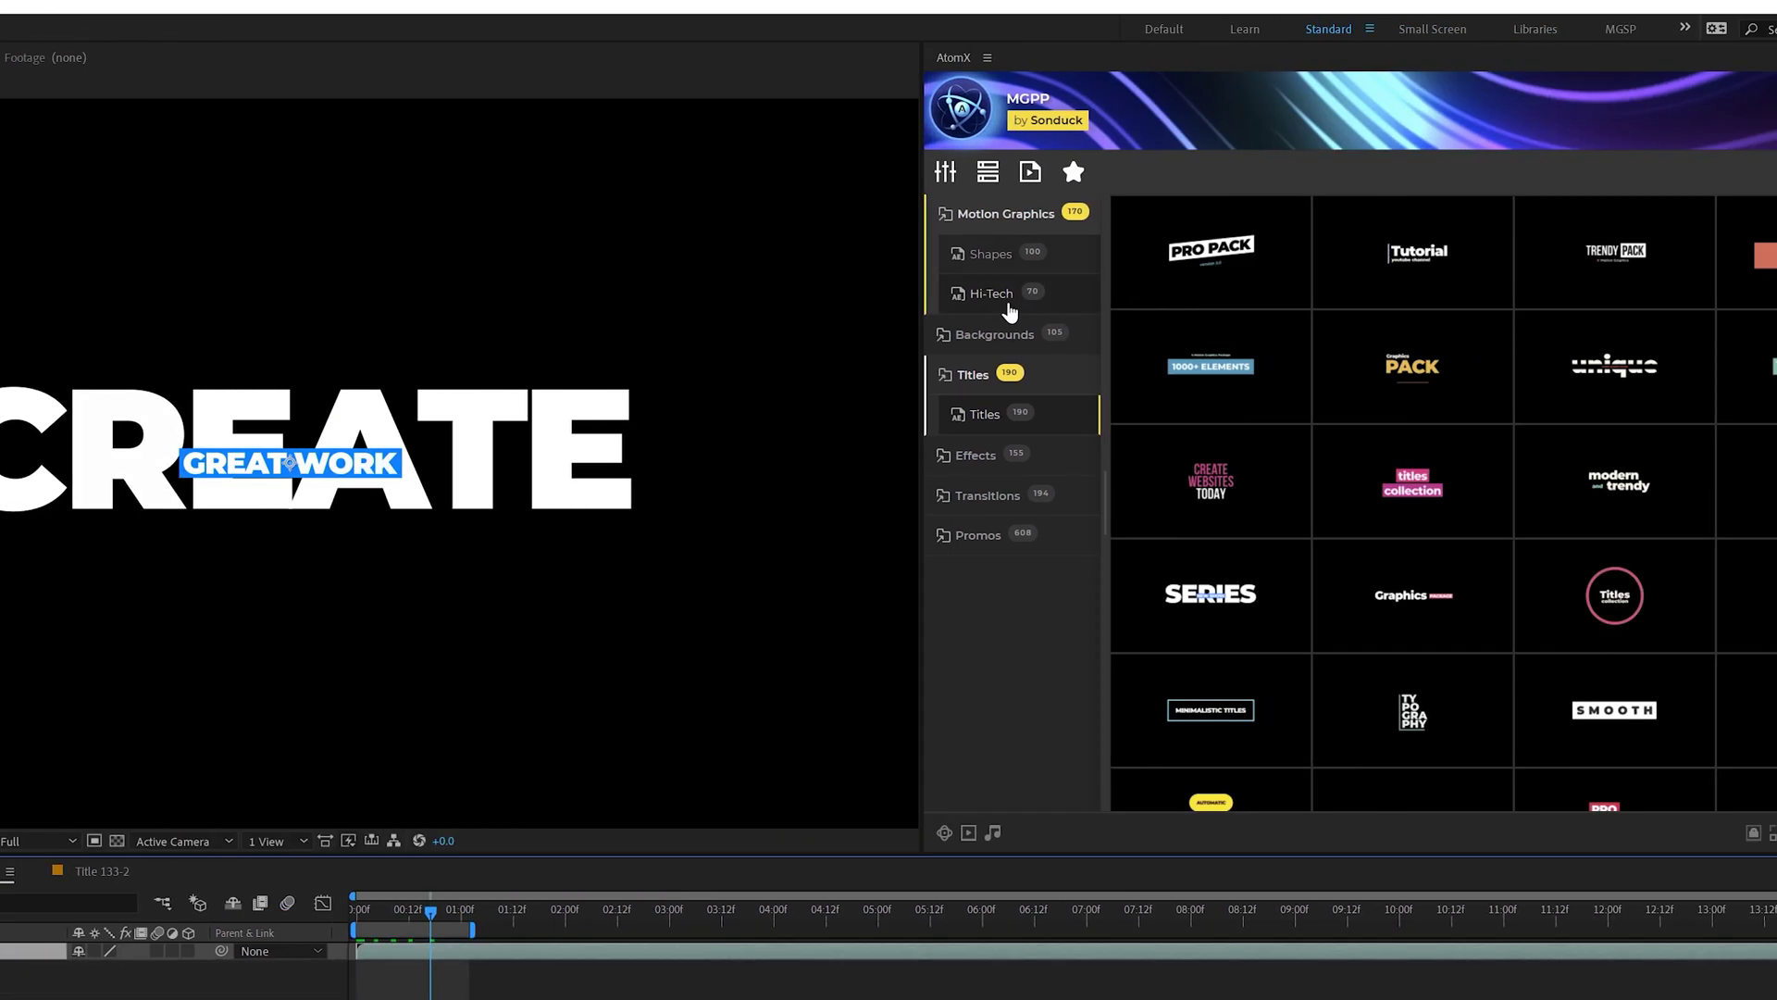
{"action": "left_click", "coordinate": [846, 294]}
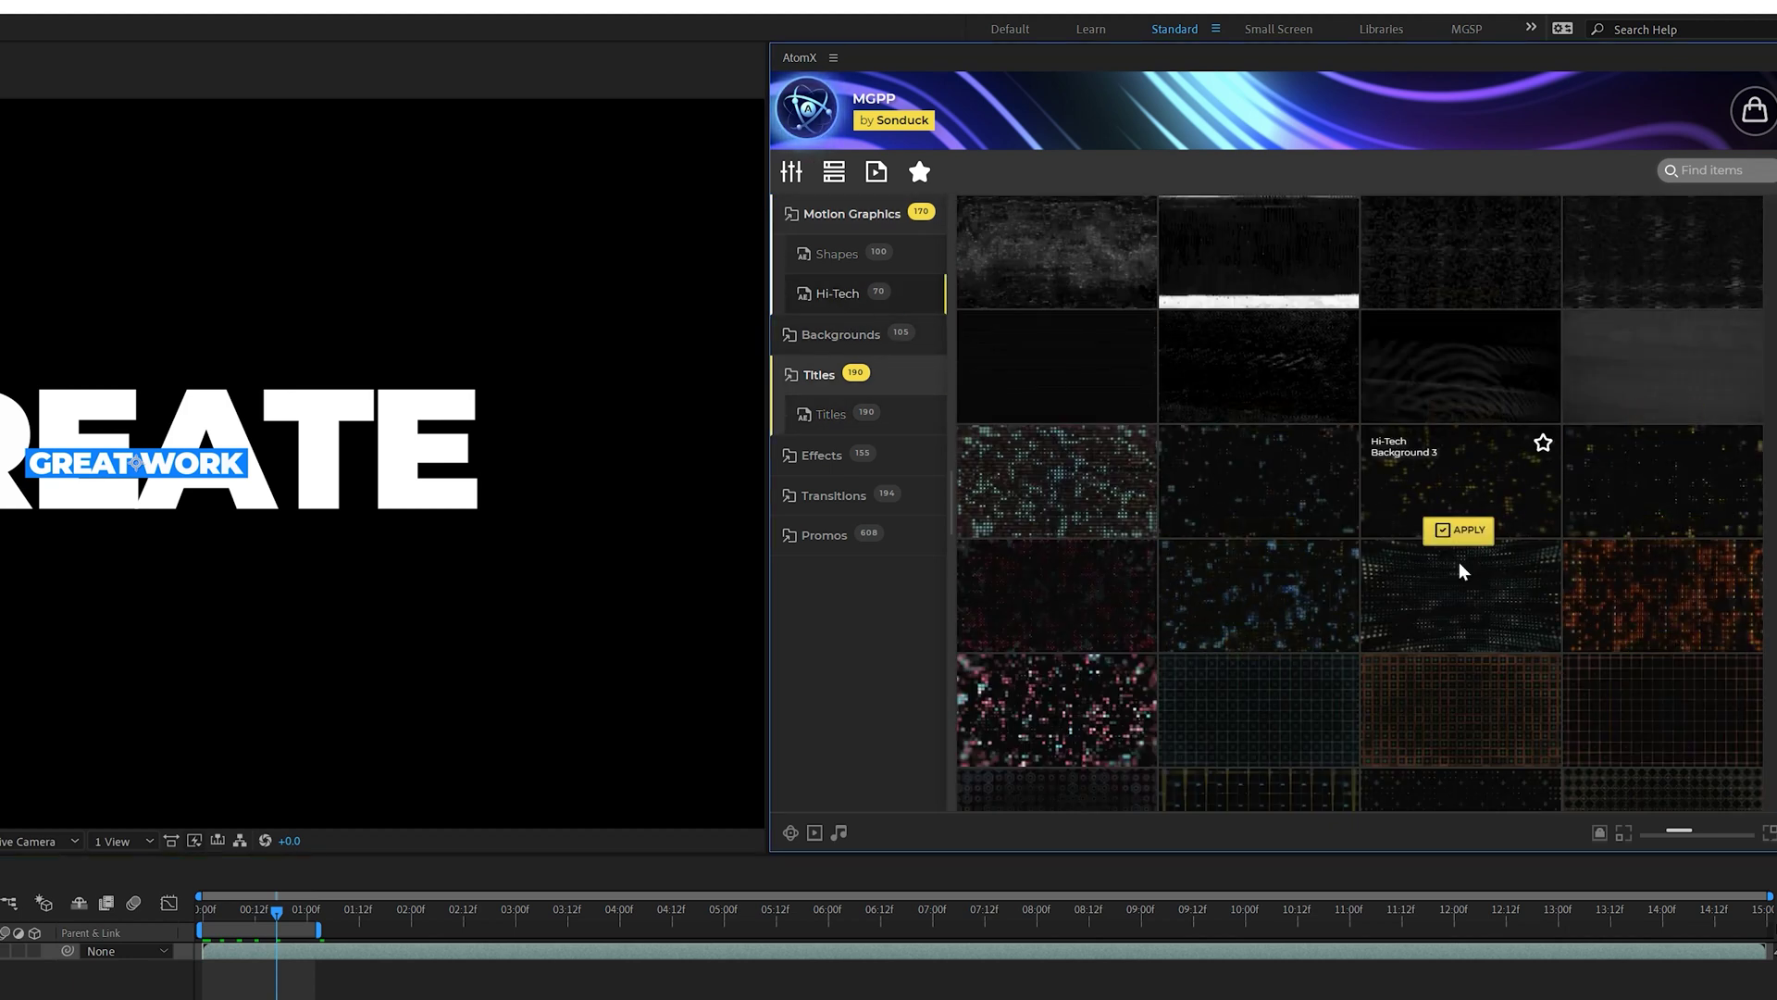
Apply Hi-Tech Background 6 behind the CREATE title and return to the Selection tool.
{"action": "scroll", "coordinate": [1281, 702], "scroll_direction": "down", "scroll_amount": 3}
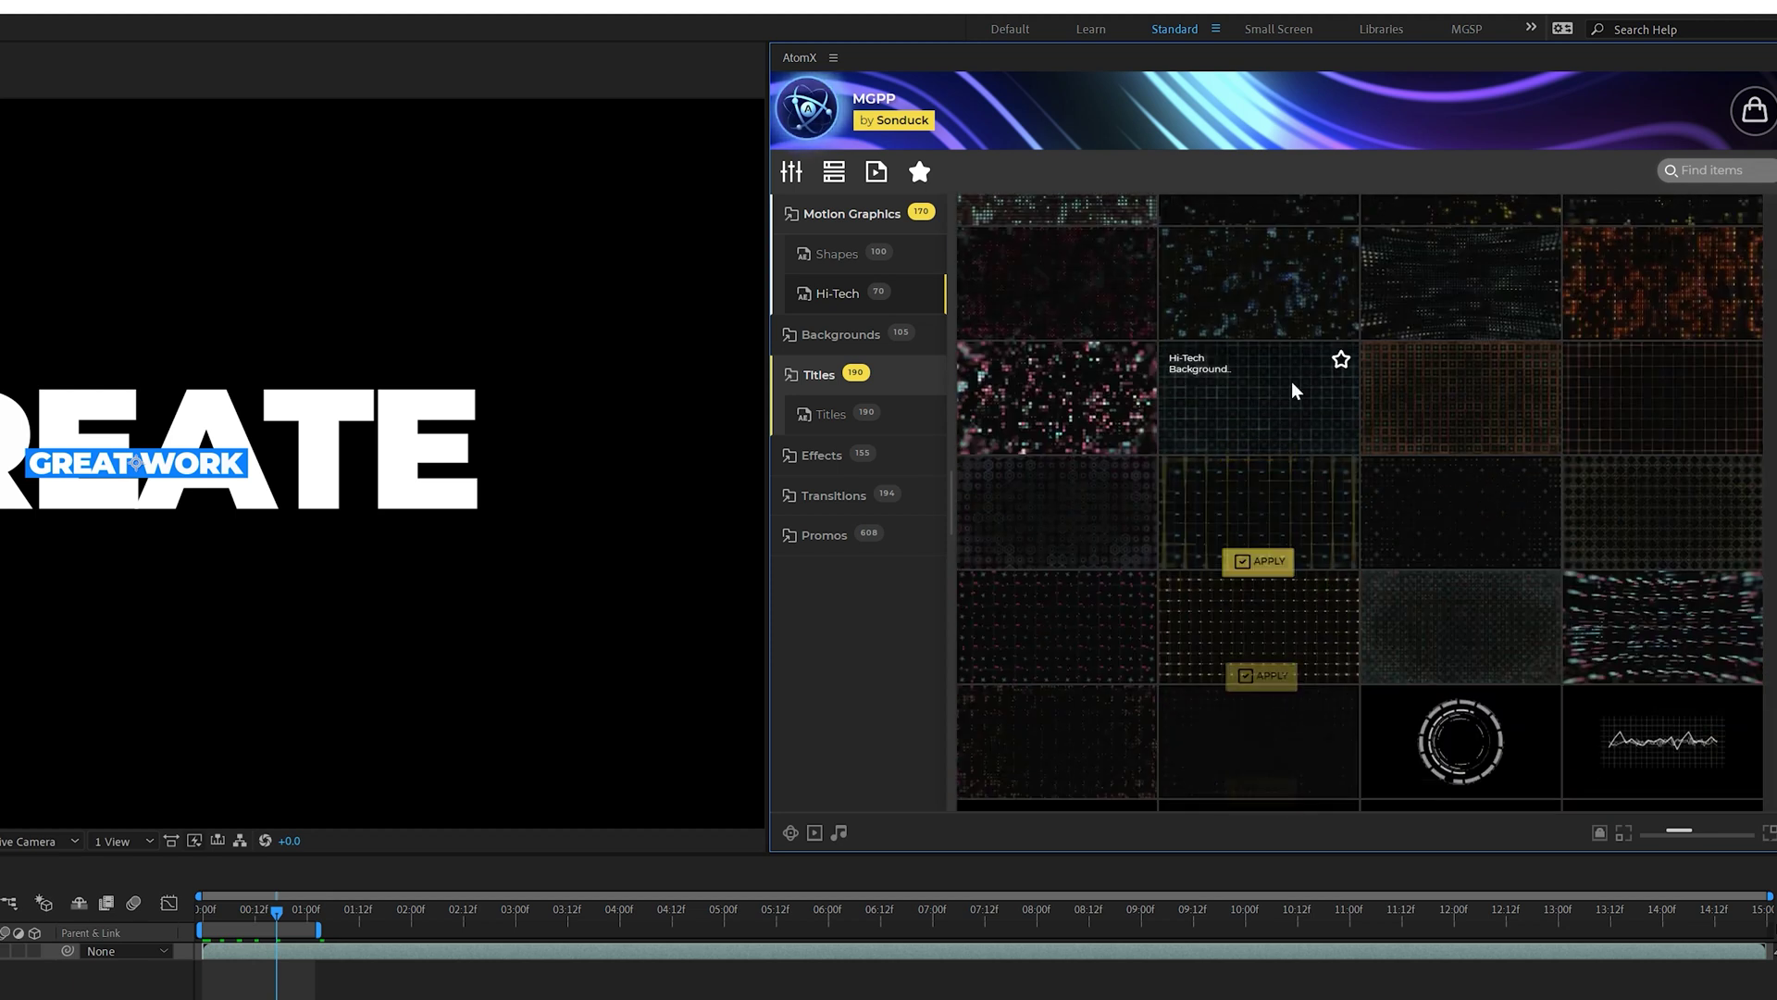
{"action": "left_click", "coordinate": [1248, 333]}
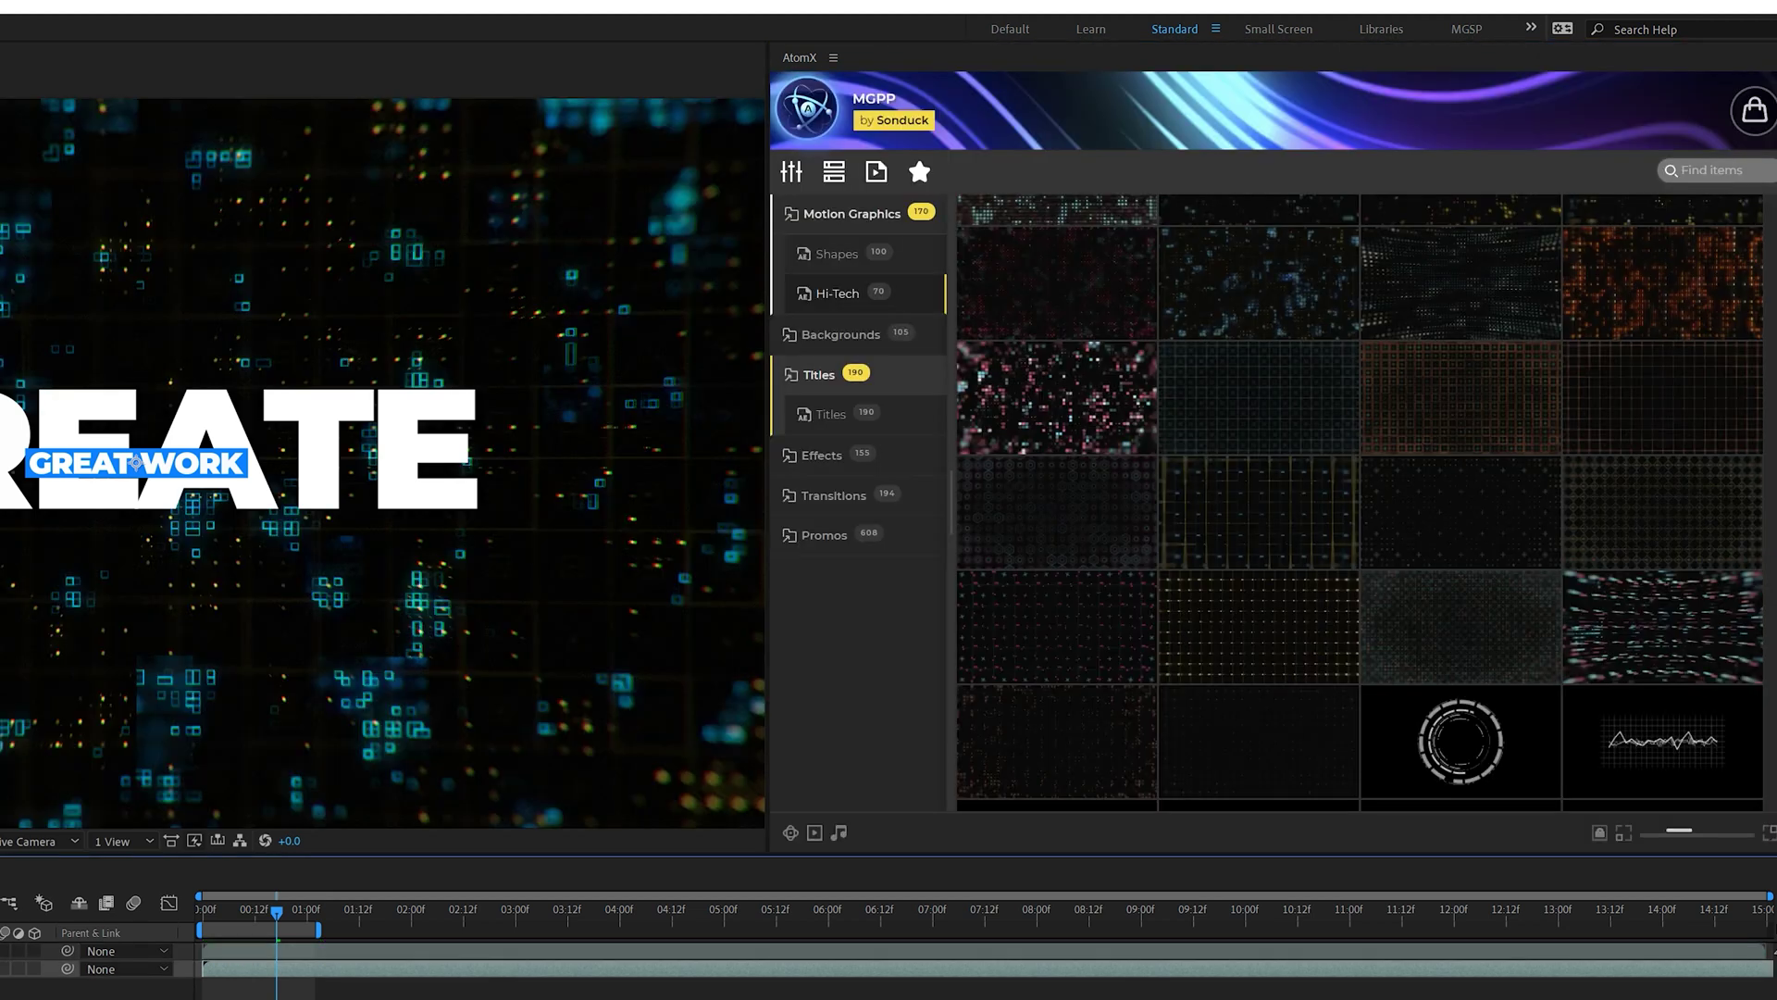
{"action": "key", "text": "v"}
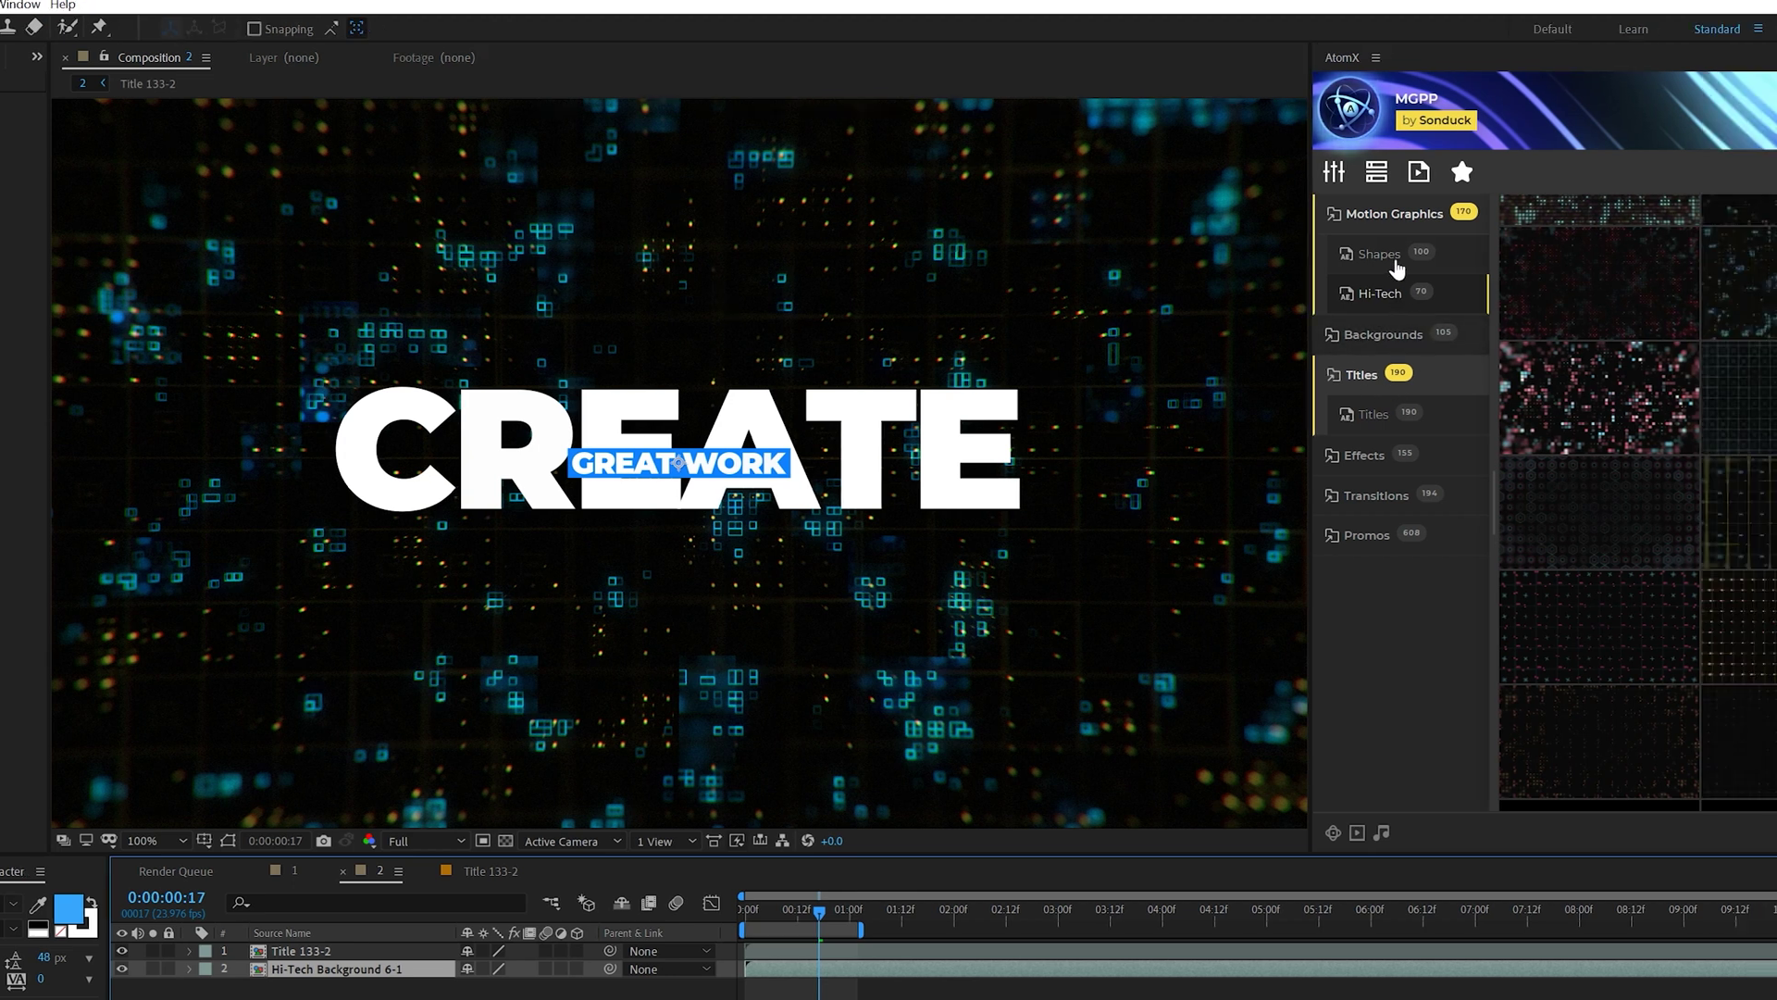
Add the explosion shape animation from the AtomX Shapes library to the comp.
{"action": "left_click", "coordinate": [1454, 254]}
{"action": "scroll", "coordinate": [1768, 556], "scroll_direction": "down", "scroll_amount": 5}
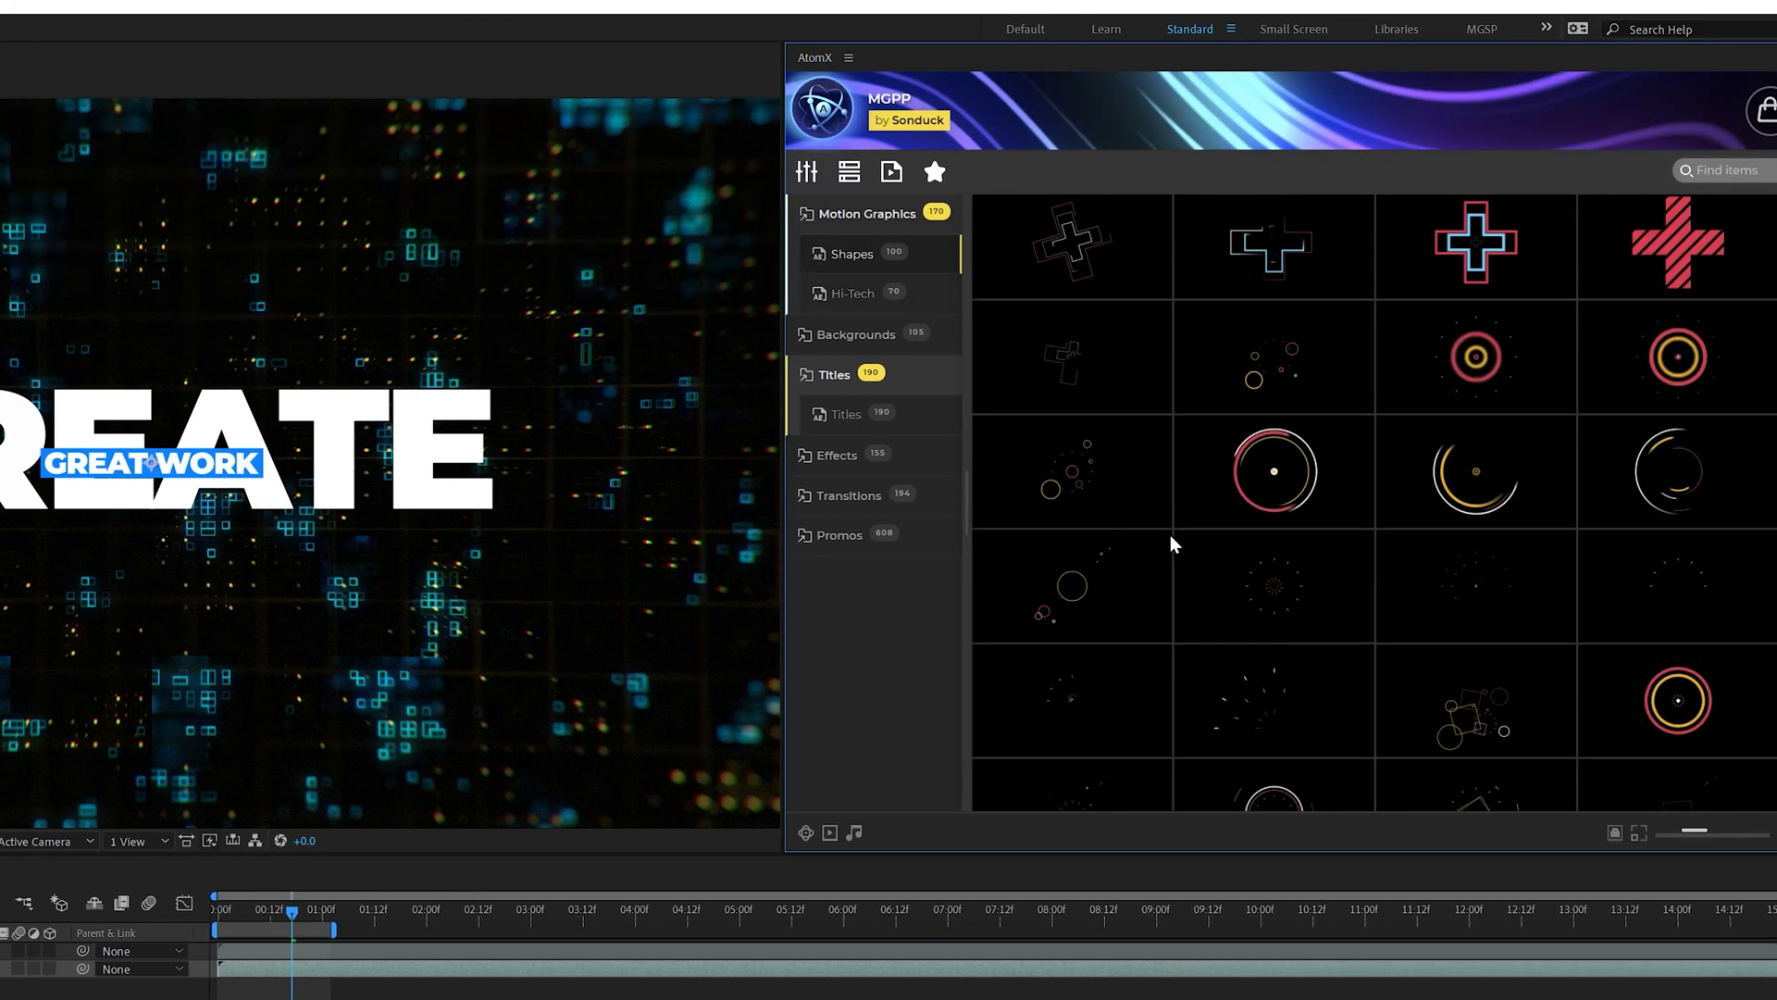
{"action": "scroll", "coordinate": [1277, 574], "scroll_direction": "up", "scroll_amount": 3}
{"action": "left_click", "coordinate": [1287, 505]}
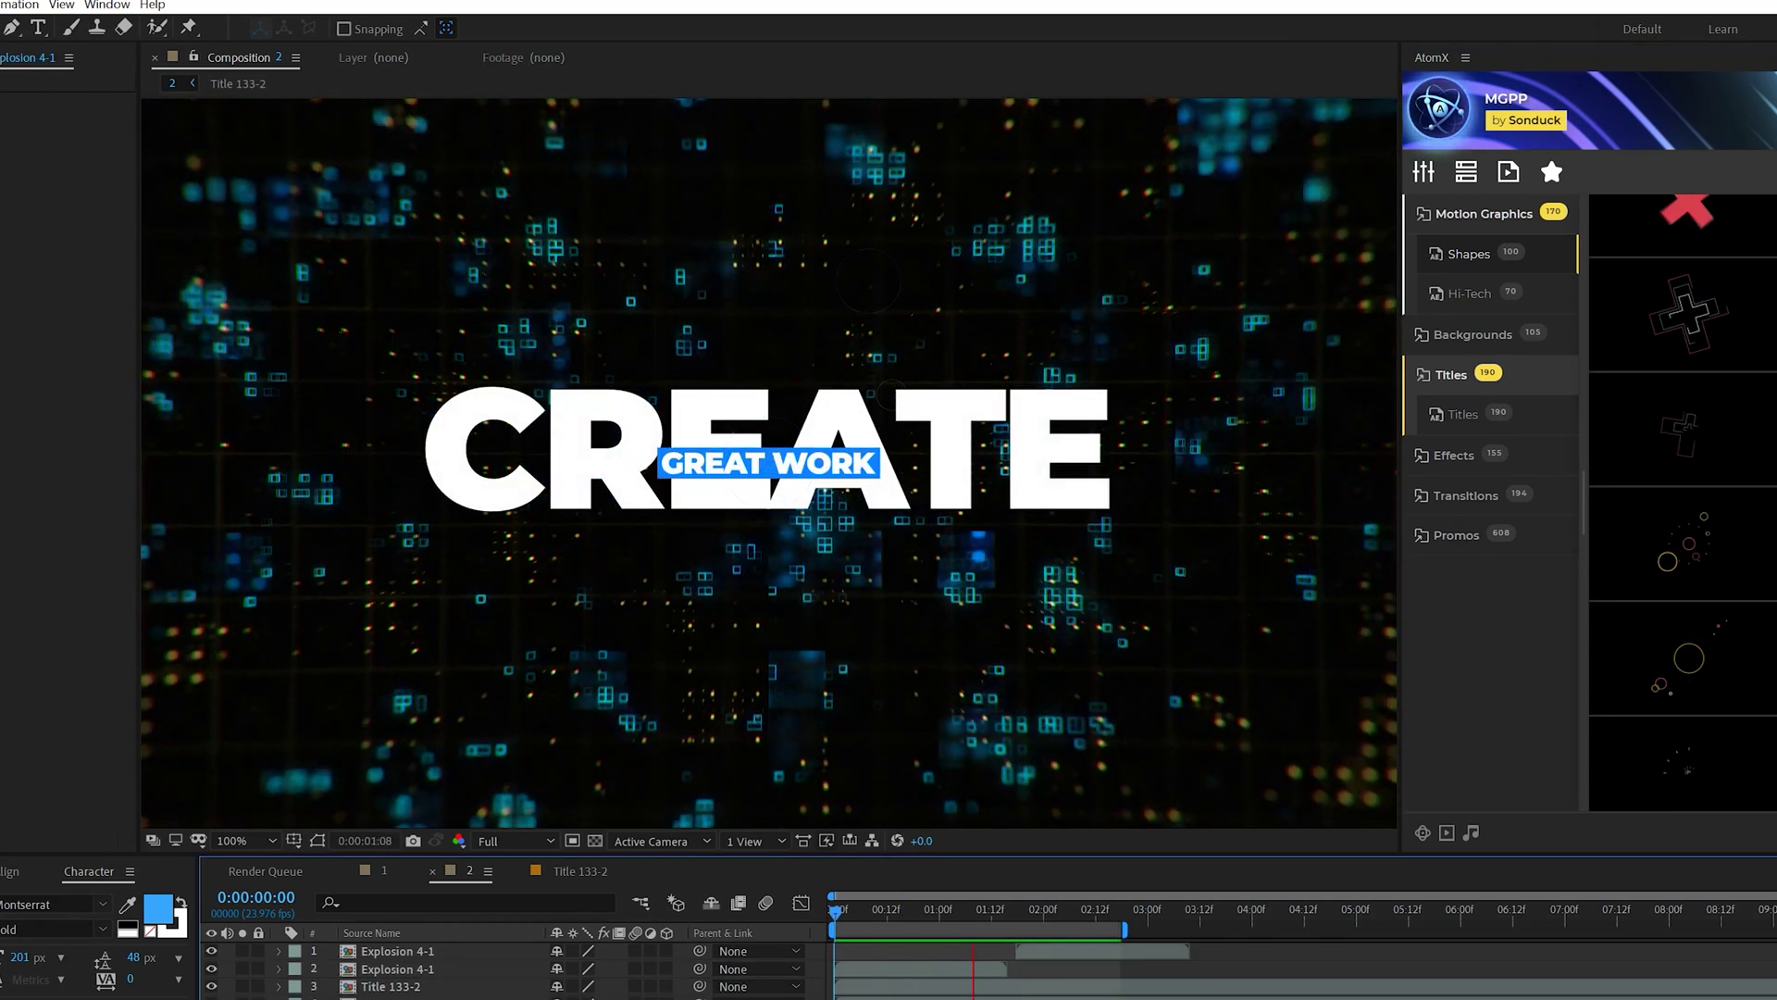
Browse the AtomX Promos and Effects categories.
{"action": "left_click", "coordinate": [1456, 535]}
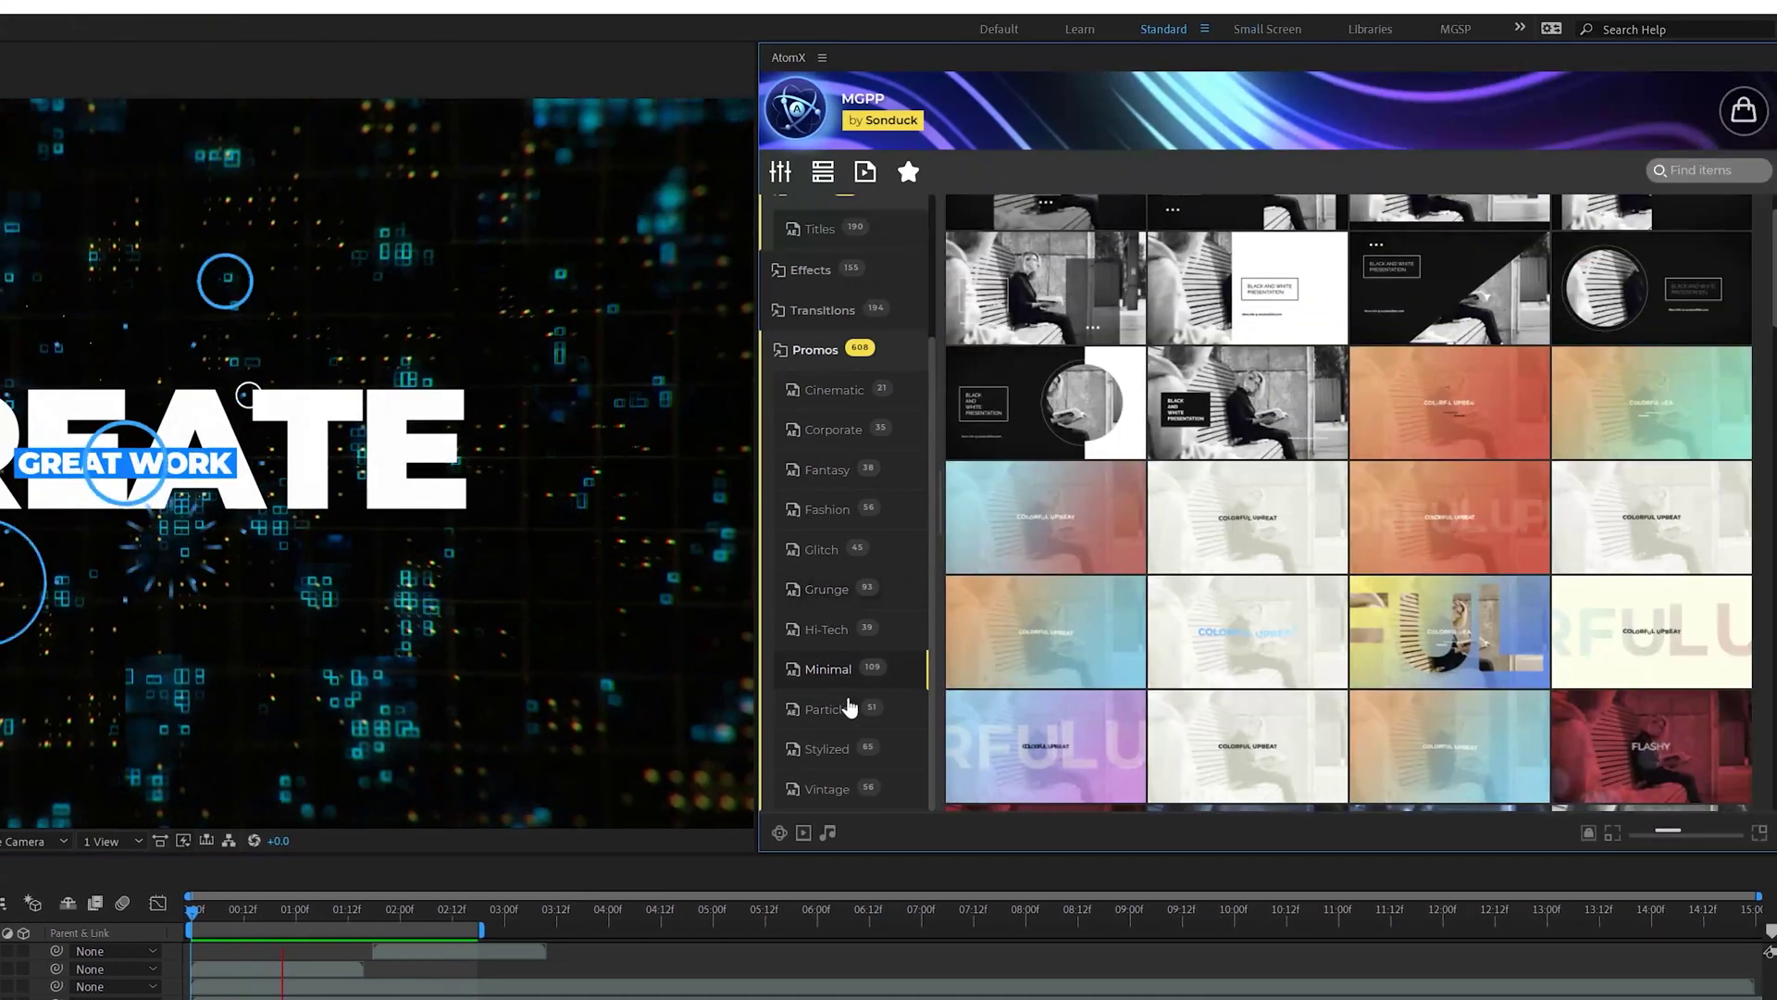
{"action": "scroll", "coordinate": [972, 593], "scroll_direction": "down", "scroll_amount": 5}
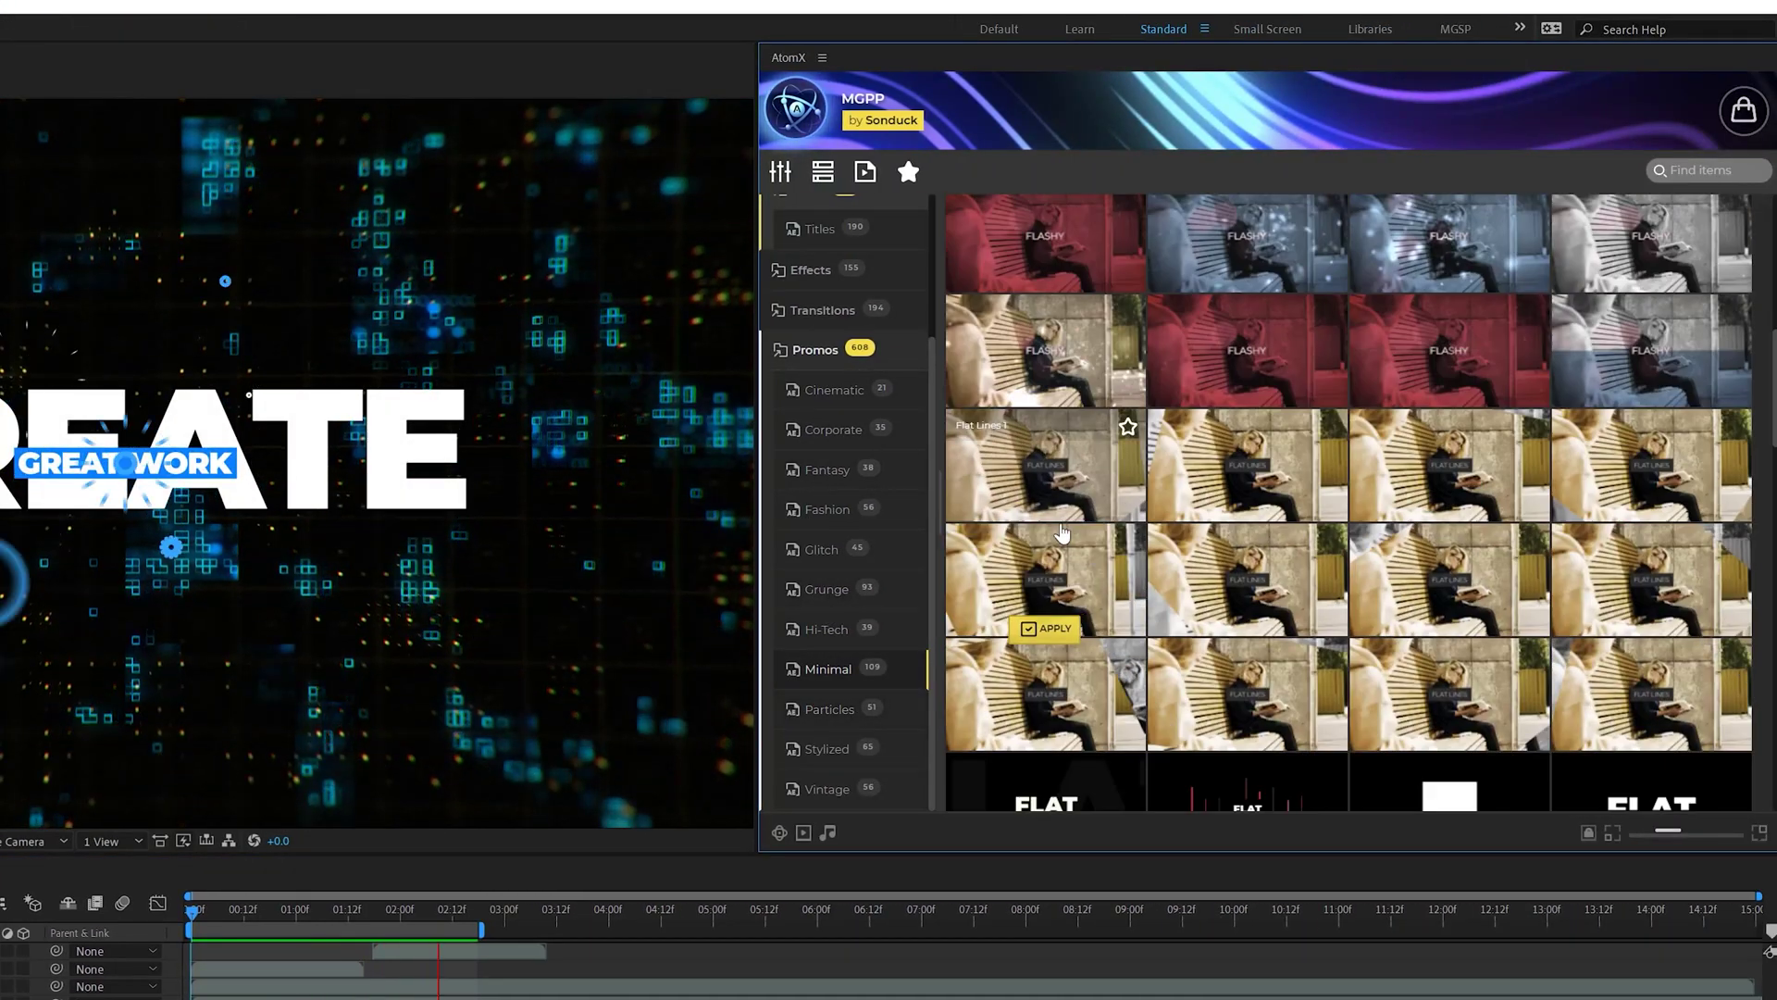
{"action": "scroll", "coordinate": [972, 408], "scroll_direction": "up", "scroll_amount": 3}
{"action": "left_click", "coordinate": [811, 270]}
{"action": "scroll", "coordinate": [853, 518], "scroll_direction": "up", "scroll_amount": 2}
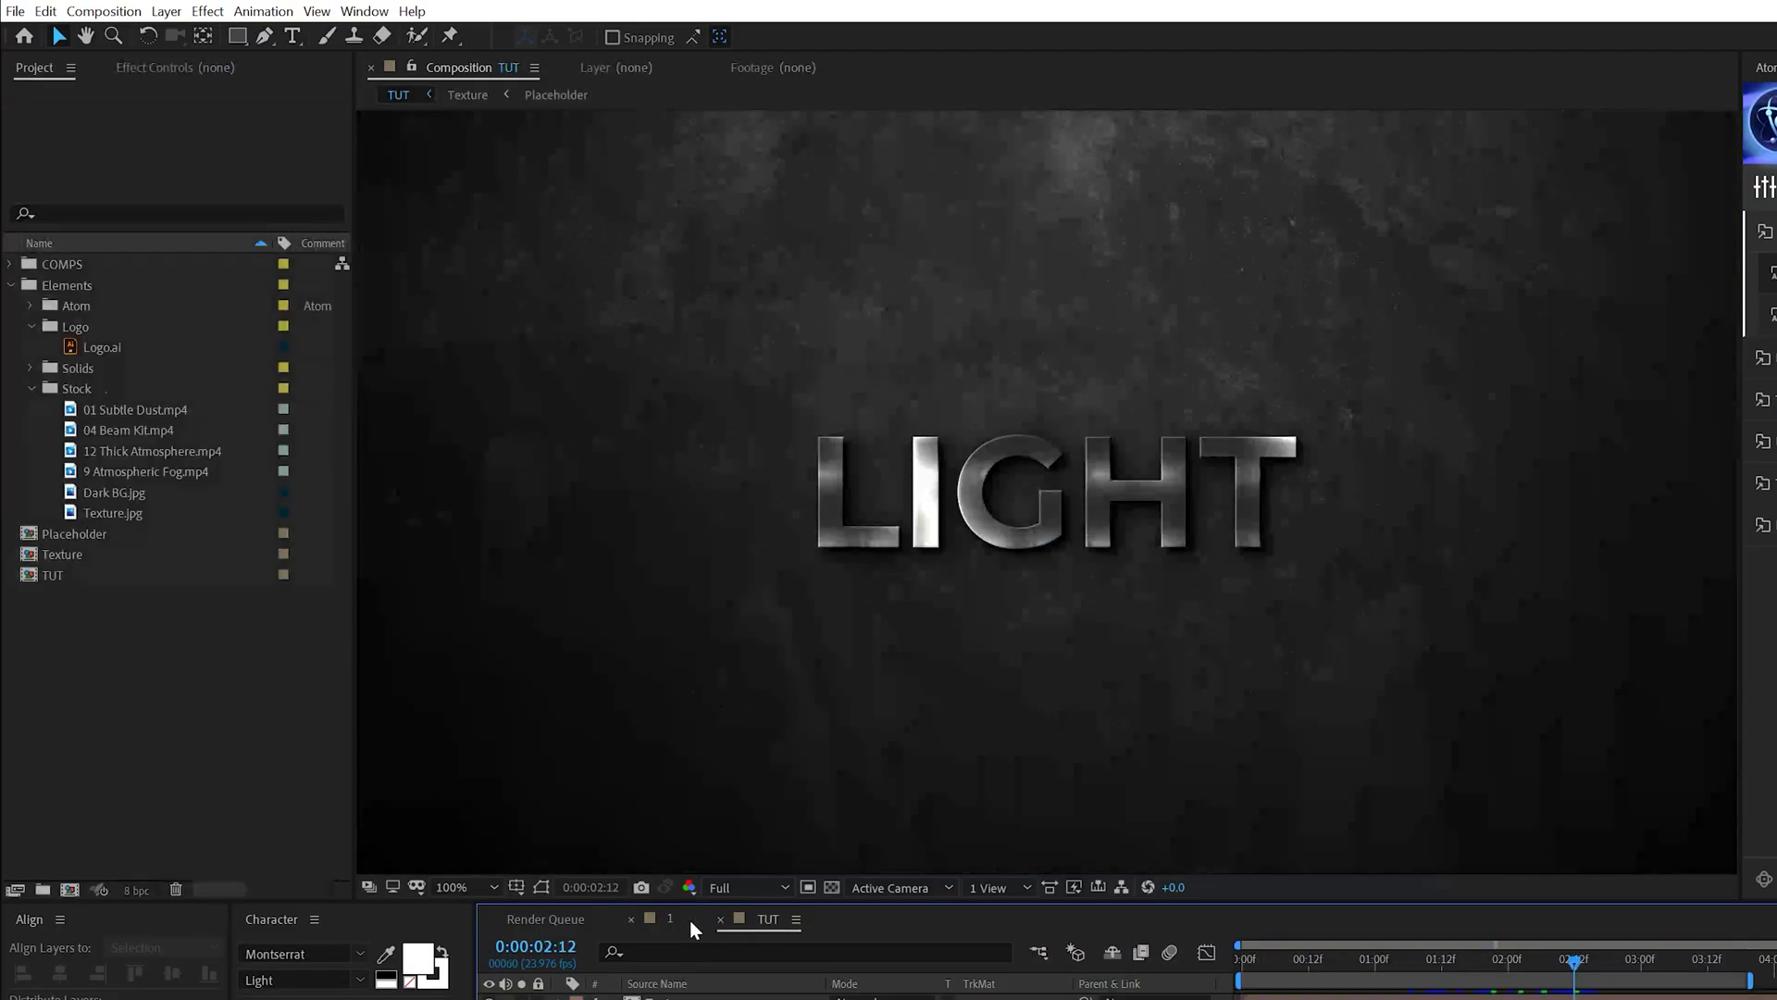
Add 9 Atmospheric Fog.mp4 to the TUT timeline in Screen mode at 50% scale.
{"action": "left_click", "coordinate": [672, 918]}
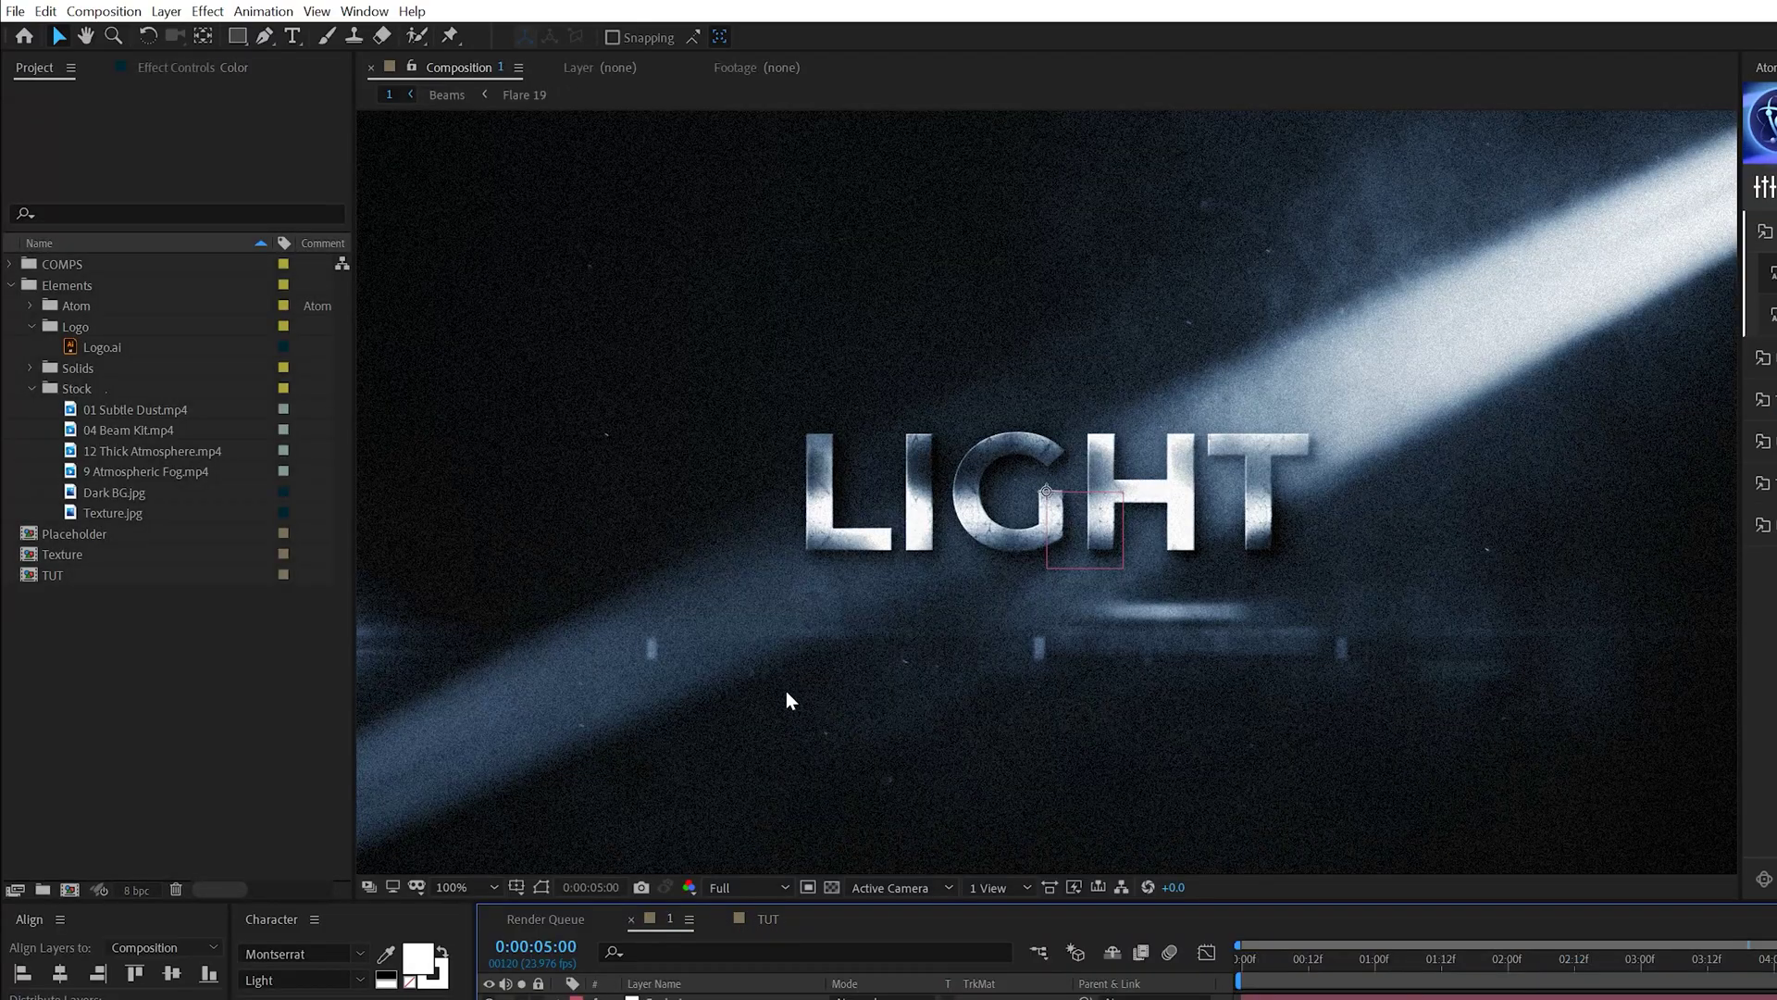
{"action": "left_click", "coordinate": [762, 922]}
{"action": "left_click", "coordinate": [136, 473]}
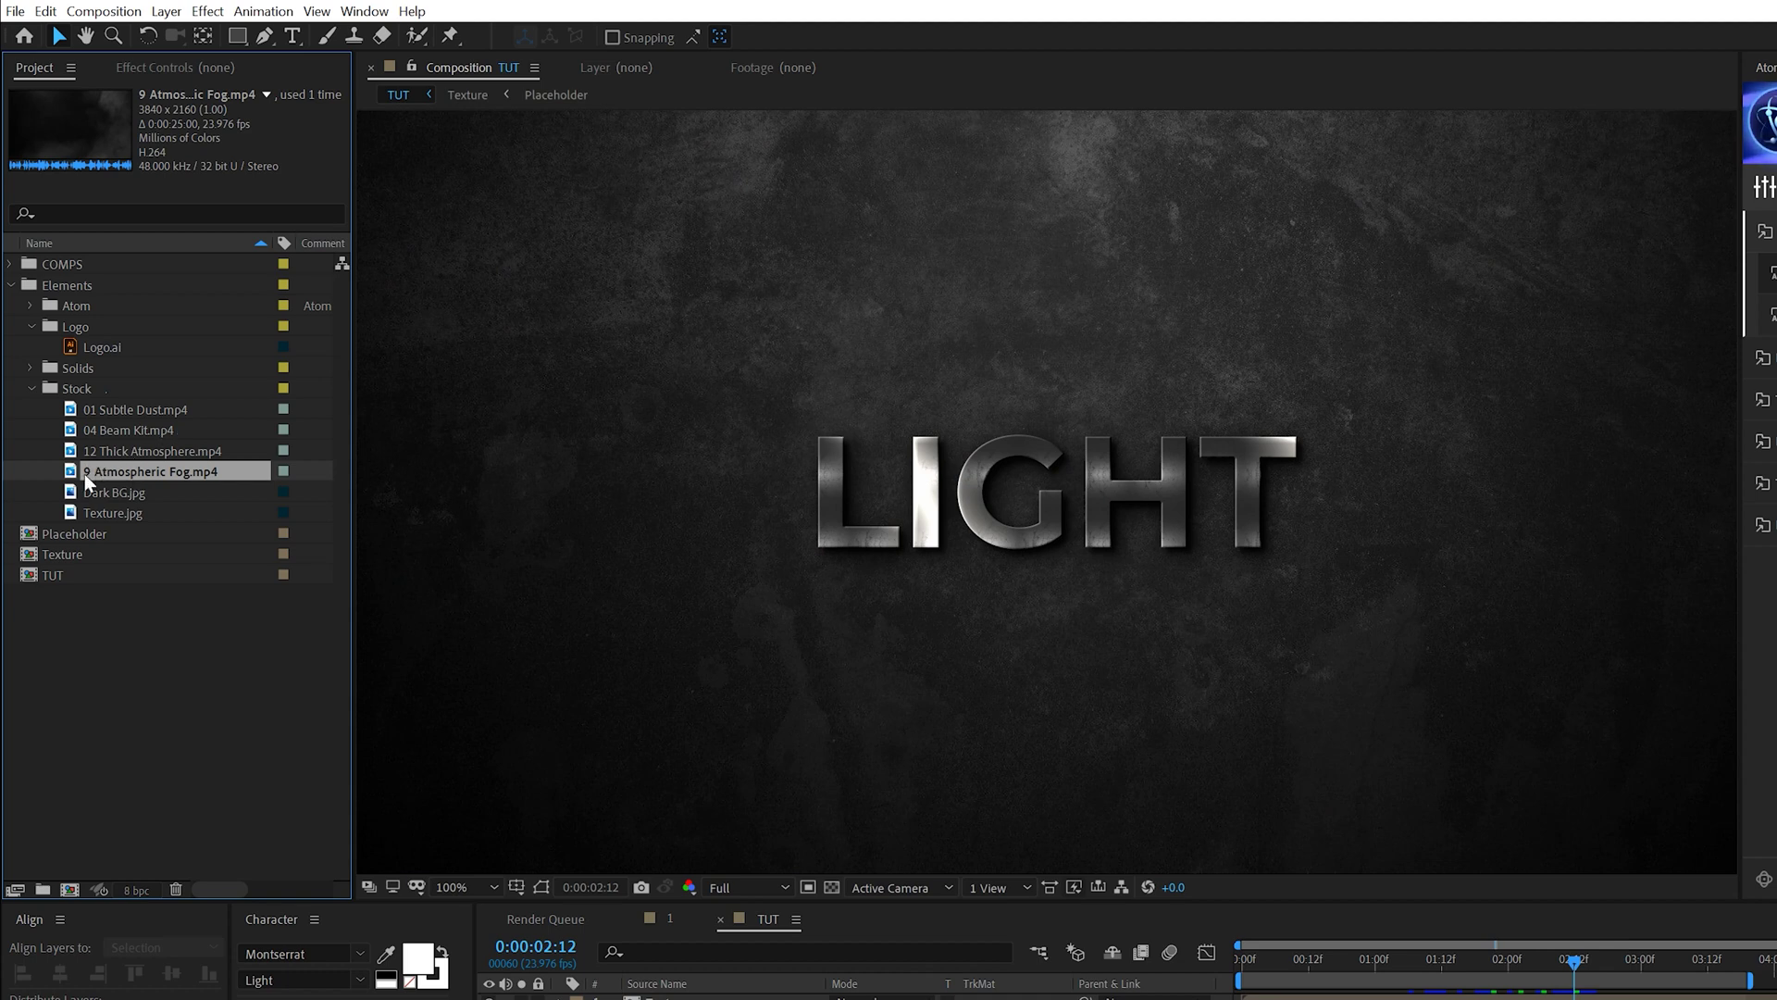
{"action": "left_click_drag", "start_coordinate": [92, 431], "coordinate": [526, 838]}
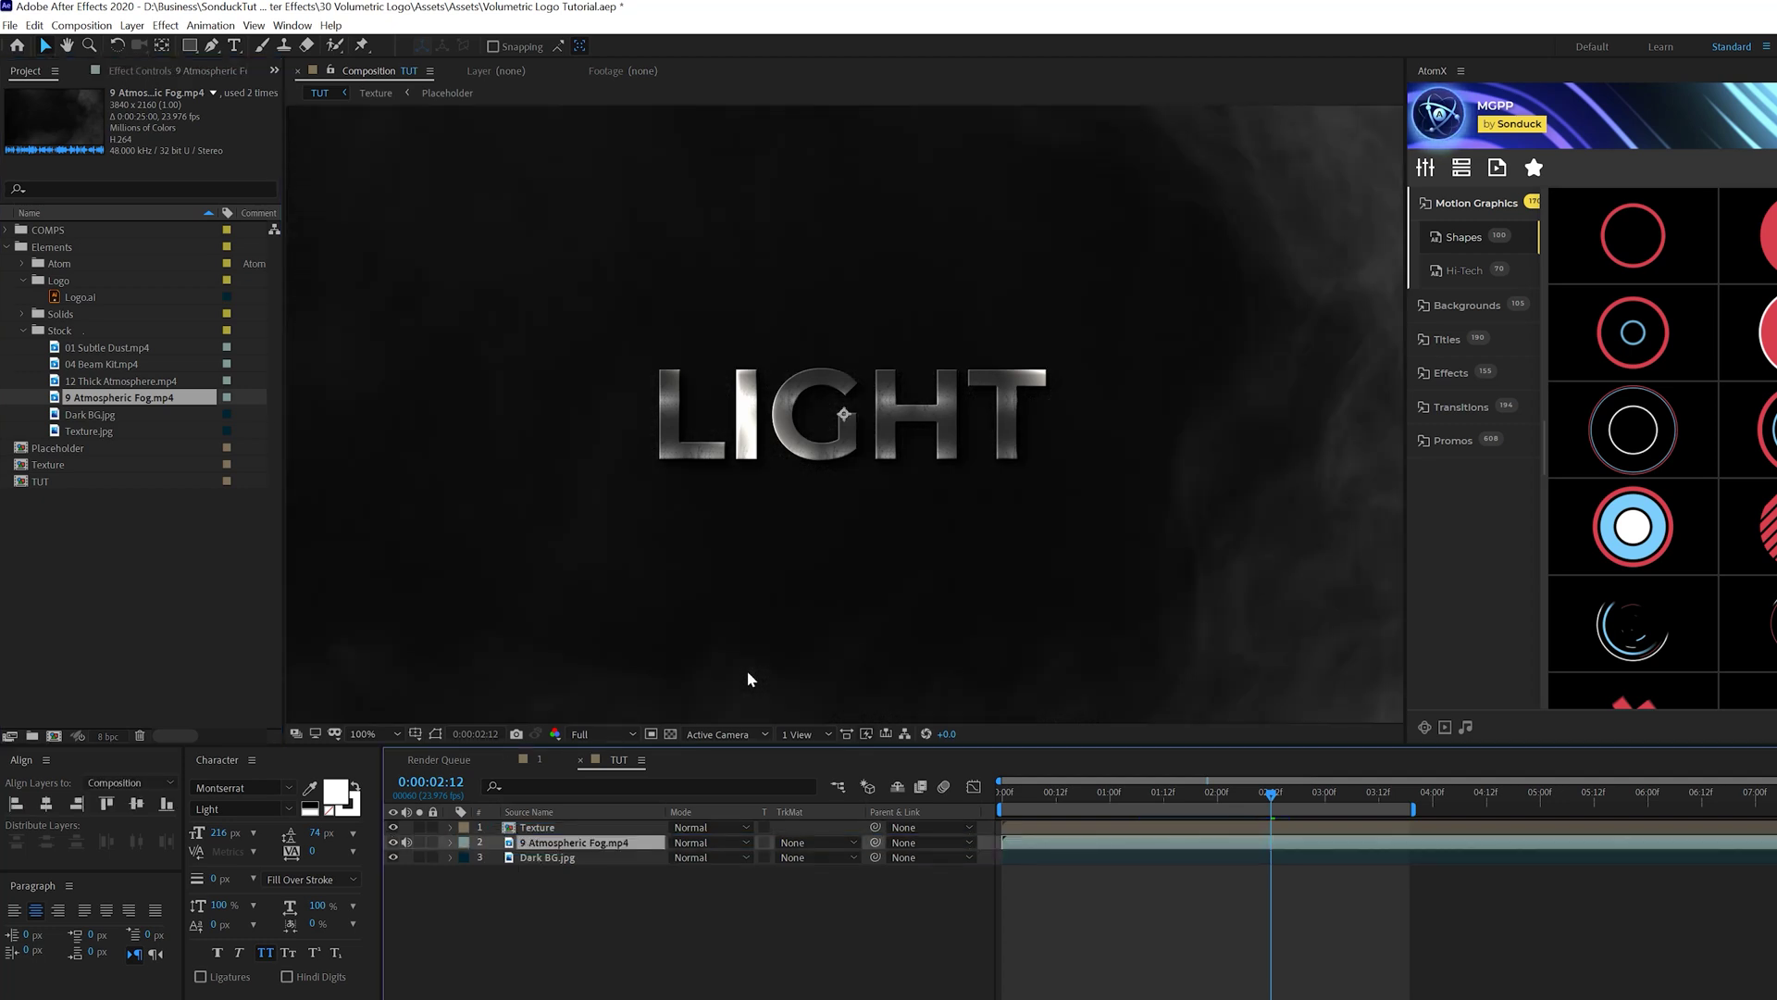
{"action": "left_click", "coordinate": [686, 844]}
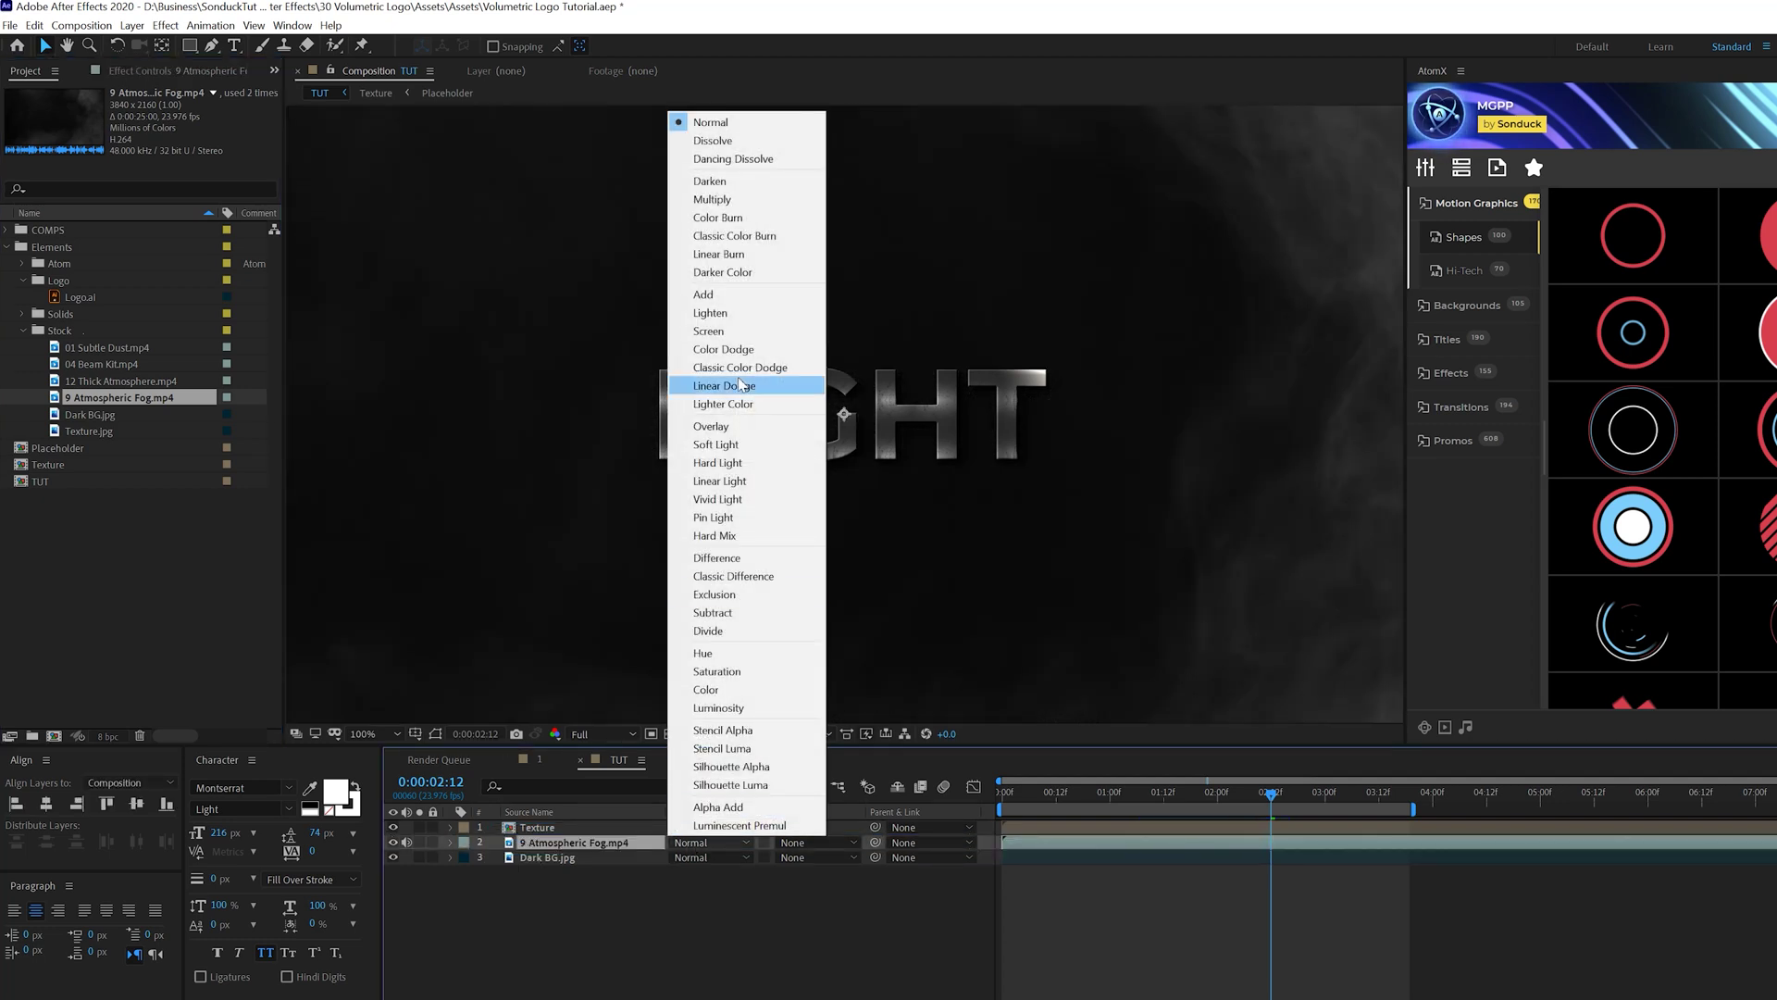
{"action": "left_click", "coordinate": [713, 326]}
{"action": "key", "text": "s"}
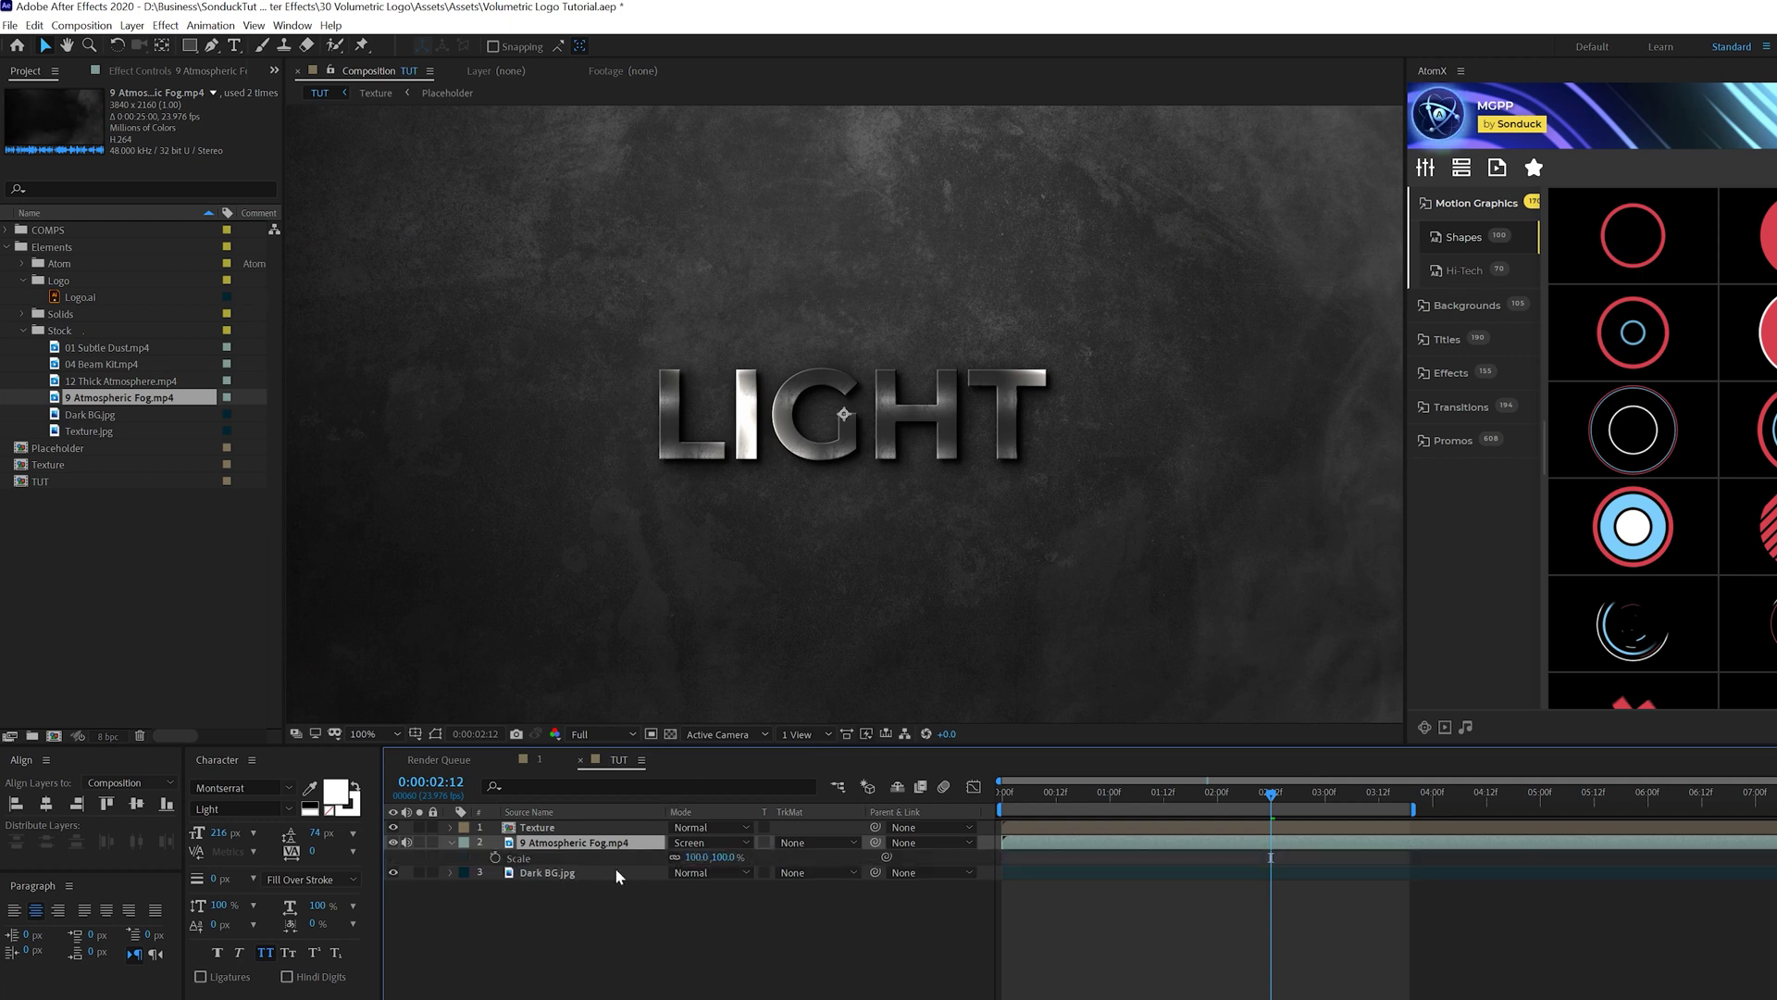
{"action": "type", "text": "500"}
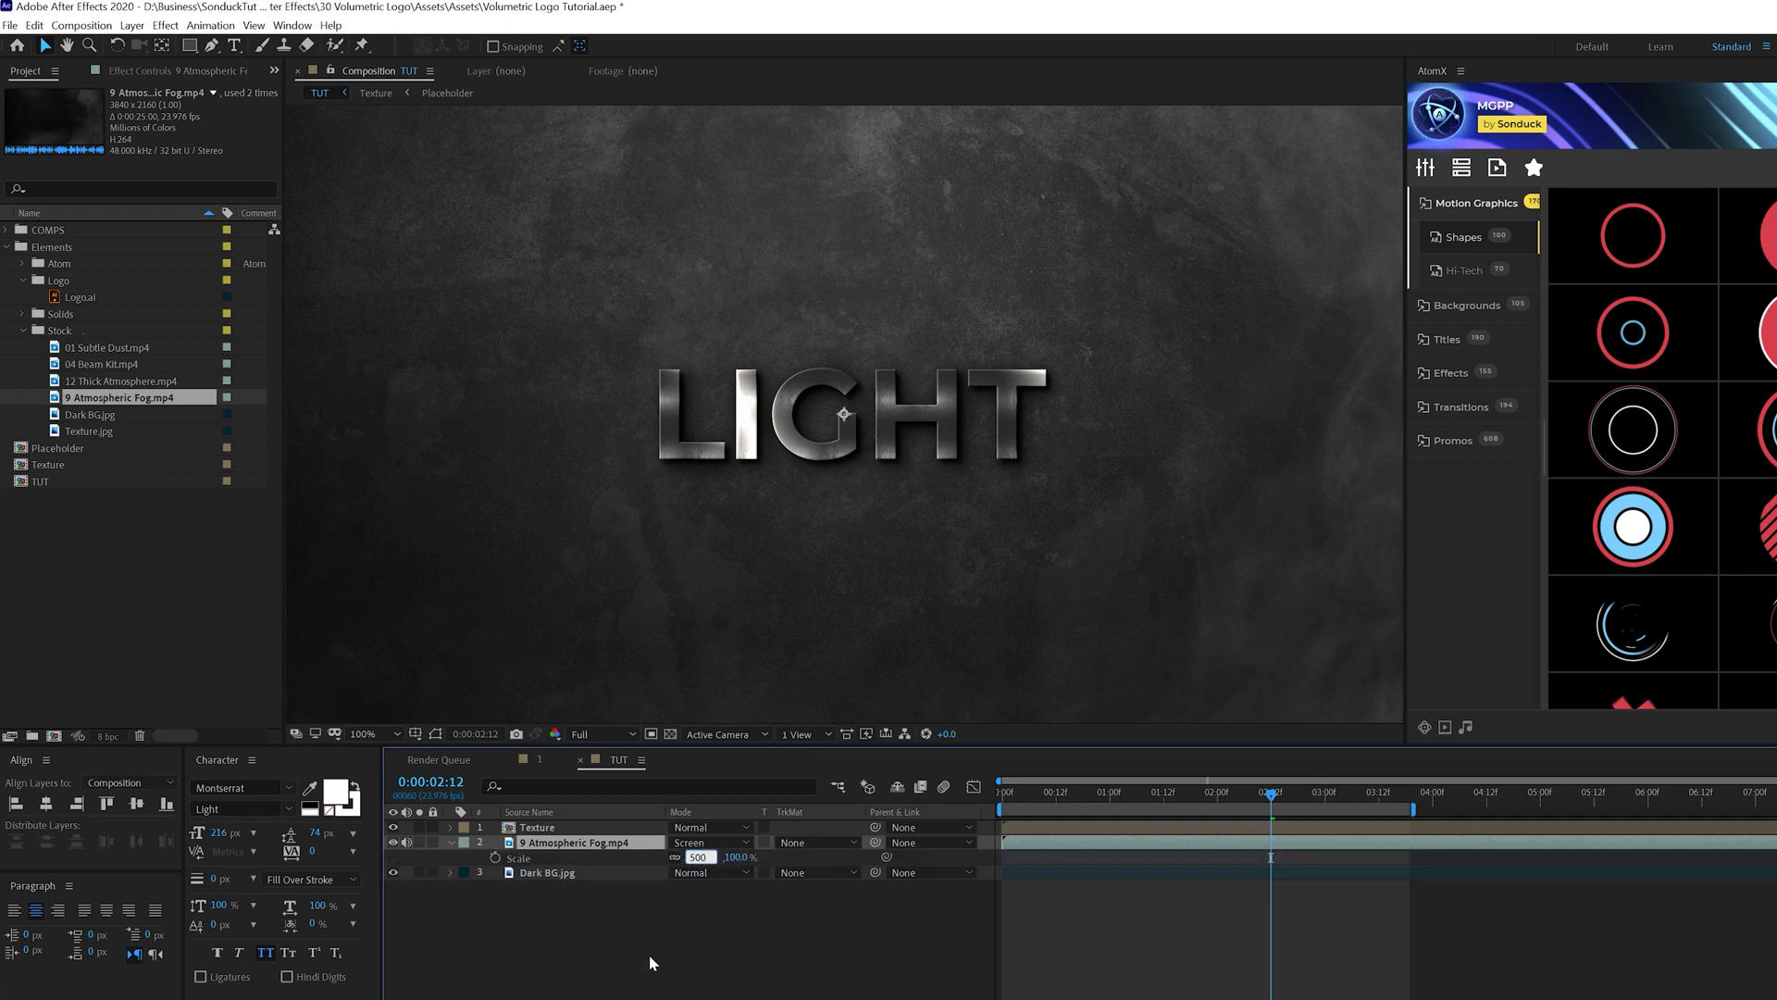
{"action": "left_click", "coordinate": [650, 963]}
Brighten the fog layer with a Curves adjustment bent upward.
{"action": "key", "text": "comma"}
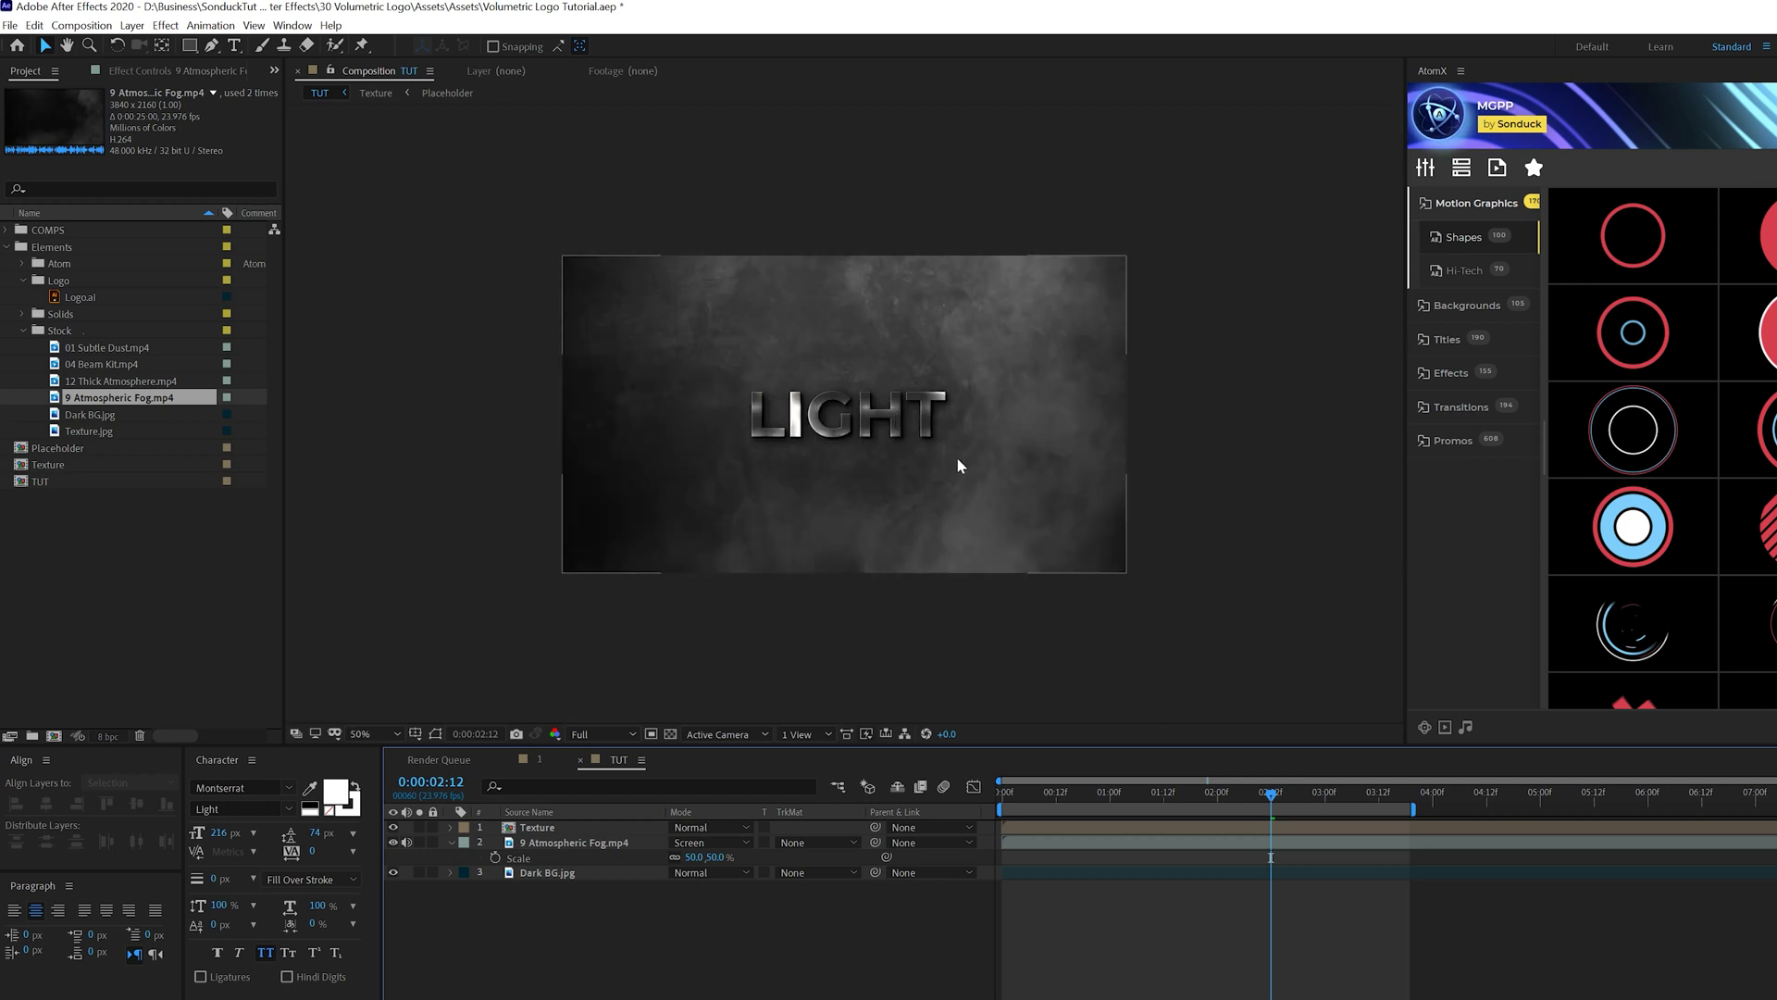
{"action": "left_click", "coordinate": [957, 457]}
{"action": "left_click", "coordinate": [164, 25]}
{"action": "mouse_move", "coordinate": [212, 212]}
{"action": "left_click", "coordinate": [485, 542]}
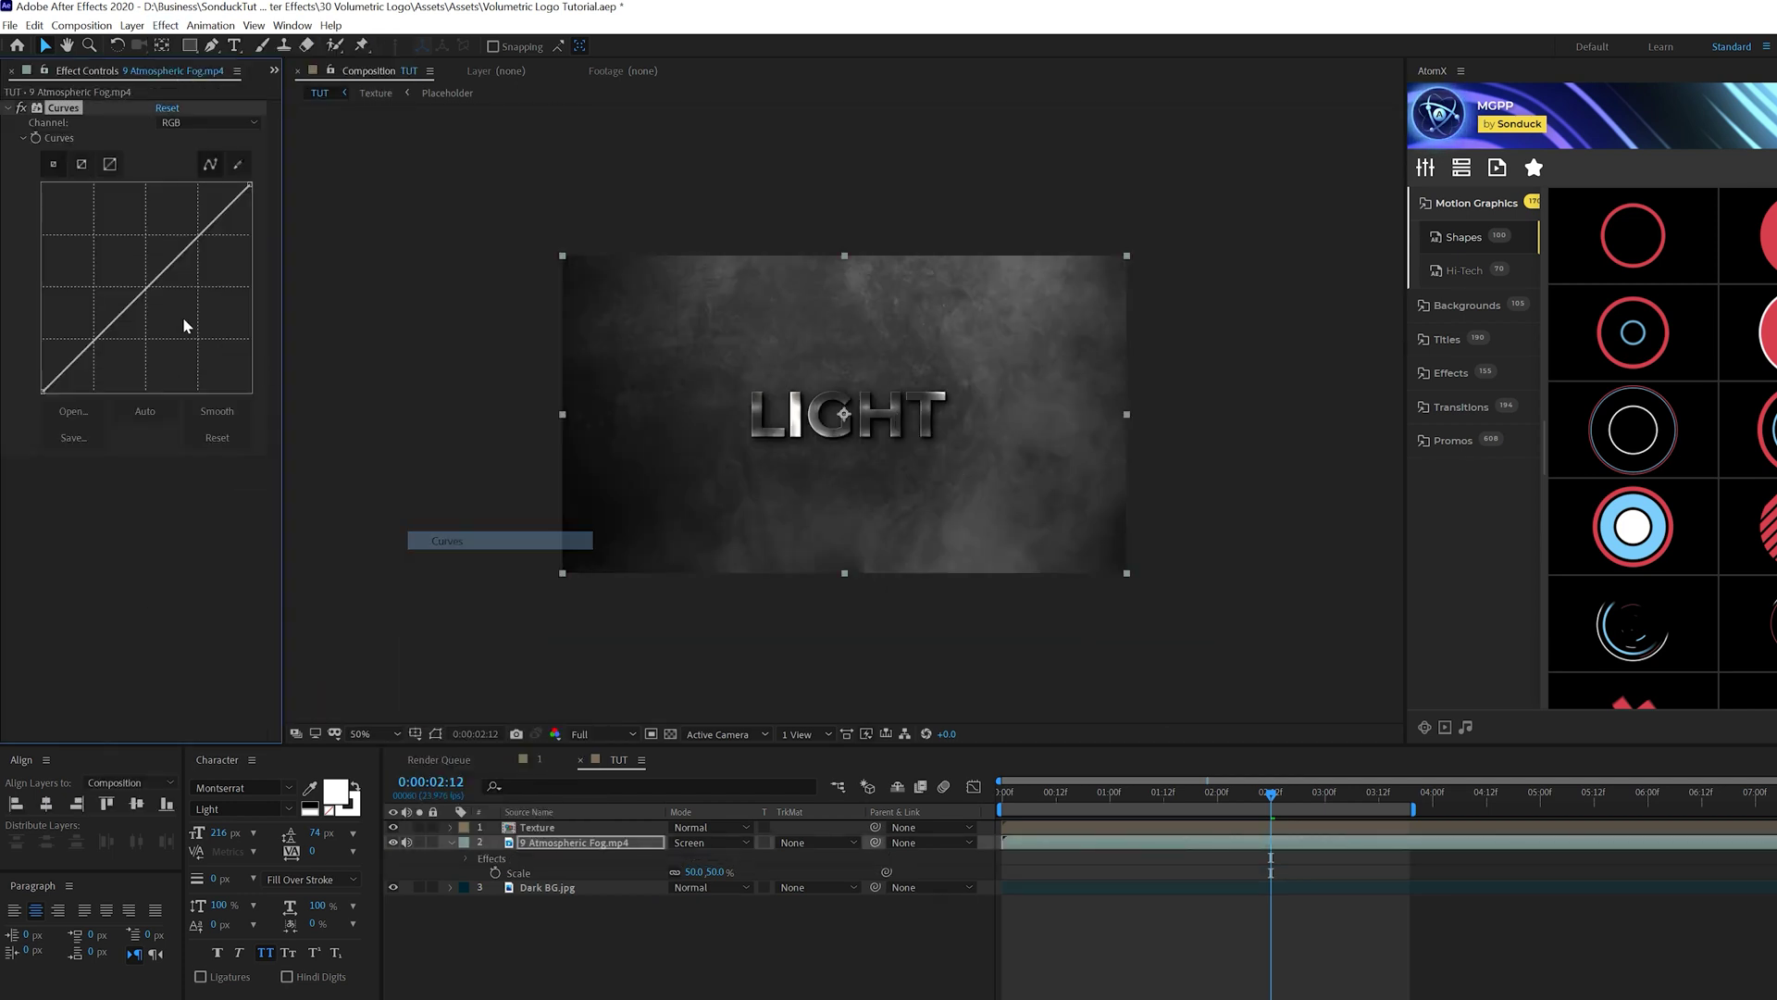
{"action": "left_click_drag", "start_coordinate": [139, 285], "coordinate": [124, 279]}
Drag 12 Thick Atmosphere from the project footage list into the TUT comp.
{"action": "key", "text": "period"}
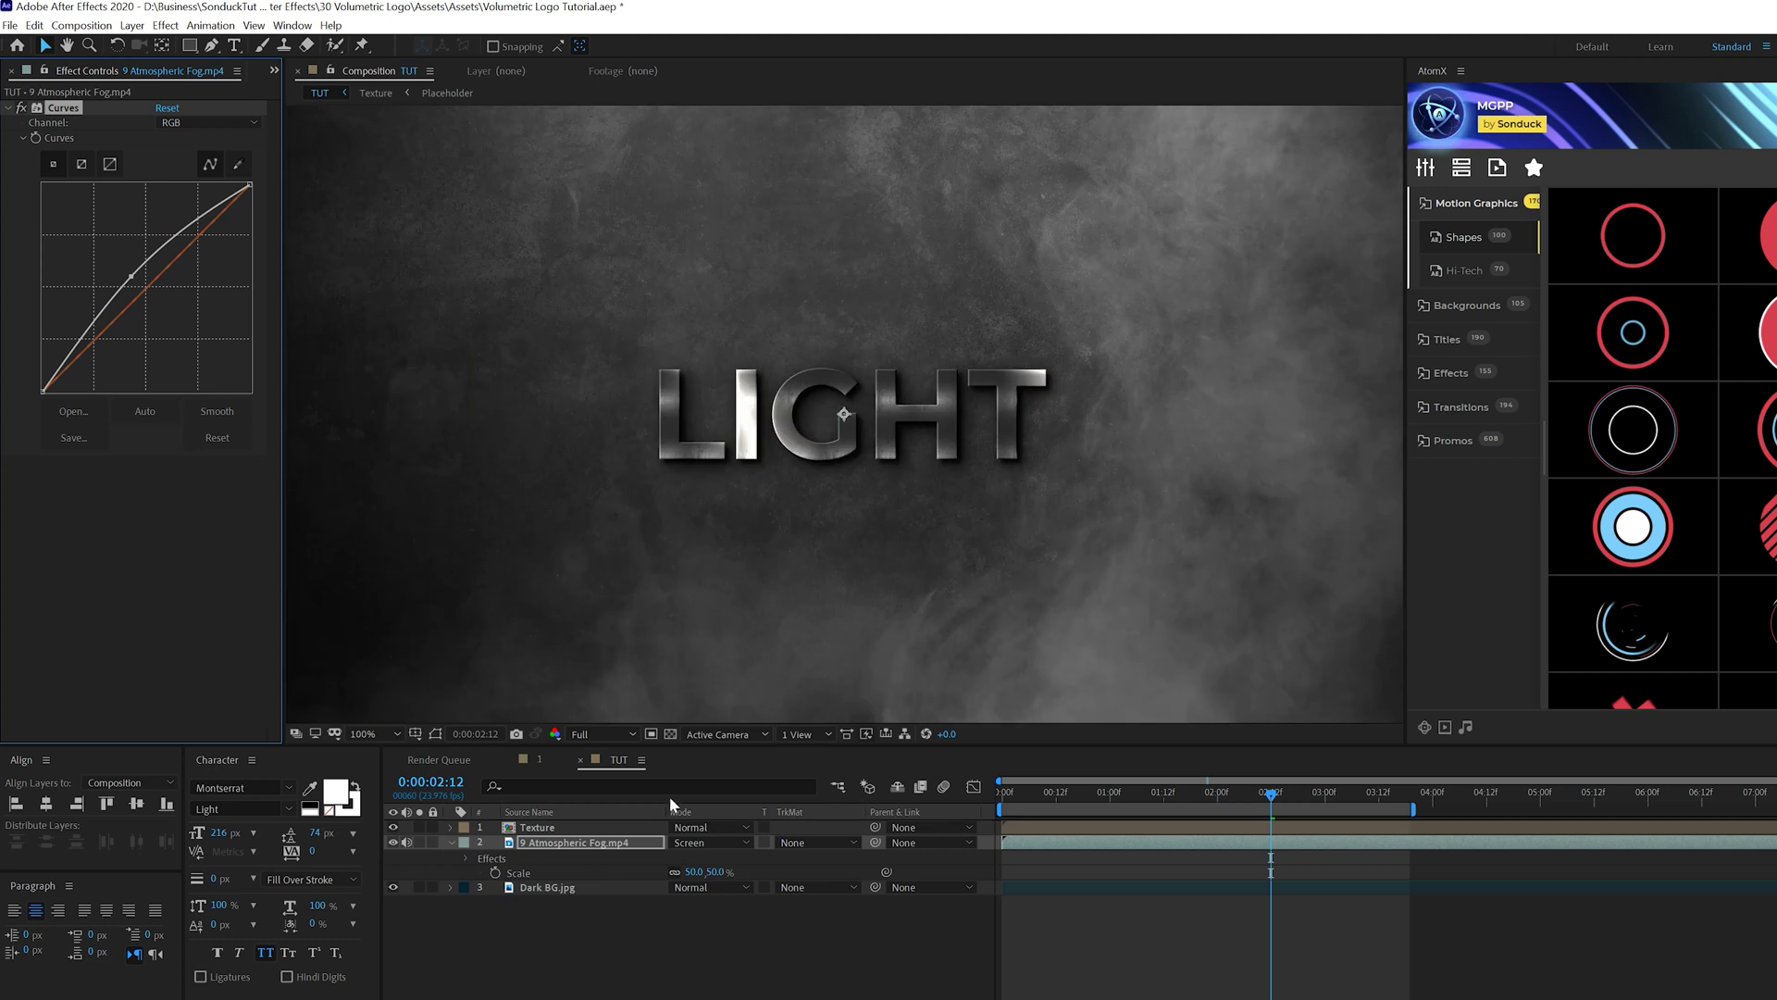
{"action": "key", "text": "ctrl+0"}
{"action": "left_click_drag", "start_coordinate": [130, 381], "coordinate": [551, 839]}
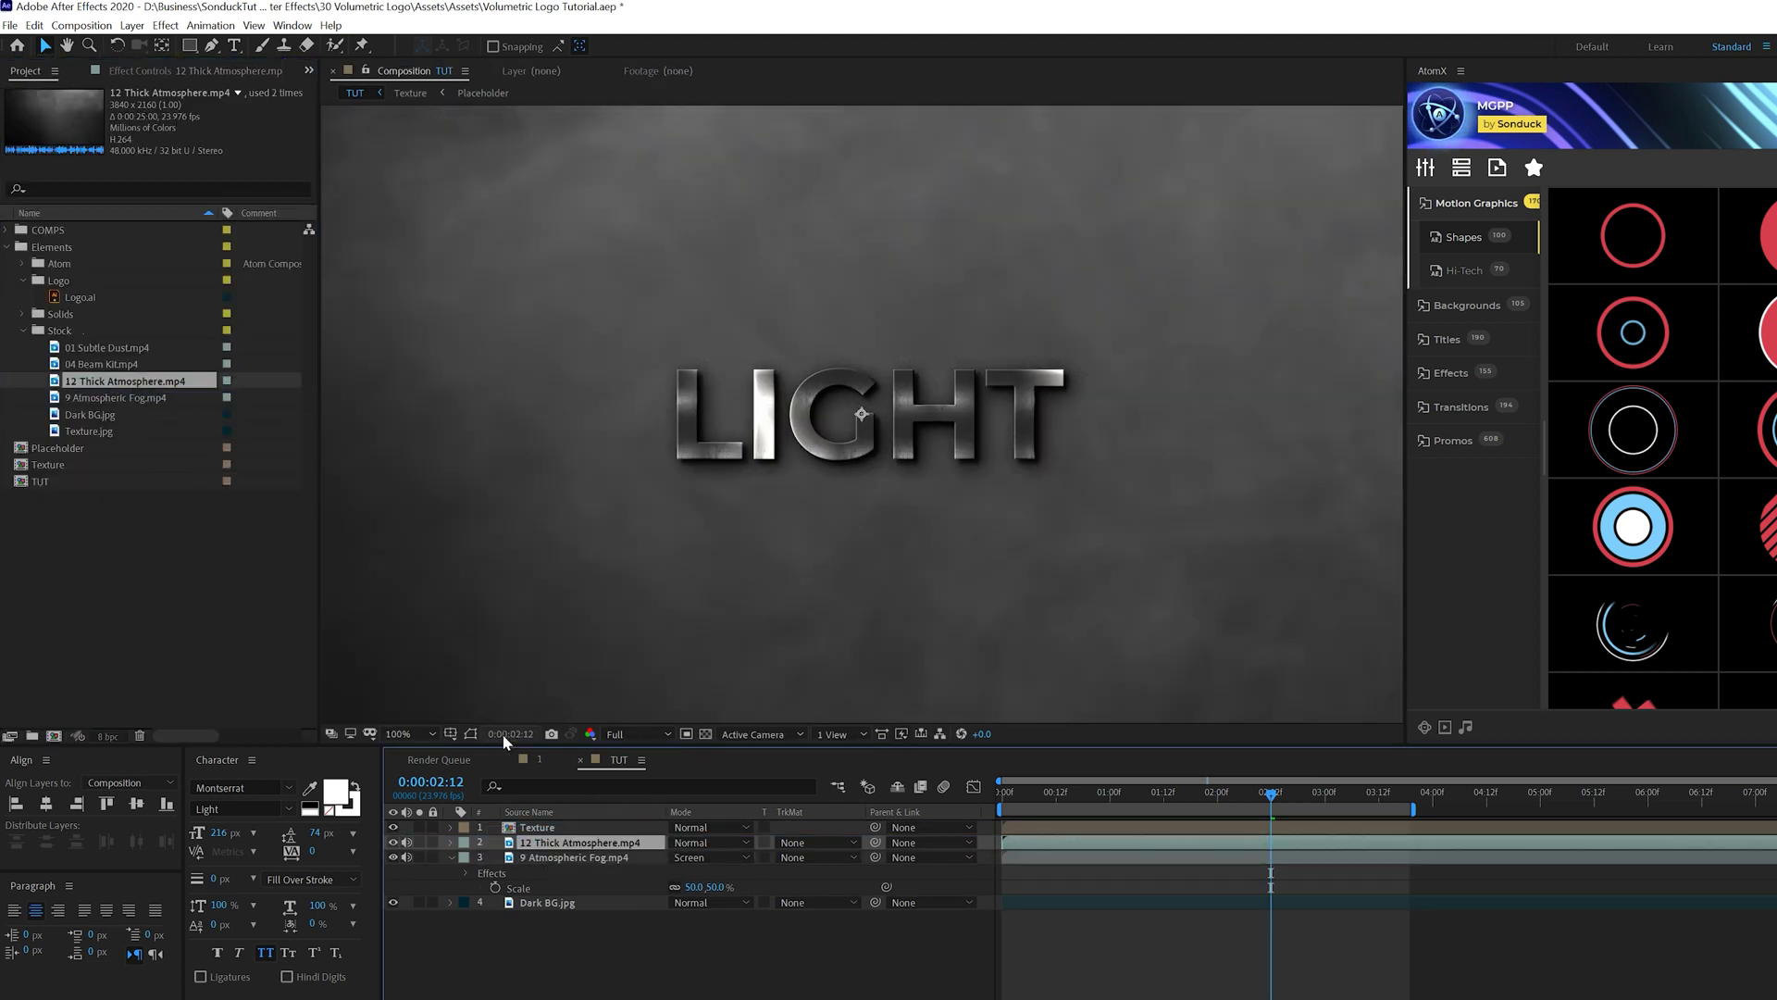
Set the Thick Atmosphere layer to Screen and darken it with a pulled-down Curves.
{"action": "left_click", "coordinate": [705, 843]}
{"action": "left_click", "coordinate": [722, 331]}
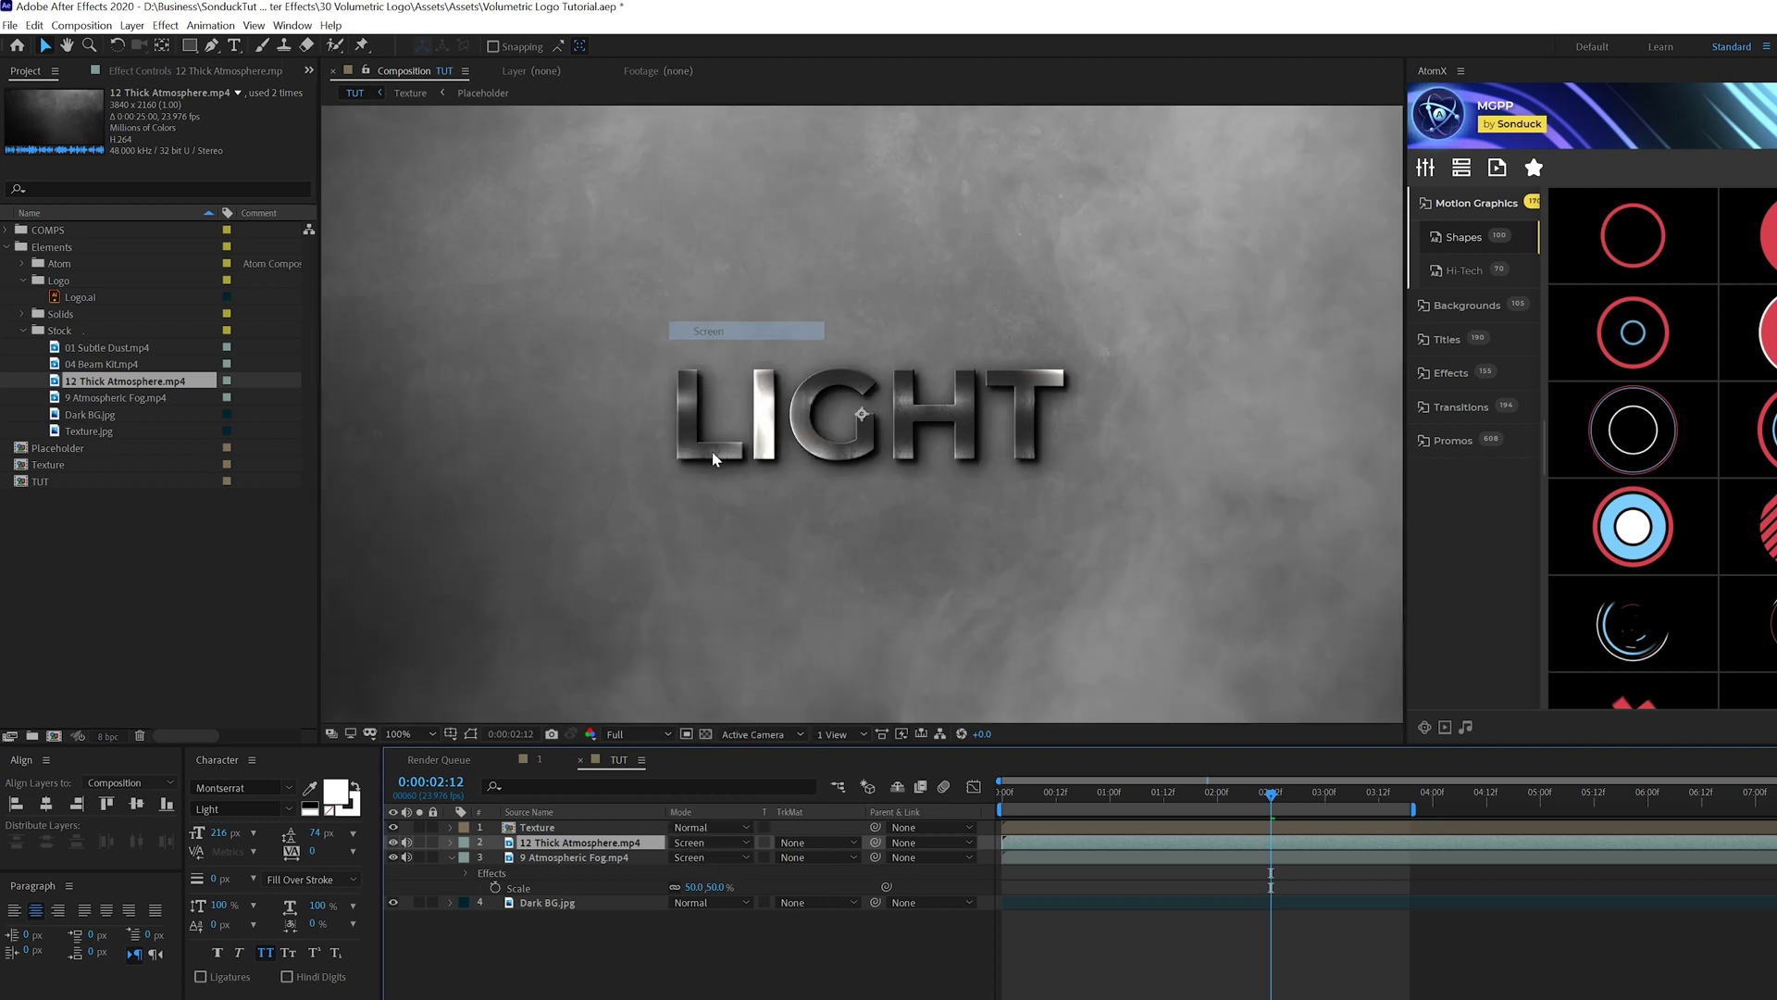
{"action": "left_click", "coordinate": [165, 25]}
{"action": "mouse_move", "coordinate": [305, 213]}
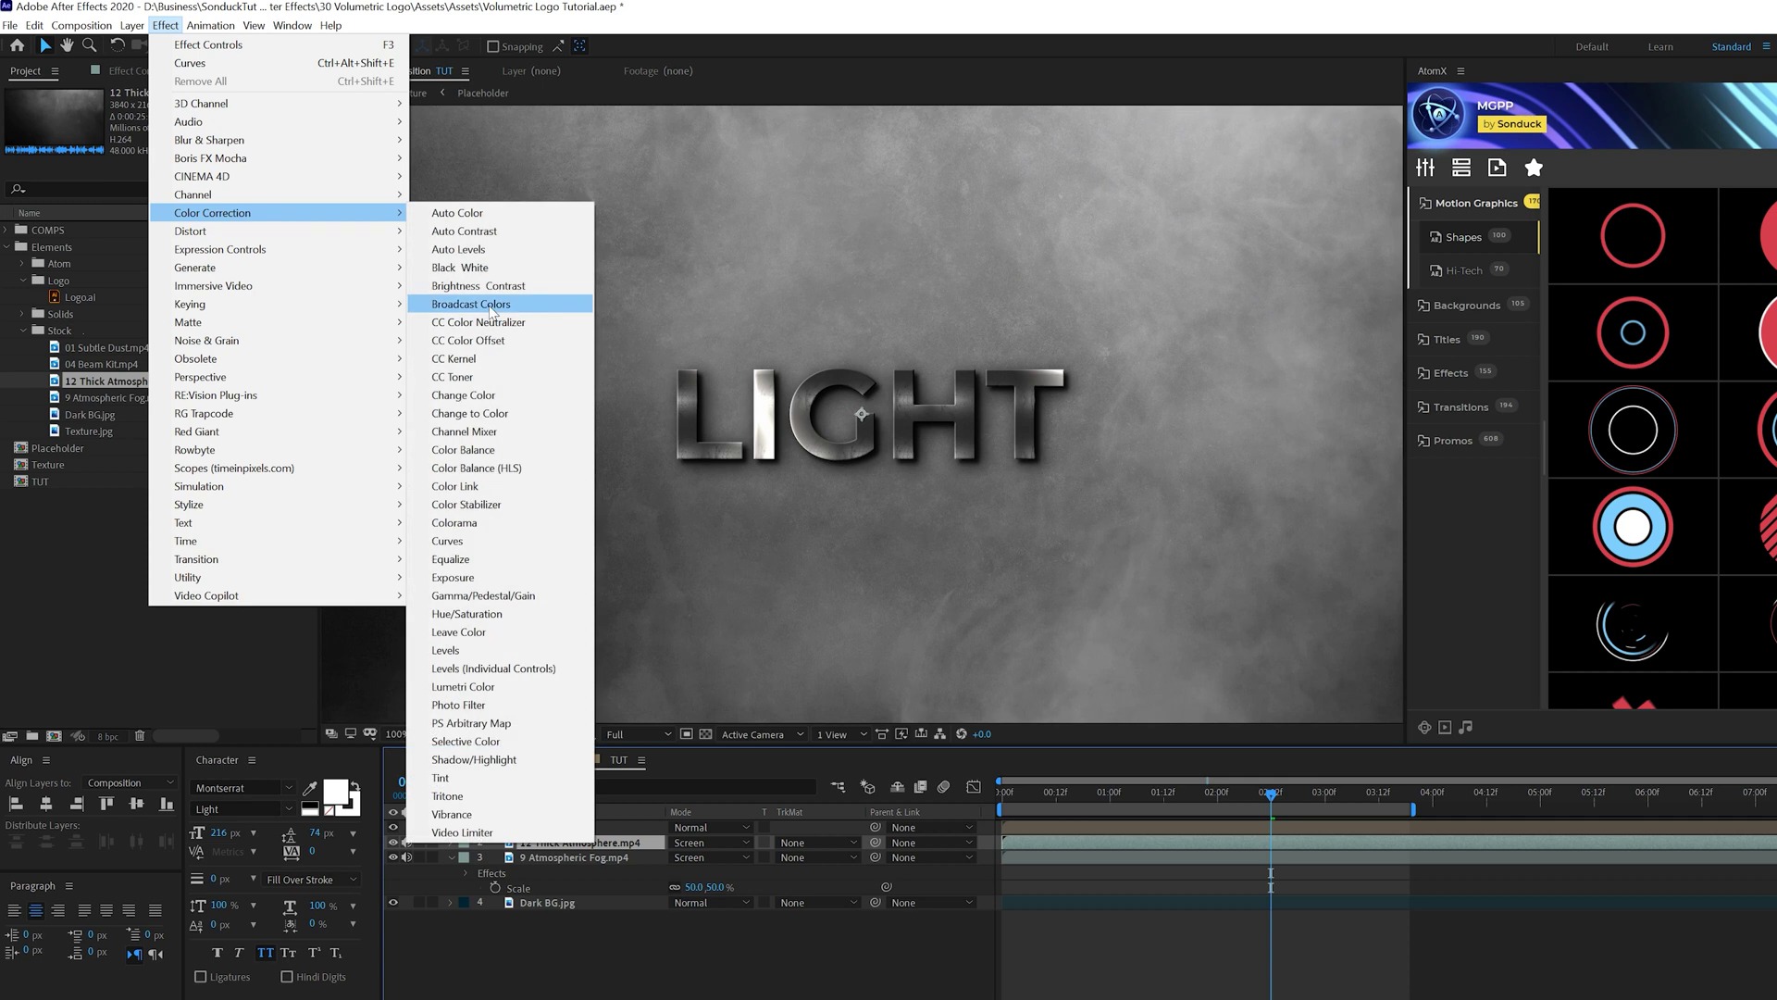
{"action": "left_click", "coordinate": [461, 538]}
{"action": "left_click_drag", "start_coordinate": [156, 280], "coordinate": [176, 303]}
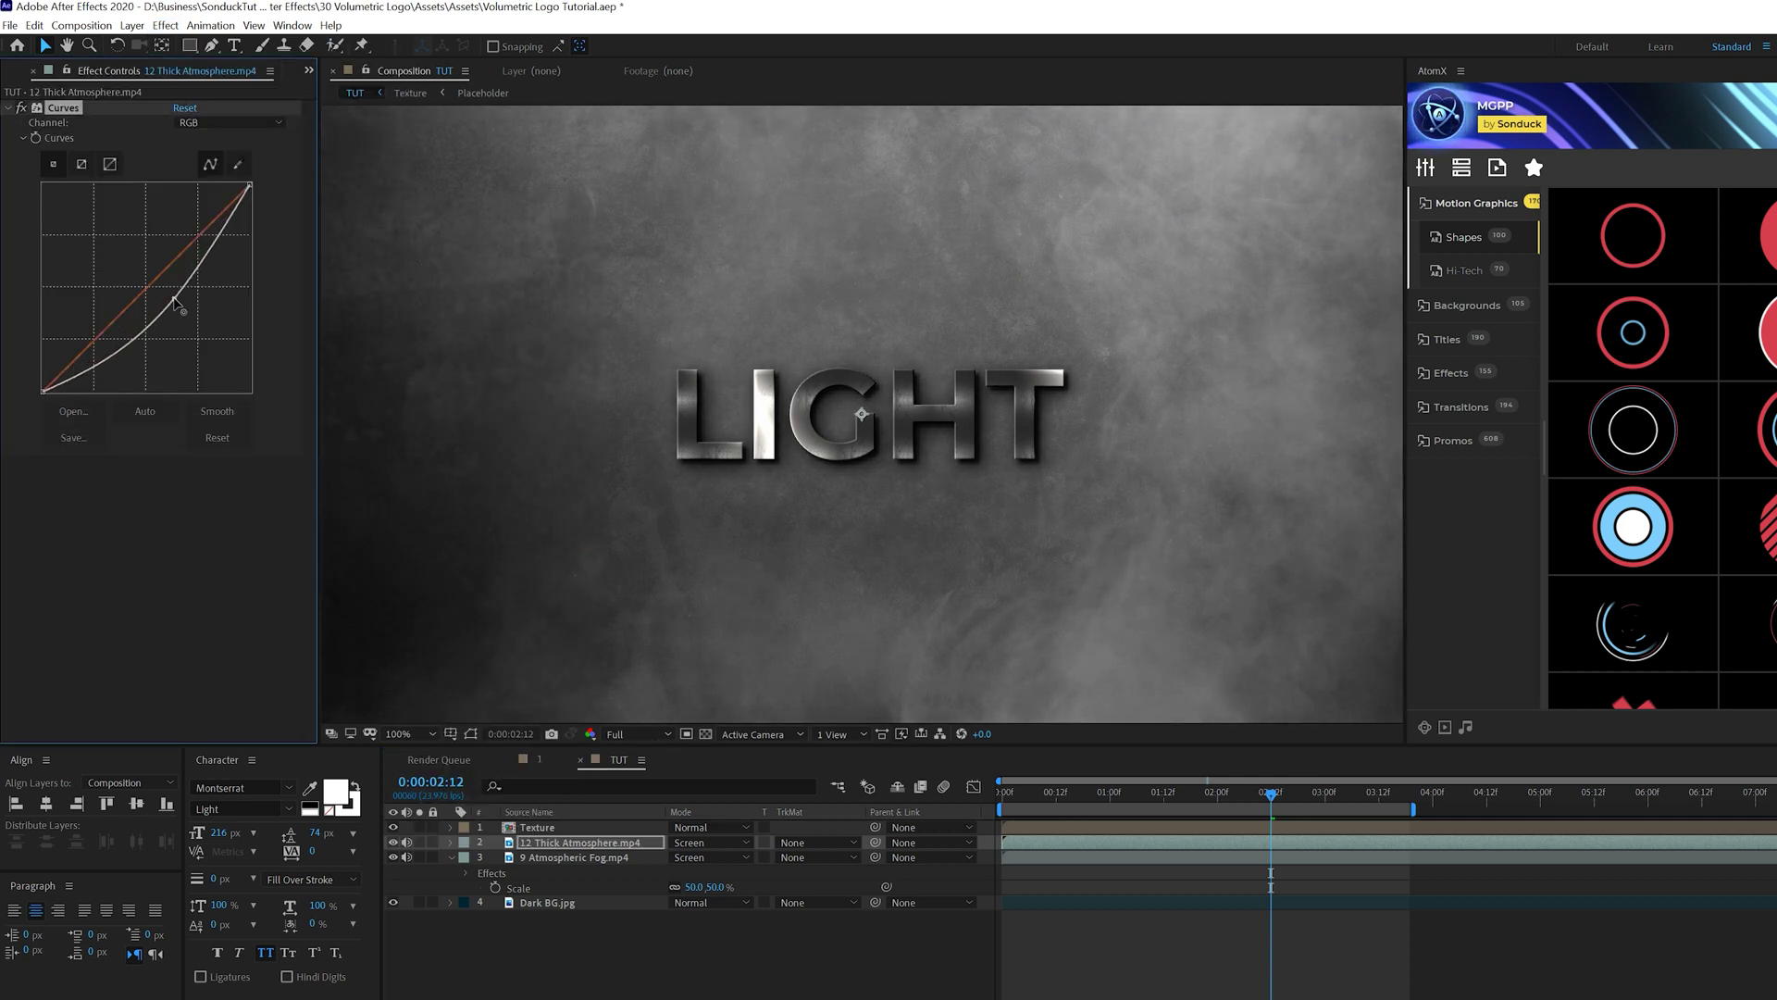
Toggle the Thick Atmosphere layer off and on to compare, then deselect and collapse the layers.
{"action": "left_click", "coordinate": [395, 844]}
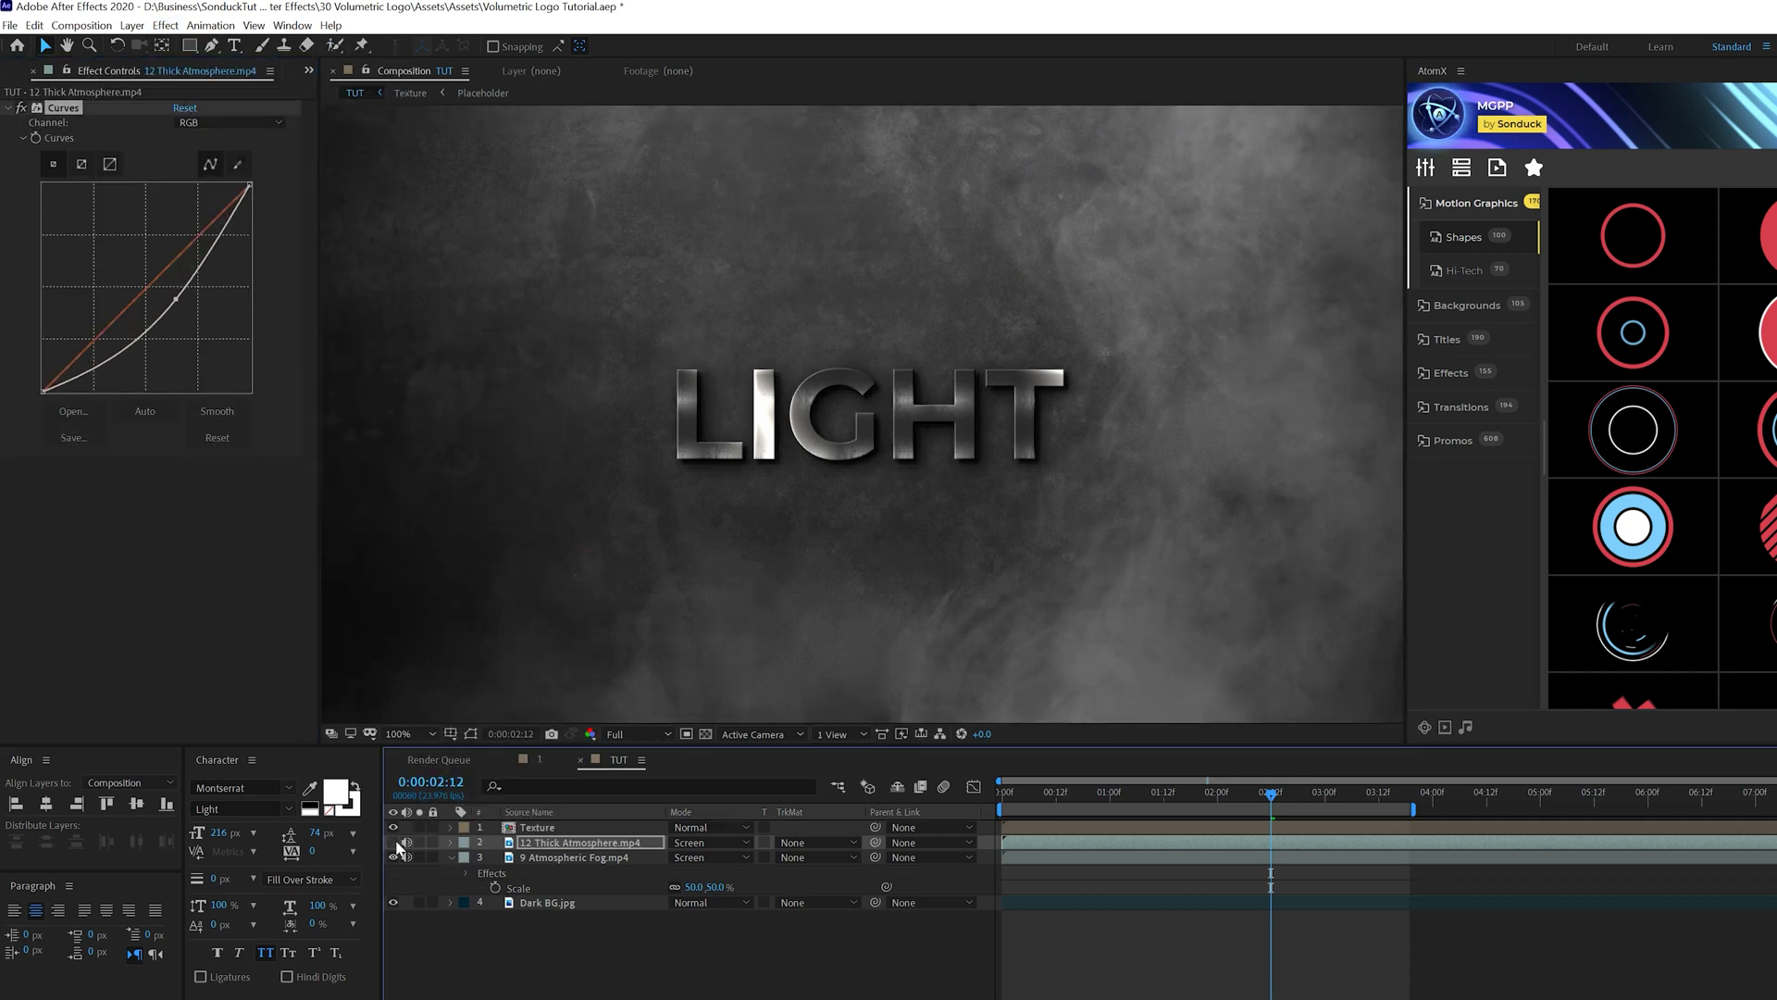
{"action": "left_click", "coordinate": [395, 844]}
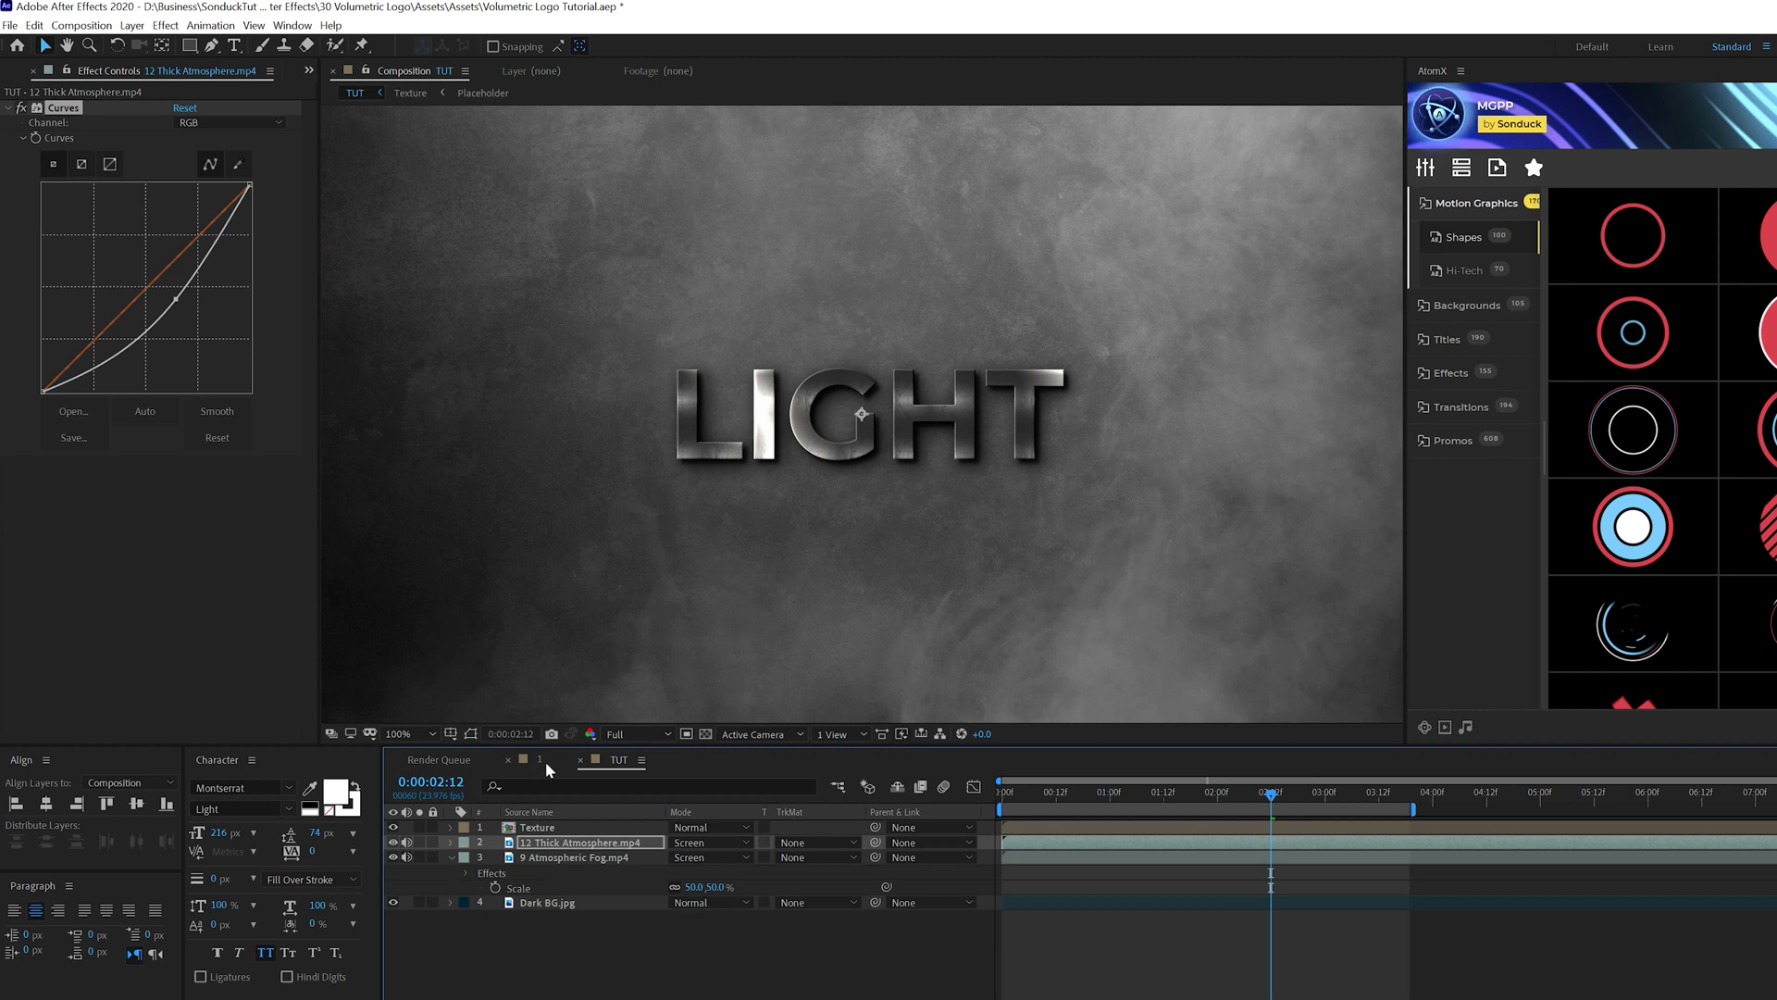
{"action": "left_click", "coordinate": [462, 860]}
{"action": "left_click", "coordinate": [450, 858]}
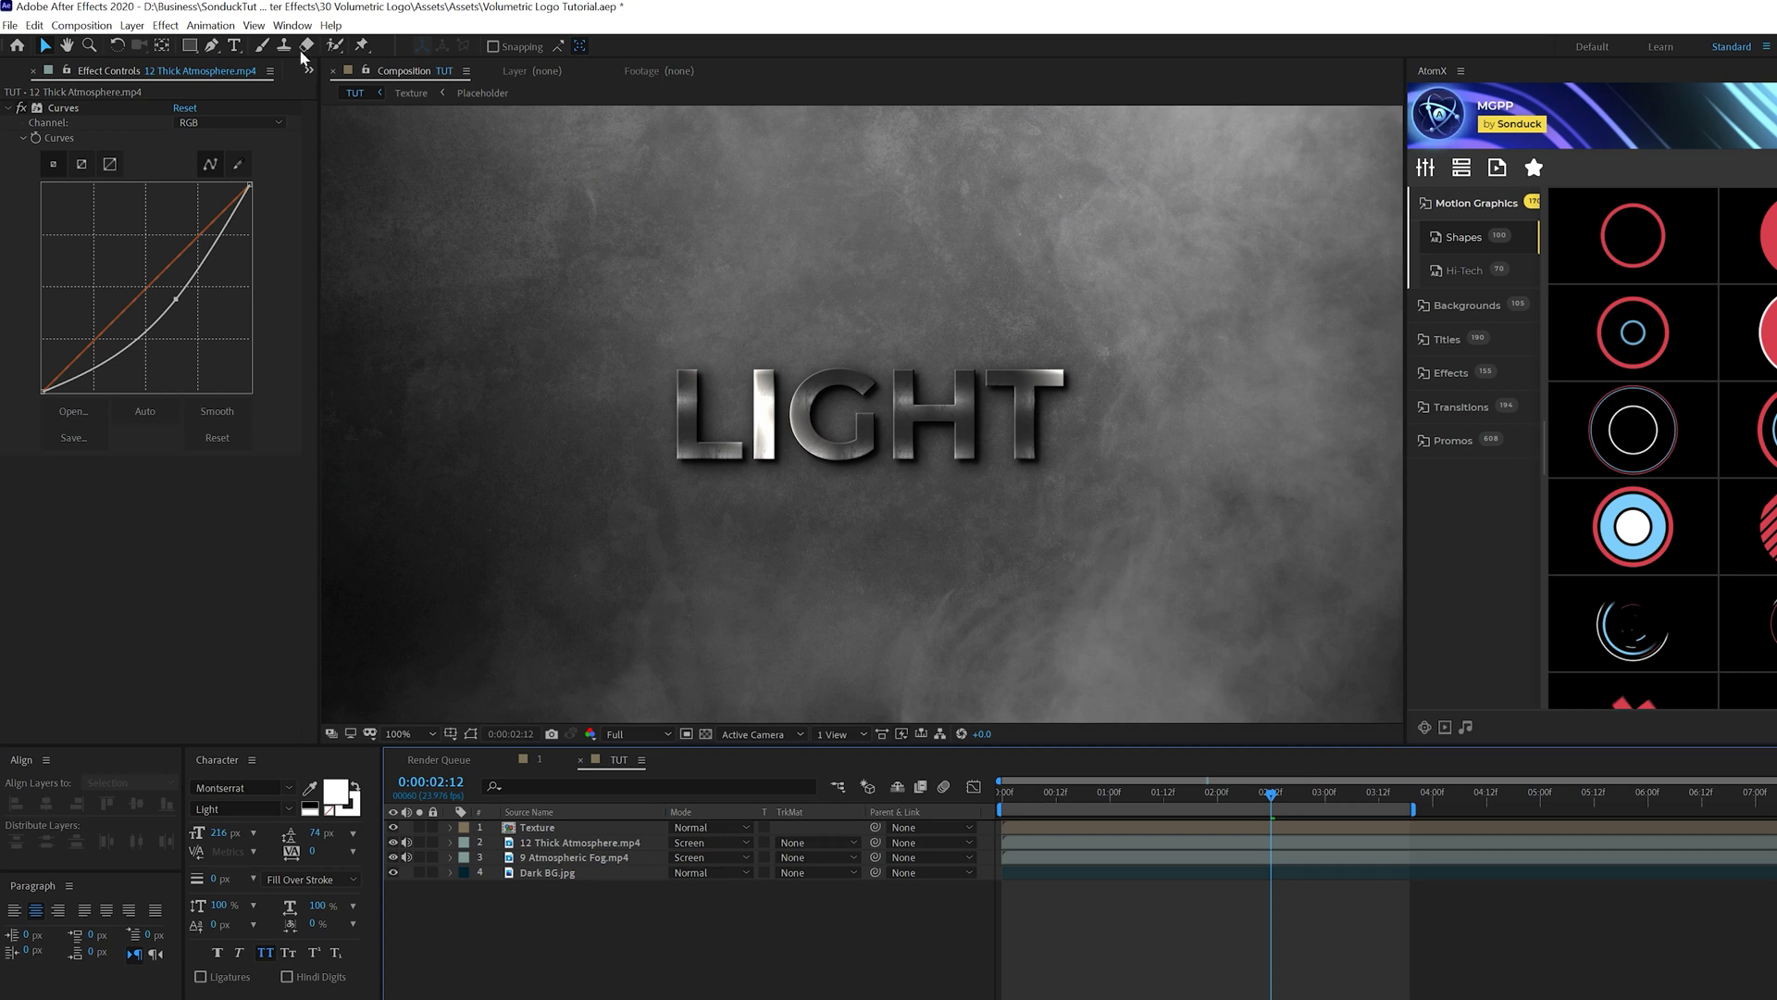
Preview 04 Beam Kit.mp4 and place it as the top layer of the TUT comp.
{"action": "left_click", "coordinate": [16, 74]}
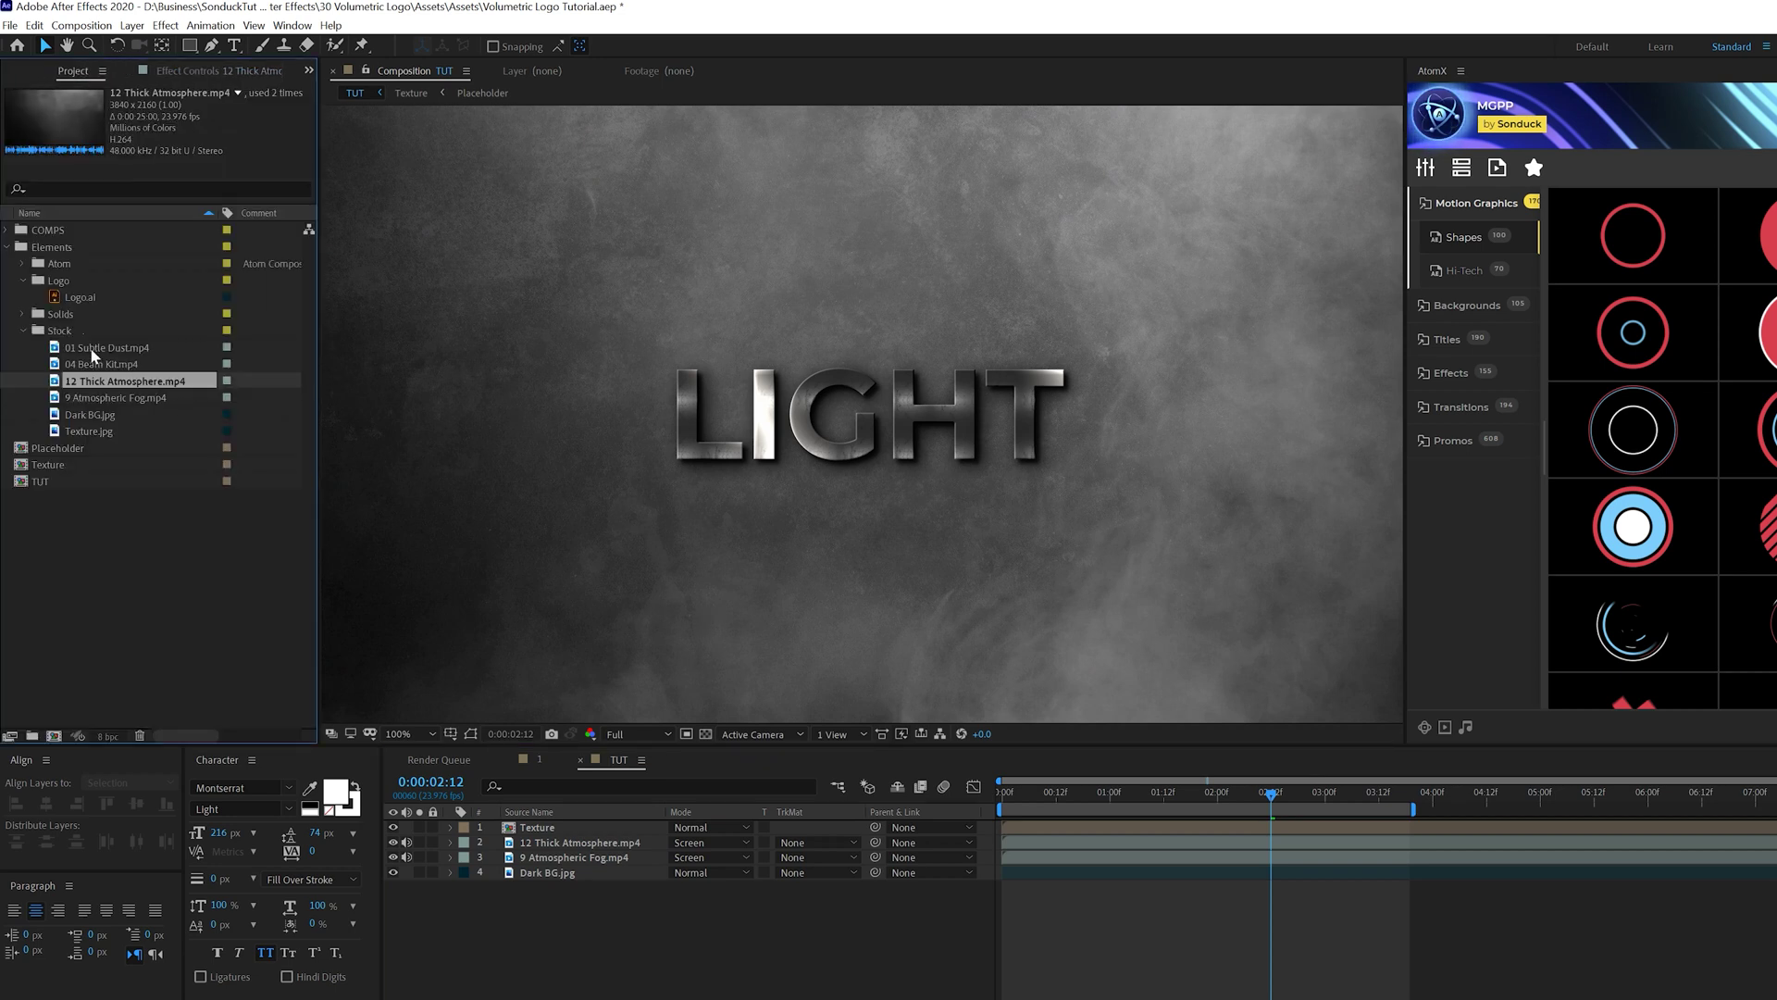
{"action": "double_click", "coordinate": [70, 365]}
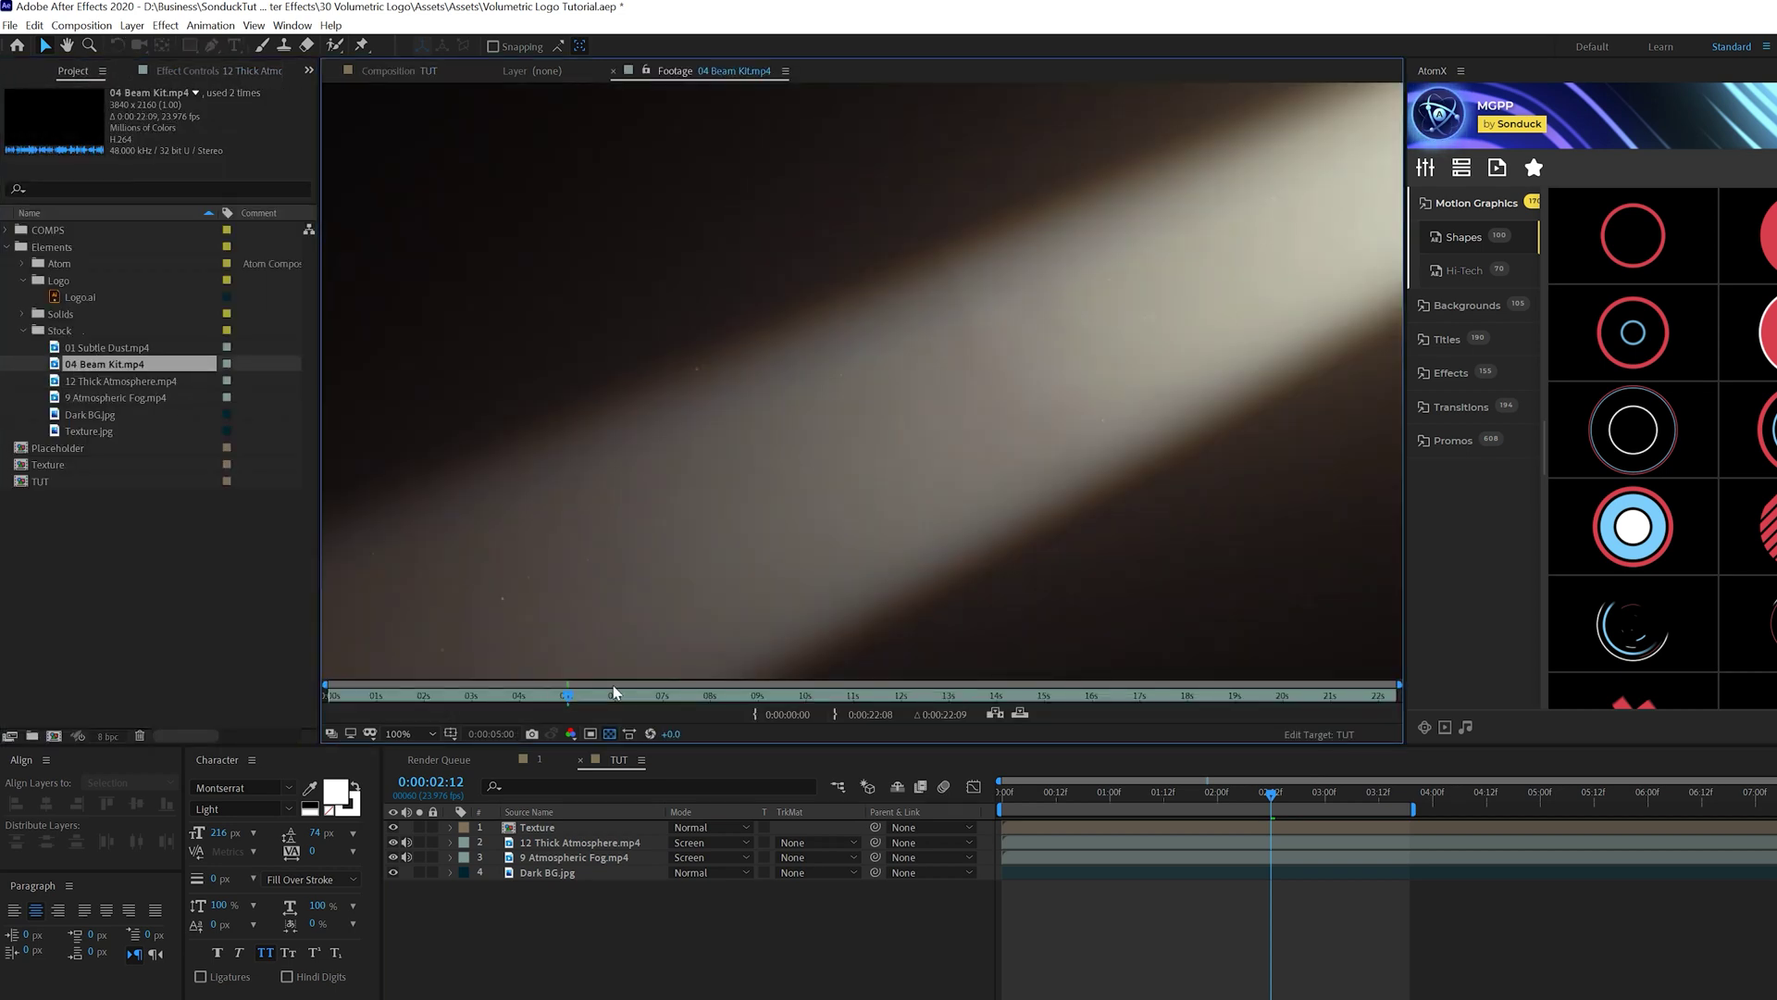
{"action": "left_click", "coordinate": [400, 71]}
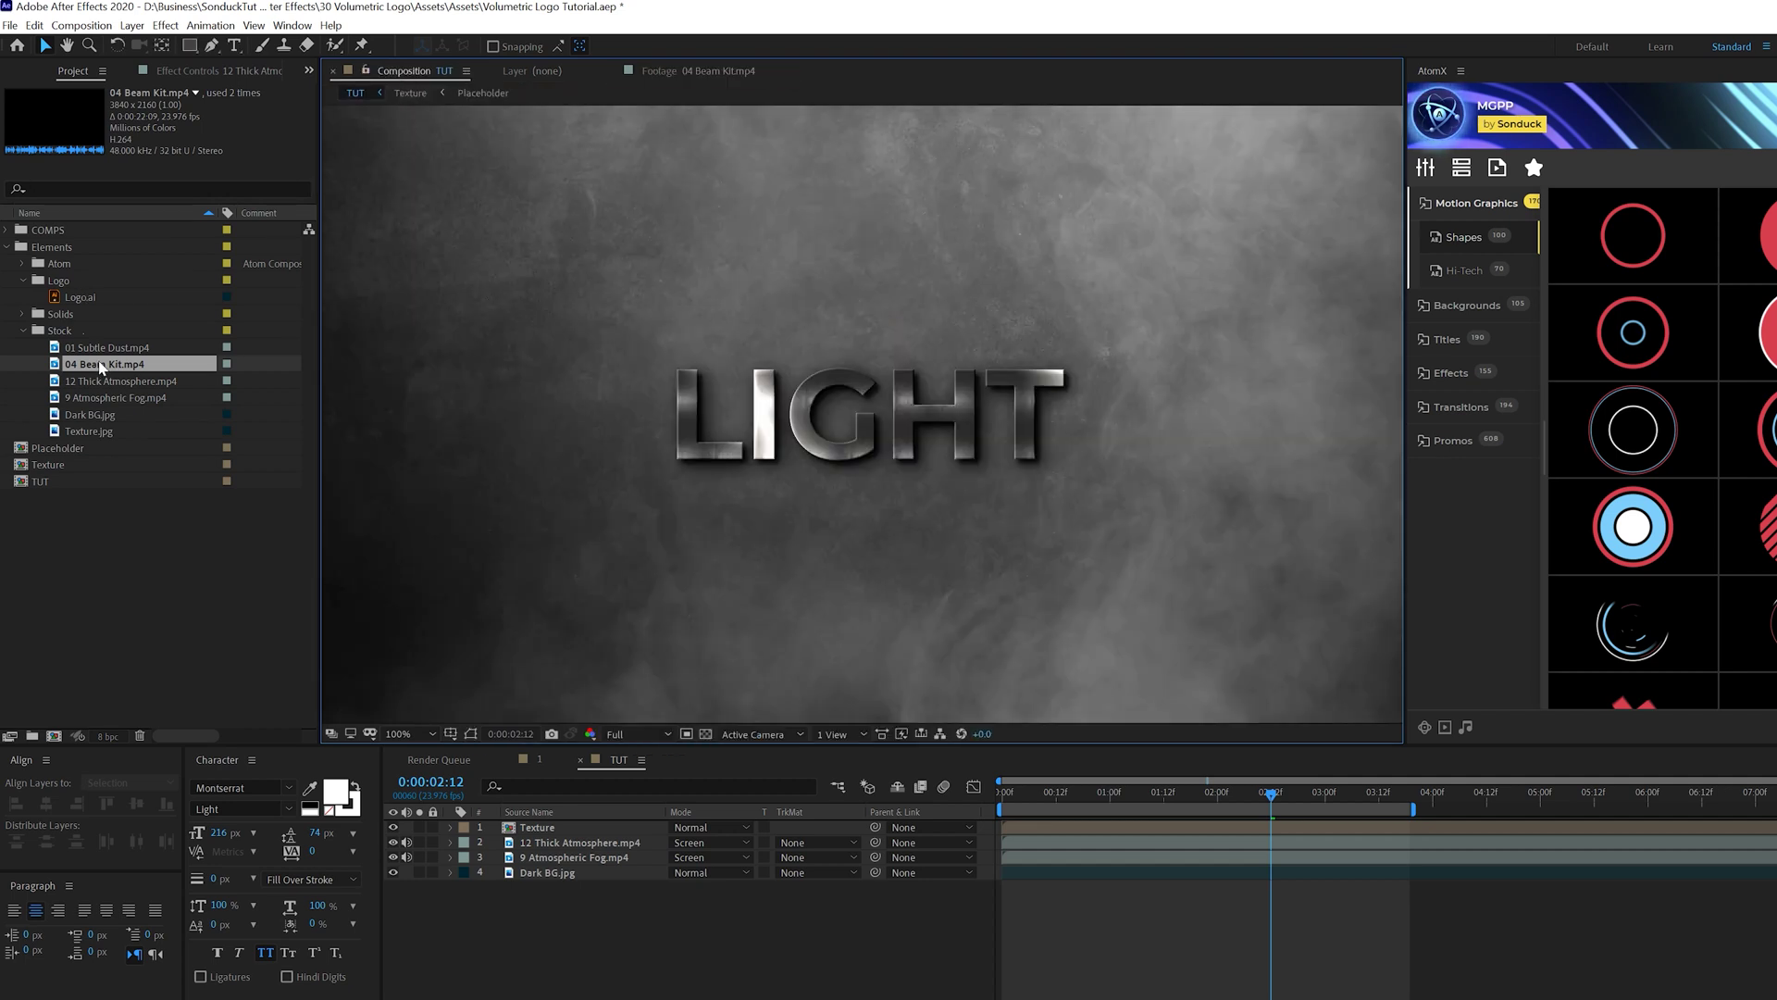
{"action": "left_click_drag", "start_coordinate": [97, 370], "coordinate": [548, 825]}
{"action": "left_click", "coordinate": [1007, 796]}
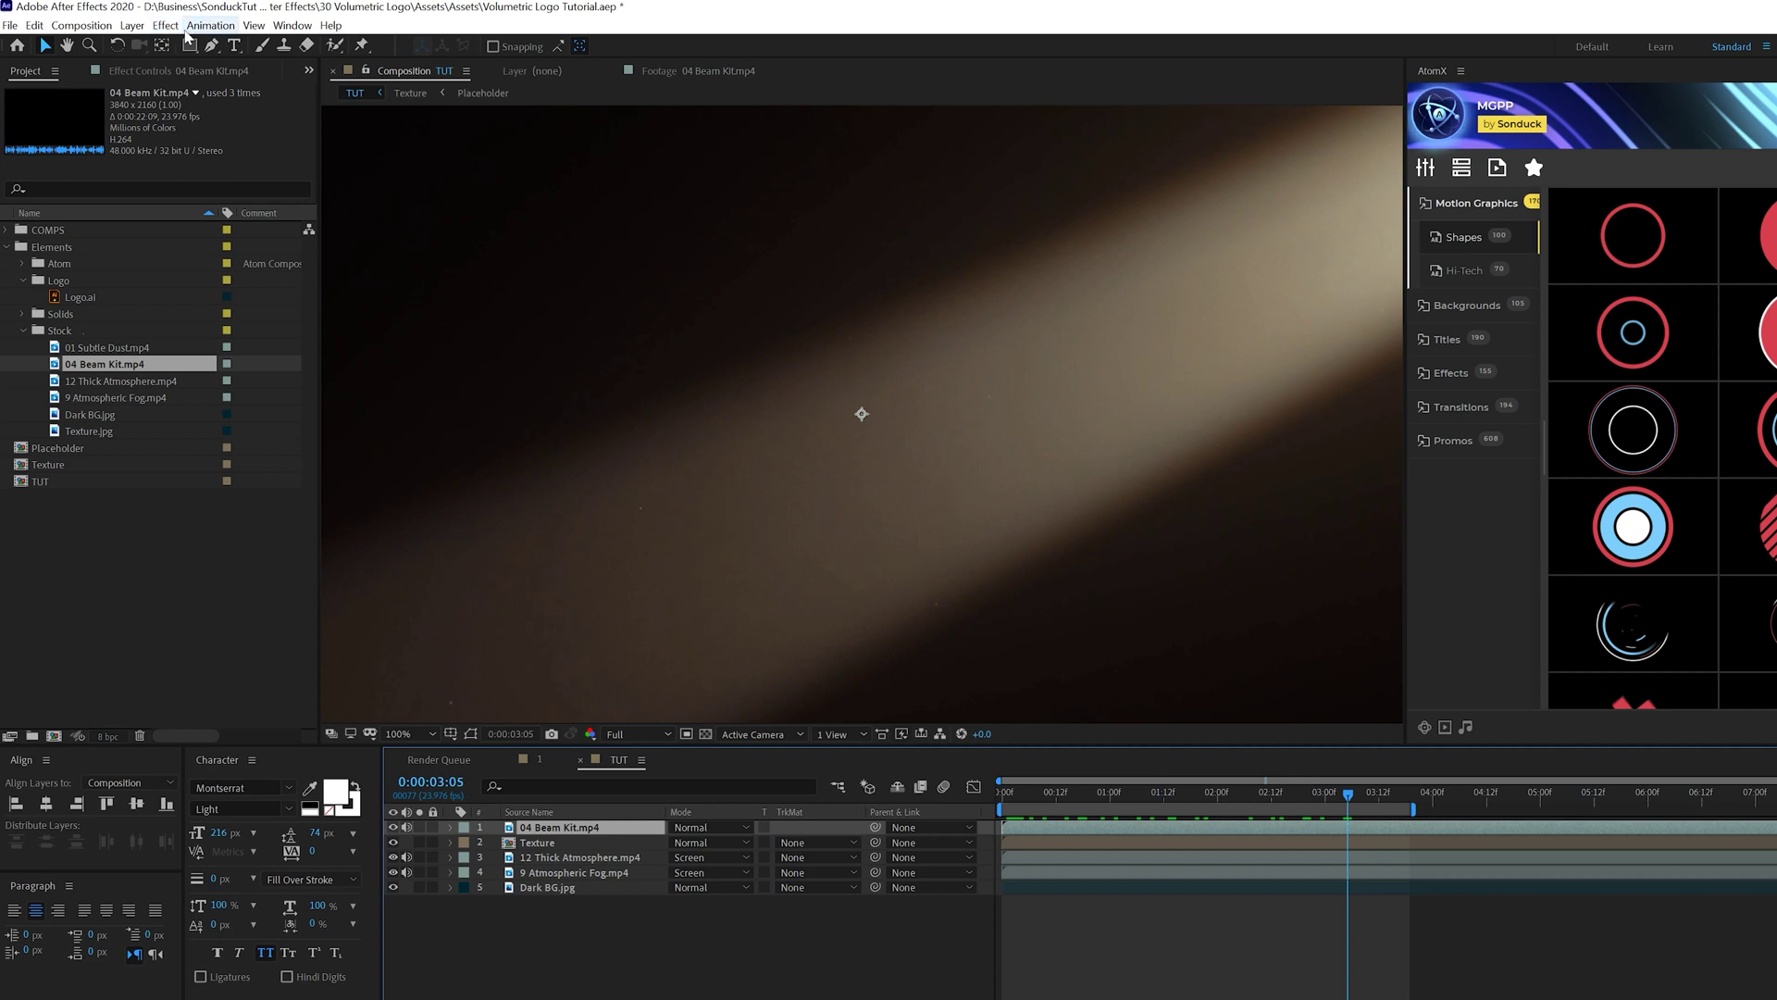
Make the beam black-and-white with a Tint effect.
{"action": "left_click", "coordinate": [168, 26]}
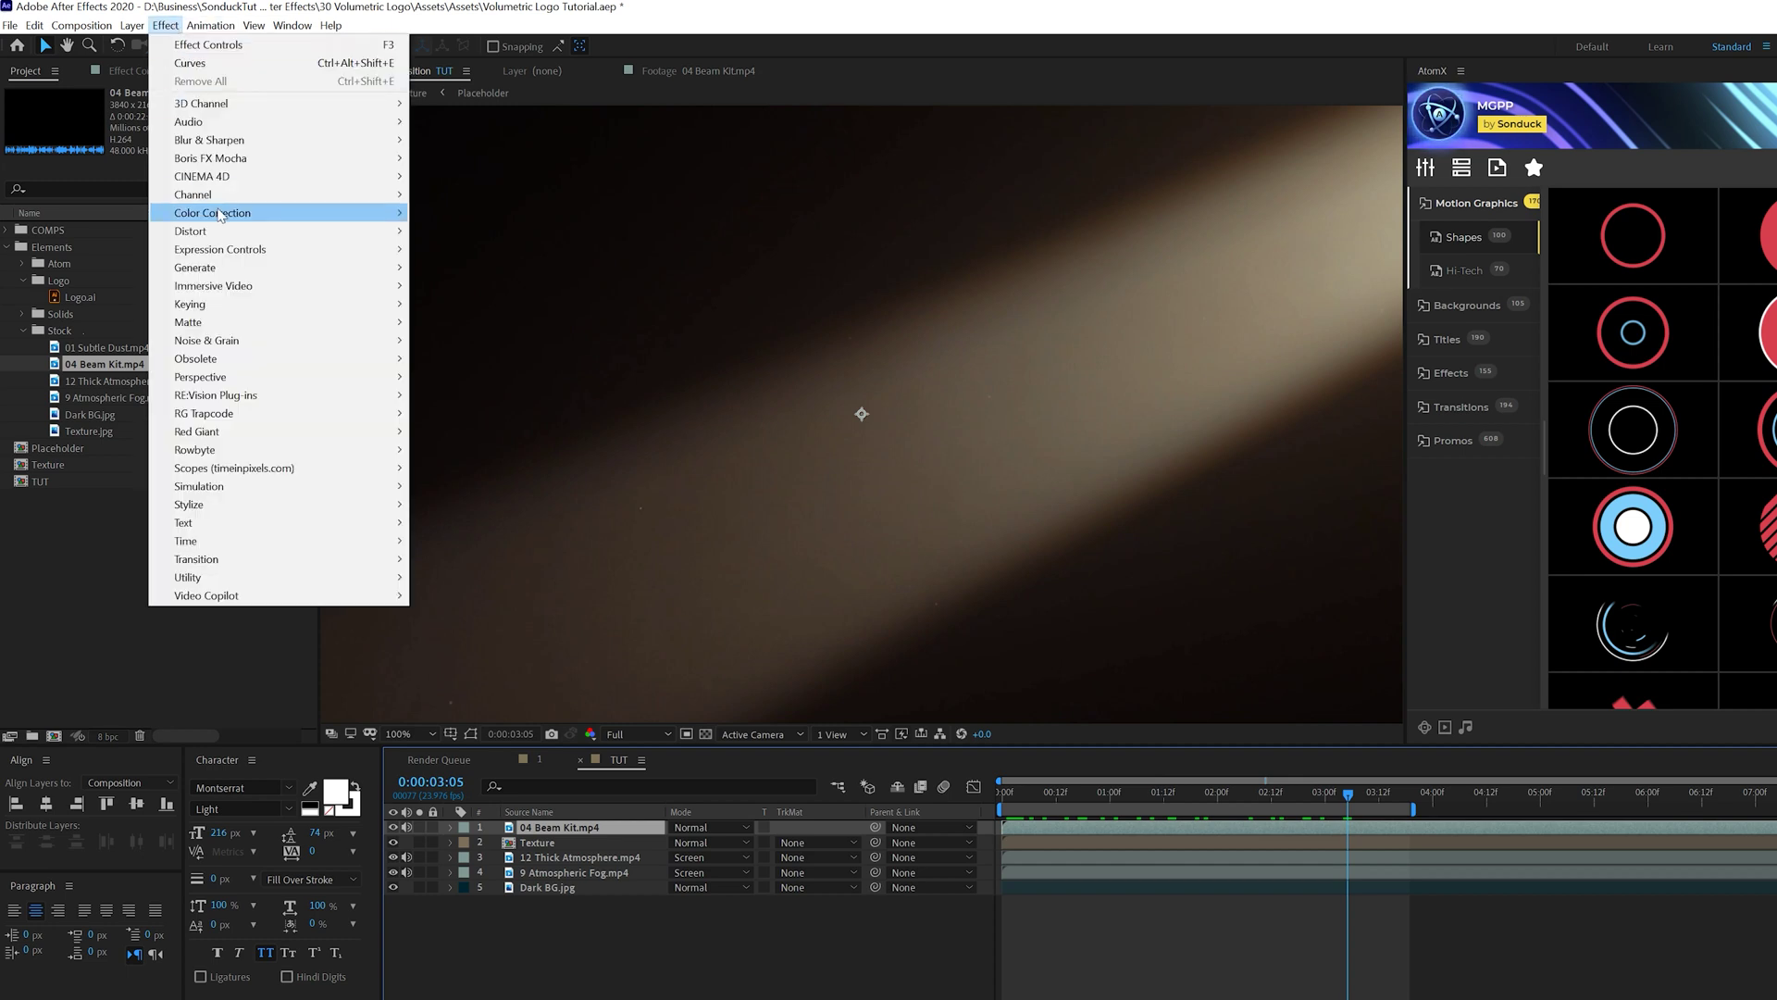
{"action": "mouse_move", "coordinate": [277, 213]}
{"action": "left_click", "coordinate": [500, 778]}
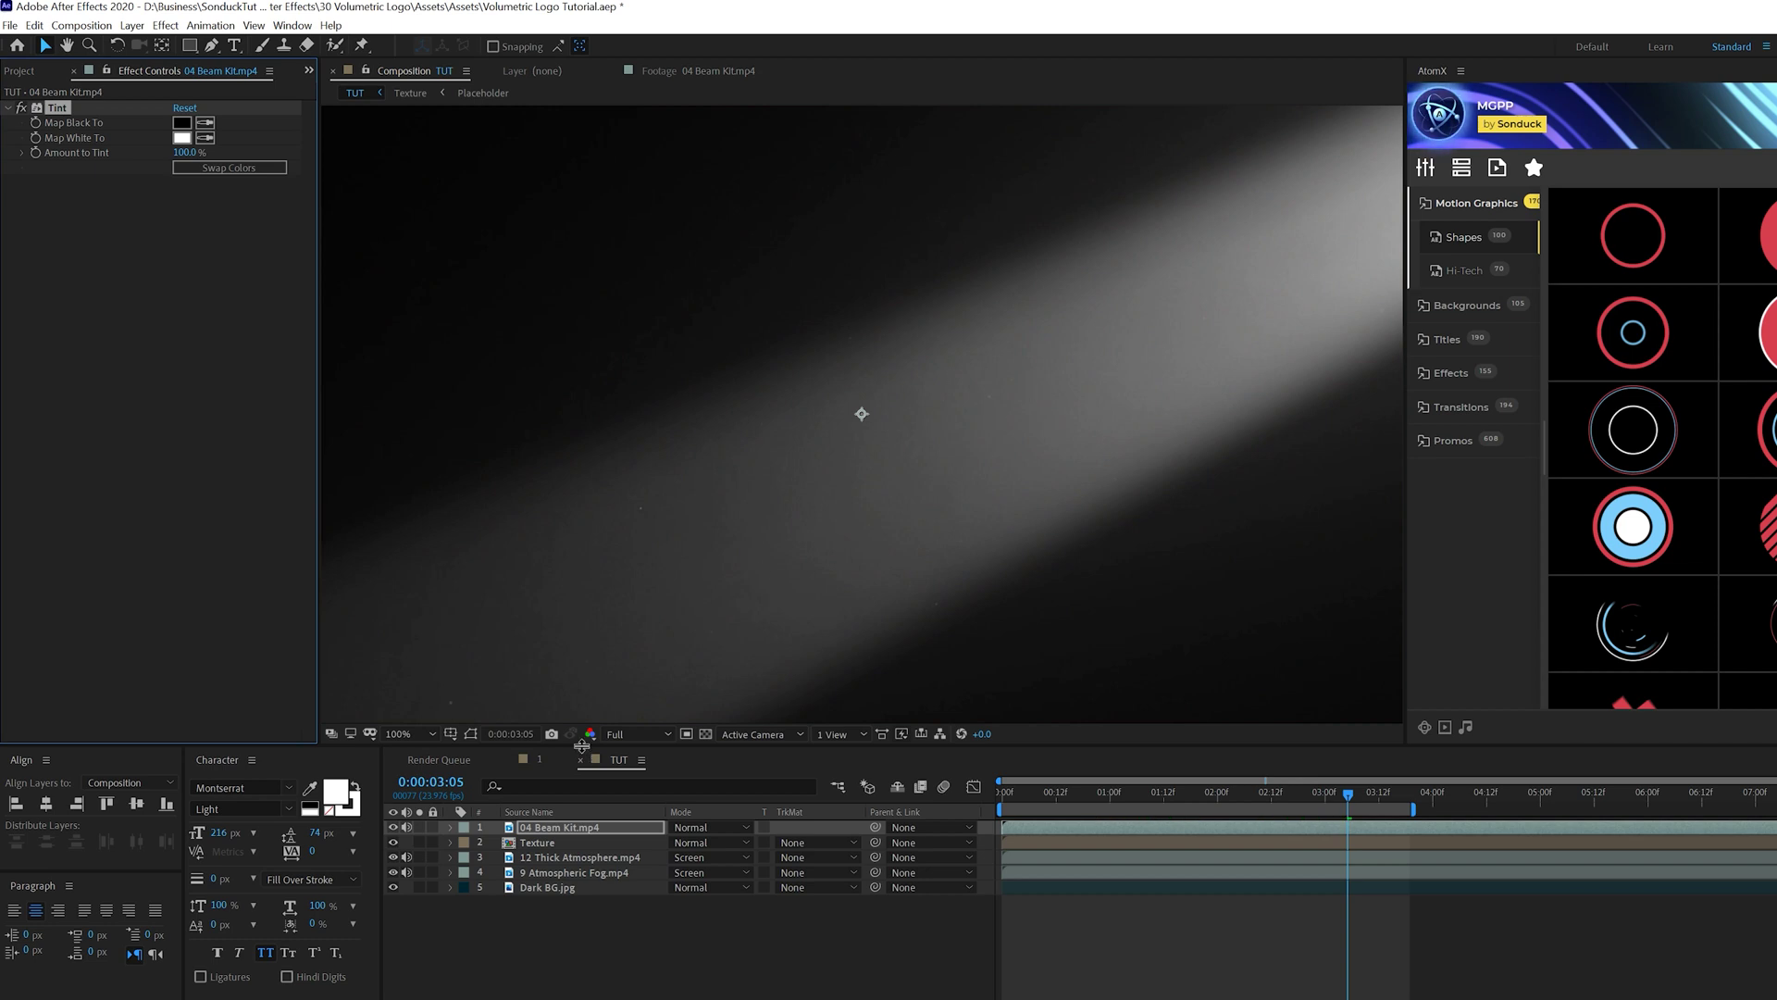
{"action": "left_click", "coordinate": [656, 834]}
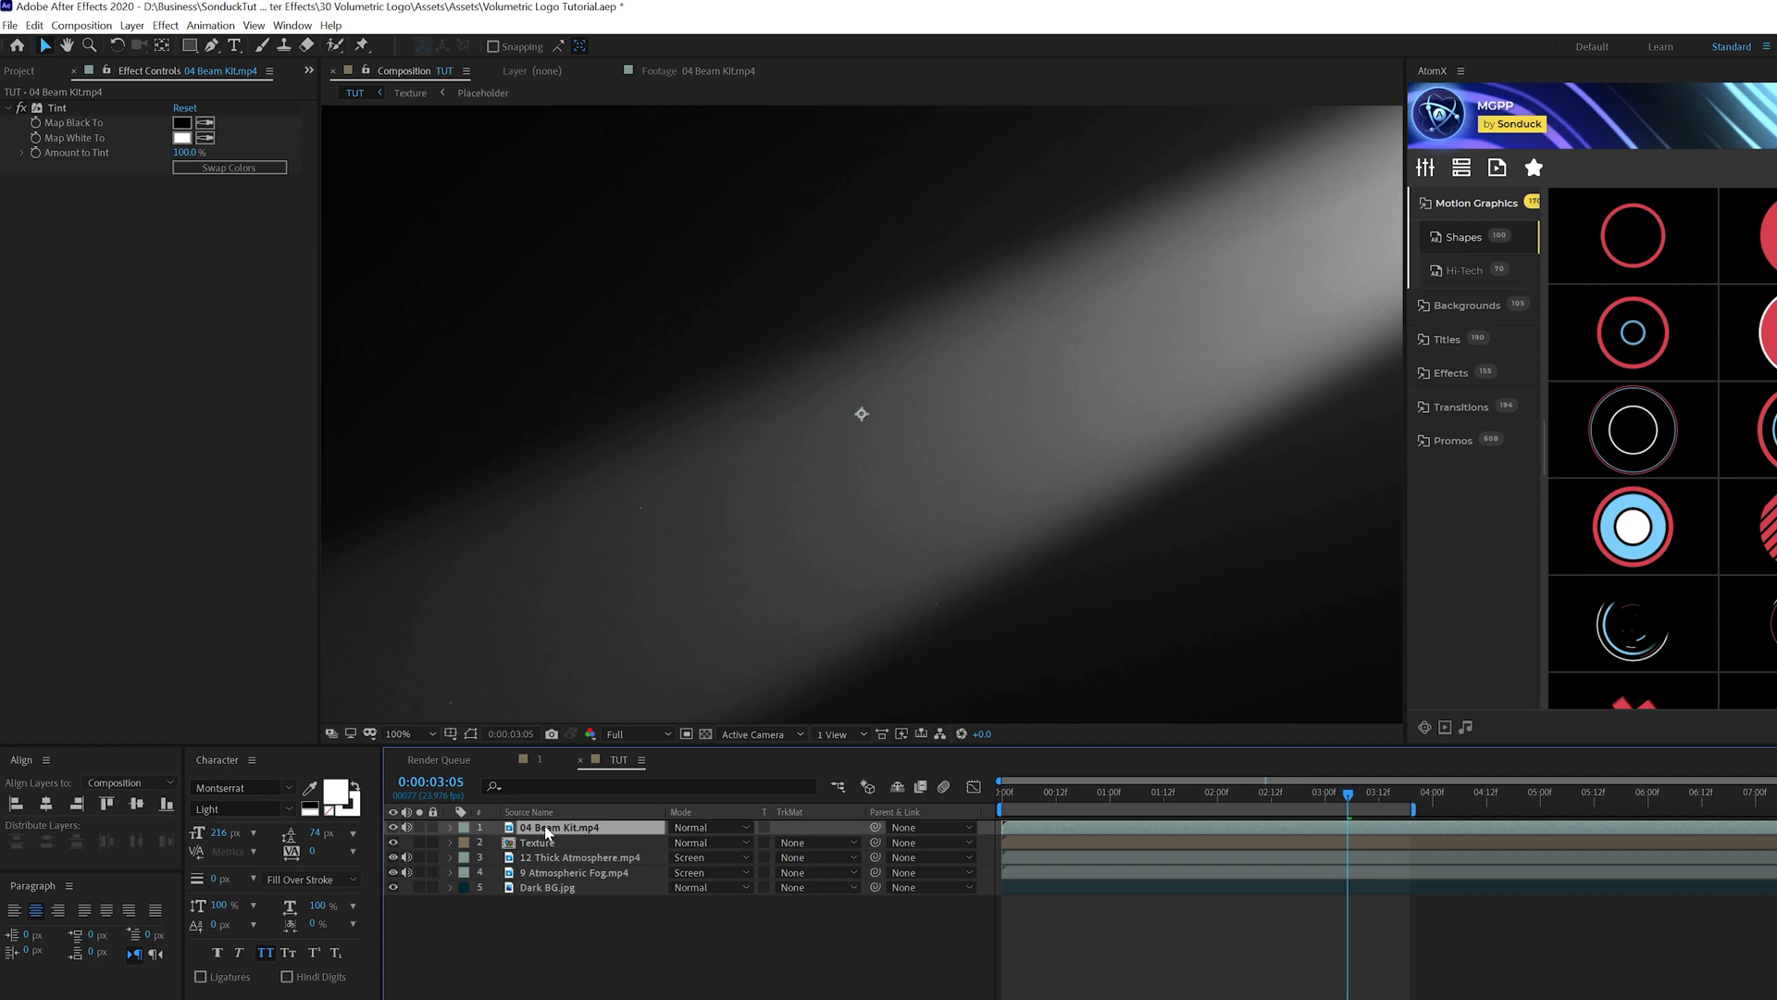
{"action": "key", "text": "ctrl+shift+c"}
Pre-compose the beam as 'Beams', moving all attributes, and open the new precomp.
{"action": "type", "text": "Be"}
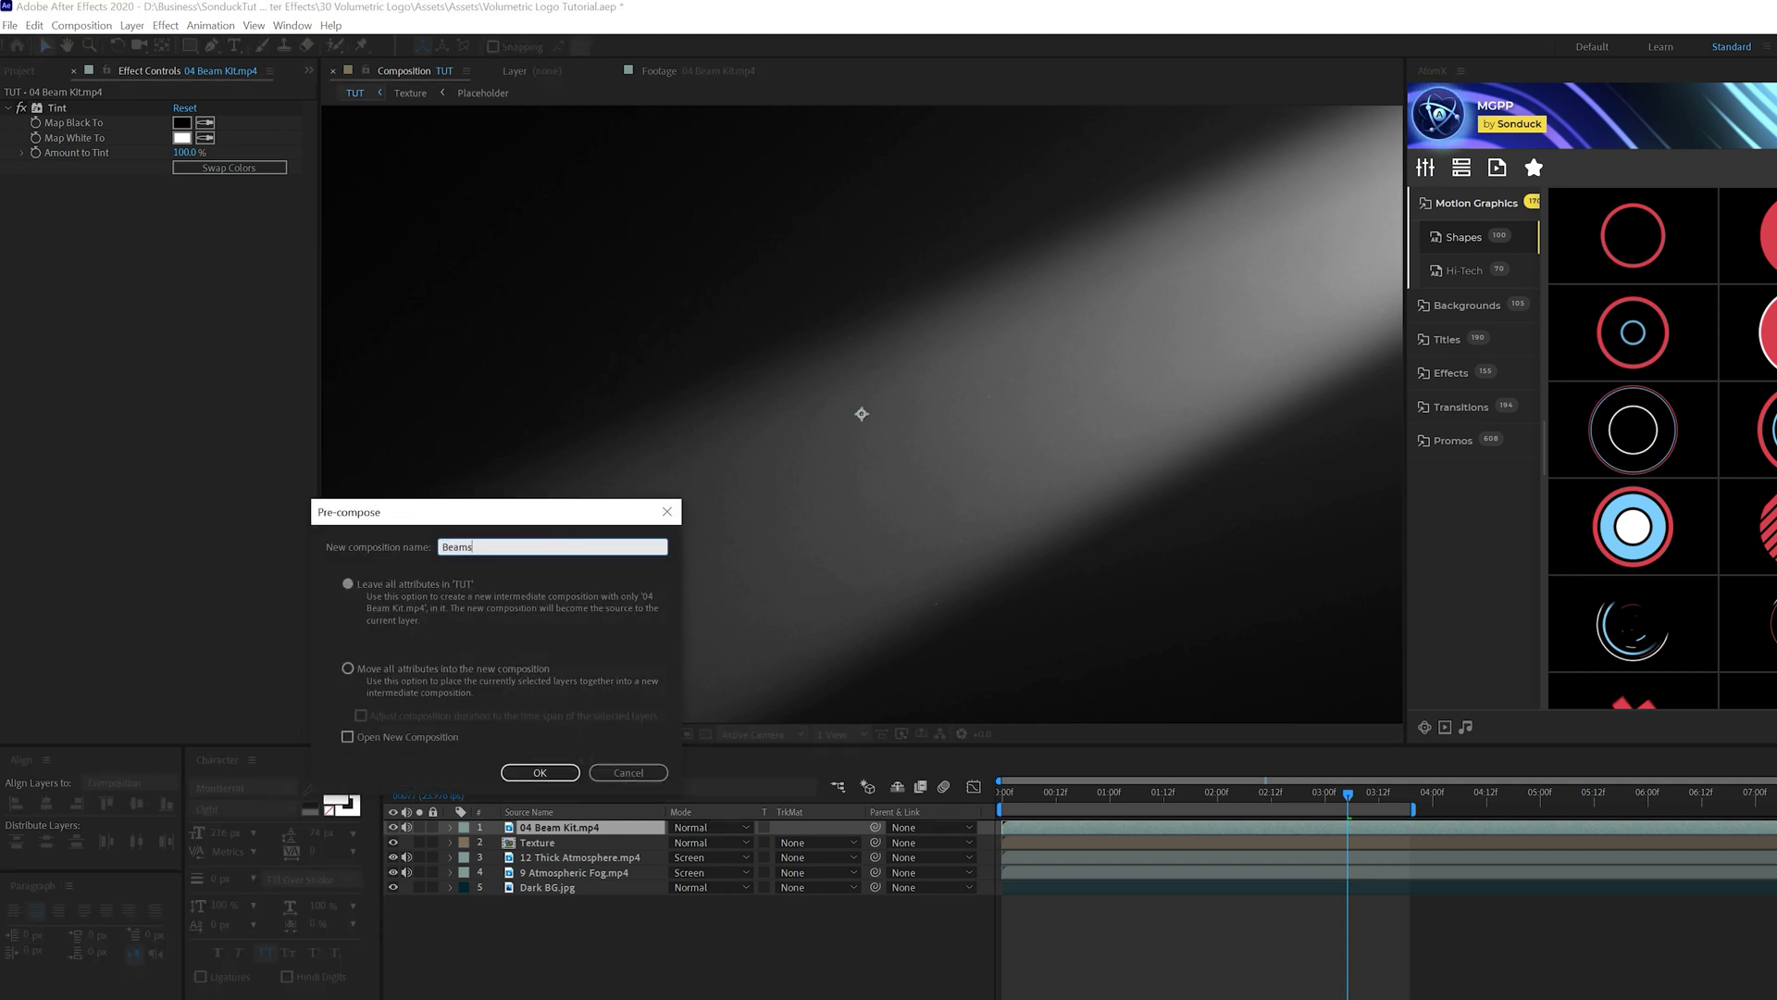
{"action": "type", "text": "ams"}
{"action": "left_click", "coordinate": [420, 667]}
{"action": "left_click", "coordinate": [534, 772]}
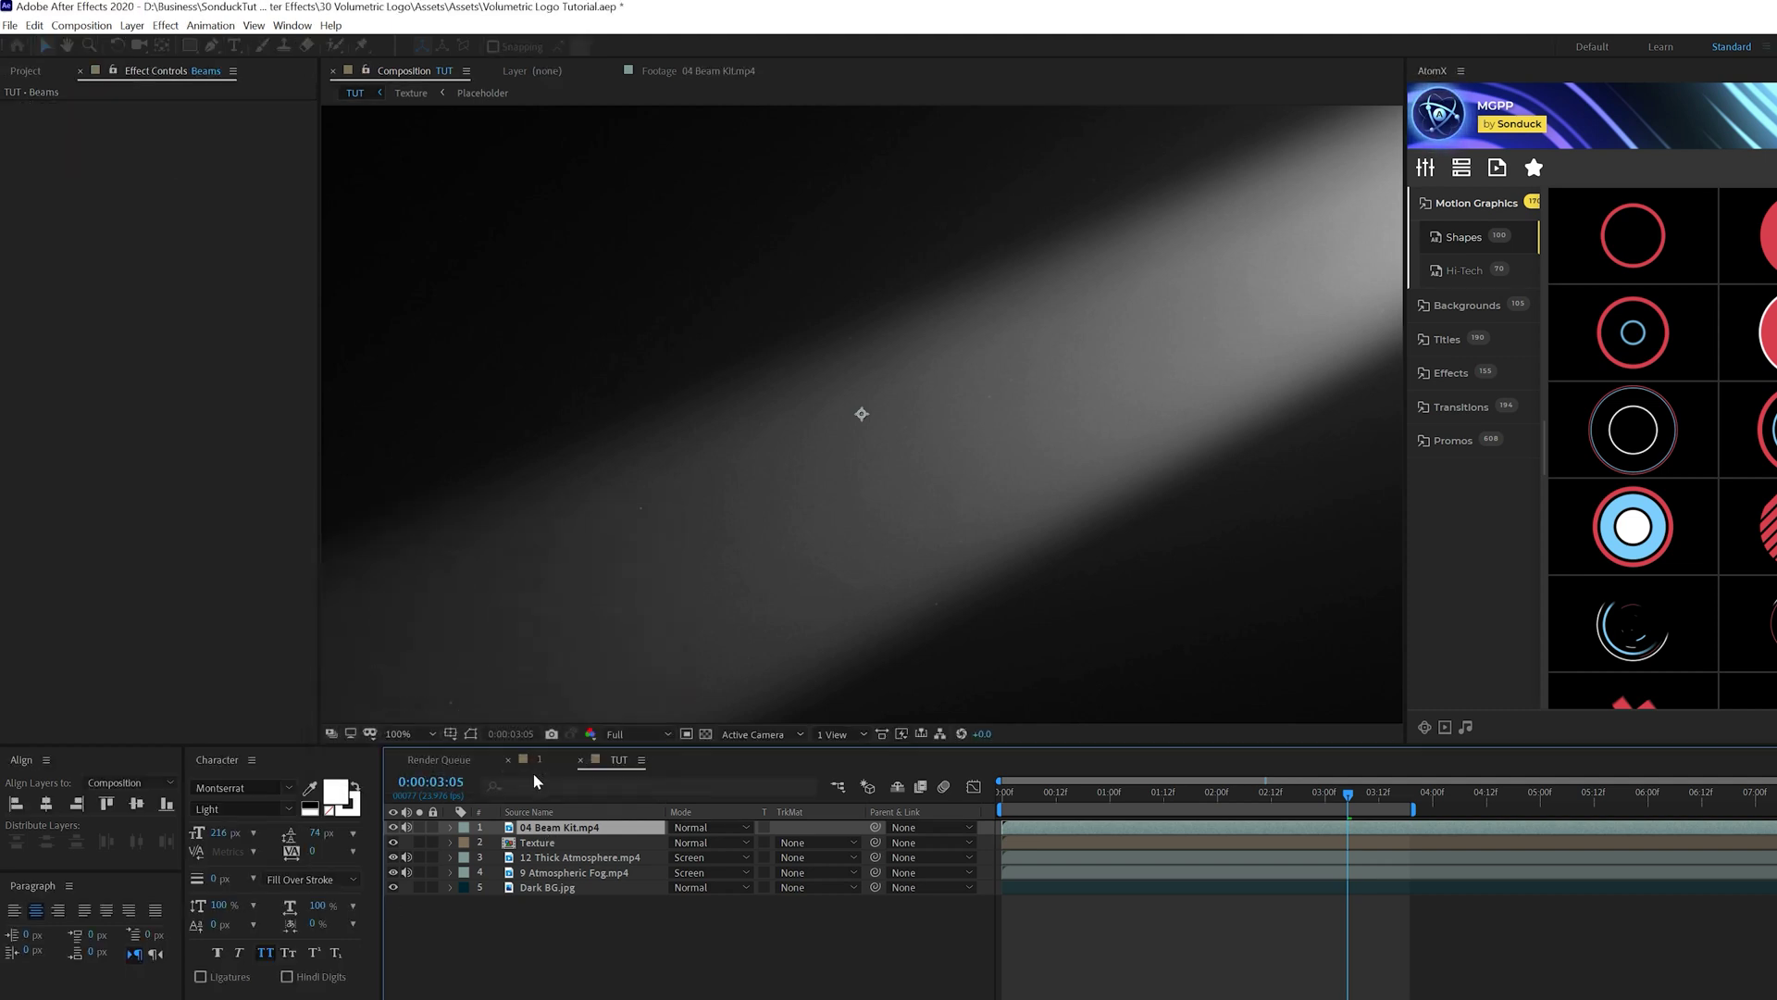
{"action": "double_click", "coordinate": [534, 833]}
Duplicate the beam layer and flip the copy horizontally and vertically.
{"action": "left_click", "coordinate": [533, 829]}
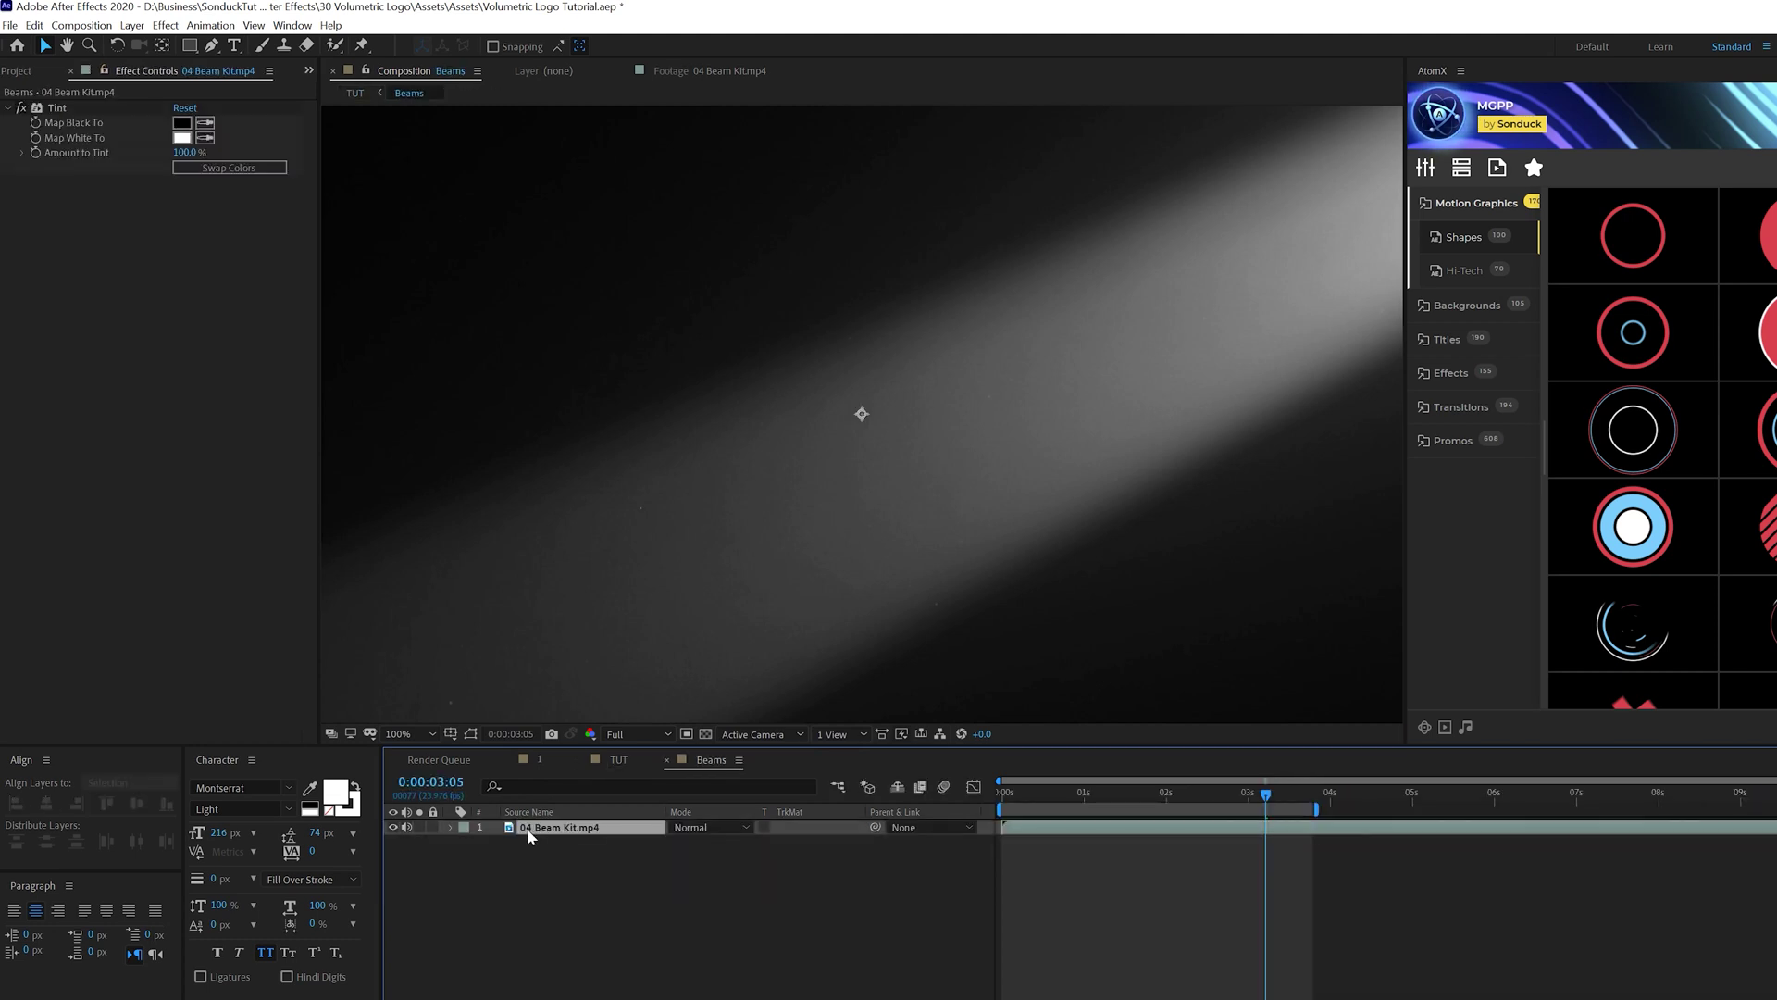
{"action": "key", "text": "ctrl+d"}
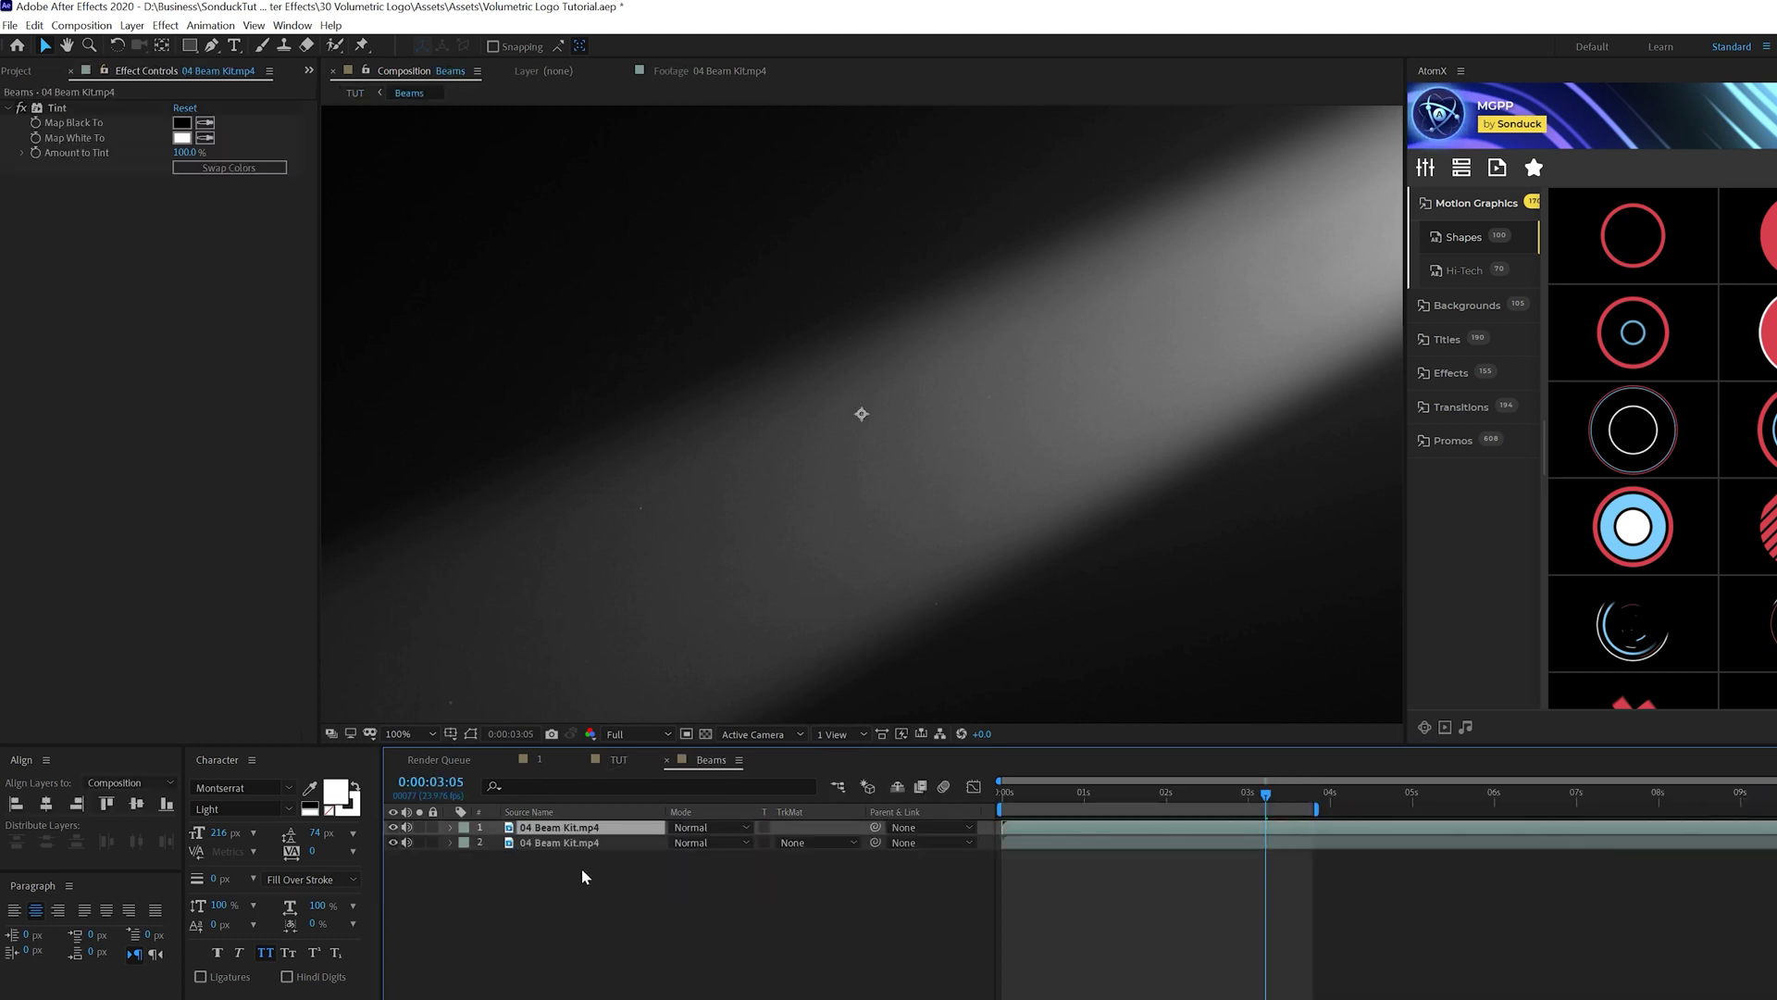
{"action": "left_click", "coordinate": [131, 25]}
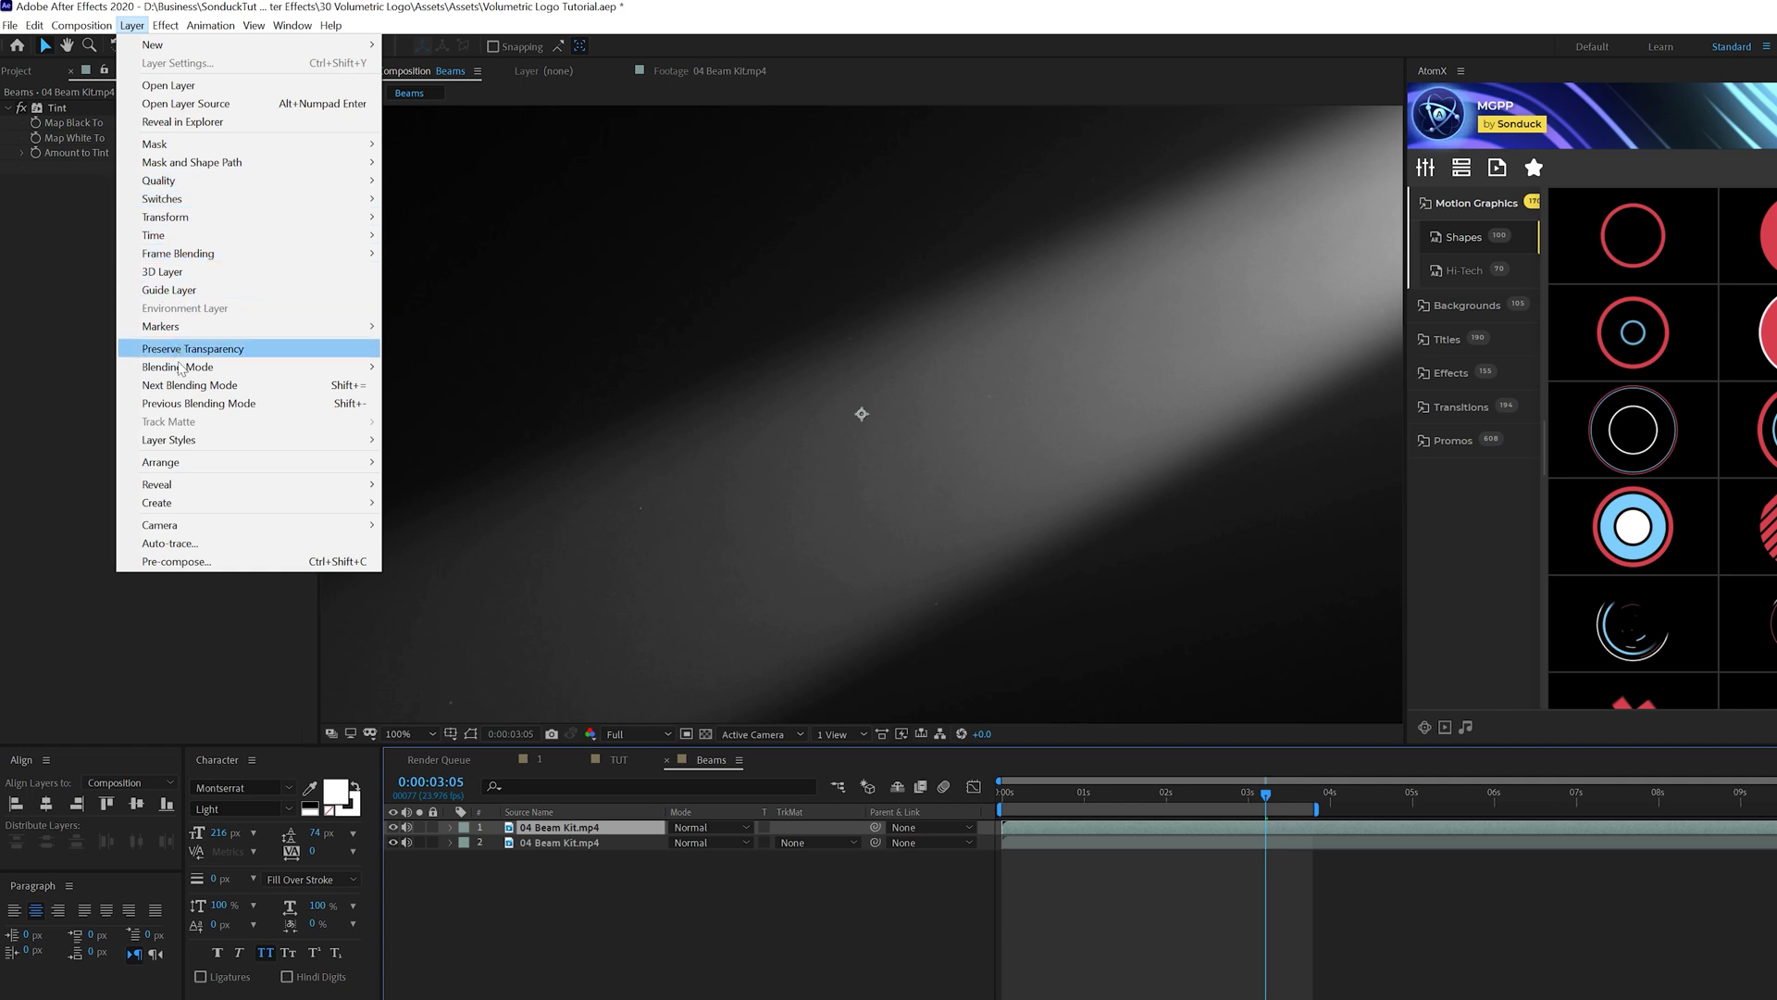
{"action": "mouse_move", "coordinate": [167, 217]}
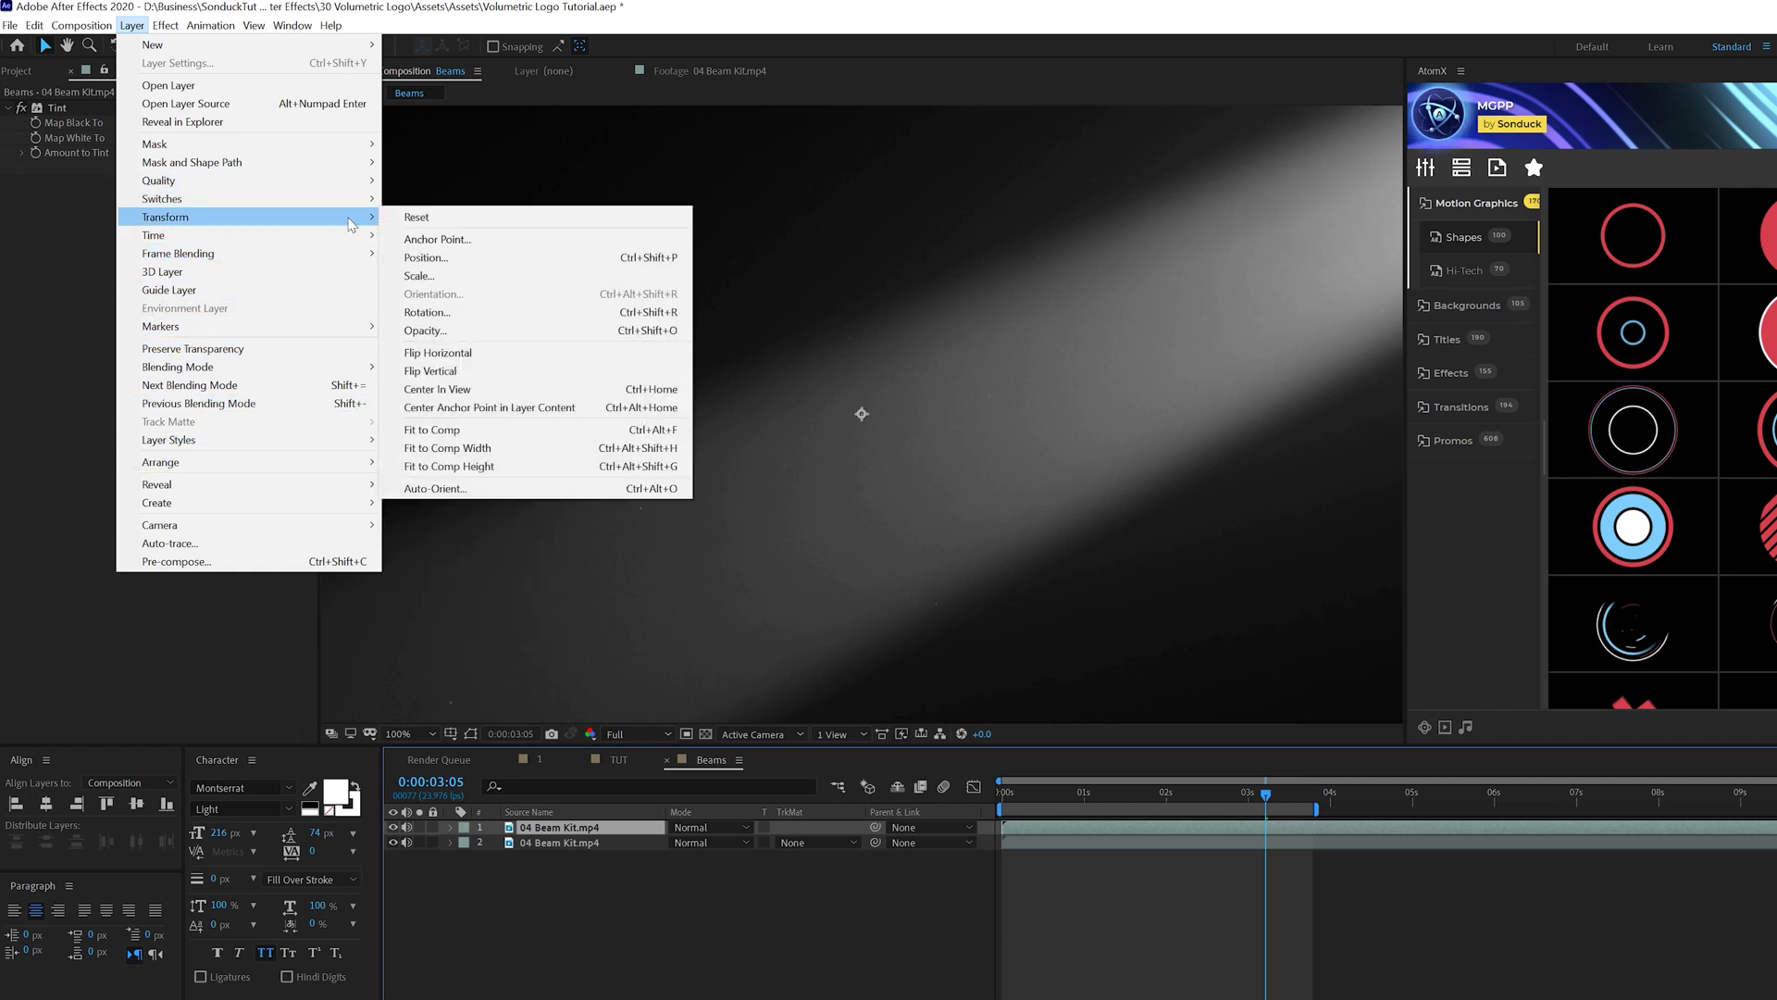
{"action": "left_click", "coordinate": [438, 353]}
{"action": "left_click", "coordinate": [136, 26]}
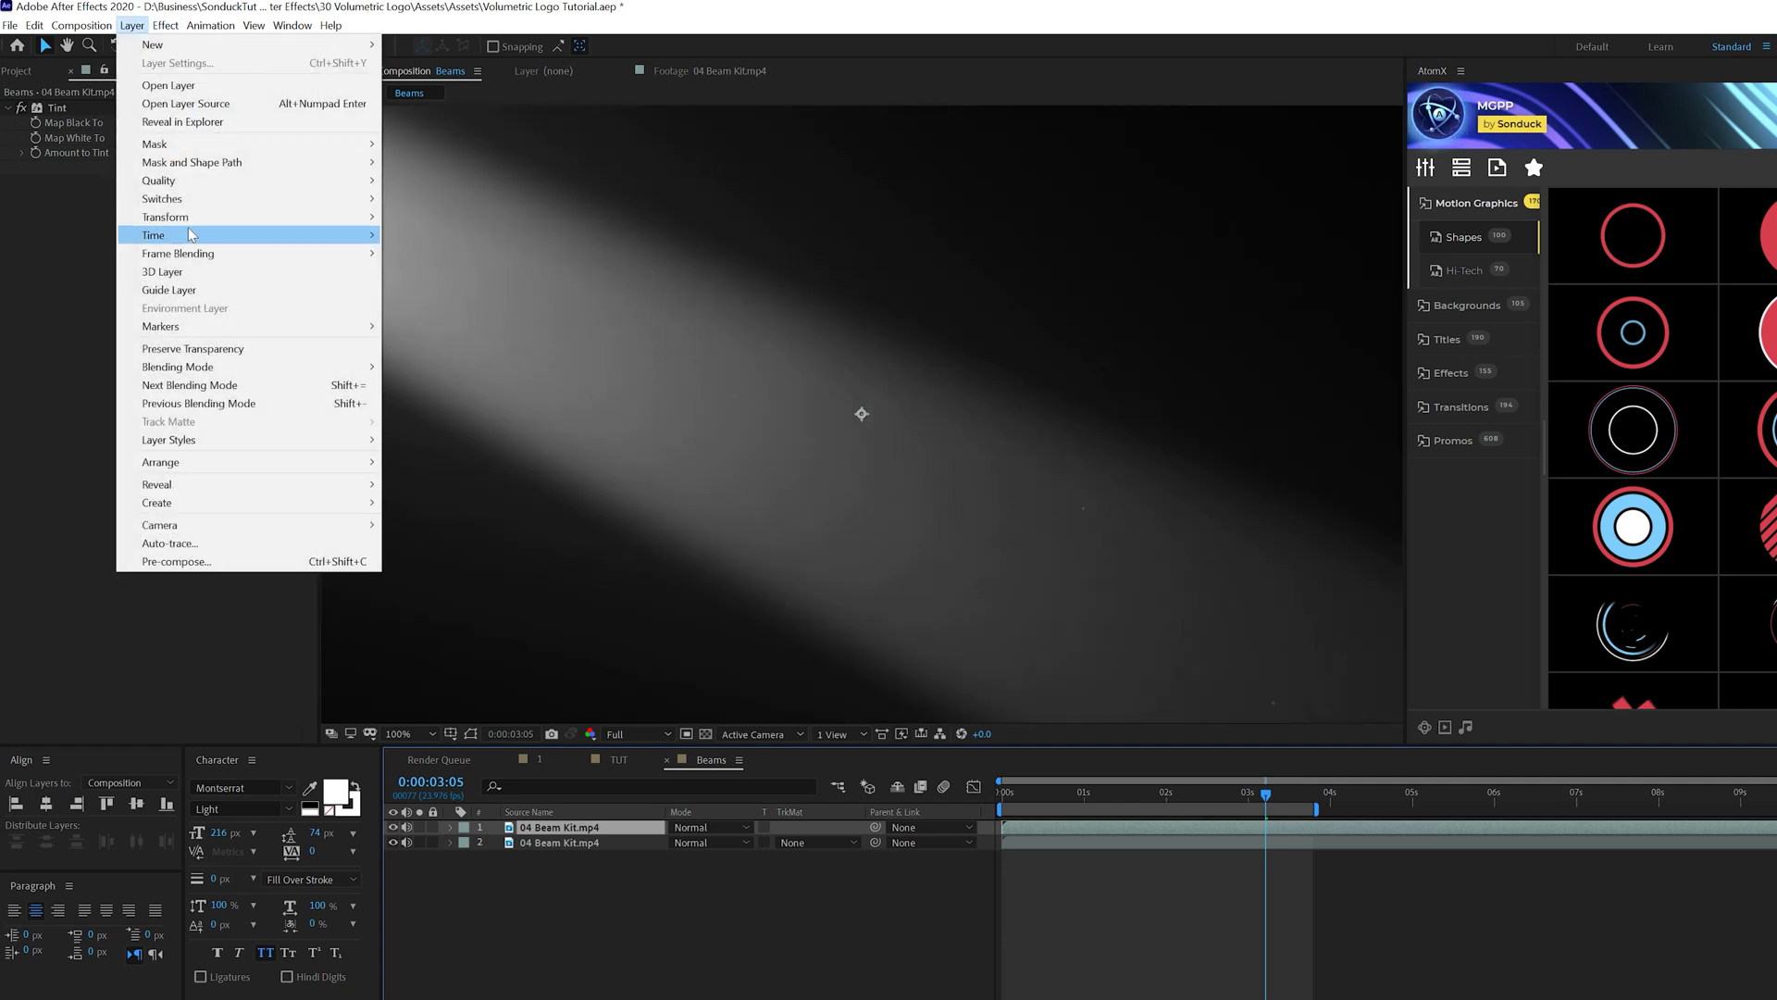
{"action": "mouse_move", "coordinate": [185, 216]}
{"action": "left_click", "coordinate": [446, 372]}
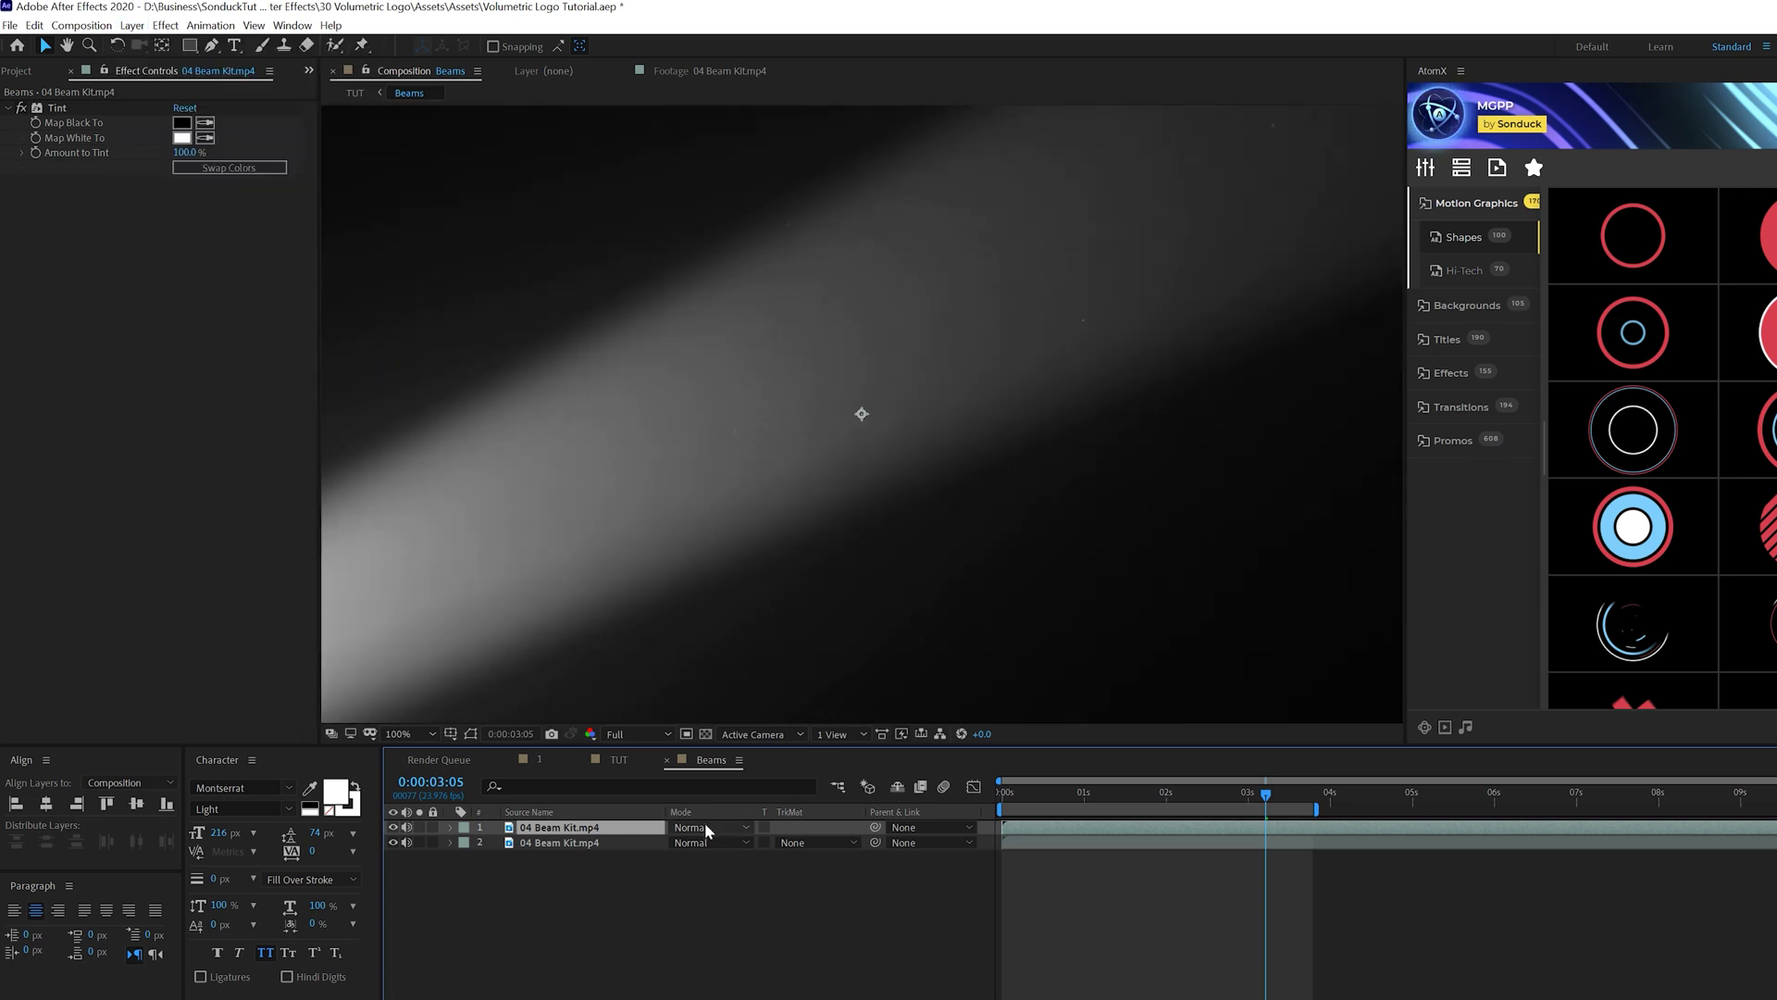
Set both beam layers to Screen and lower the top layer's opacity to 28%.
{"action": "left_click", "coordinate": [598, 897]}
{"action": "left_click_drag", "start_coordinate": [598, 897], "coordinate": [666, 822]}
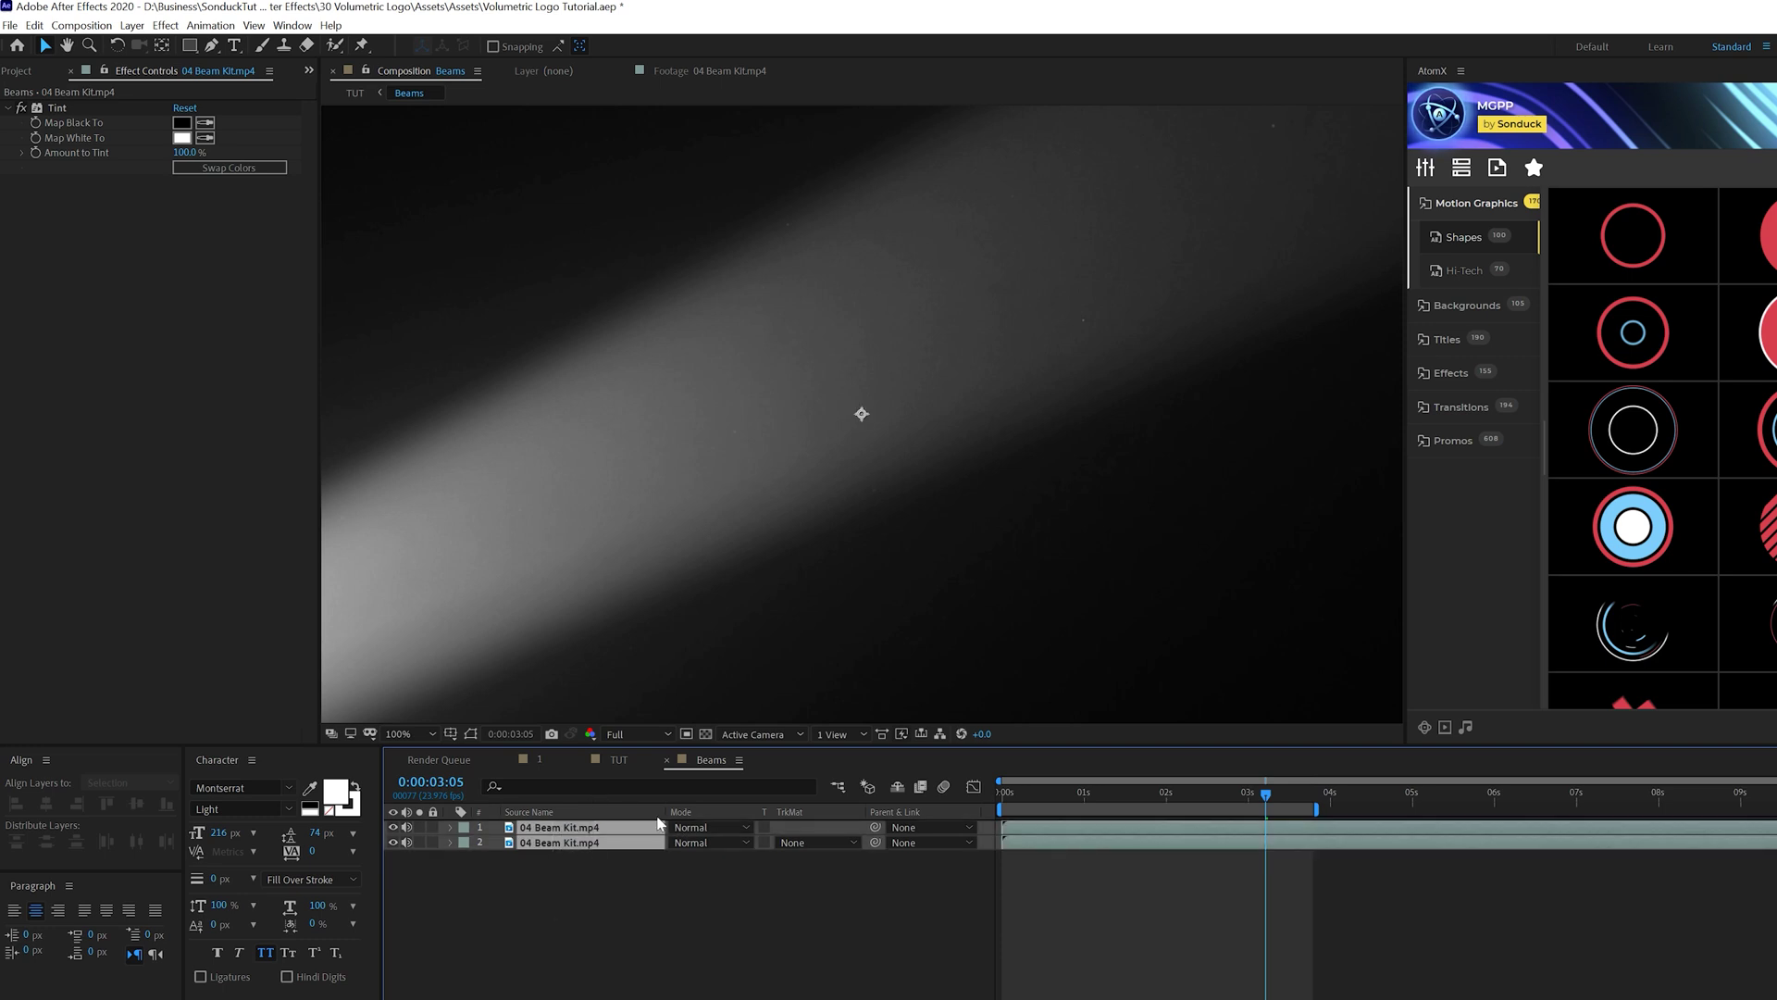
{"action": "left_click", "coordinate": [681, 826]}
{"action": "left_click", "coordinate": [742, 316]}
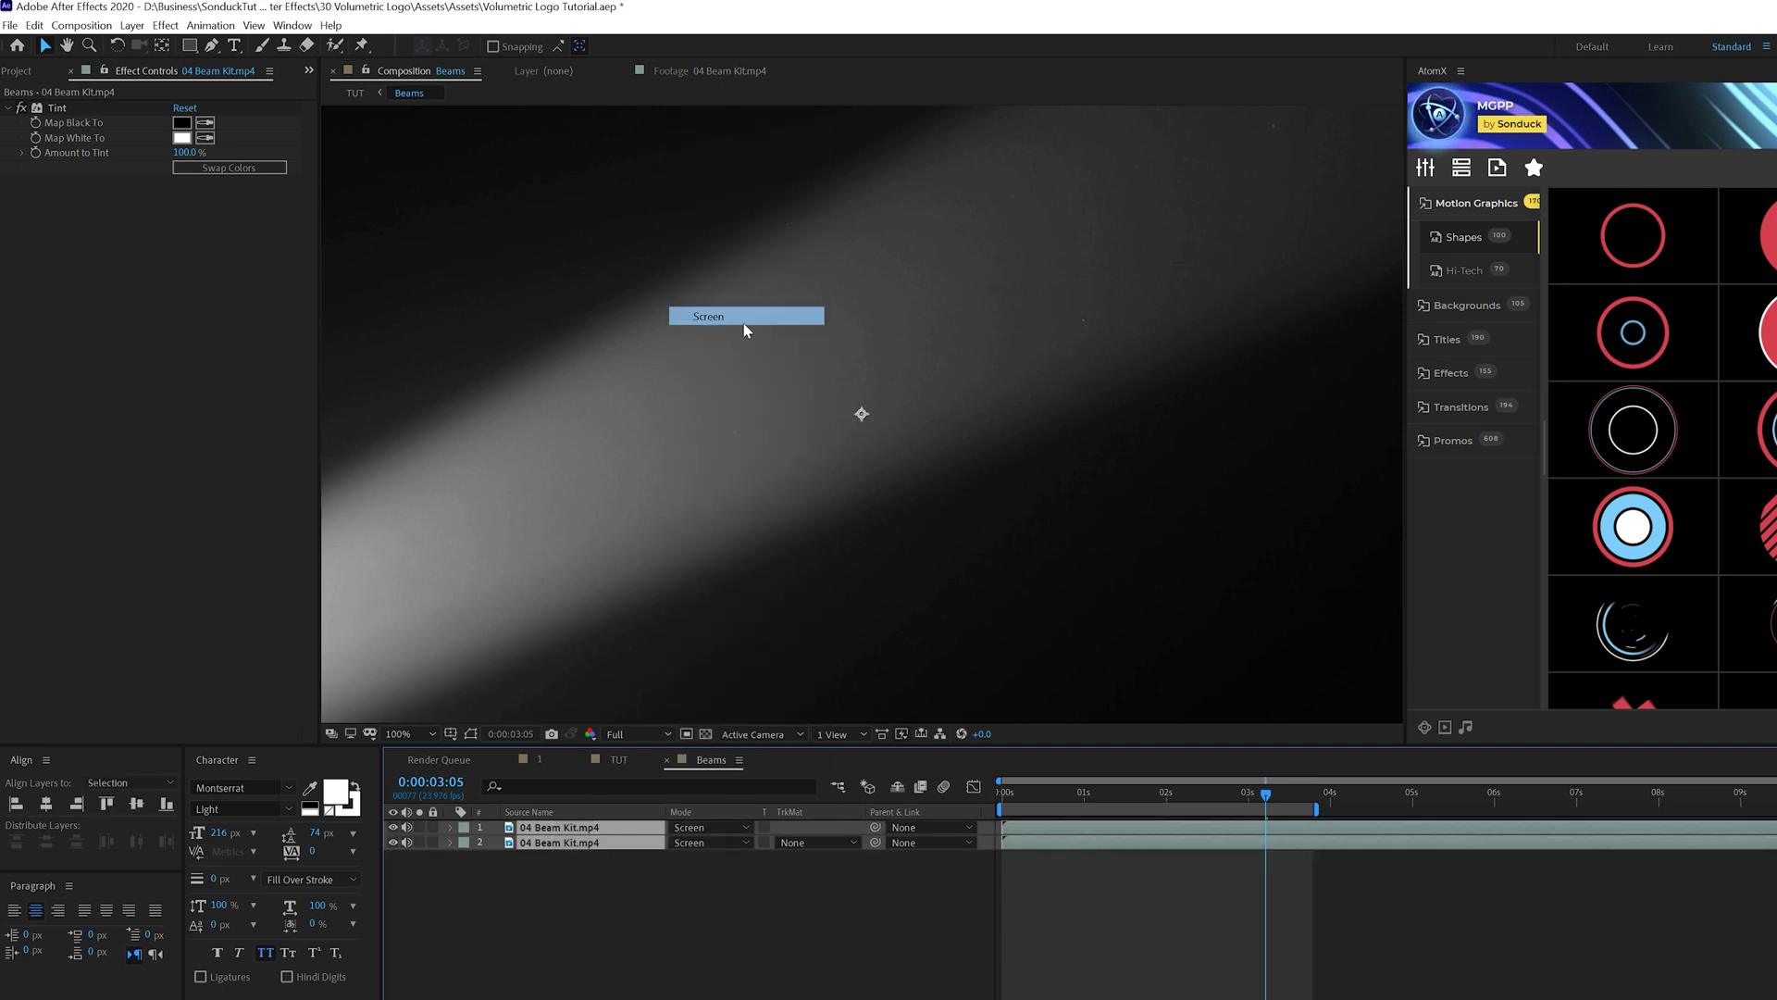
{"action": "left_click", "coordinate": [570, 828]}
{"action": "key", "text": "t"}
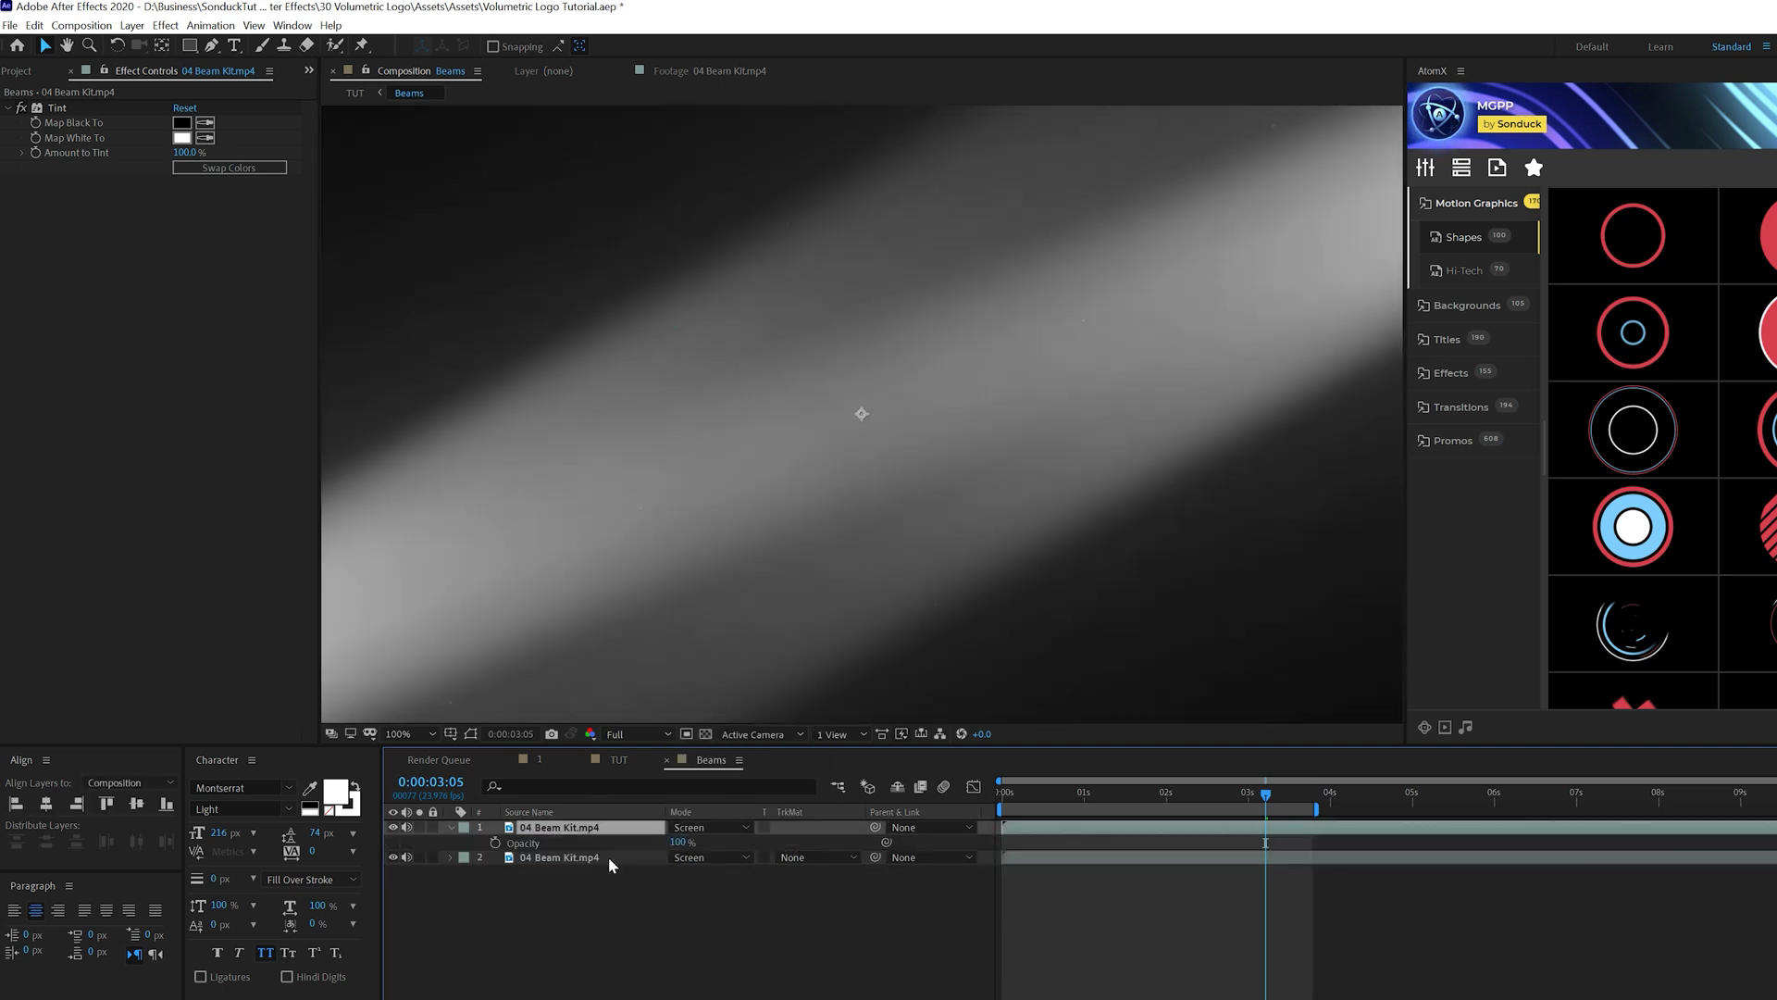
{"action": "left_click_drag", "start_coordinate": [677, 843], "coordinate": [611, 845]}
Apply the Flare 19 light overlay to Beams and enable its Tint for greyscale.
{"action": "key", "text": "t"}
{"action": "key", "text": "F2"}
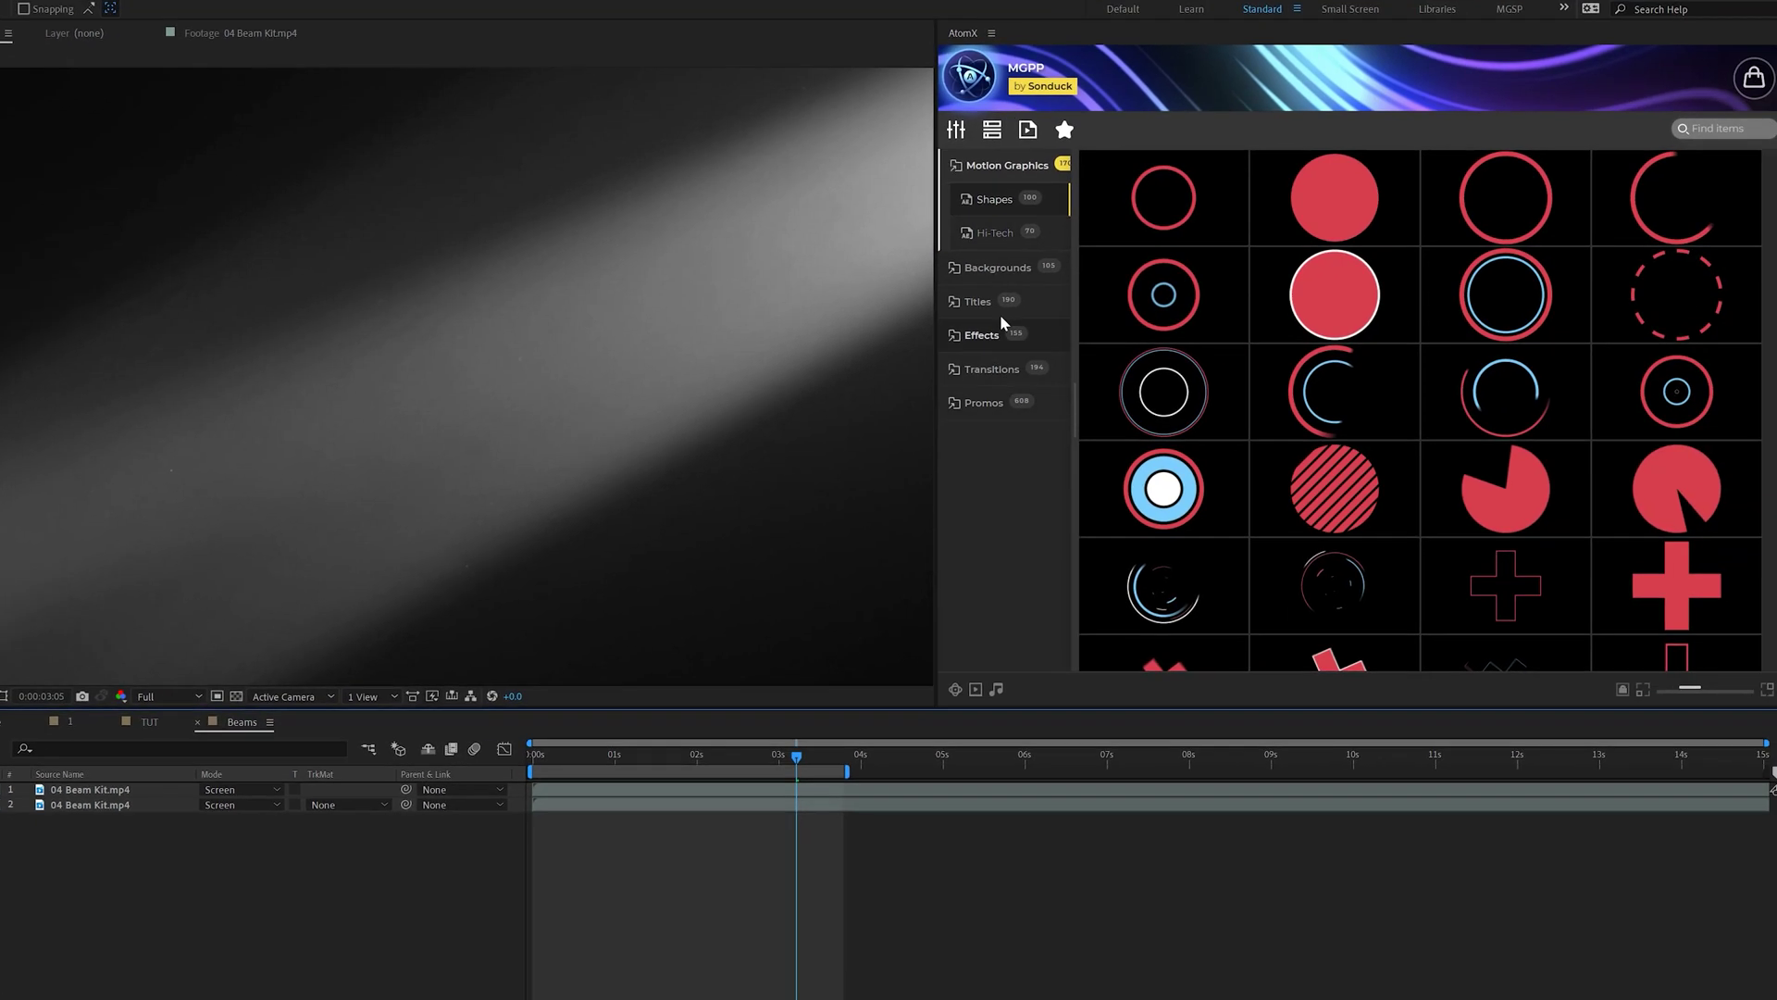
{"action": "left_click", "coordinate": [1128, 347]}
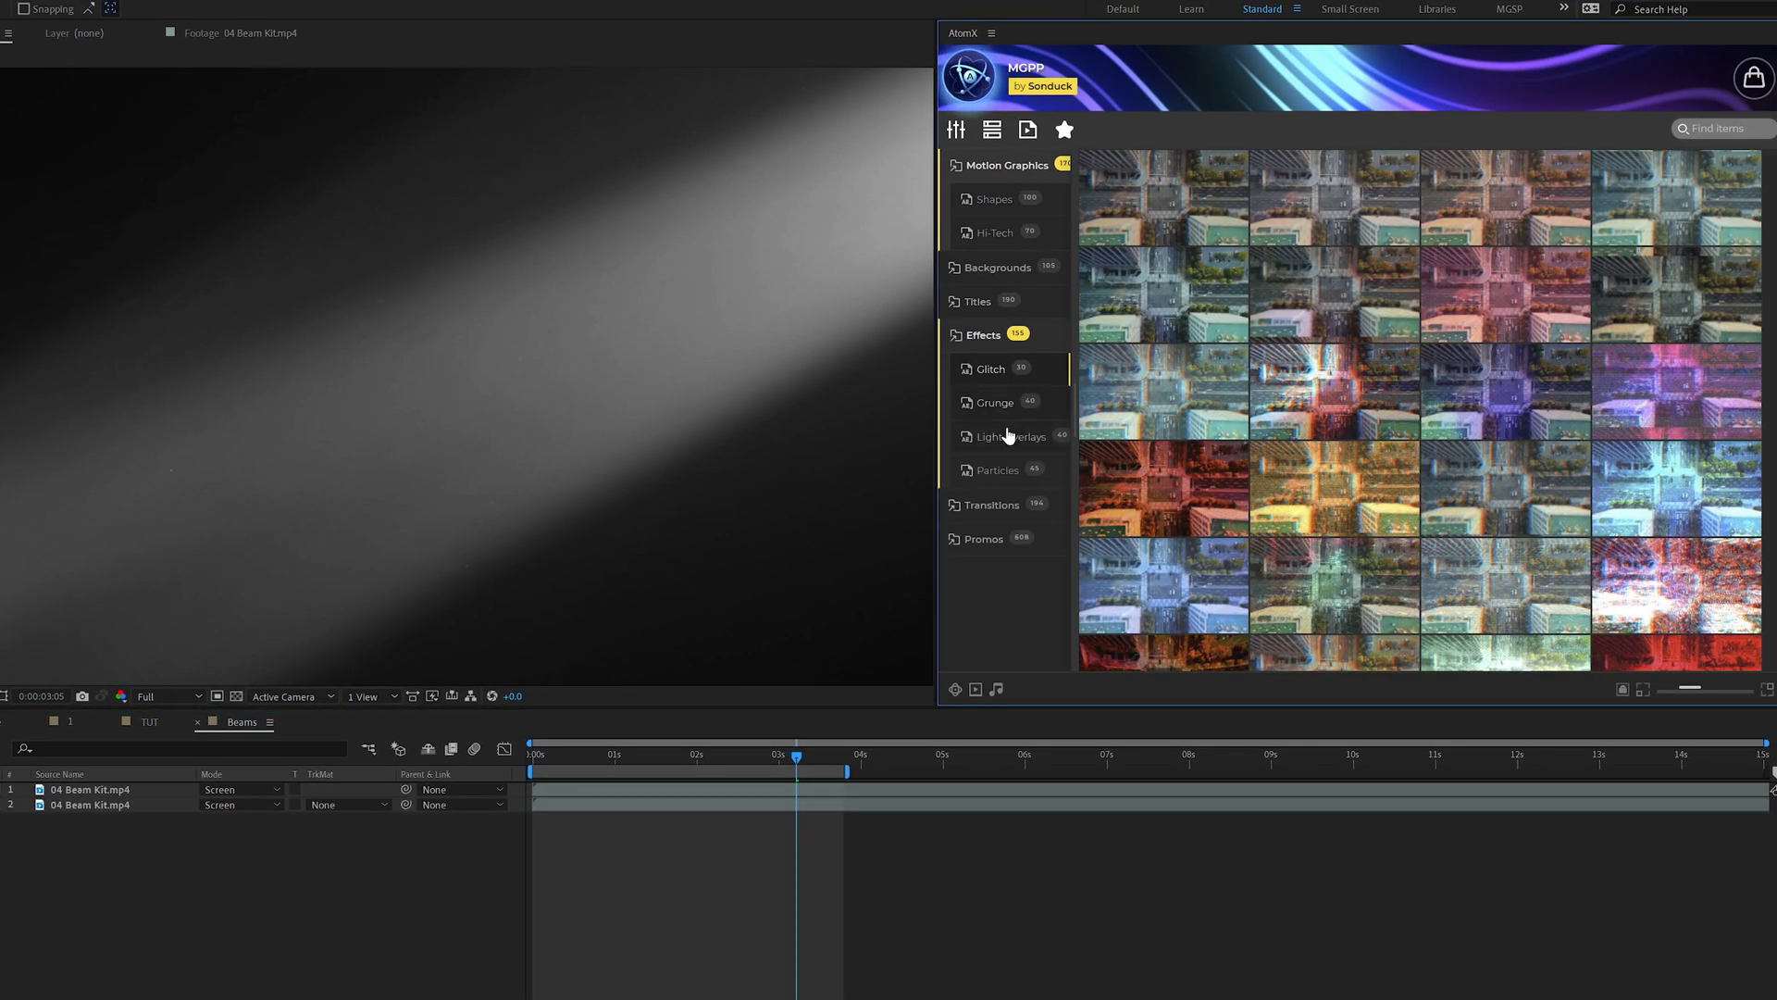
{"action": "left_click", "coordinate": [1016, 438]}
{"action": "mouse_move", "coordinate": [1147, 274]}
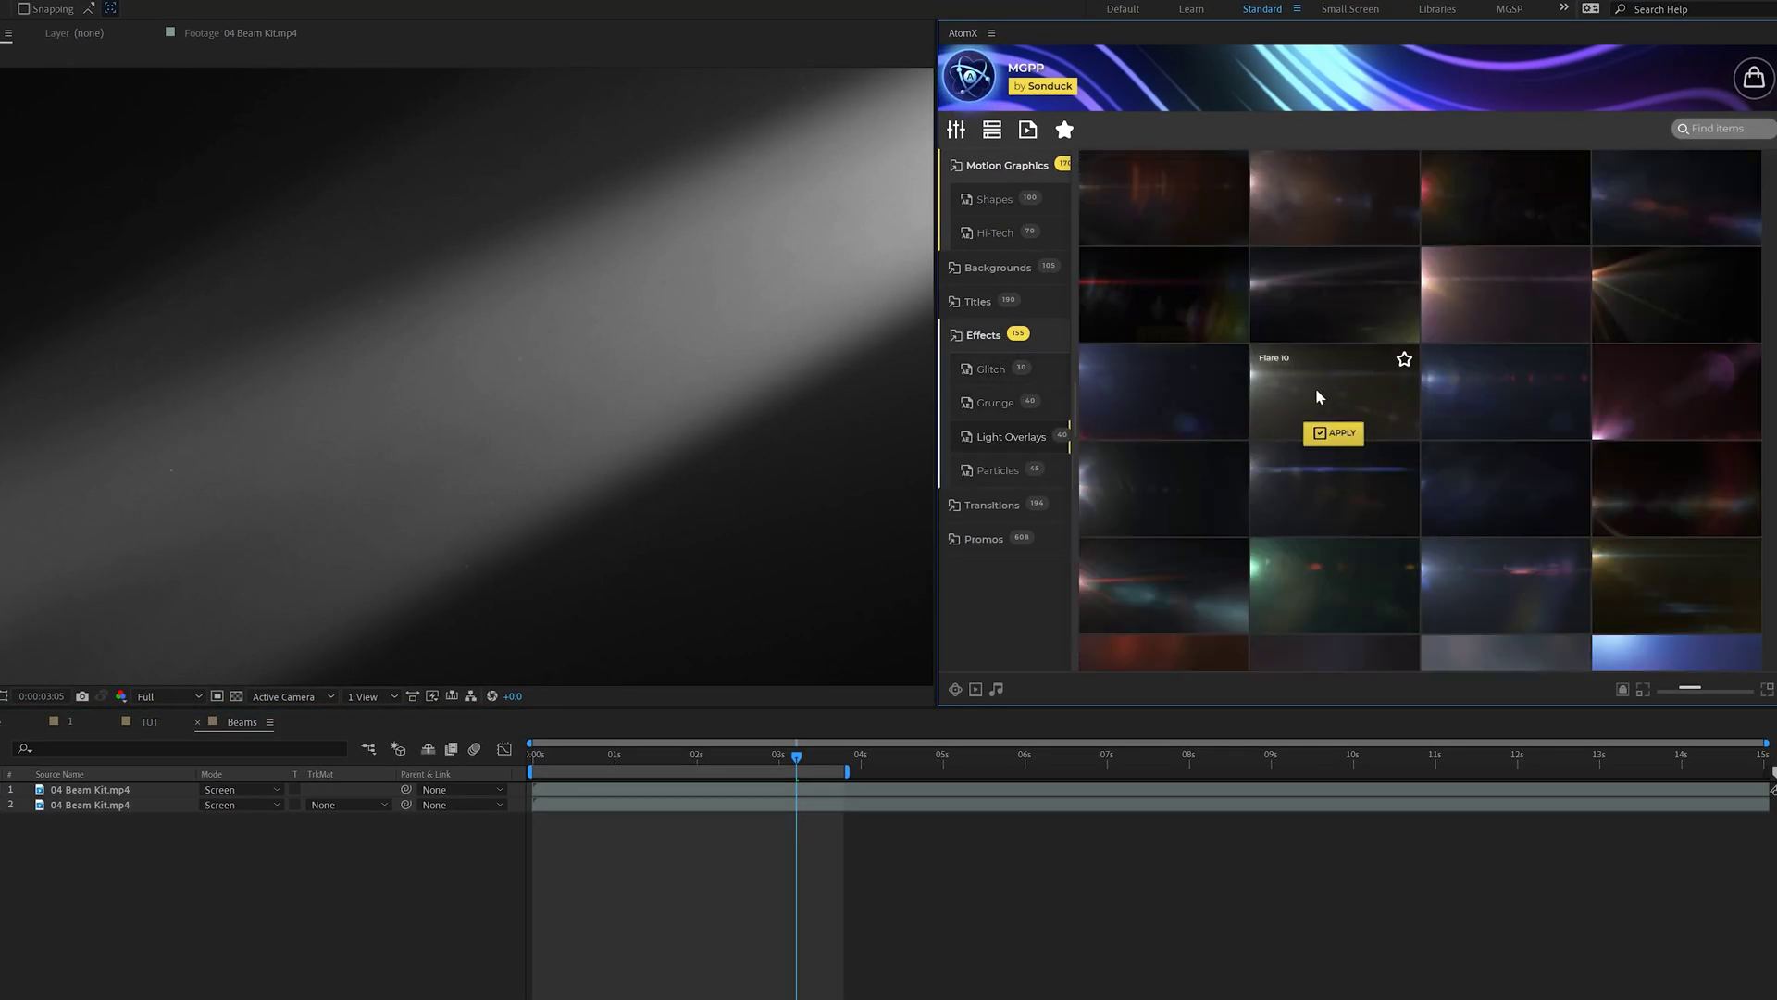
{"action": "scroll", "coordinate": [1321, 385], "scroll_direction": "down", "scroll_amount": 3}
{"action": "left_click", "coordinate": [1168, 460]}
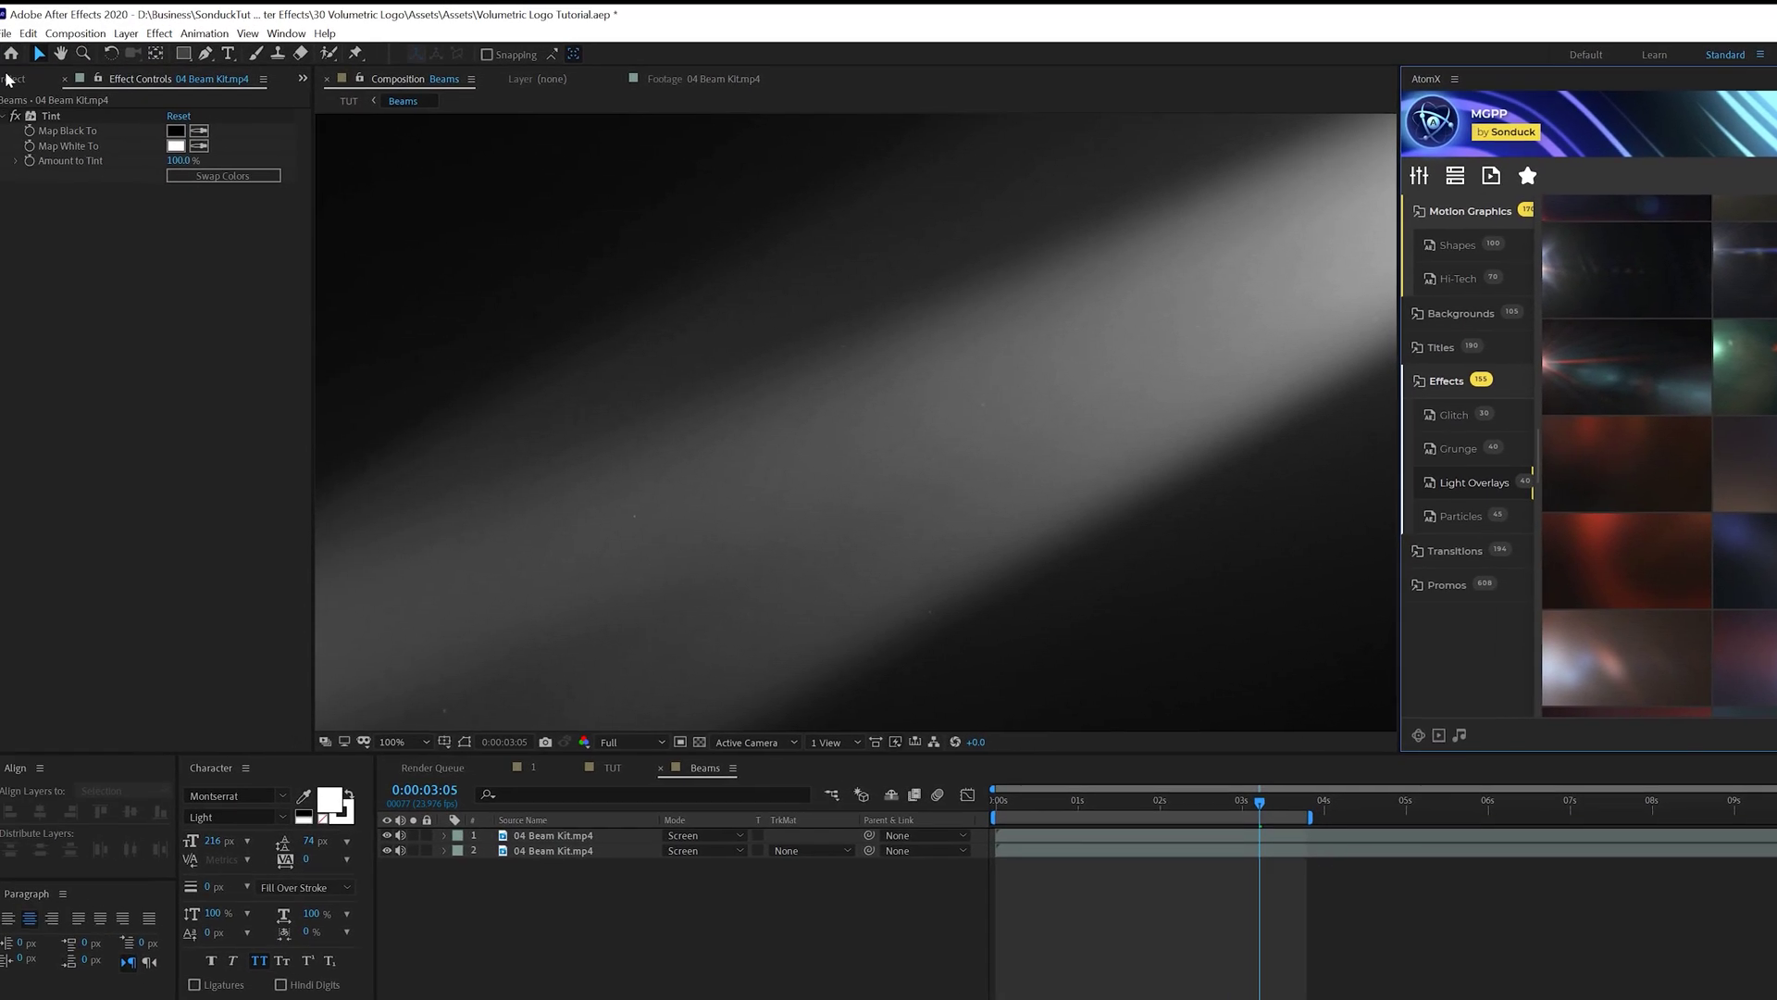
{"action": "left_click", "coordinate": [7, 80]}
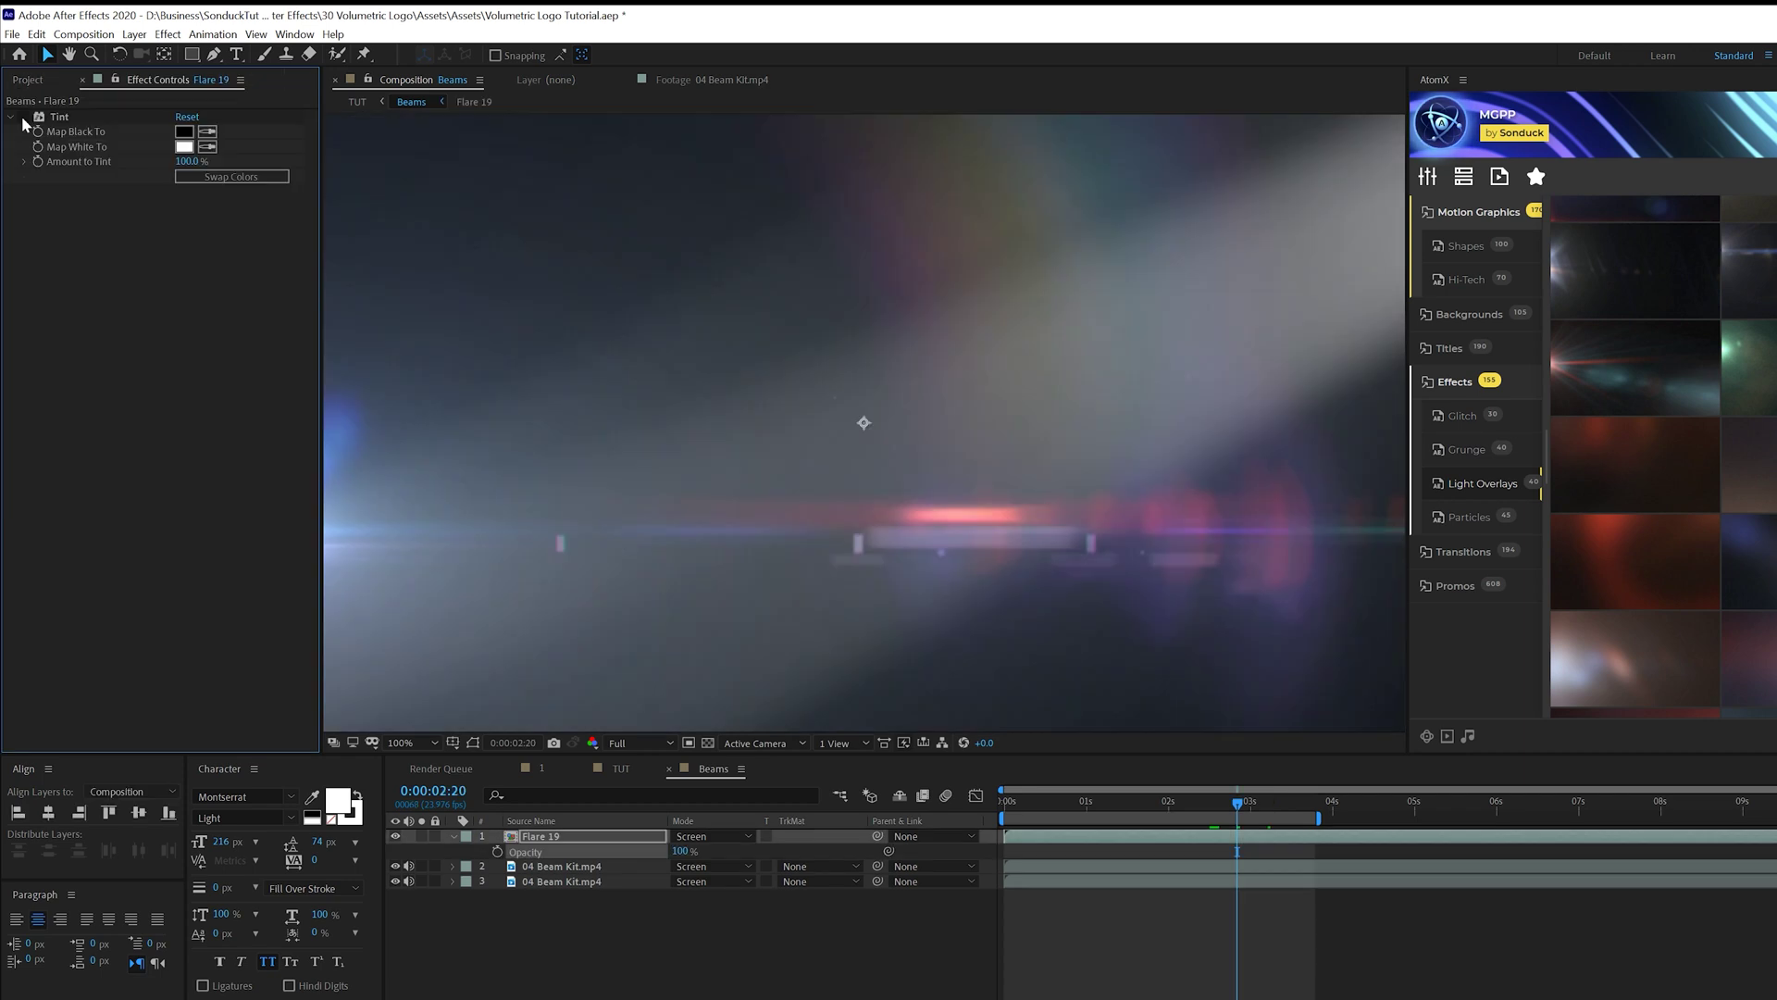
{"action": "left_click", "coordinate": [23, 118]}
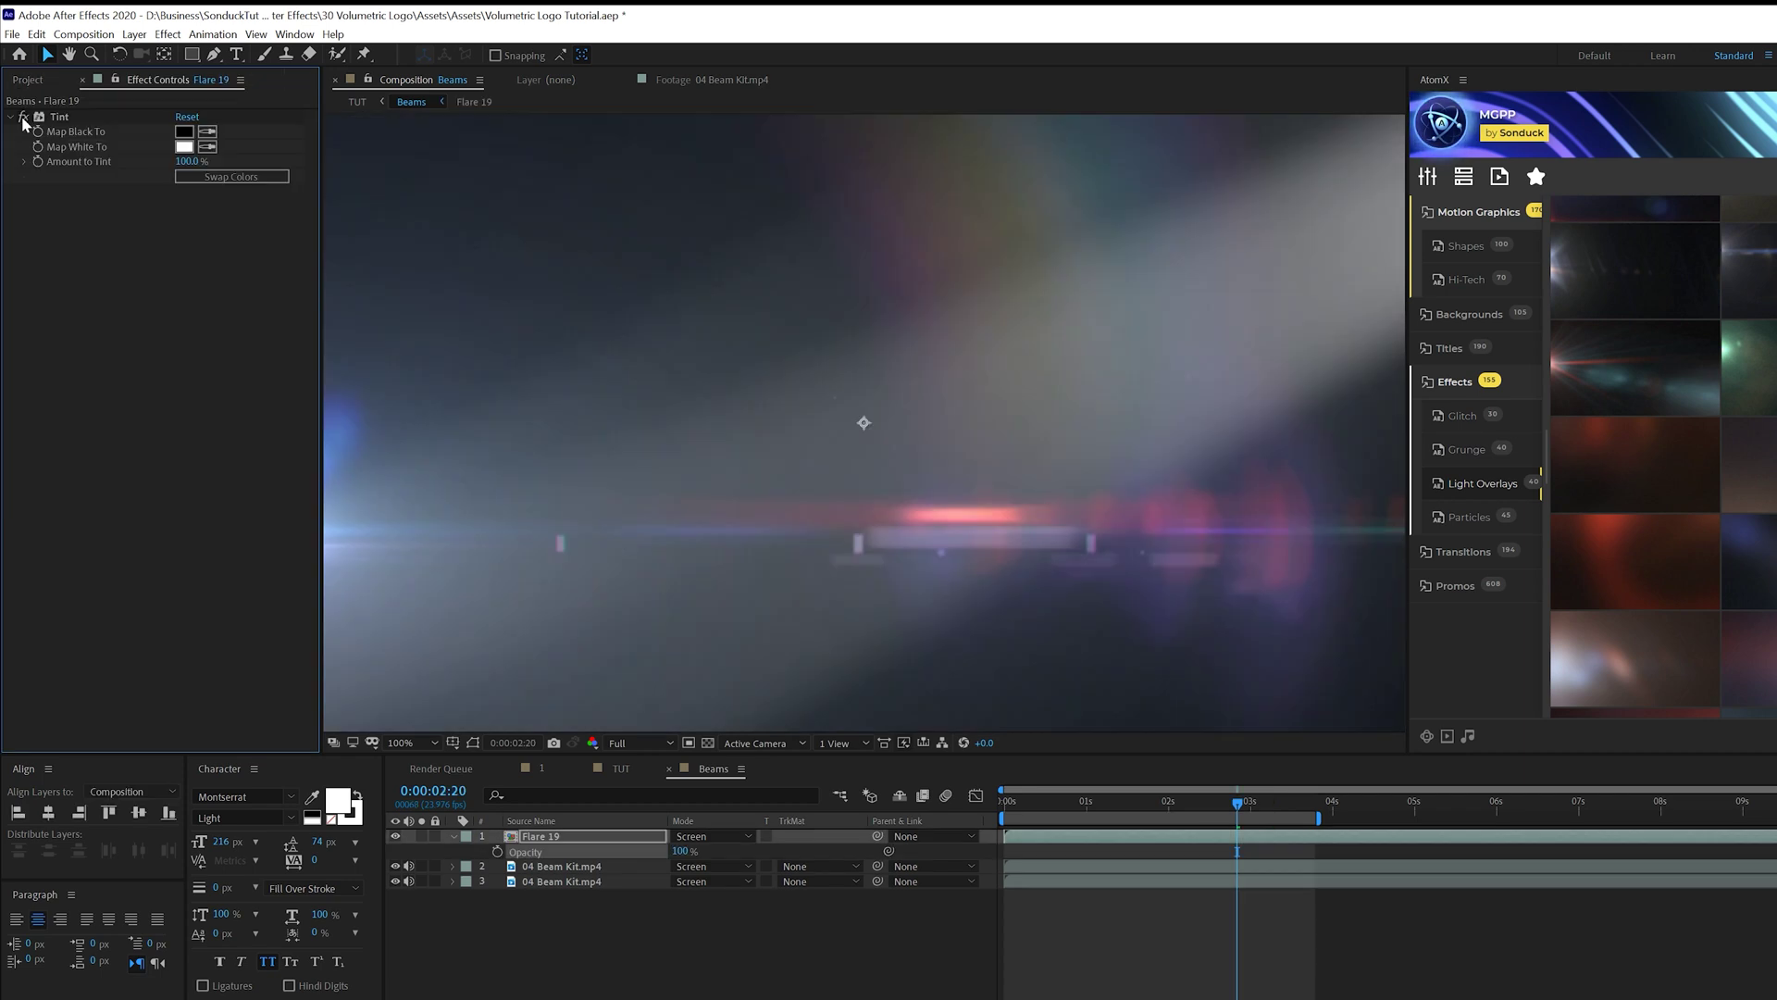
Keyframe the flare's opacity from 0% at the first frame to 100% at about two seconds.
{"action": "left_click", "coordinate": [452, 837]}
{"action": "left_click_drag", "start_coordinate": [1020, 803], "coordinate": [1004, 804]}
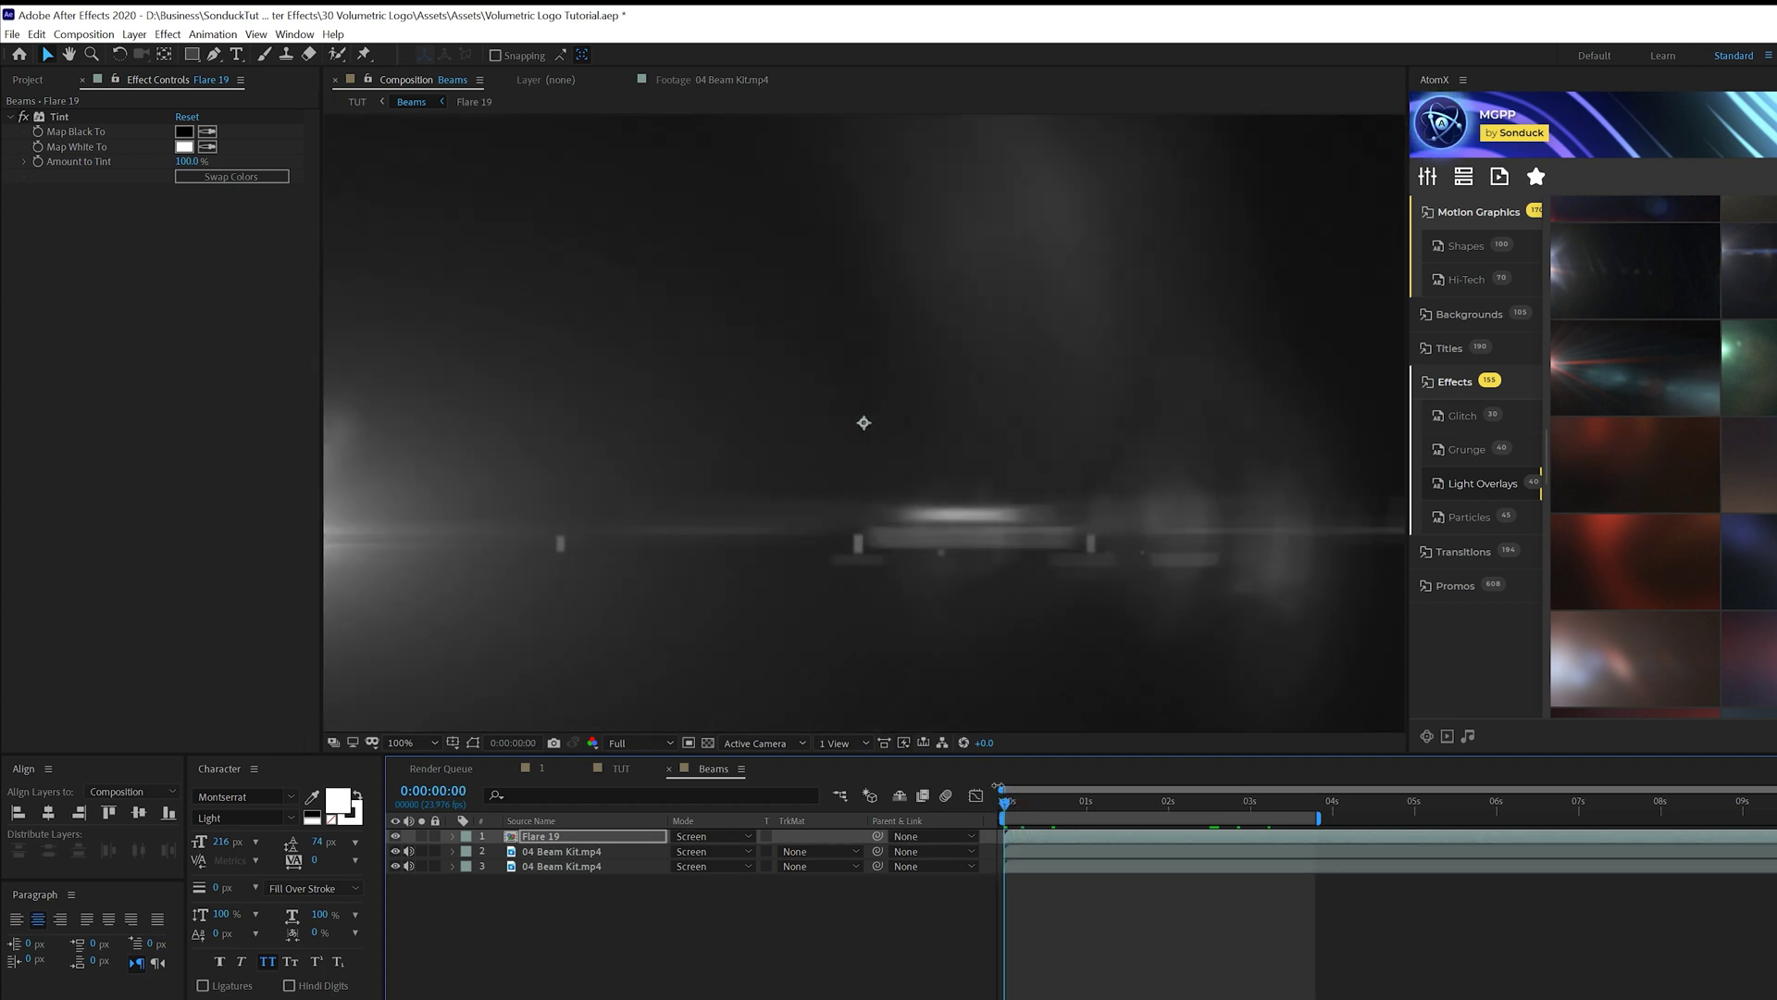
{"action": "key", "text": "t"}
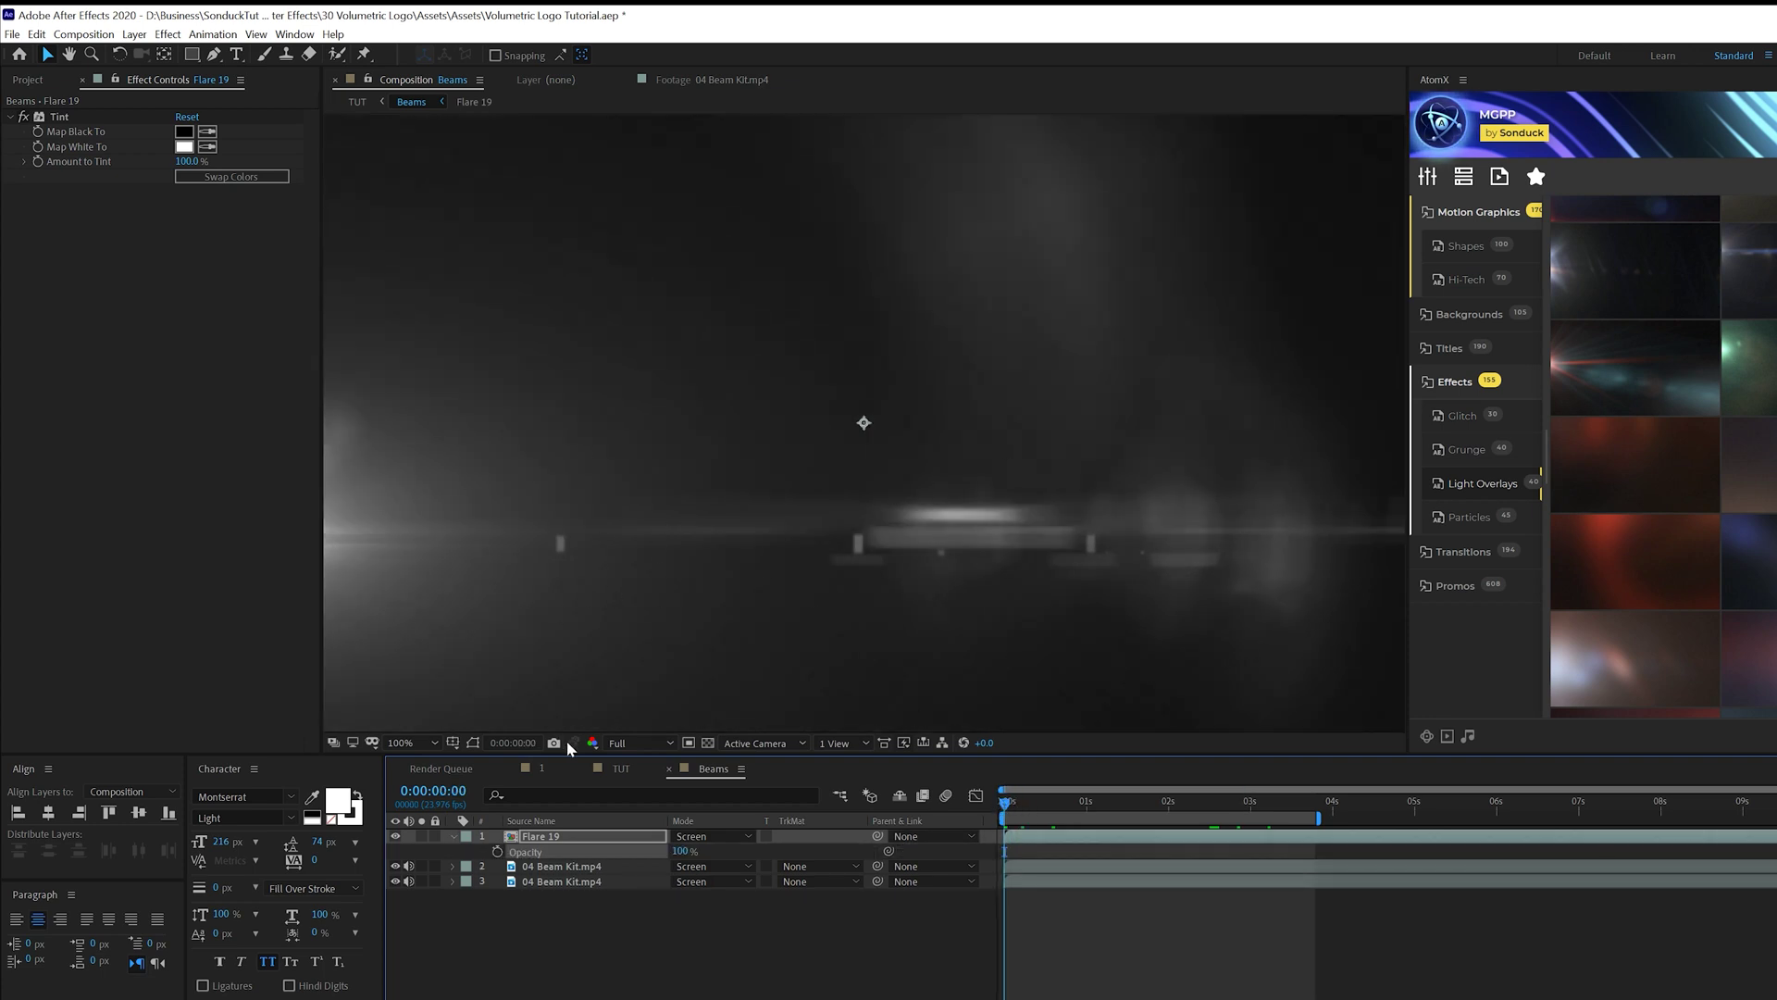
{"action": "left_click", "coordinate": [497, 852]}
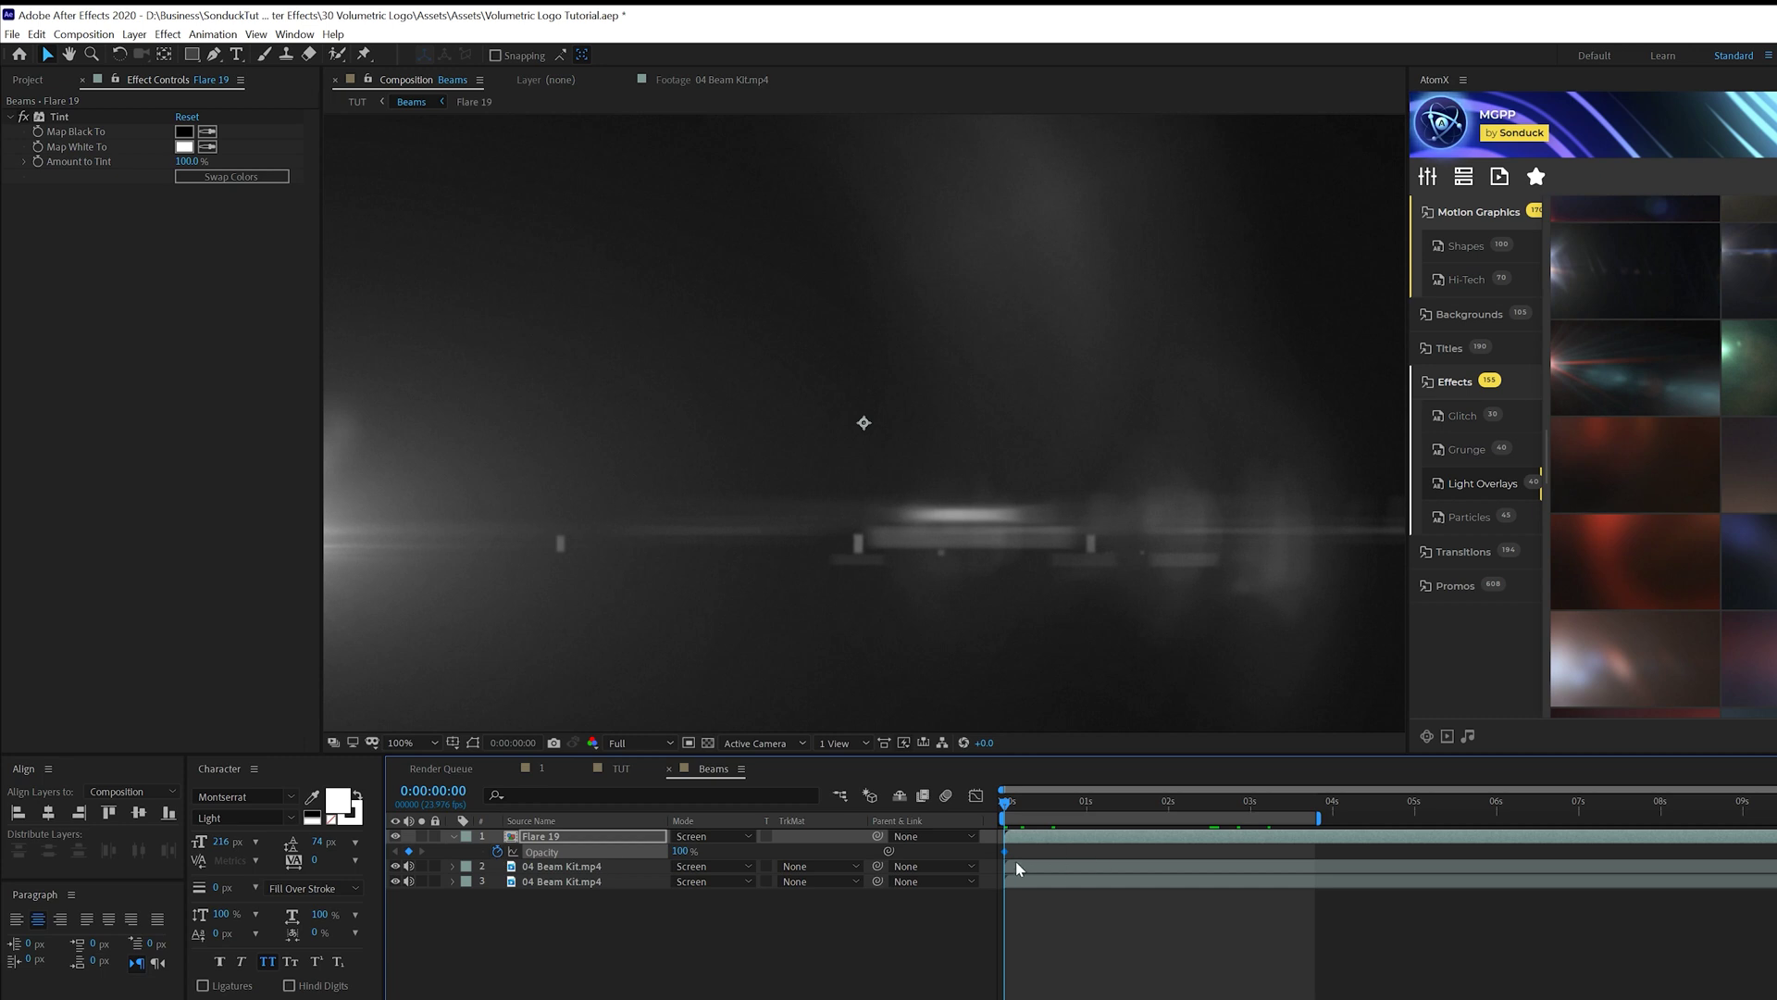
{"action": "left_click_drag", "start_coordinate": [1008, 852], "coordinate": [1167, 853]}
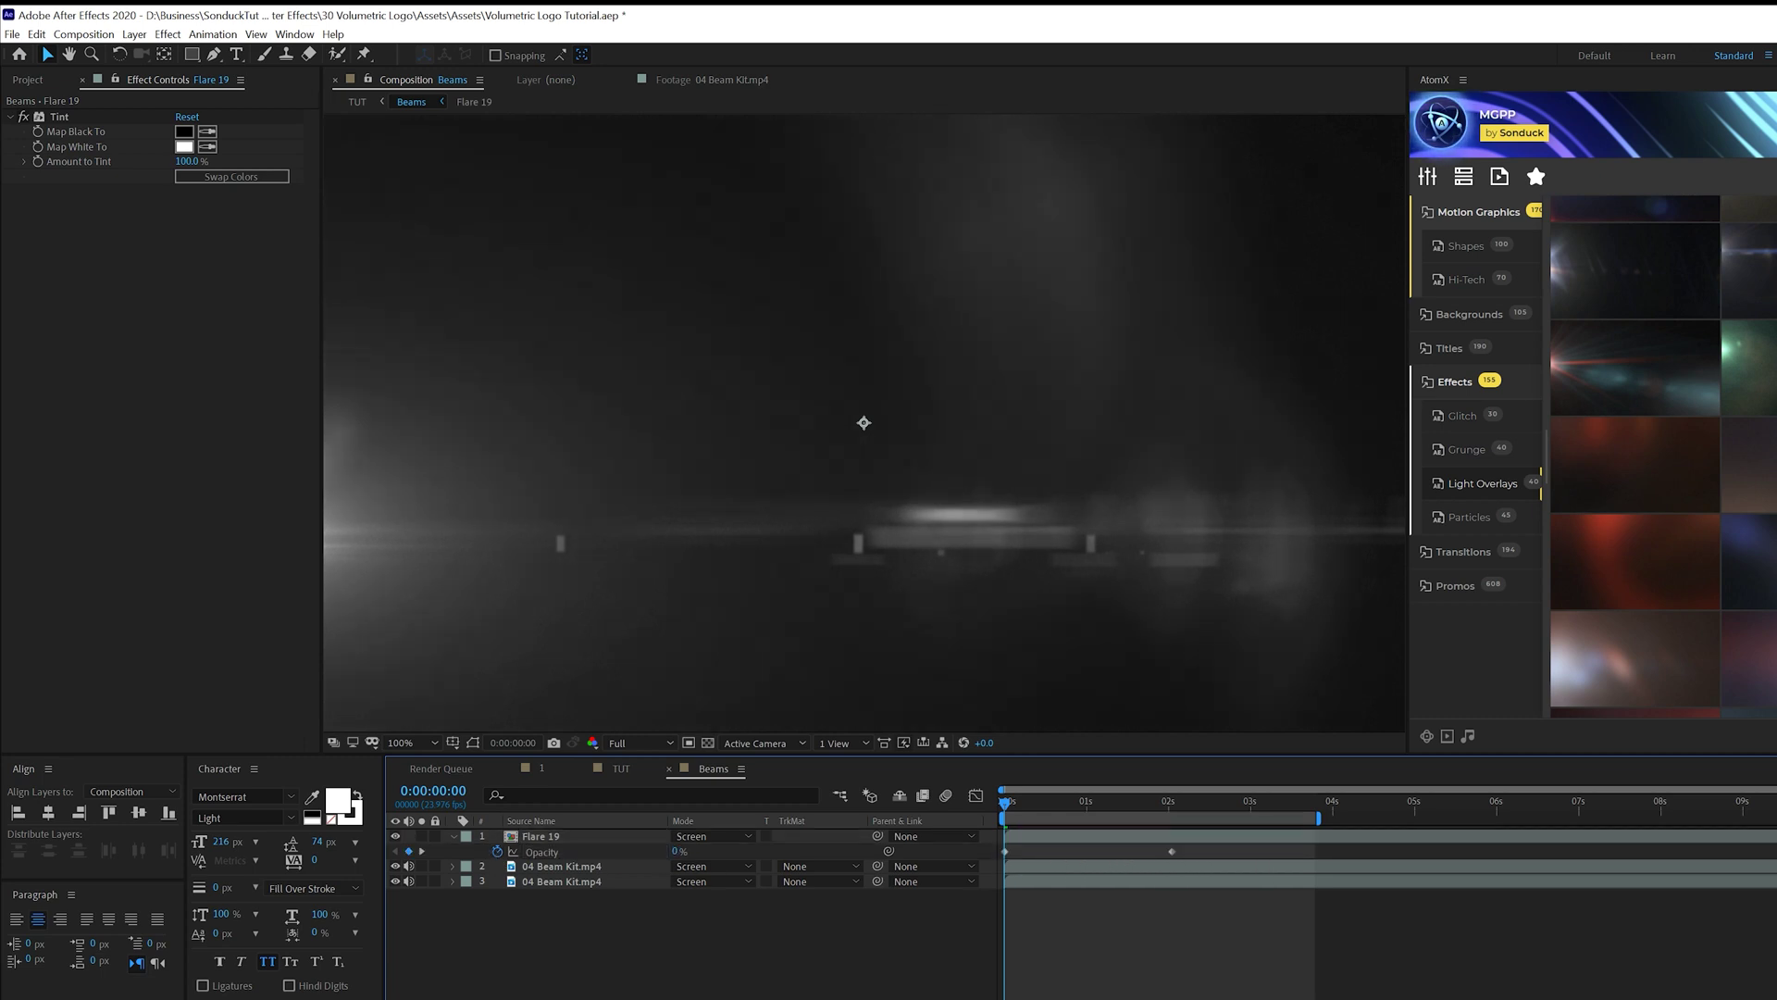
{"action": "type", "text": "0"}
{"action": "left_click", "coordinate": [885, 830]}
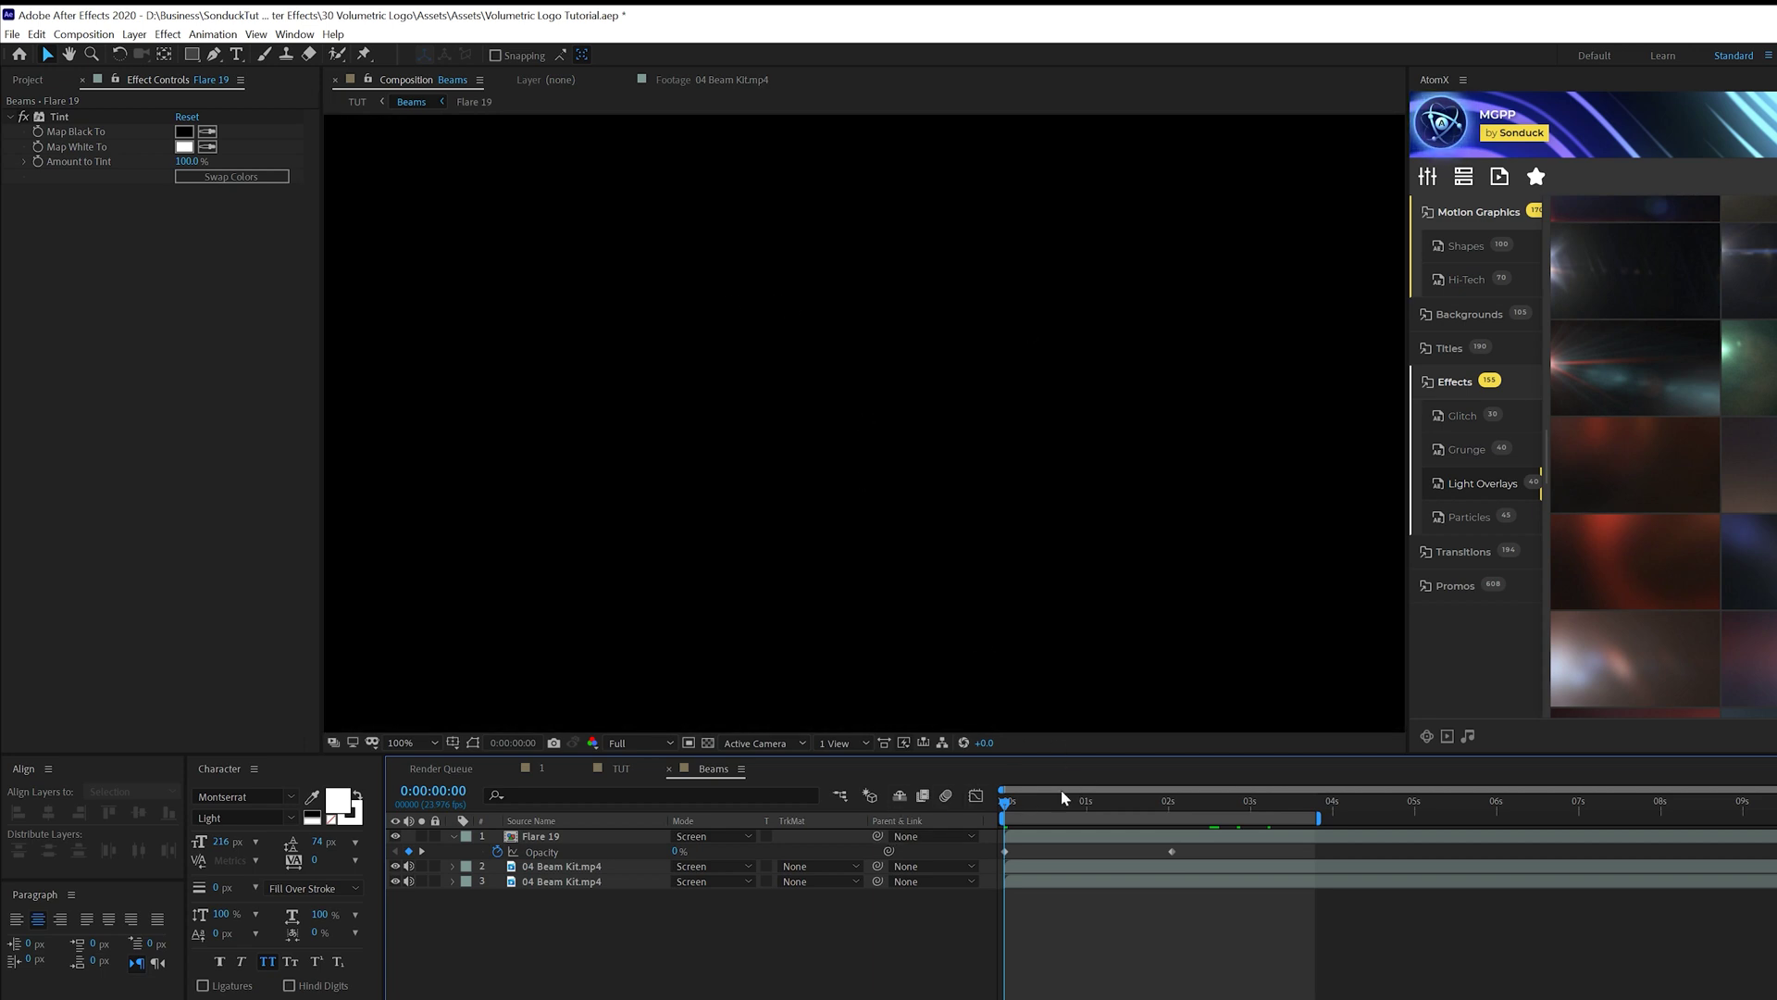
{"action": "left_click_drag", "start_coordinate": [1063, 798], "coordinate": [1137, 812]}
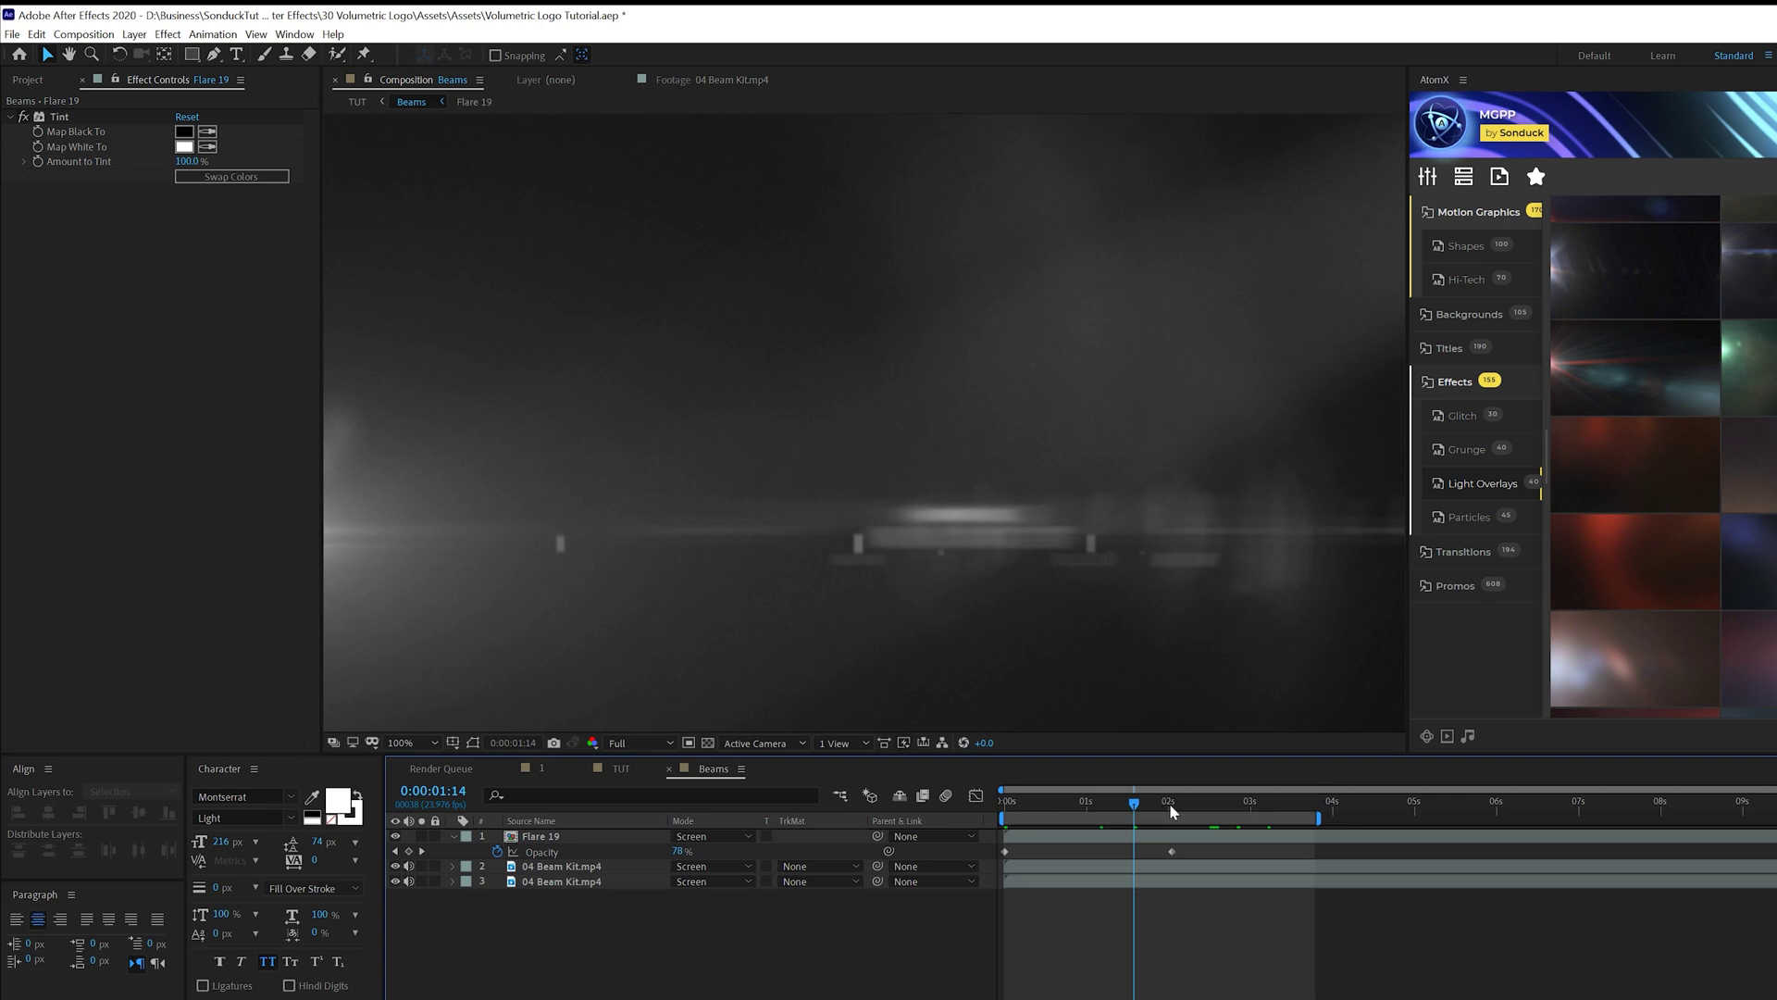
{"action": "left_click", "coordinate": [1171, 811]}
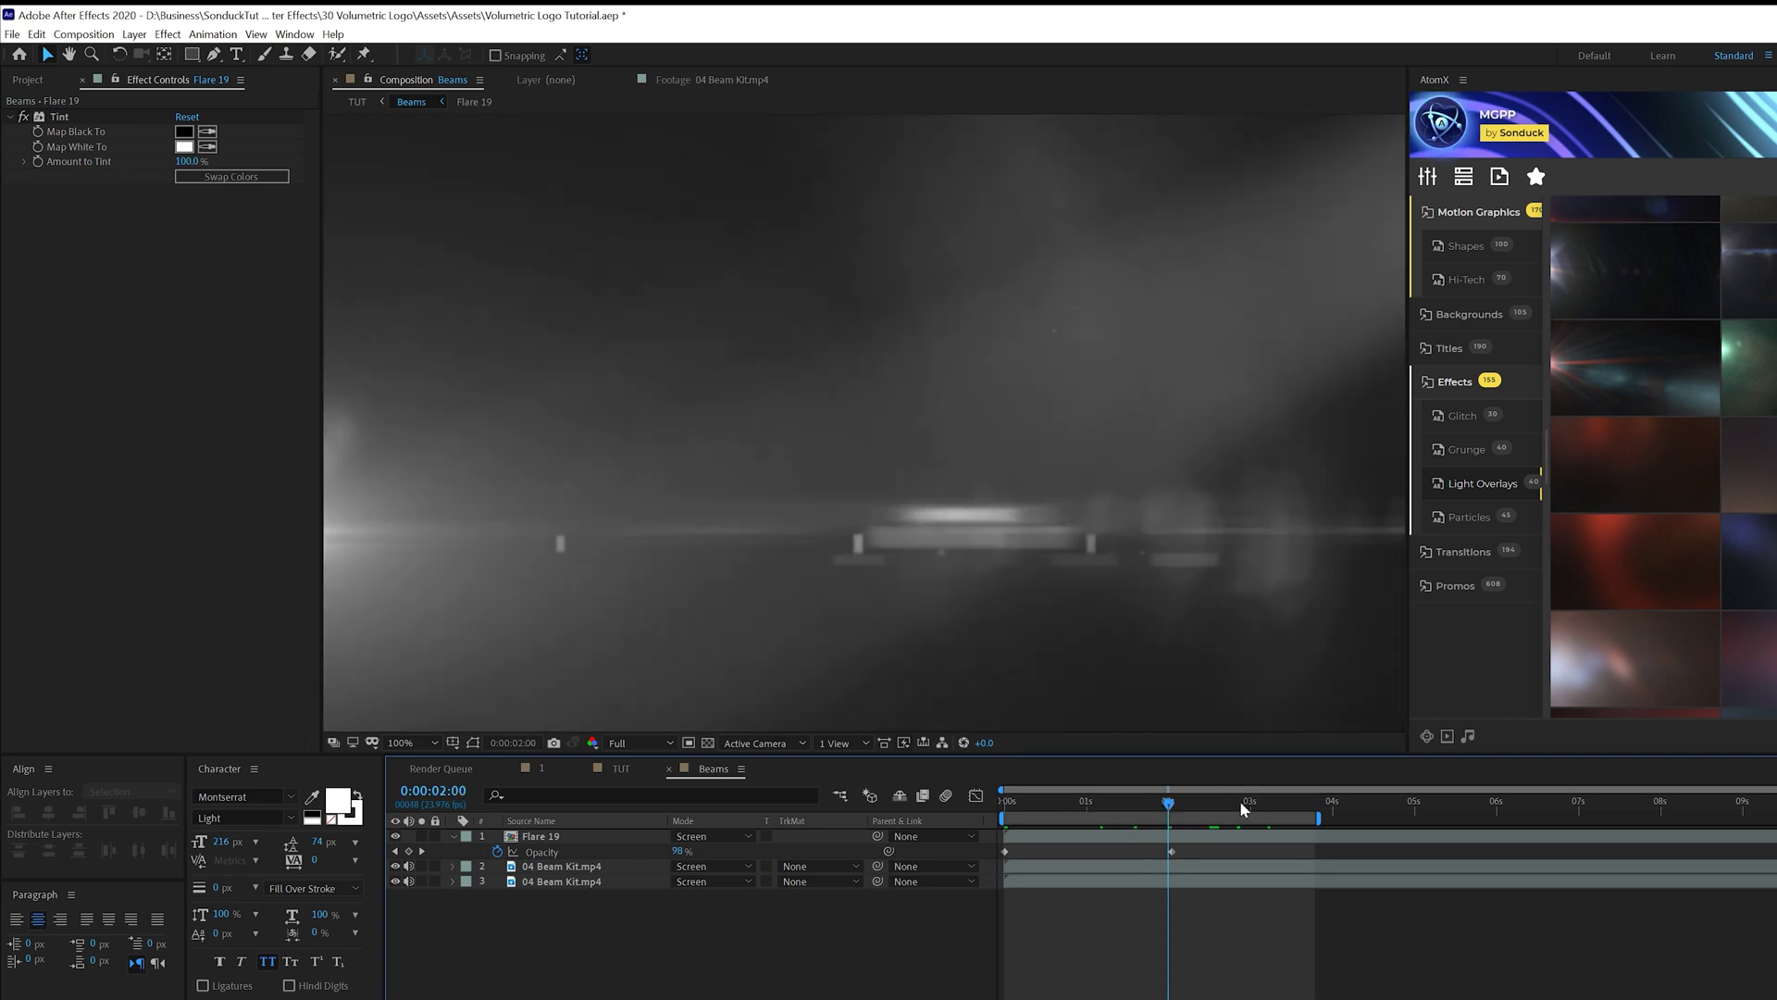
{"action": "left_click", "coordinate": [621, 770]}
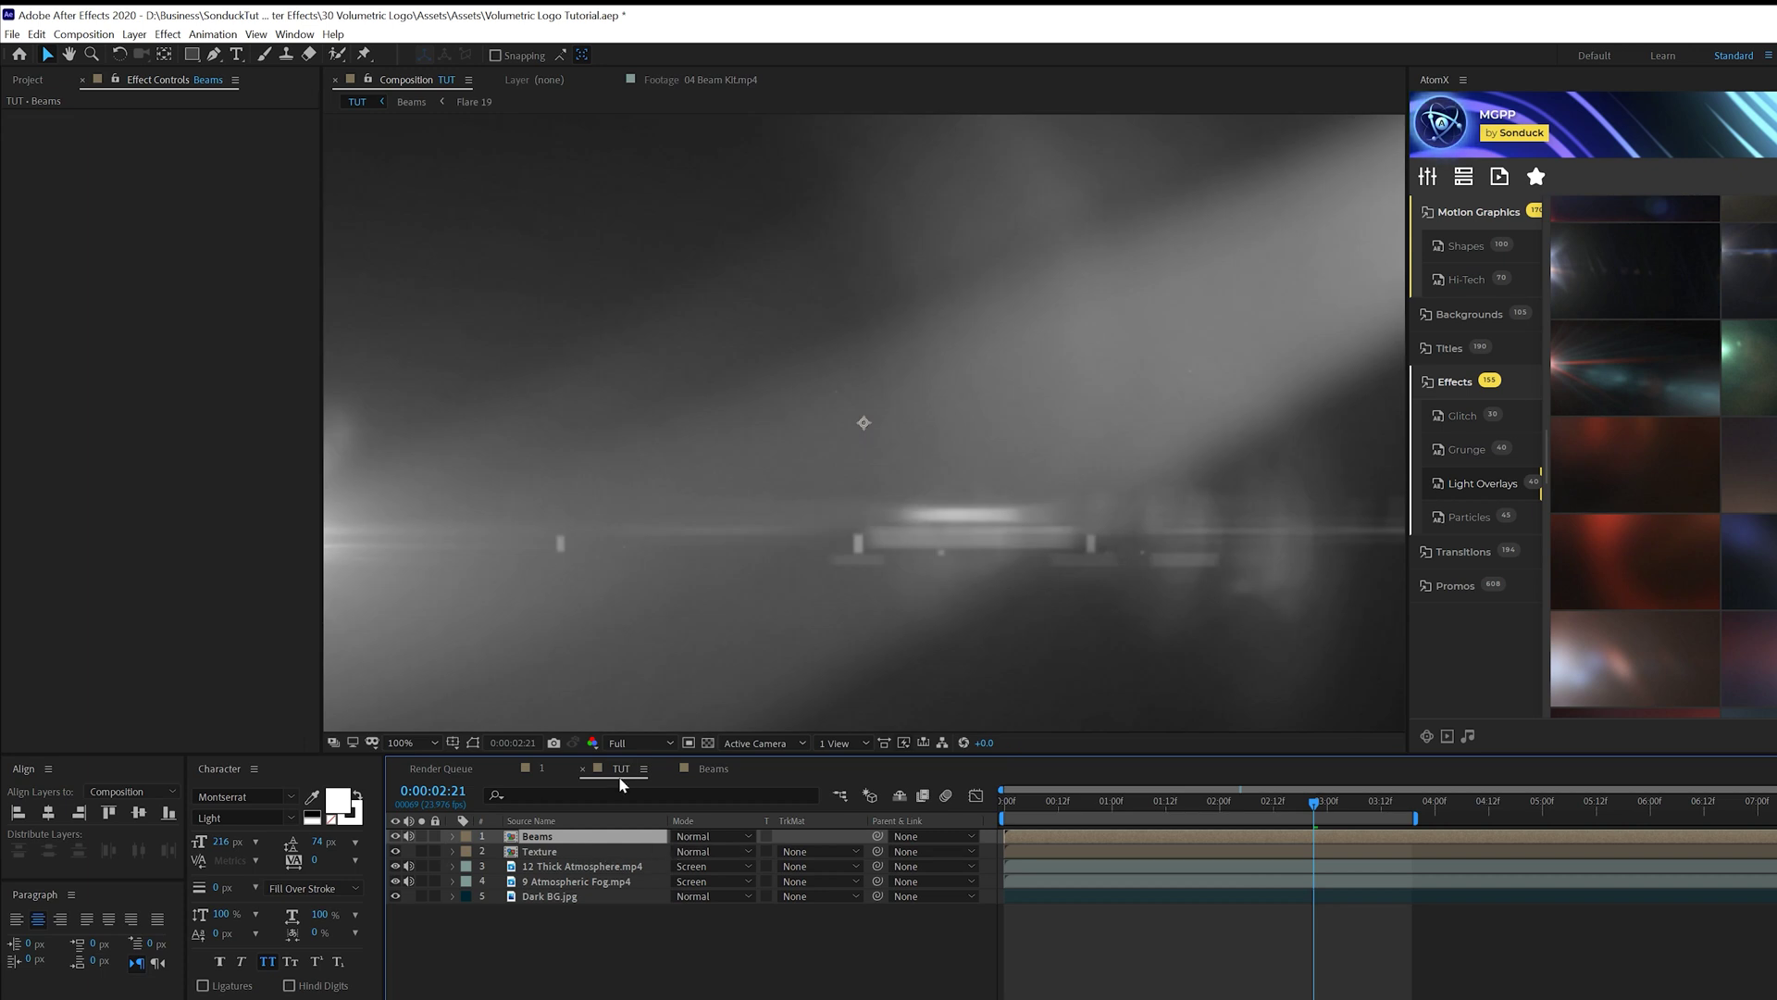
Set the Beams layer's blend mode to Hard Light in the TUT comp.
{"action": "left_click", "coordinate": [708, 836]}
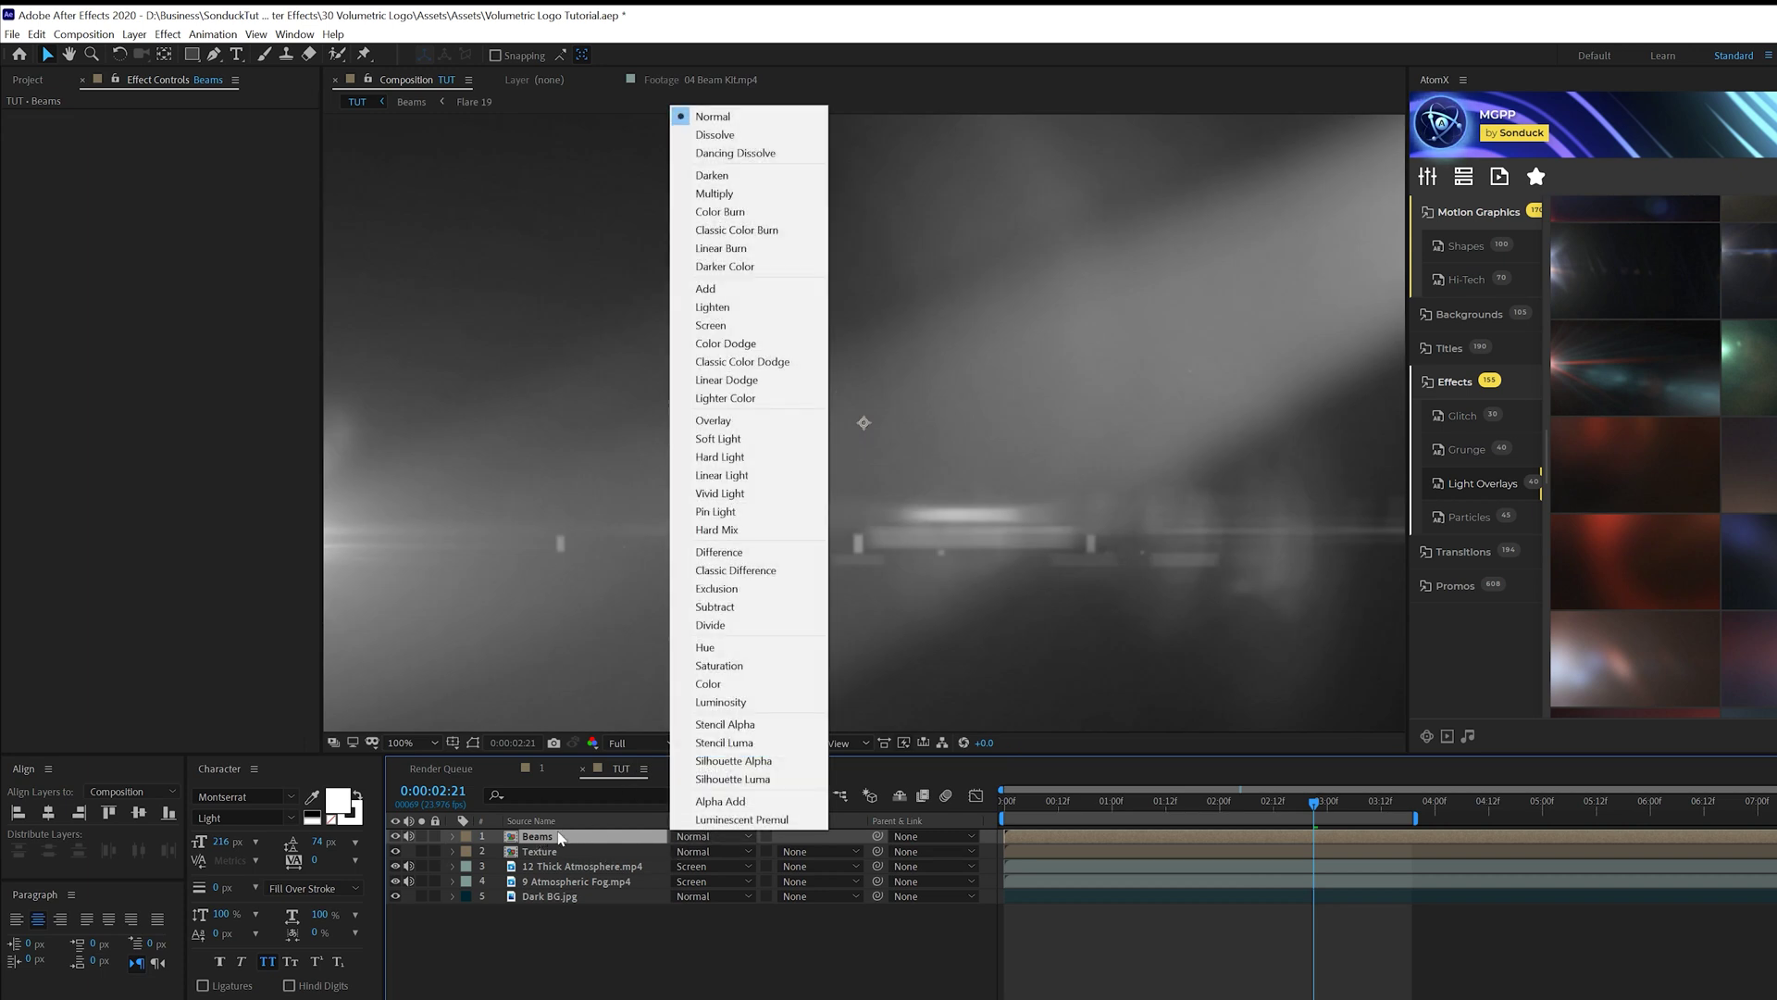
{"action": "left_click", "coordinate": [727, 459]}
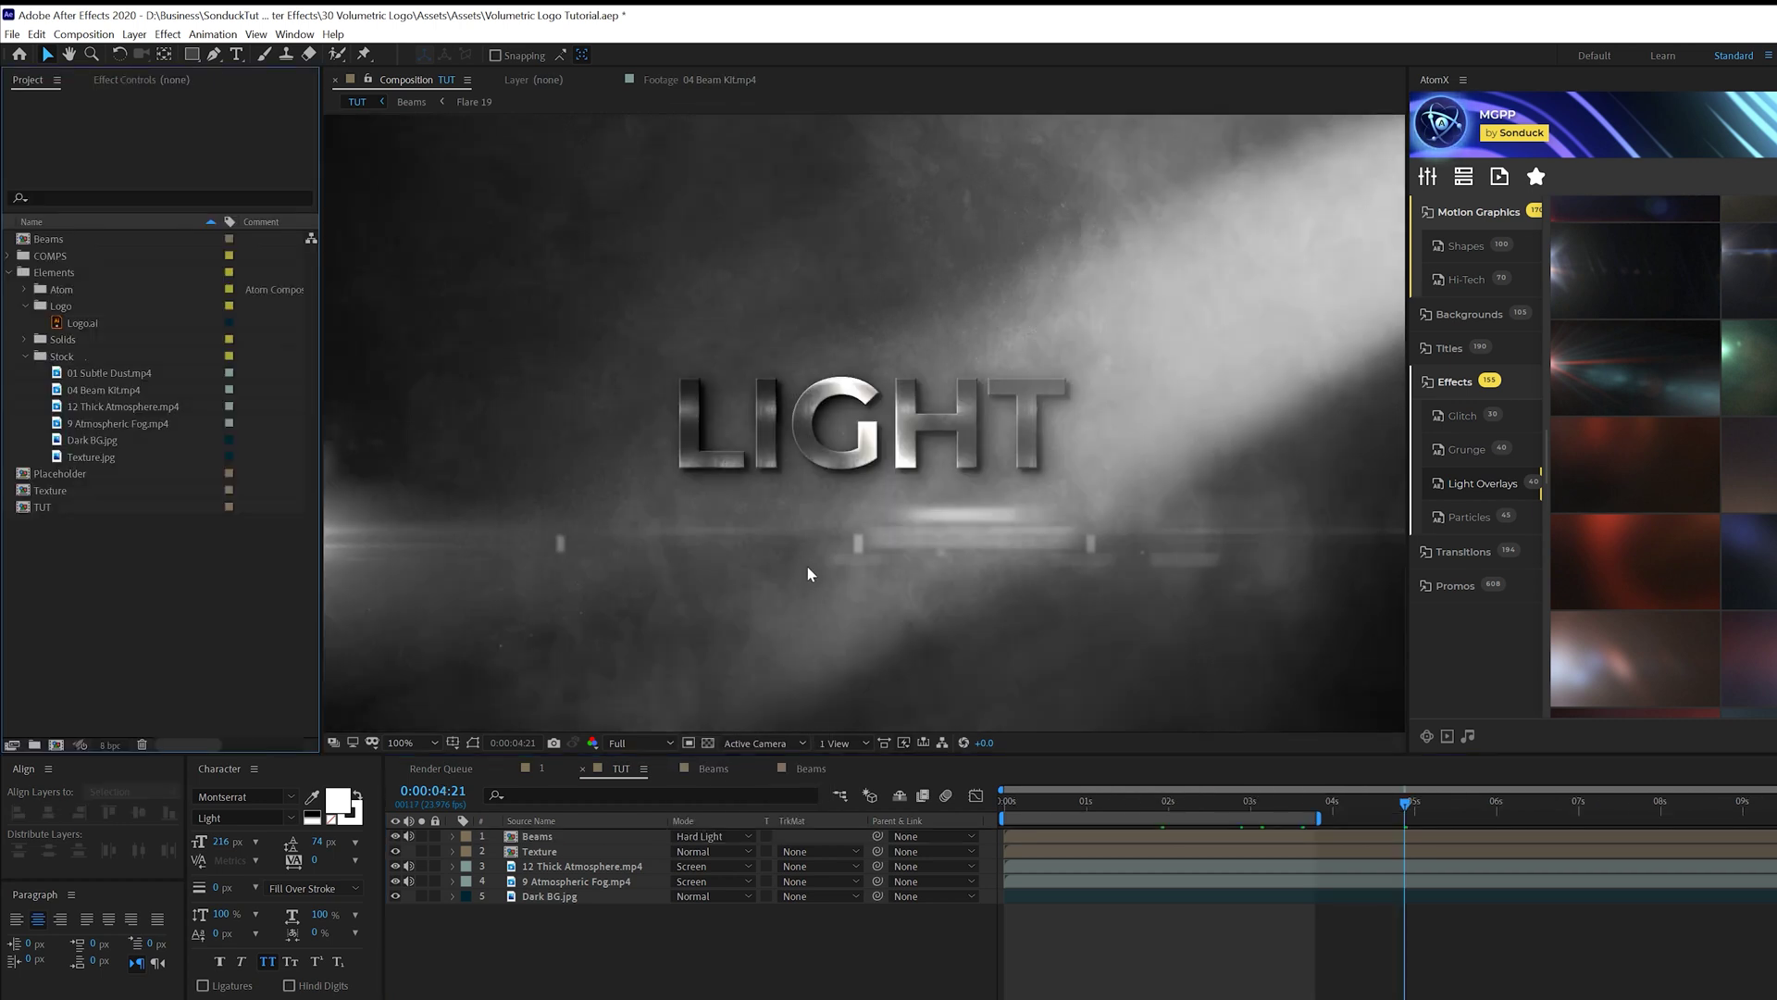
Preview 01 Subtle Dust.mp4 and drag it into the TUT comp.
{"action": "double_click", "coordinate": [82, 374]}
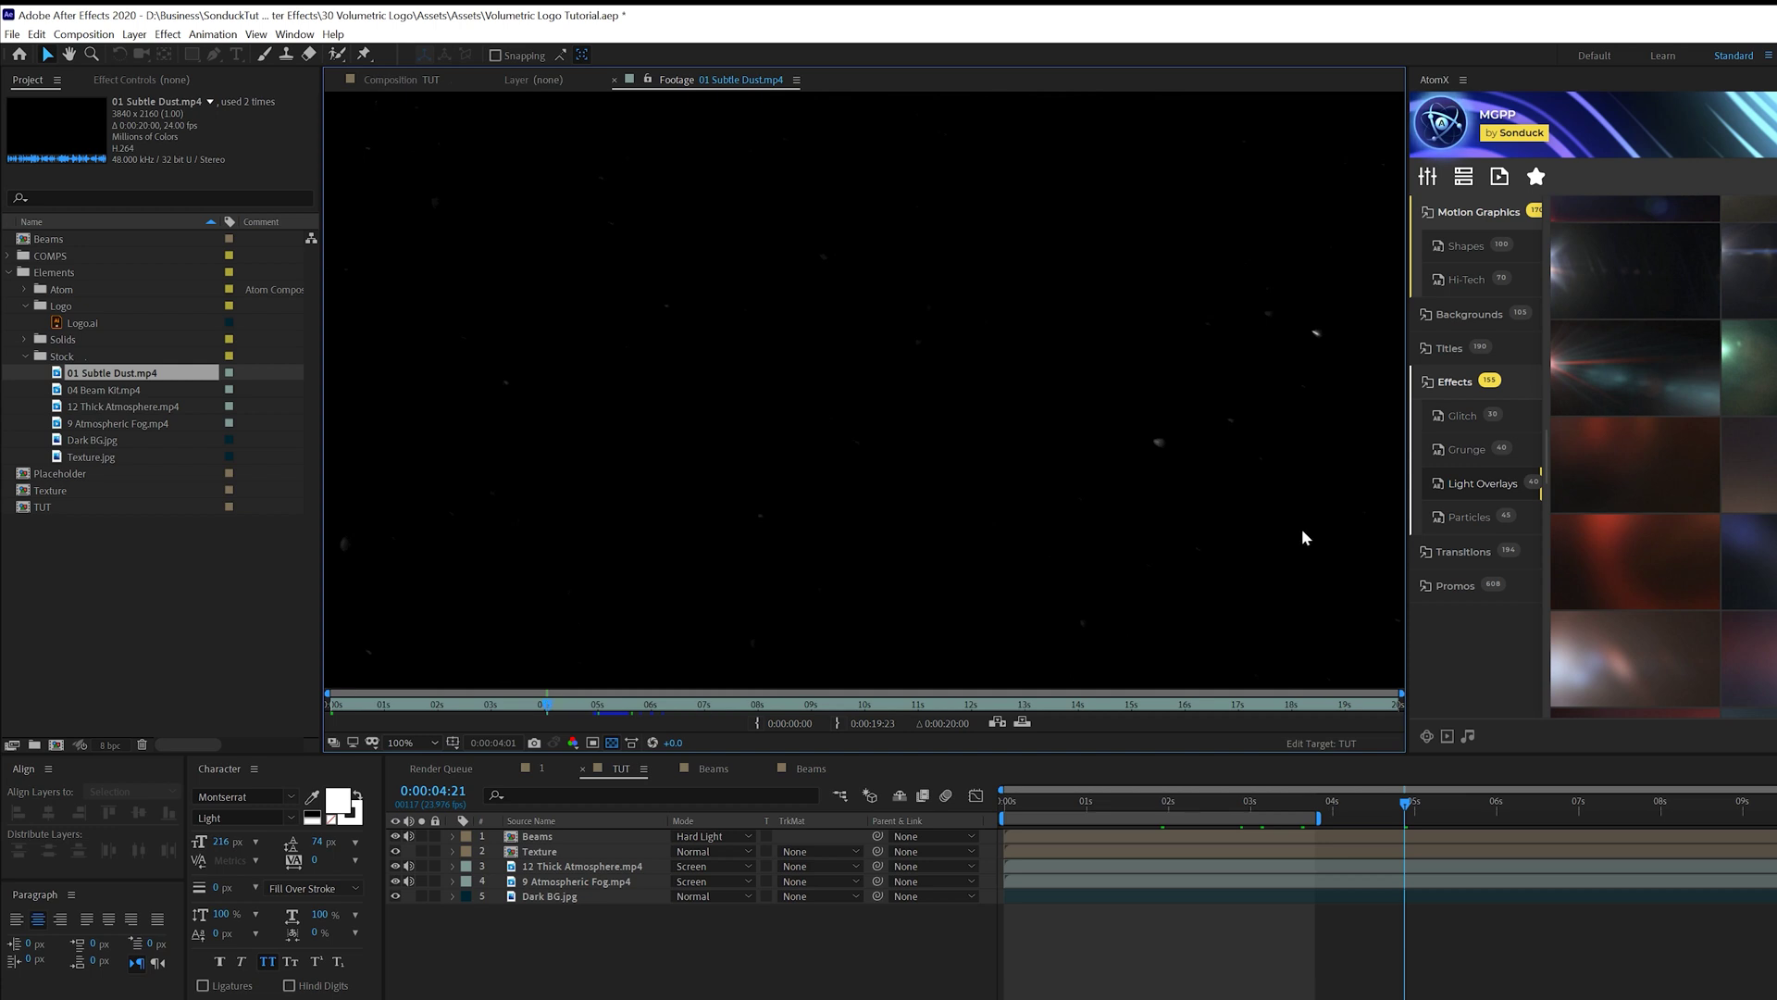
{"action": "left_click", "coordinate": [1472, 516]}
{"action": "mouse_move", "coordinate": [1677, 382]}
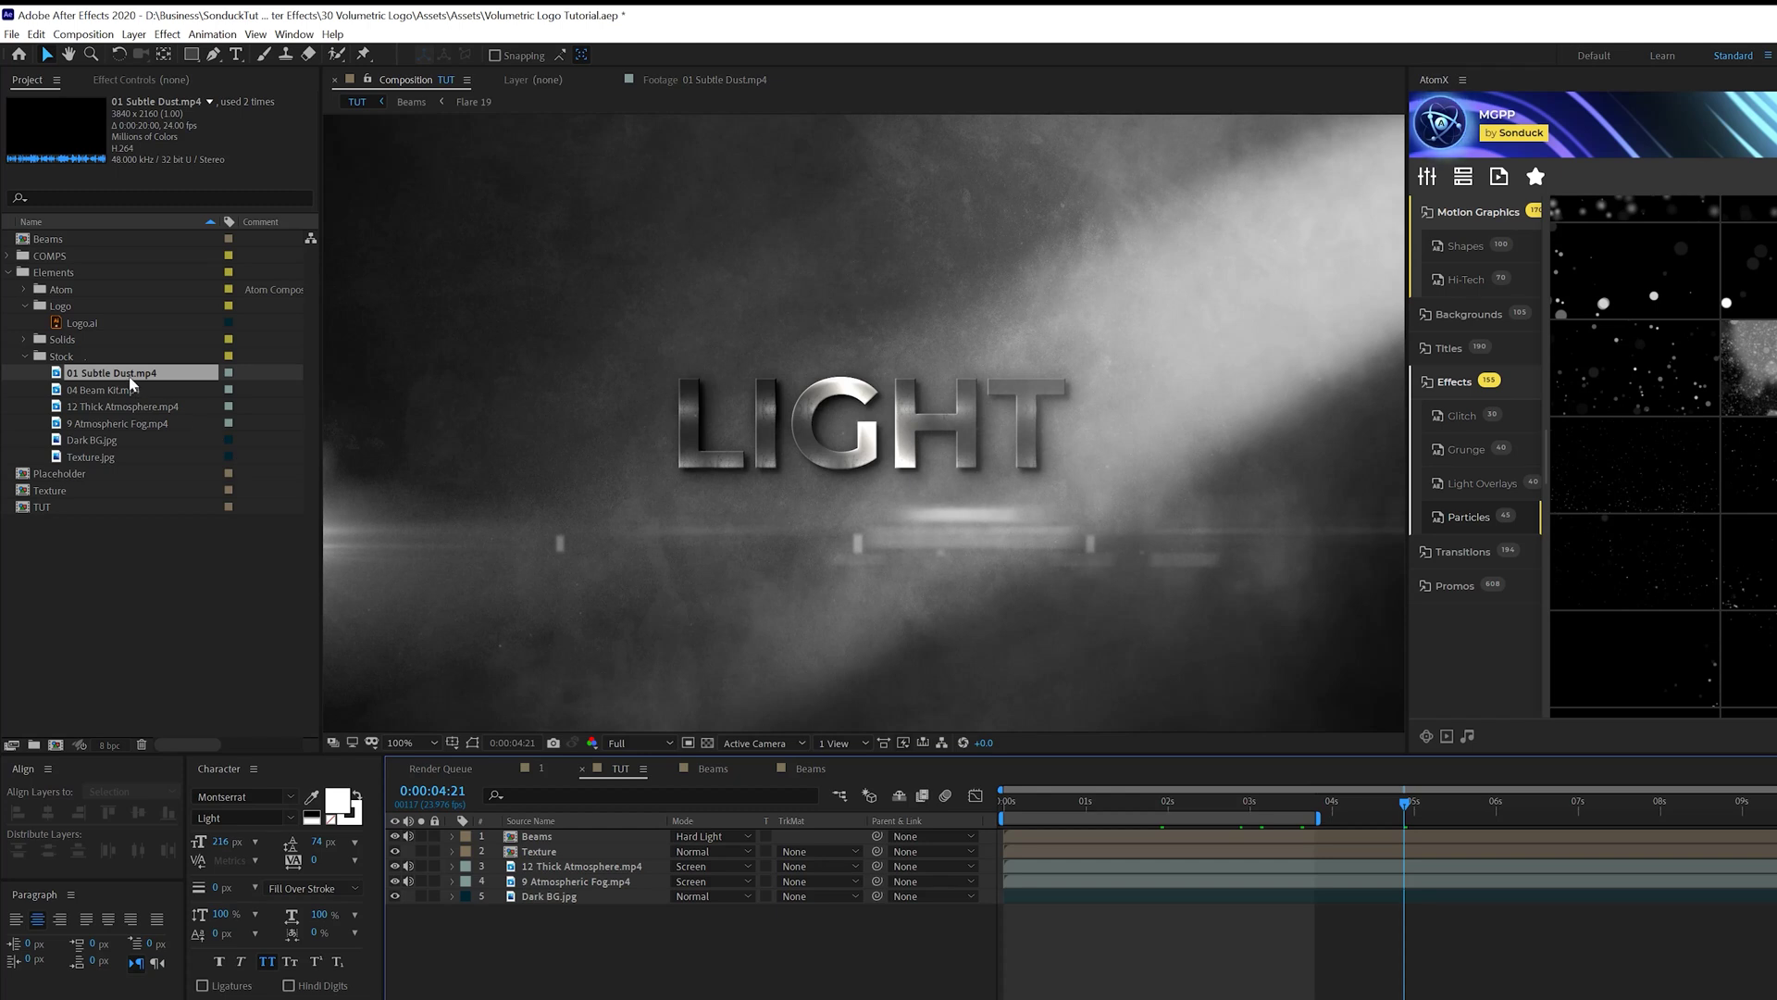
{"action": "left_click_drag", "start_coordinate": [131, 383], "coordinate": [533, 838]}
Set the dust layer to Screen, scale it to 50%, and duplicate it.
{"action": "left_click", "coordinate": [707, 837]}
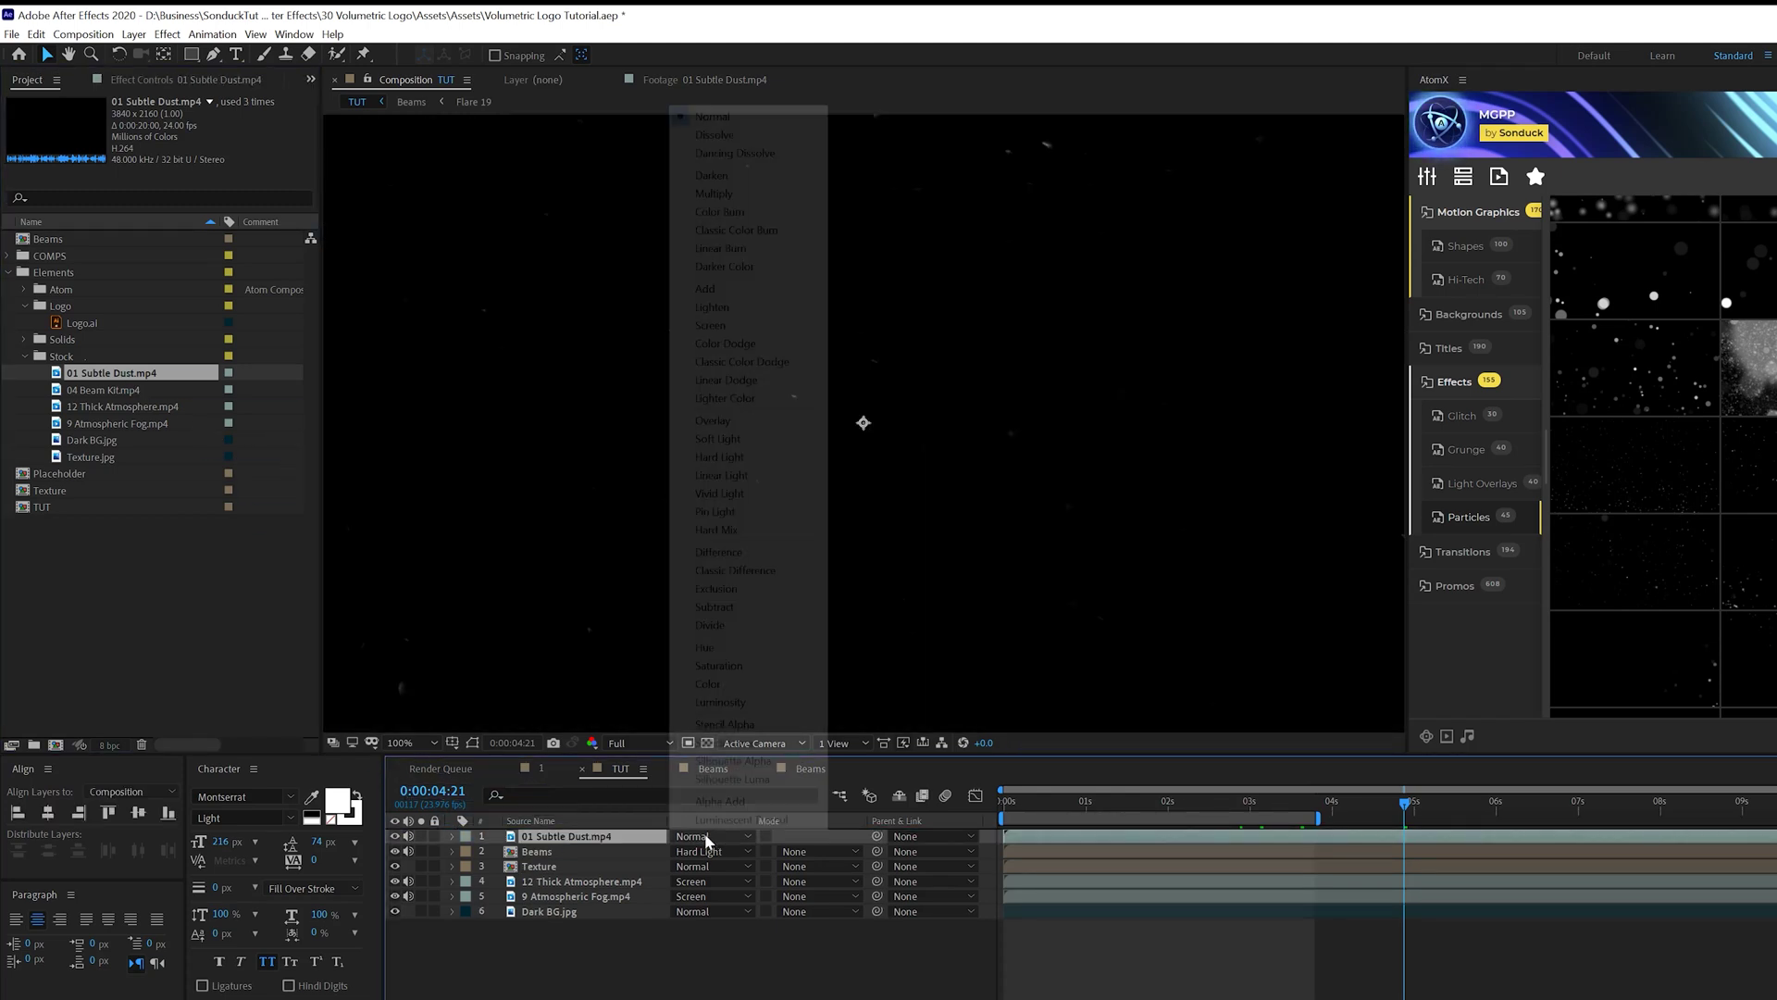
{"action": "left_click", "coordinate": [746, 321]}
{"action": "key", "text": "s"}
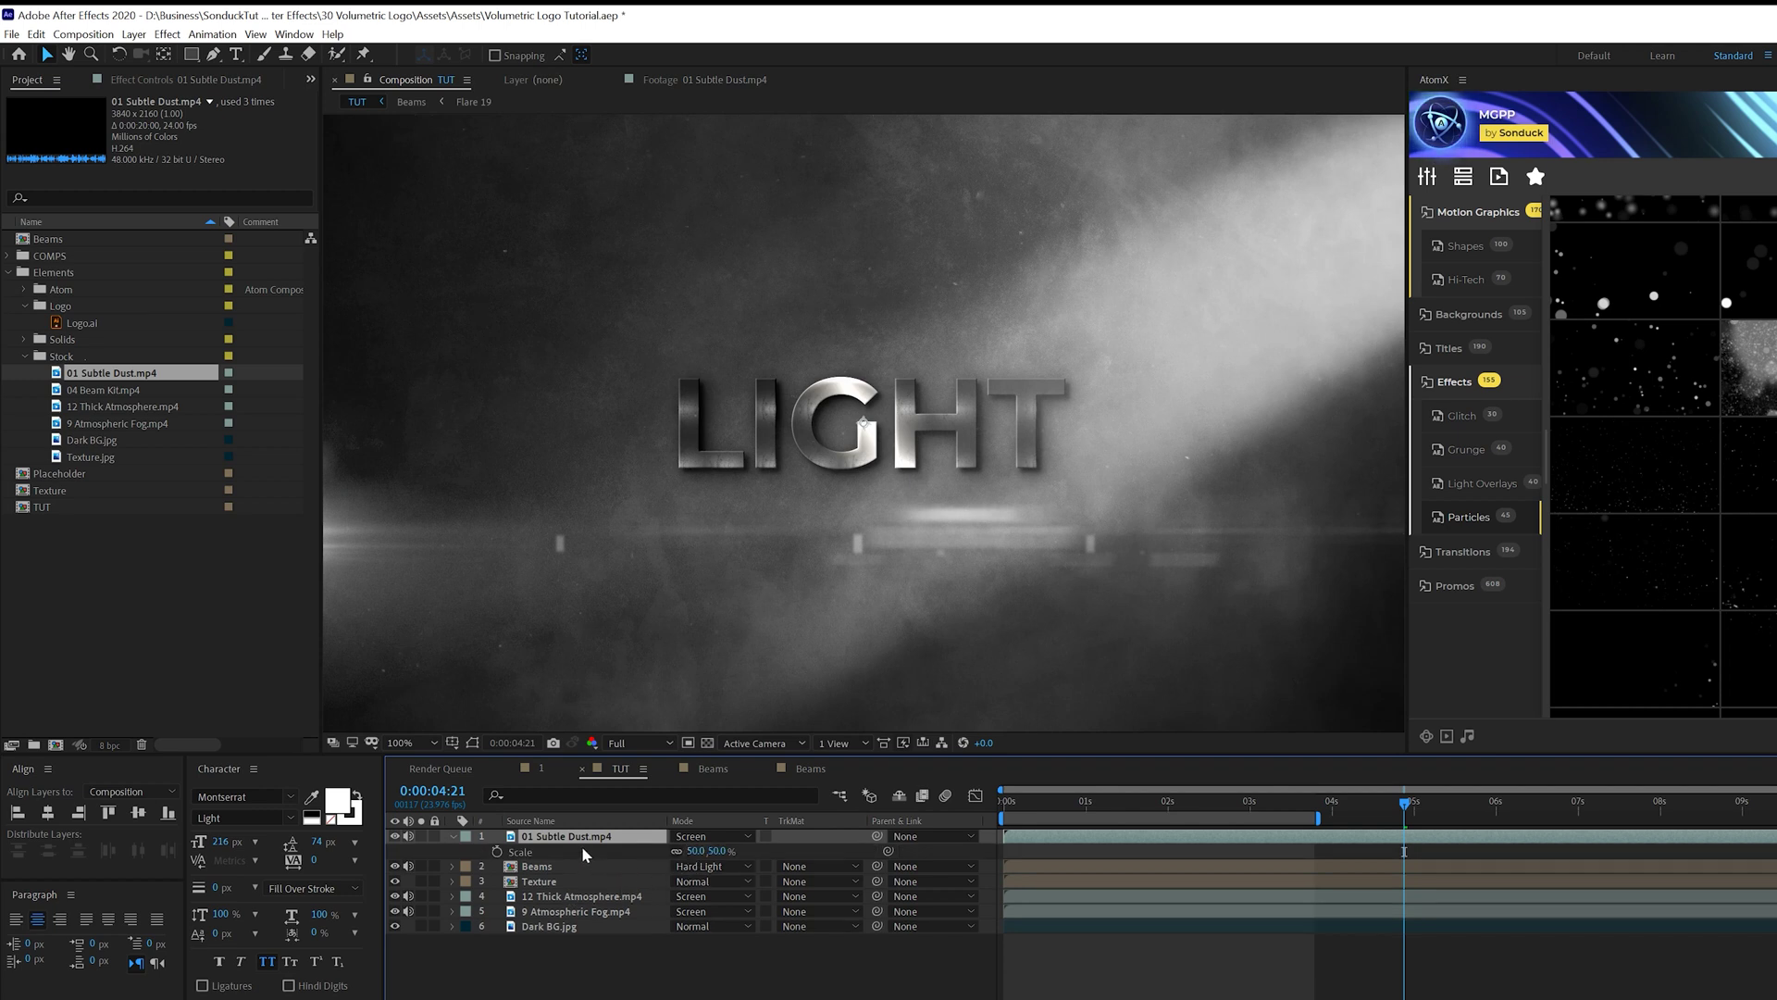
{"action": "key", "text": "s"}
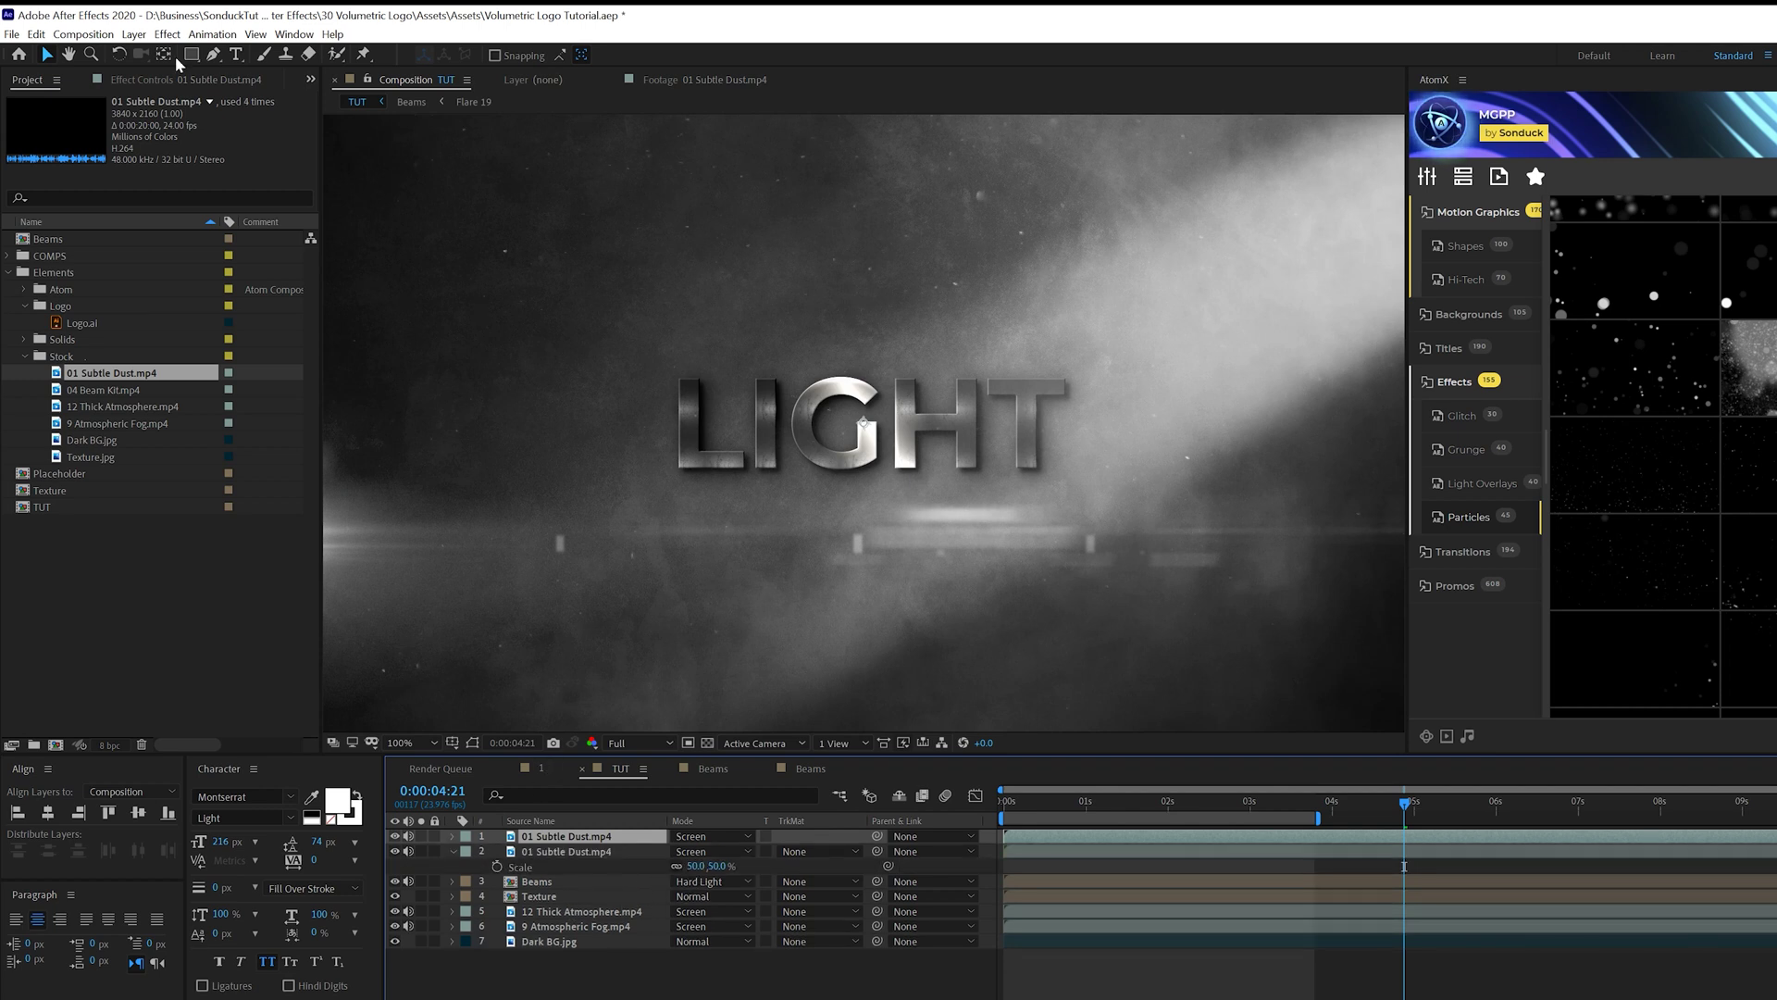
{"action": "key", "text": "ctrl+d"}
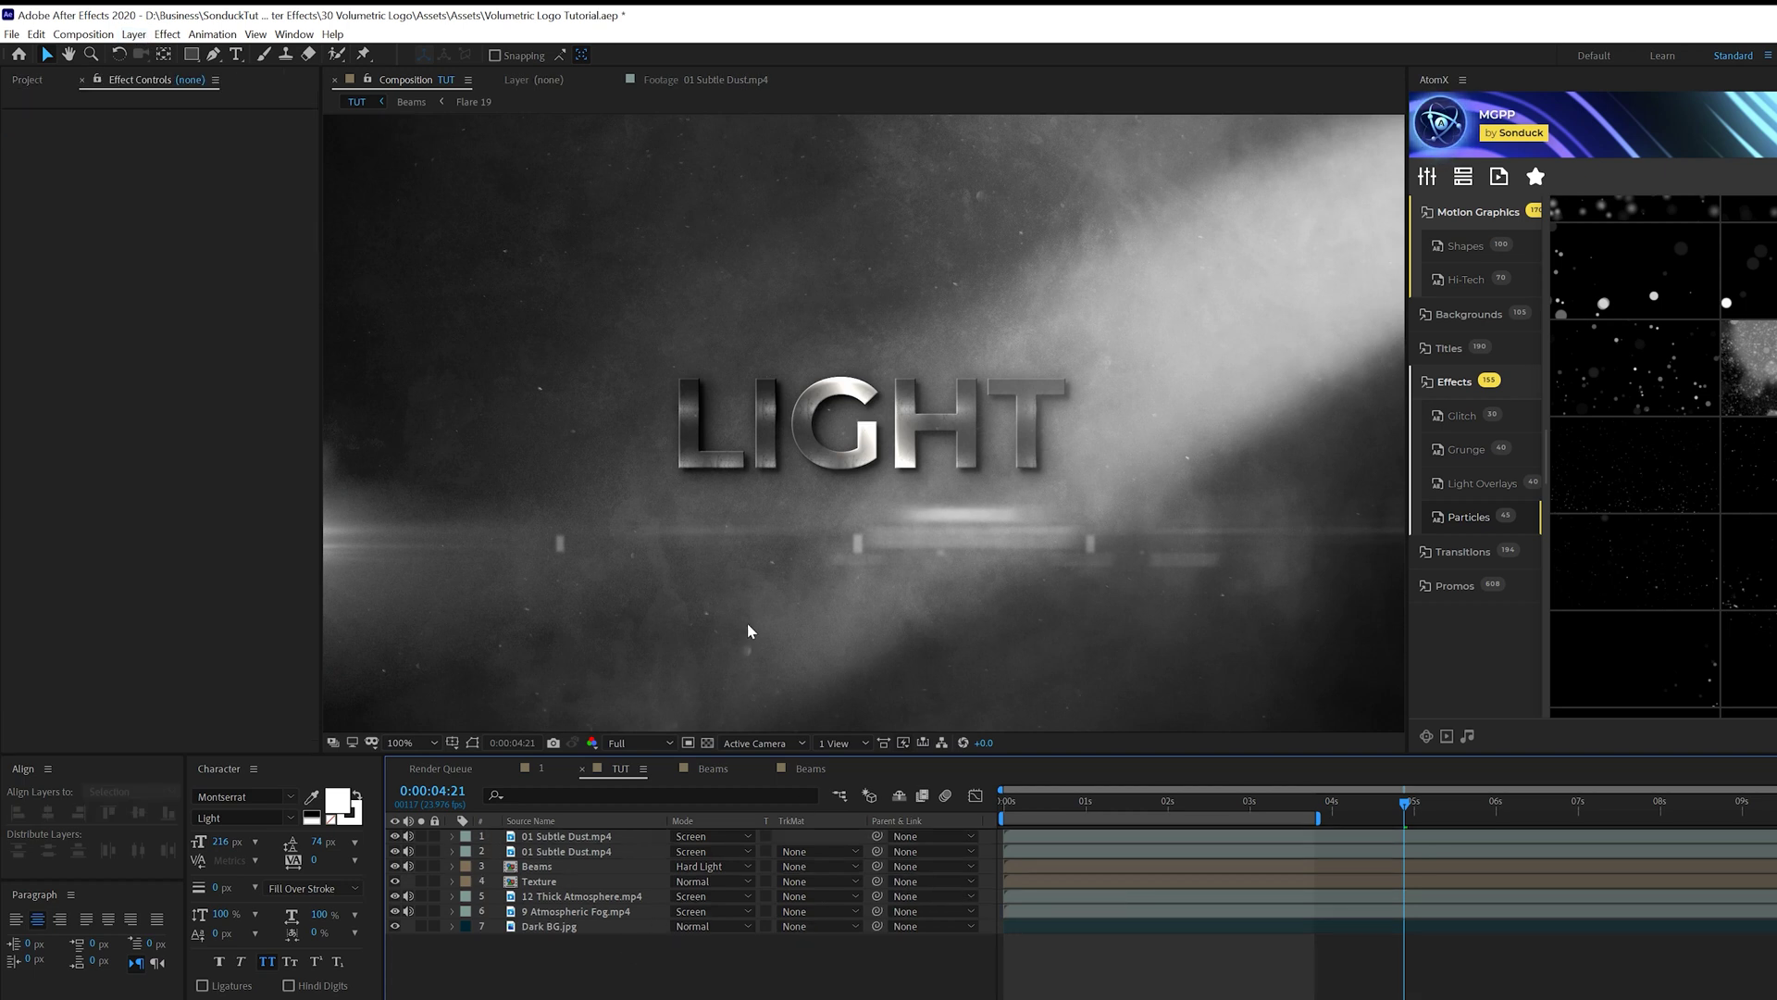
Add a new adjustment layer on top of TUT with a Curves effect.
{"action": "left_click", "coordinate": [133, 34]}
{"action": "mouse_move", "coordinate": [204, 54]}
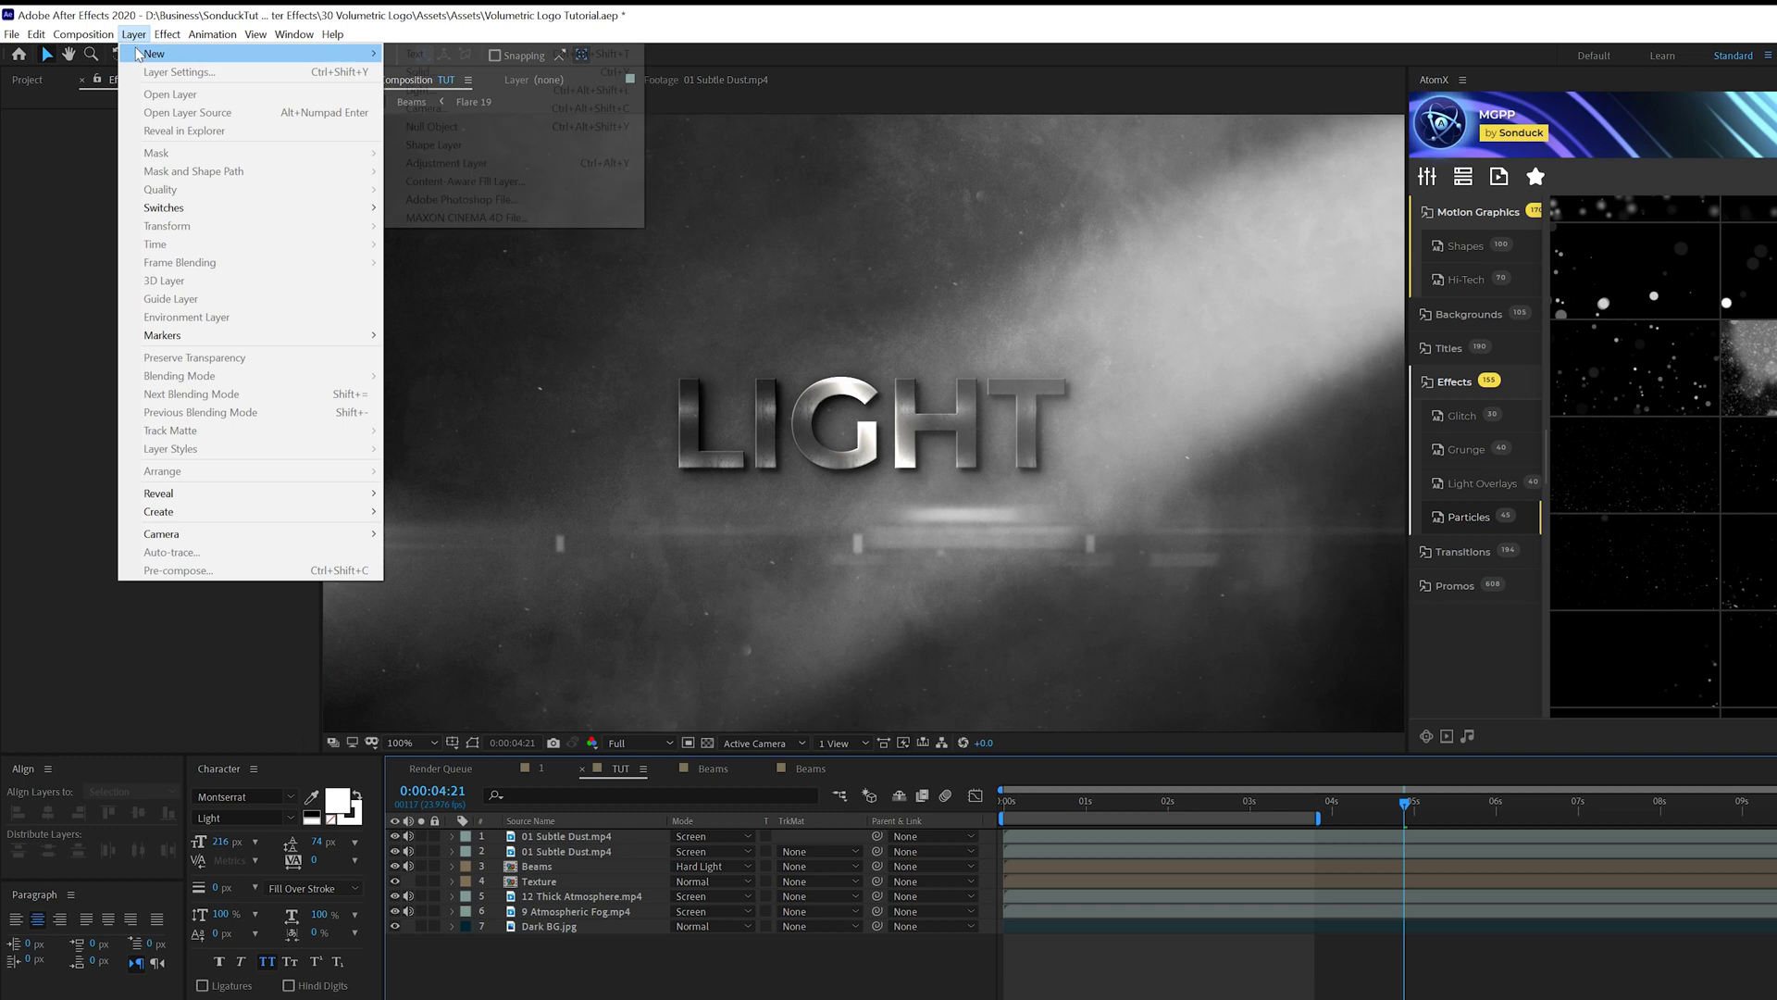
{"action": "left_click", "coordinate": [446, 163]}
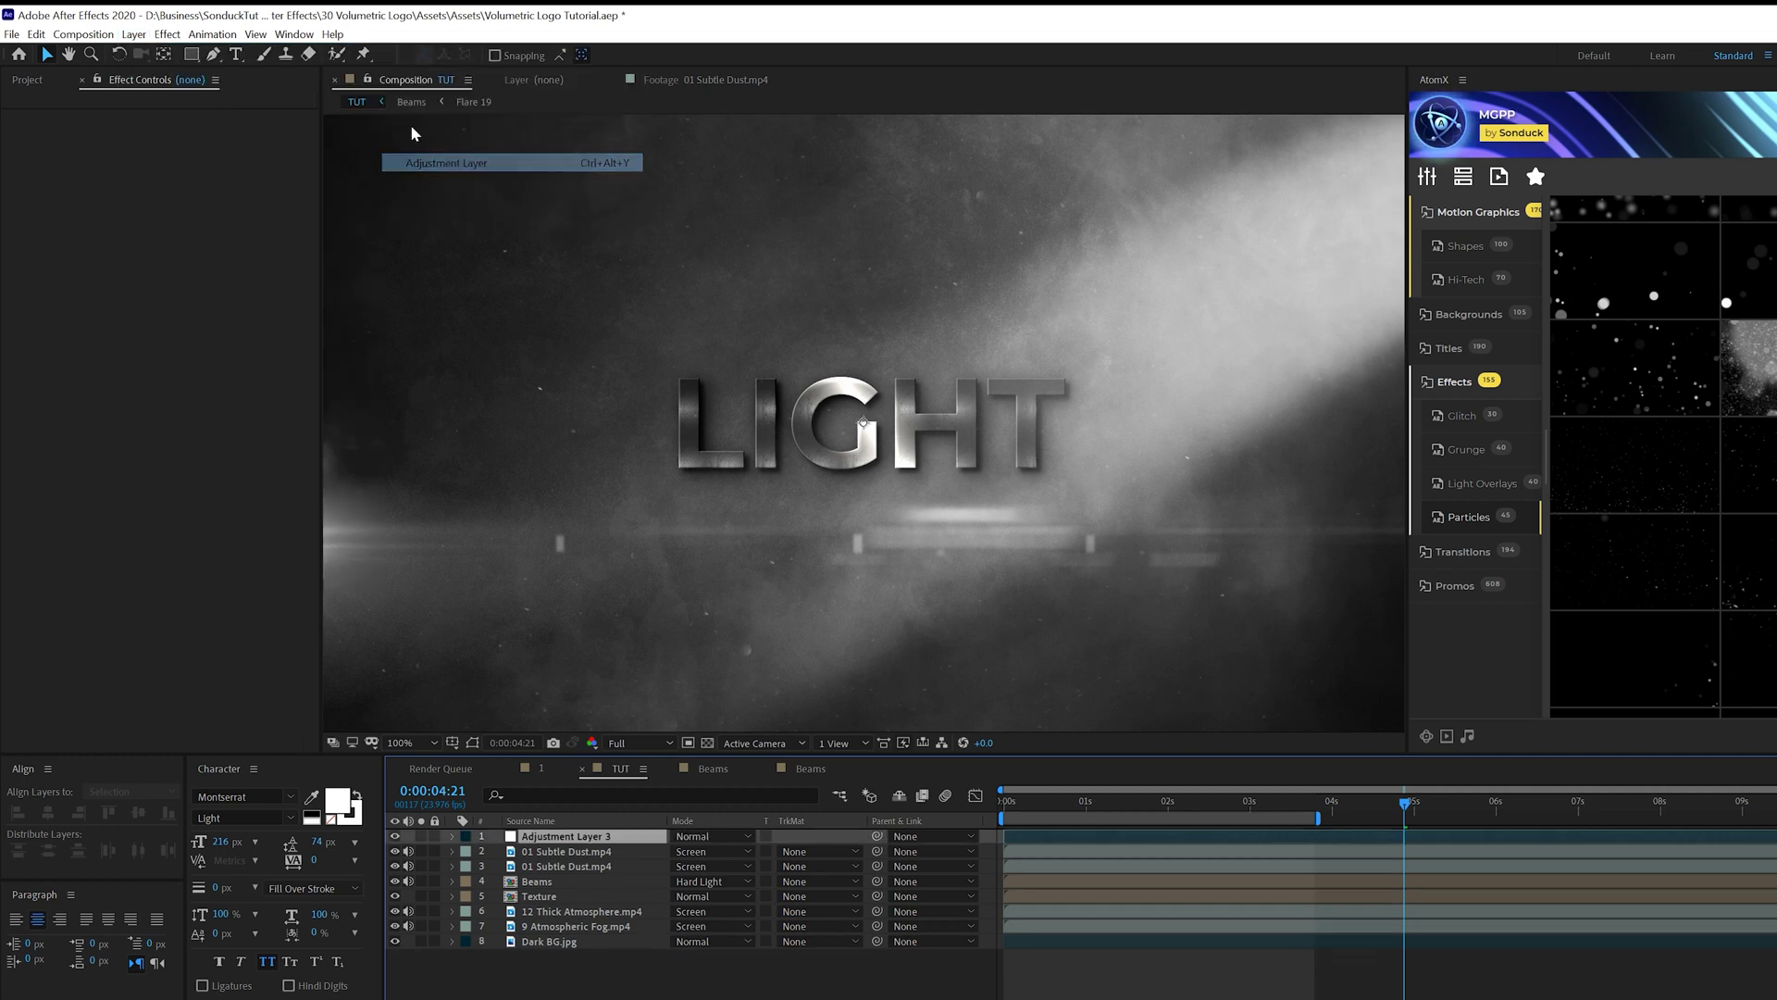
{"action": "left_click", "coordinate": [168, 34]}
{"action": "mouse_move", "coordinate": [238, 224]}
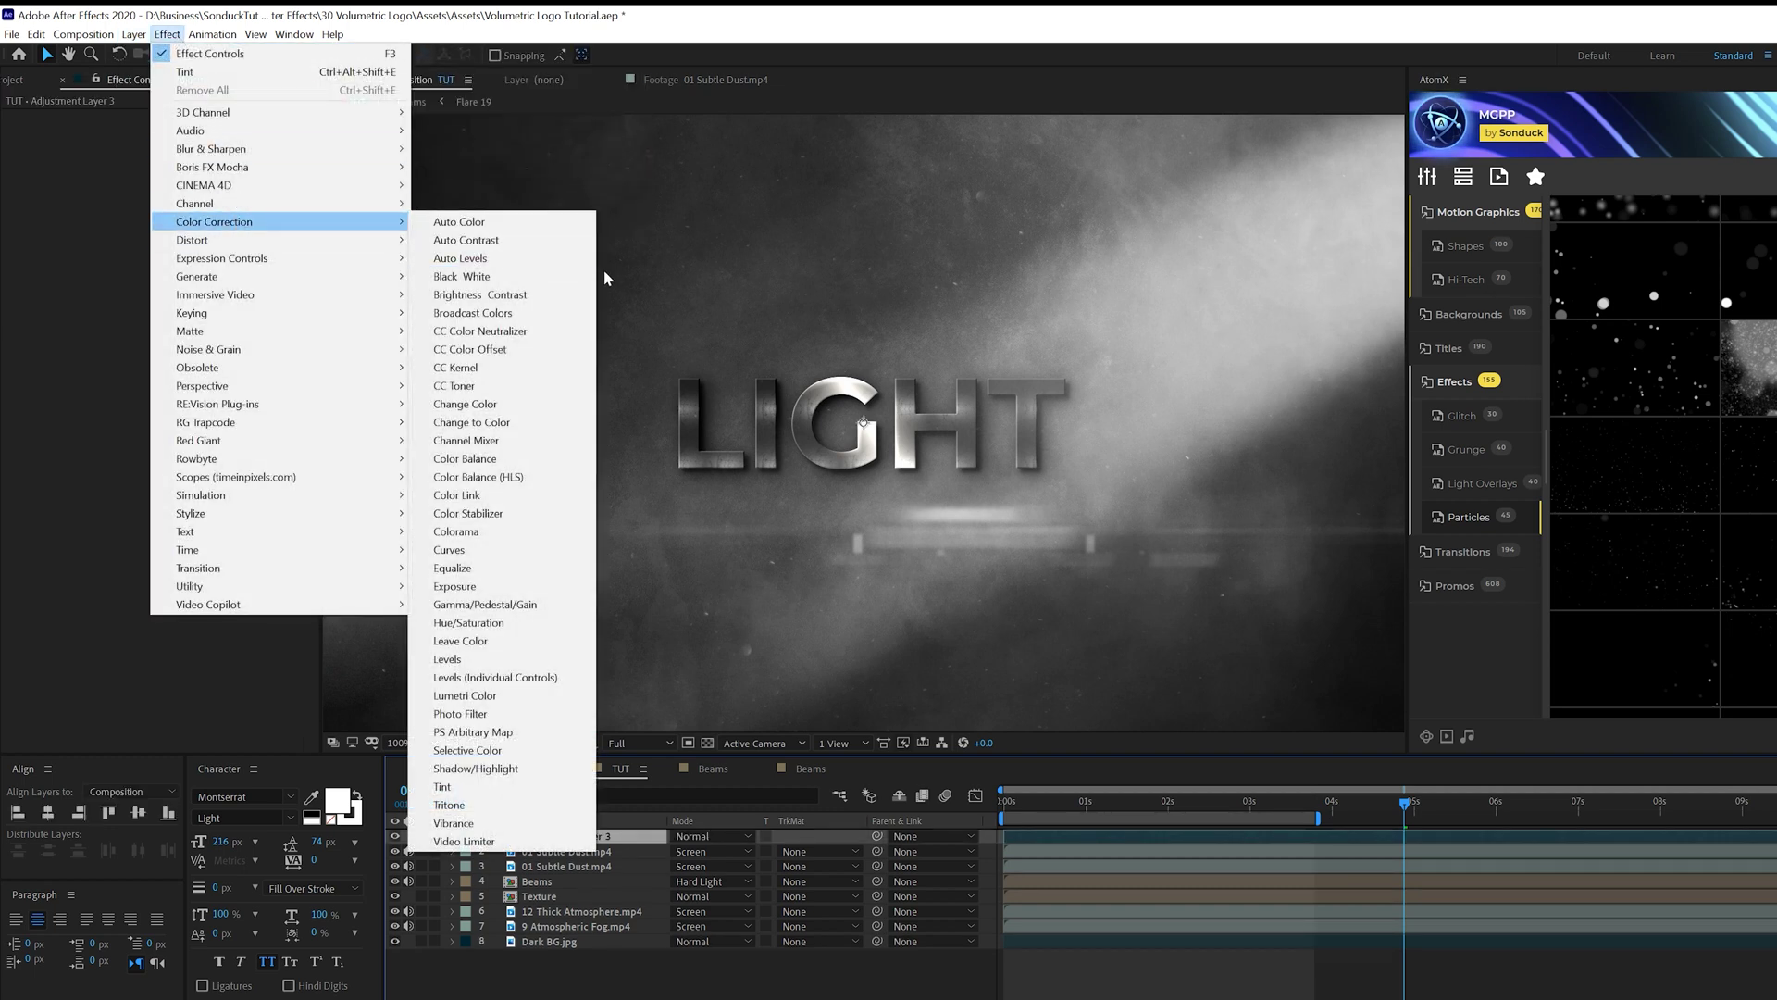
{"action": "left_click", "coordinate": [448, 550]}
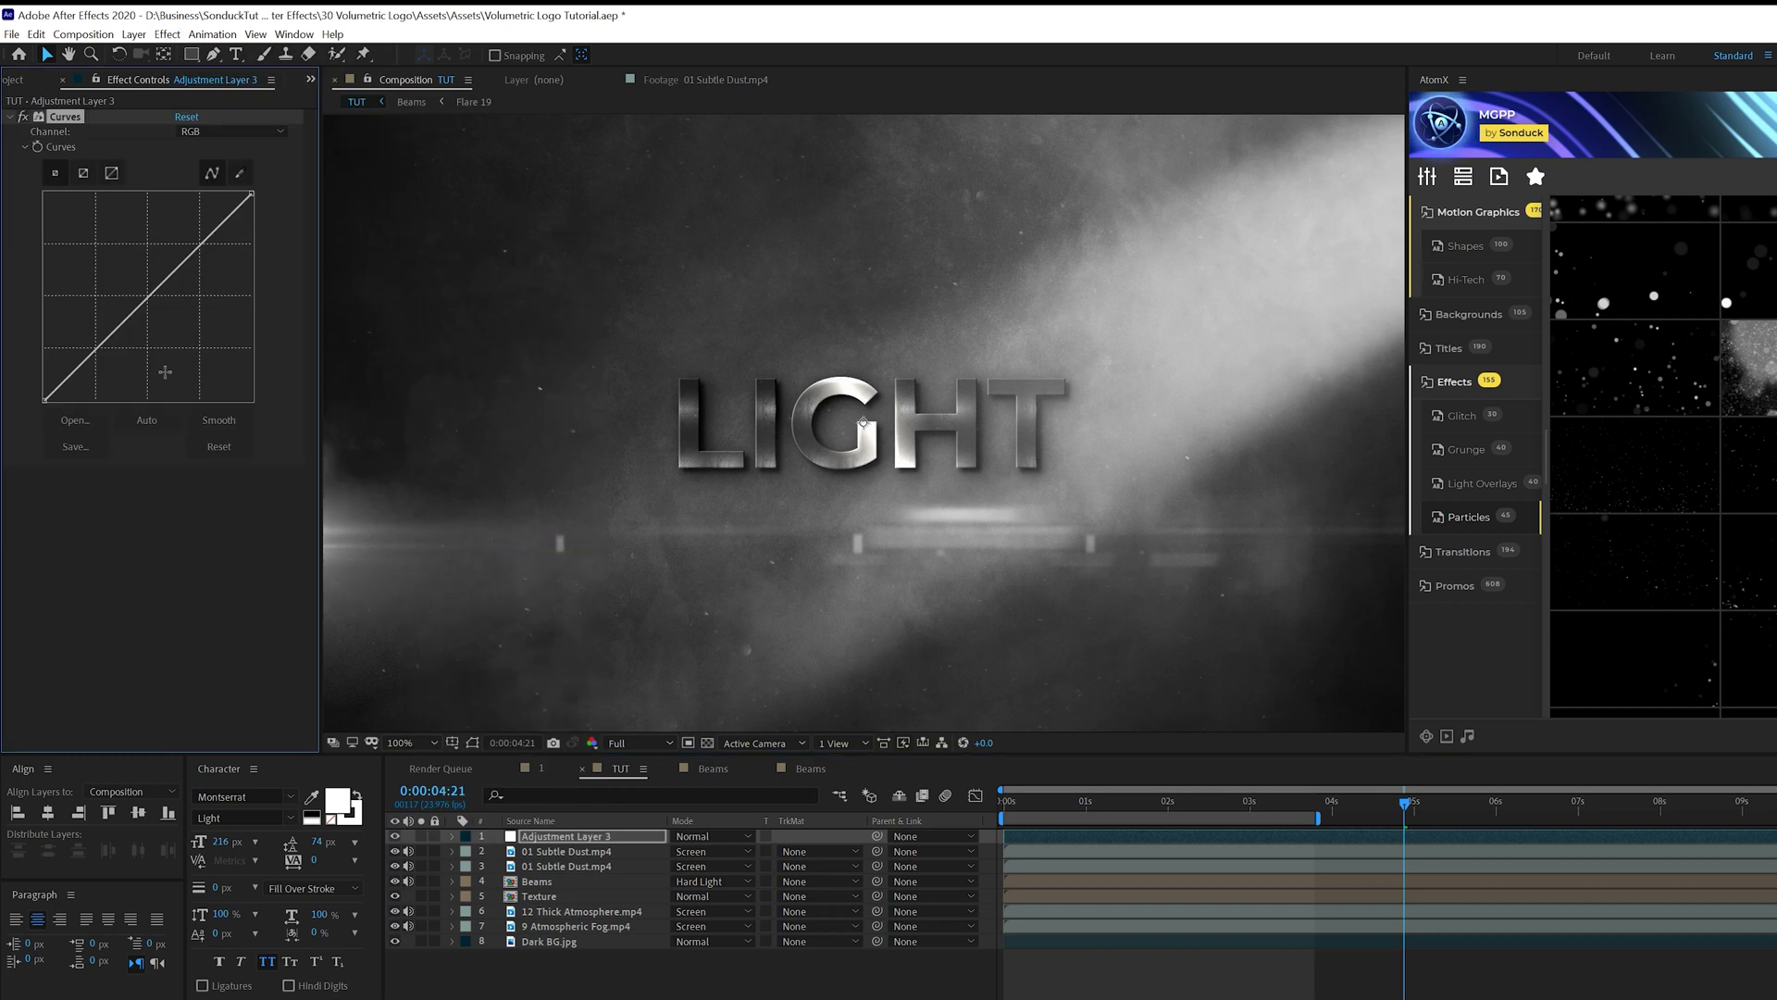
Pull the Curves red channel down and the green channel slightly down.
{"action": "left_click", "coordinate": [209, 132]}
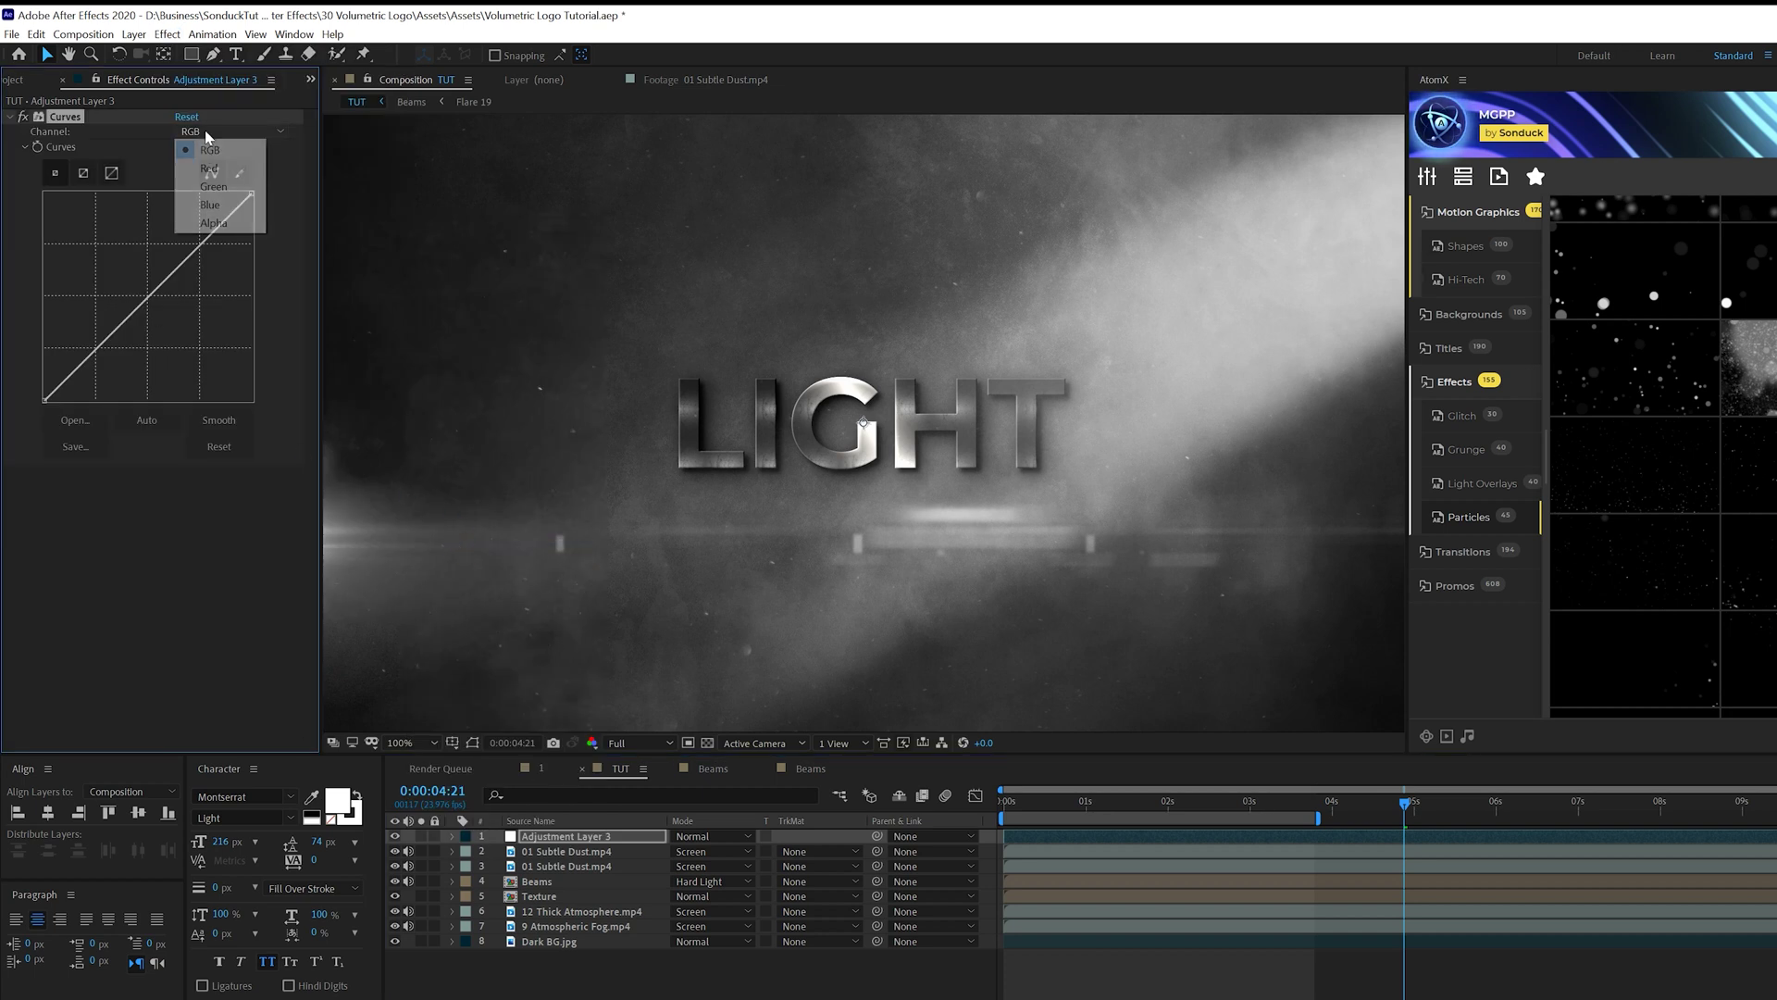
{"action": "left_click", "coordinate": [208, 166]}
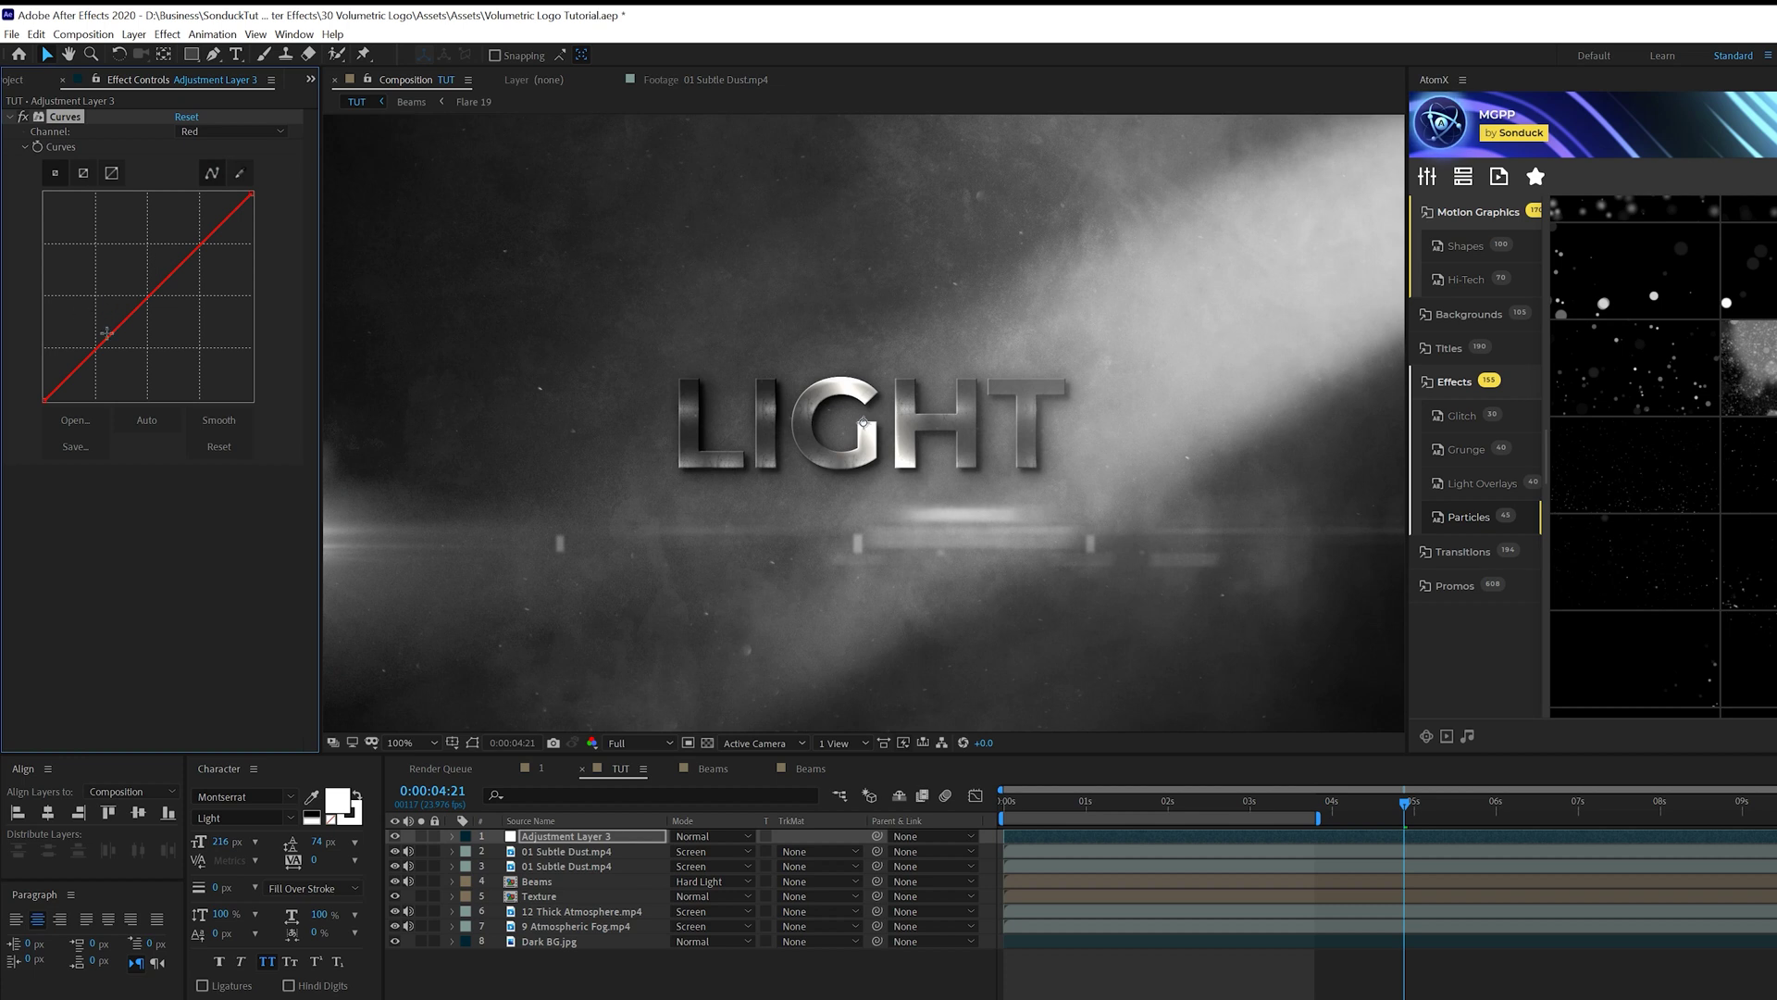
{"action": "left_click_drag", "start_coordinate": [107, 333], "coordinate": [116, 349]}
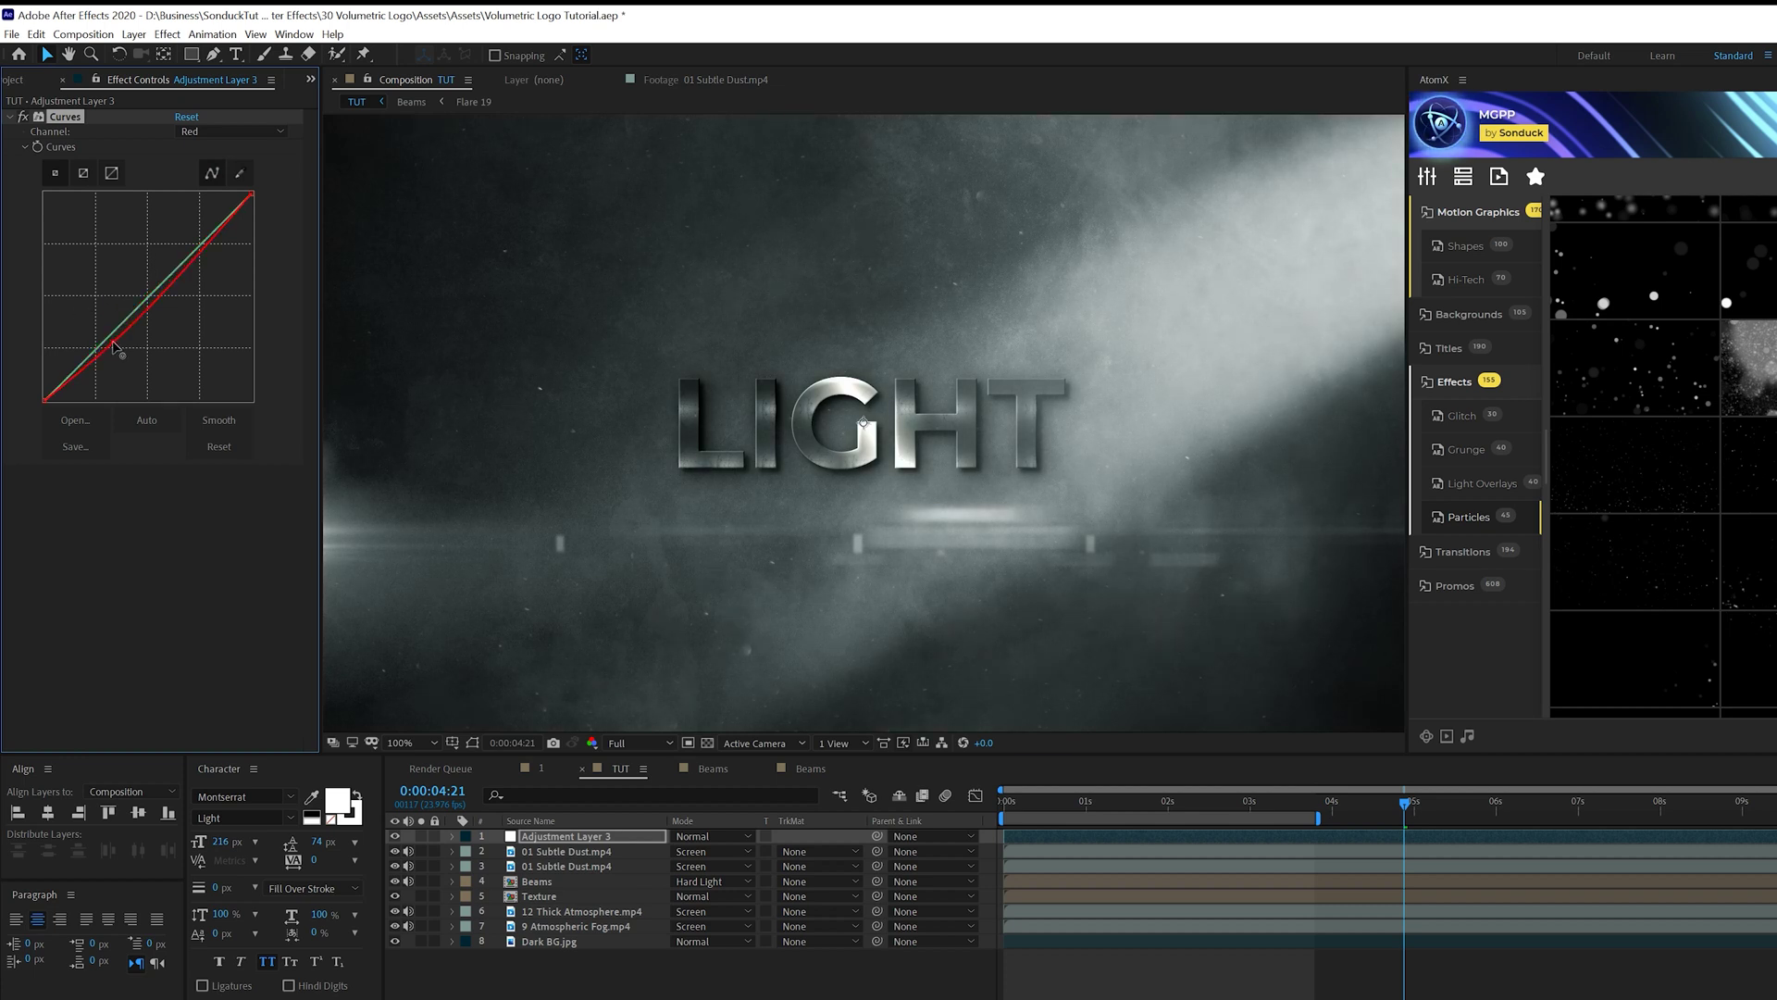
{"action": "left_click", "coordinate": [208, 133]}
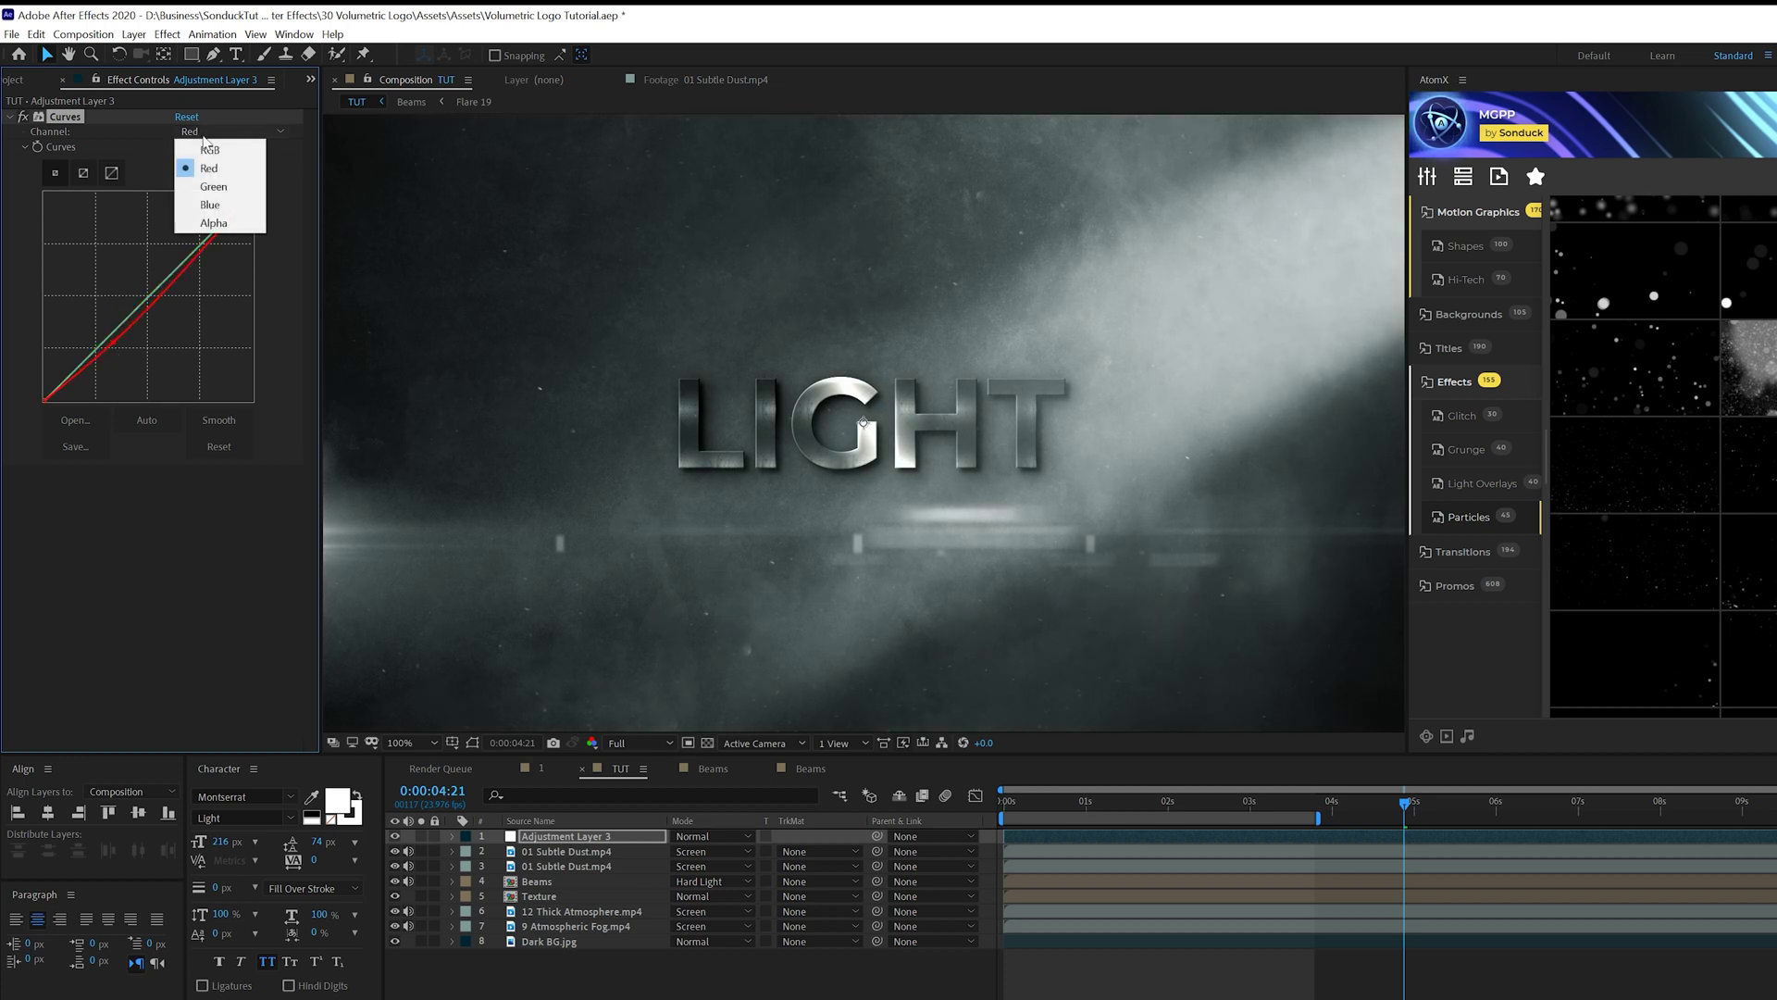
{"action": "left_click", "coordinate": [208, 183]}
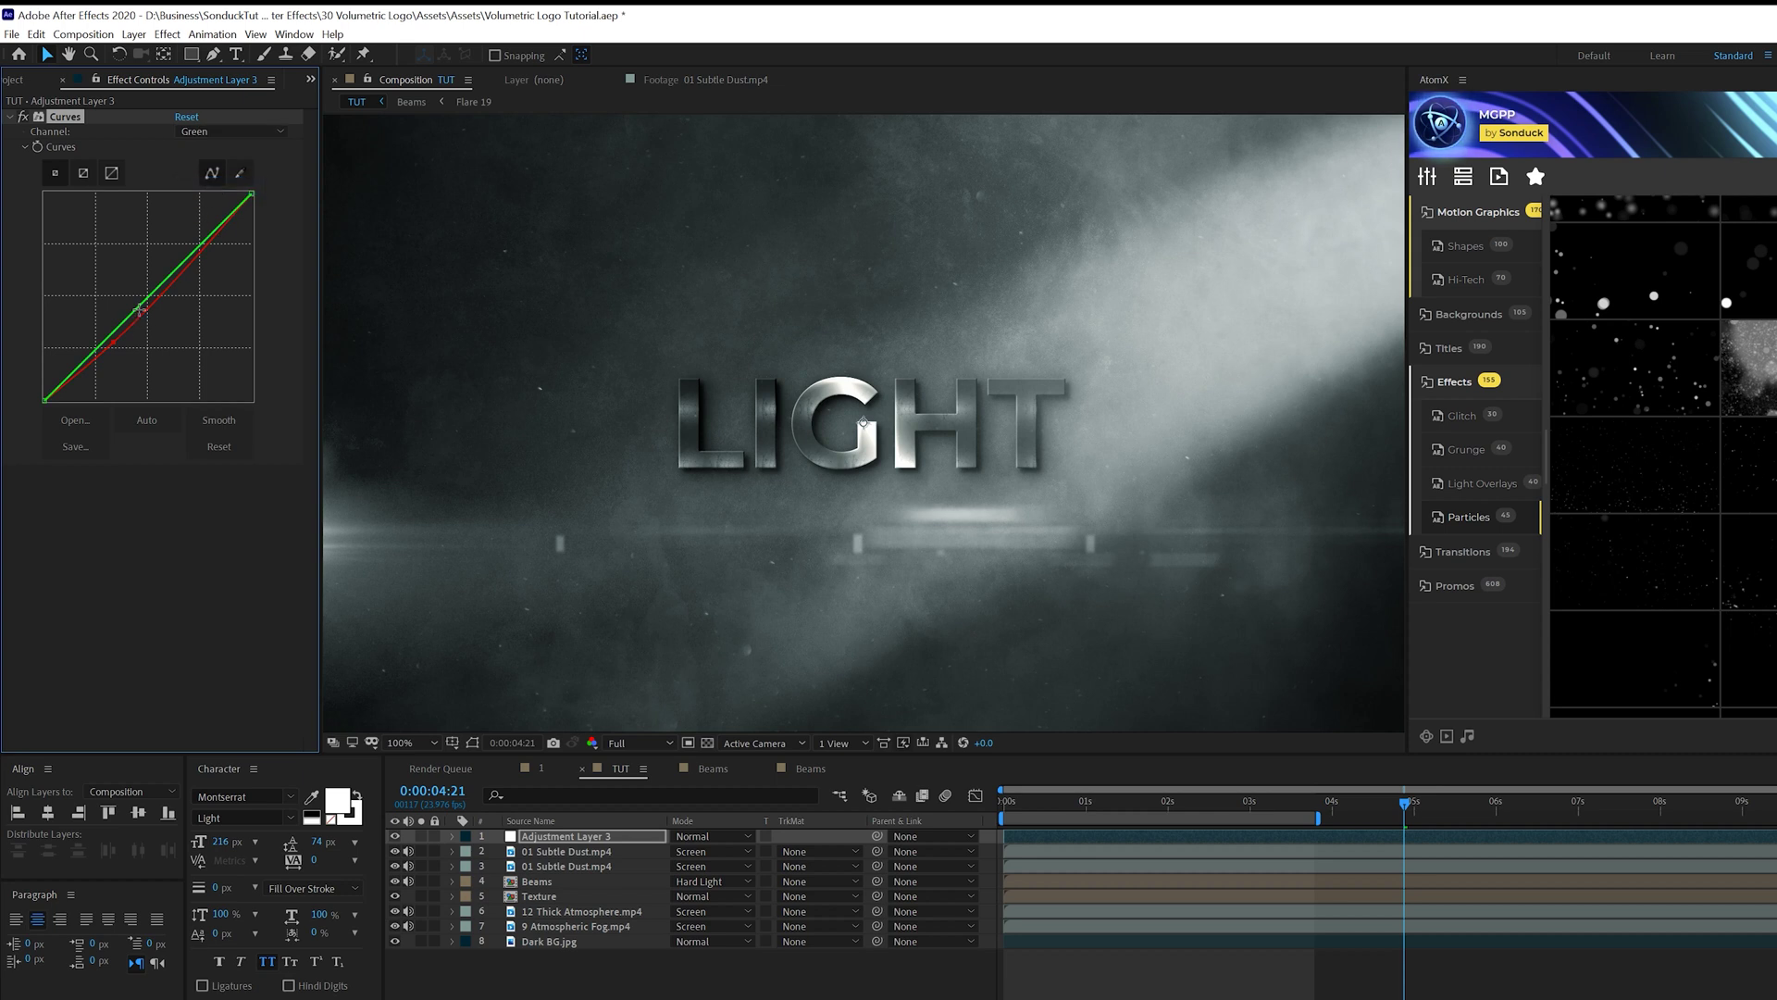
{"action": "left_click_drag", "start_coordinate": [140, 308], "coordinate": [143, 316]}
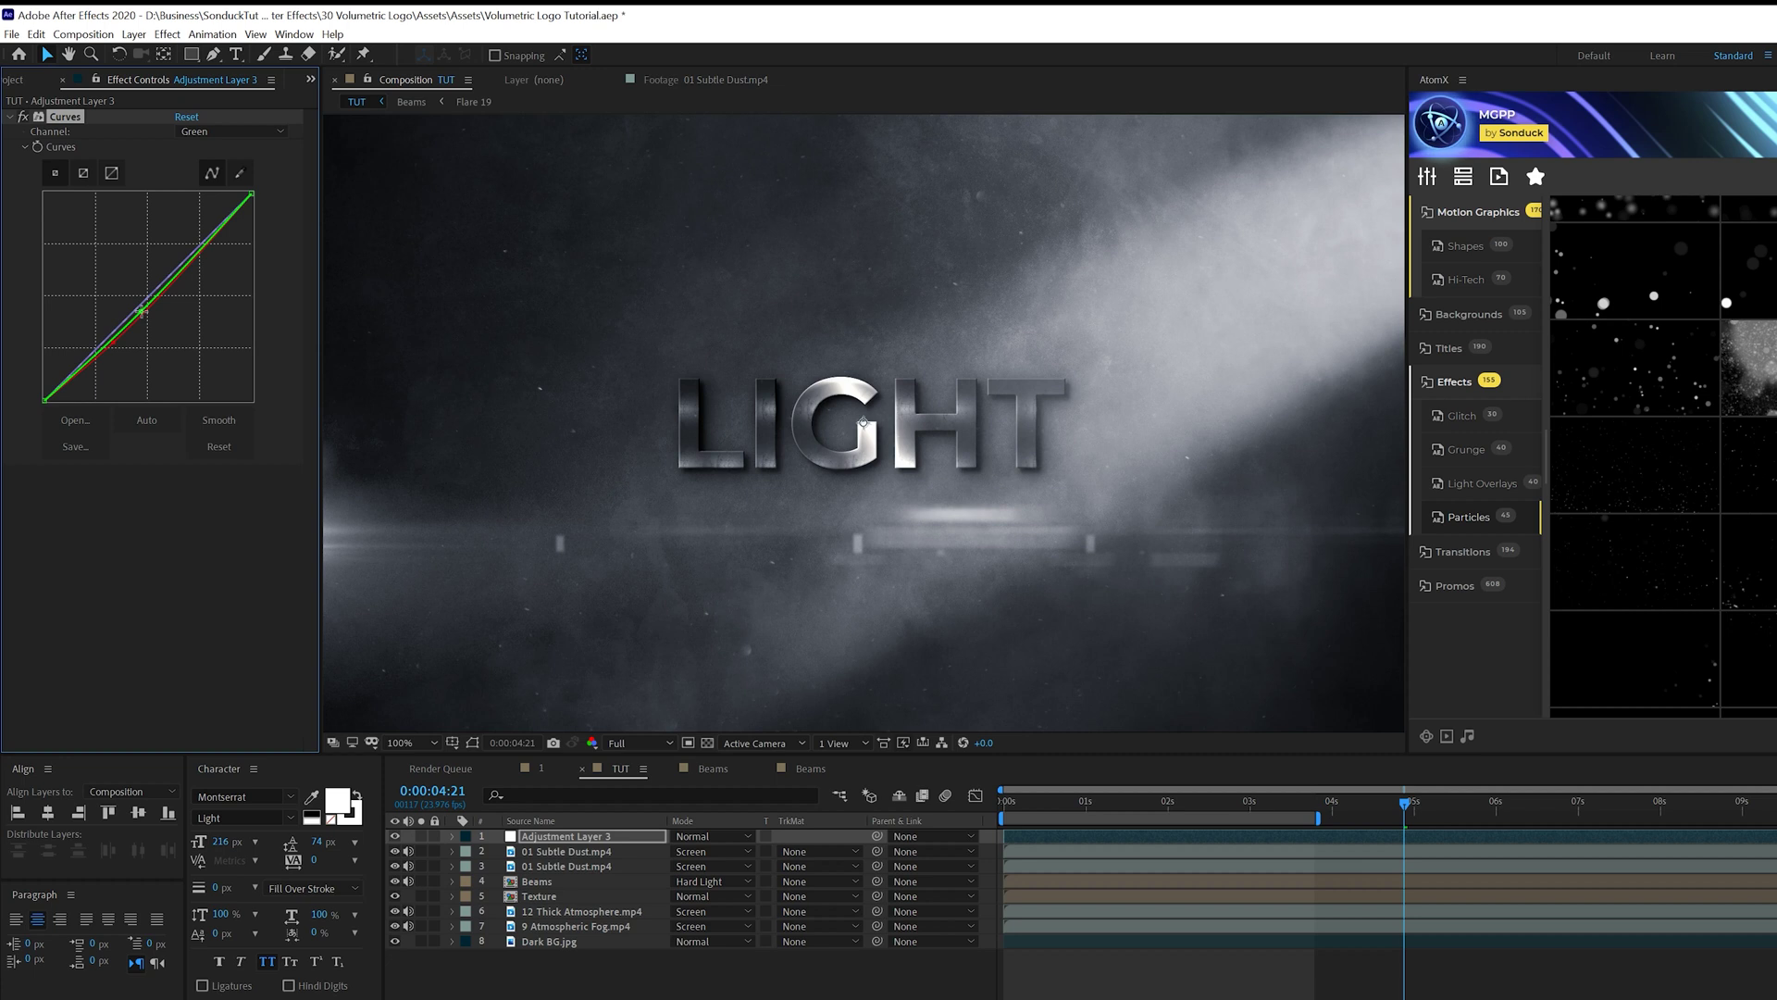
Duplicate Curves, reset Curves 2, and shape an S-curve on RGB for contrast.
{"action": "key", "text": "ctrl+d"}
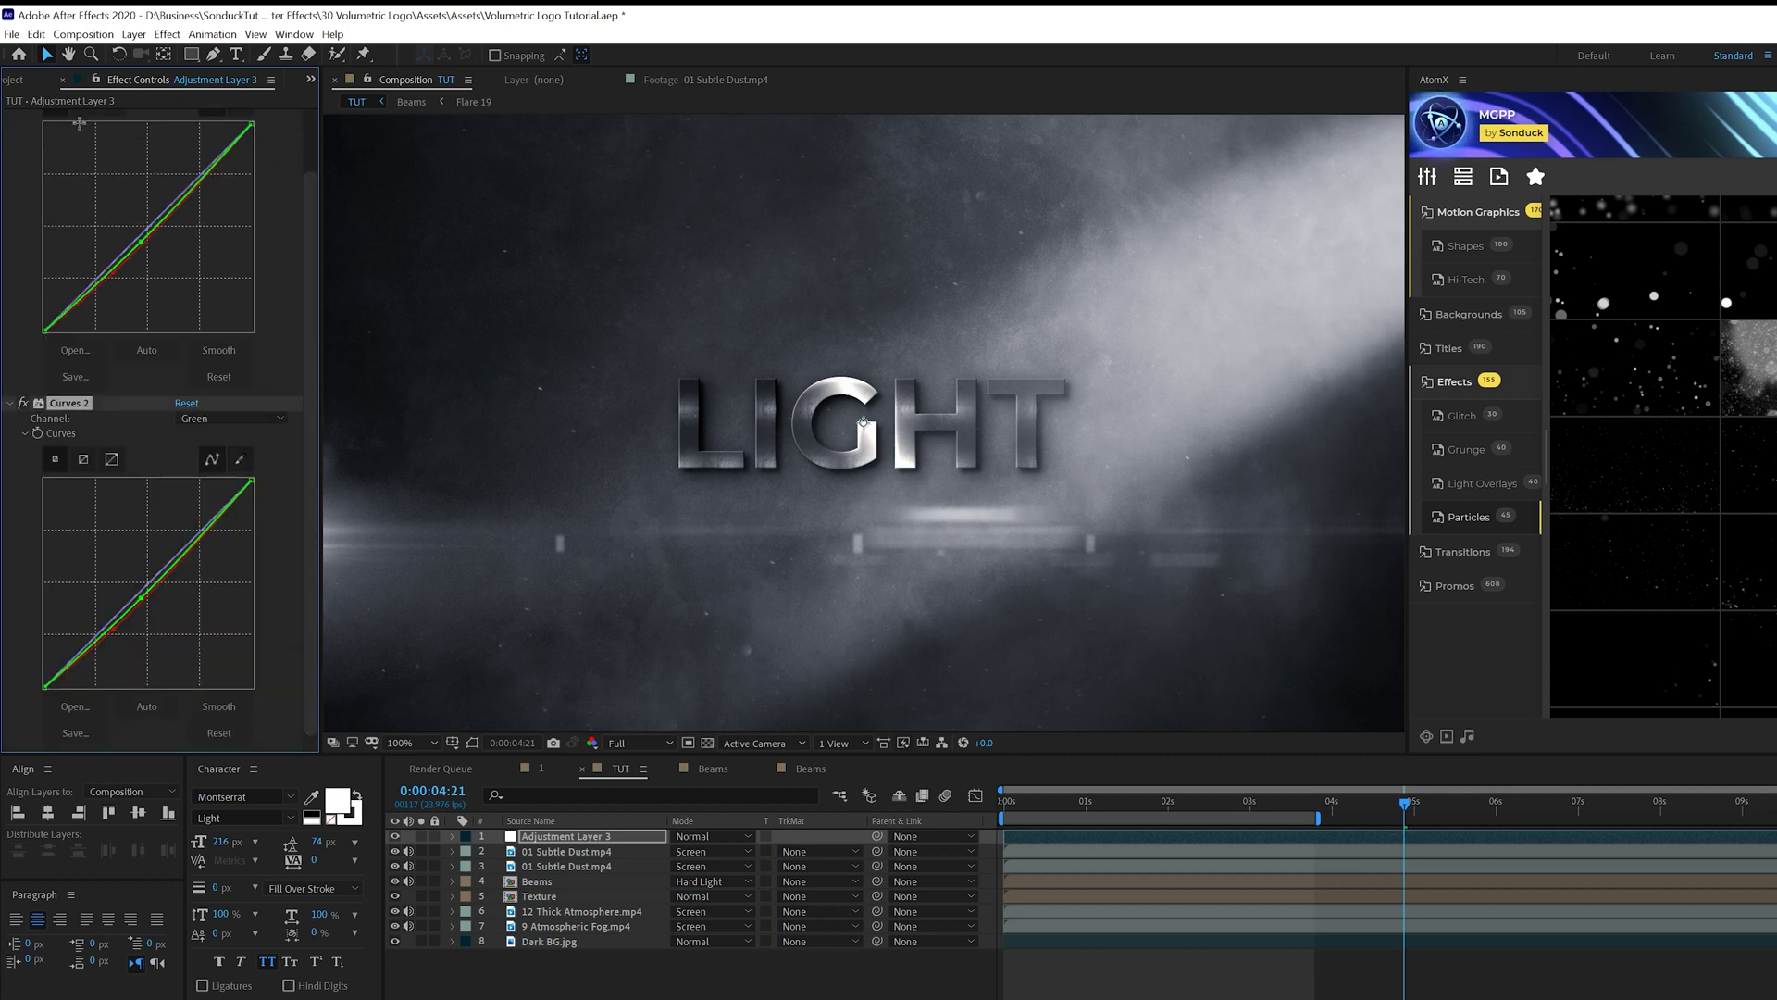
{"action": "left_click", "coordinate": [187, 404]}
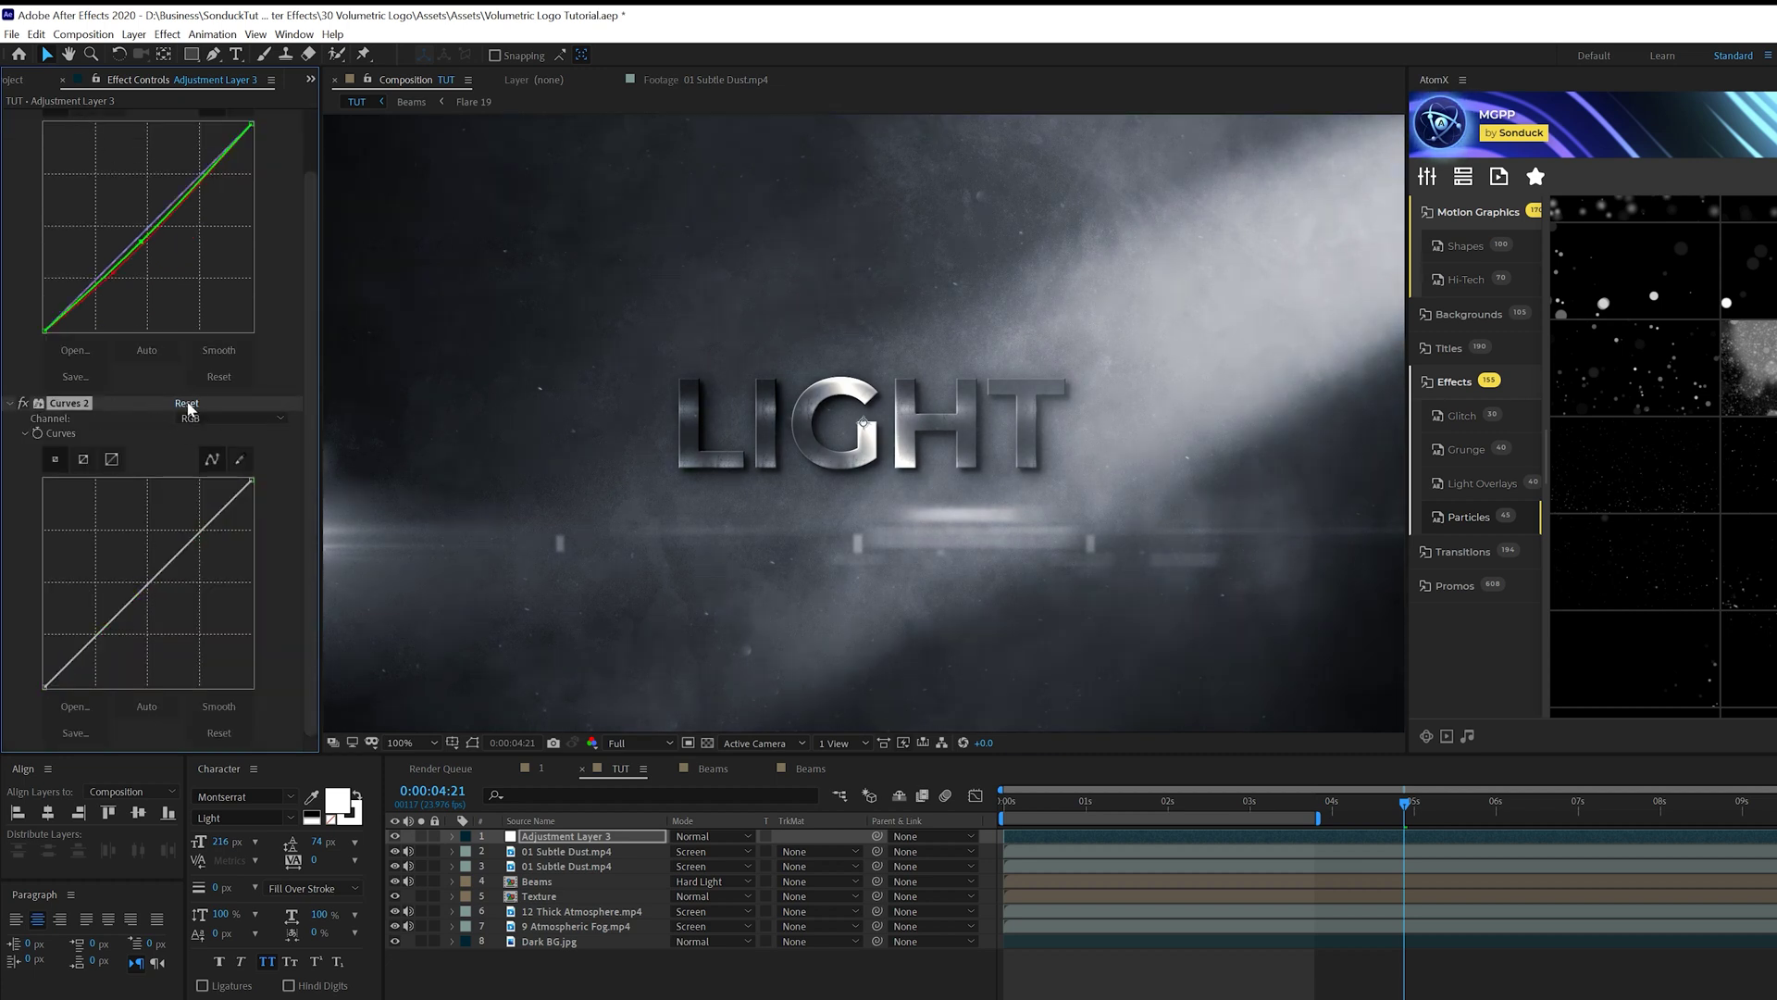
{"action": "left_click_drag", "start_coordinate": [90, 647], "coordinate": [95, 653]}
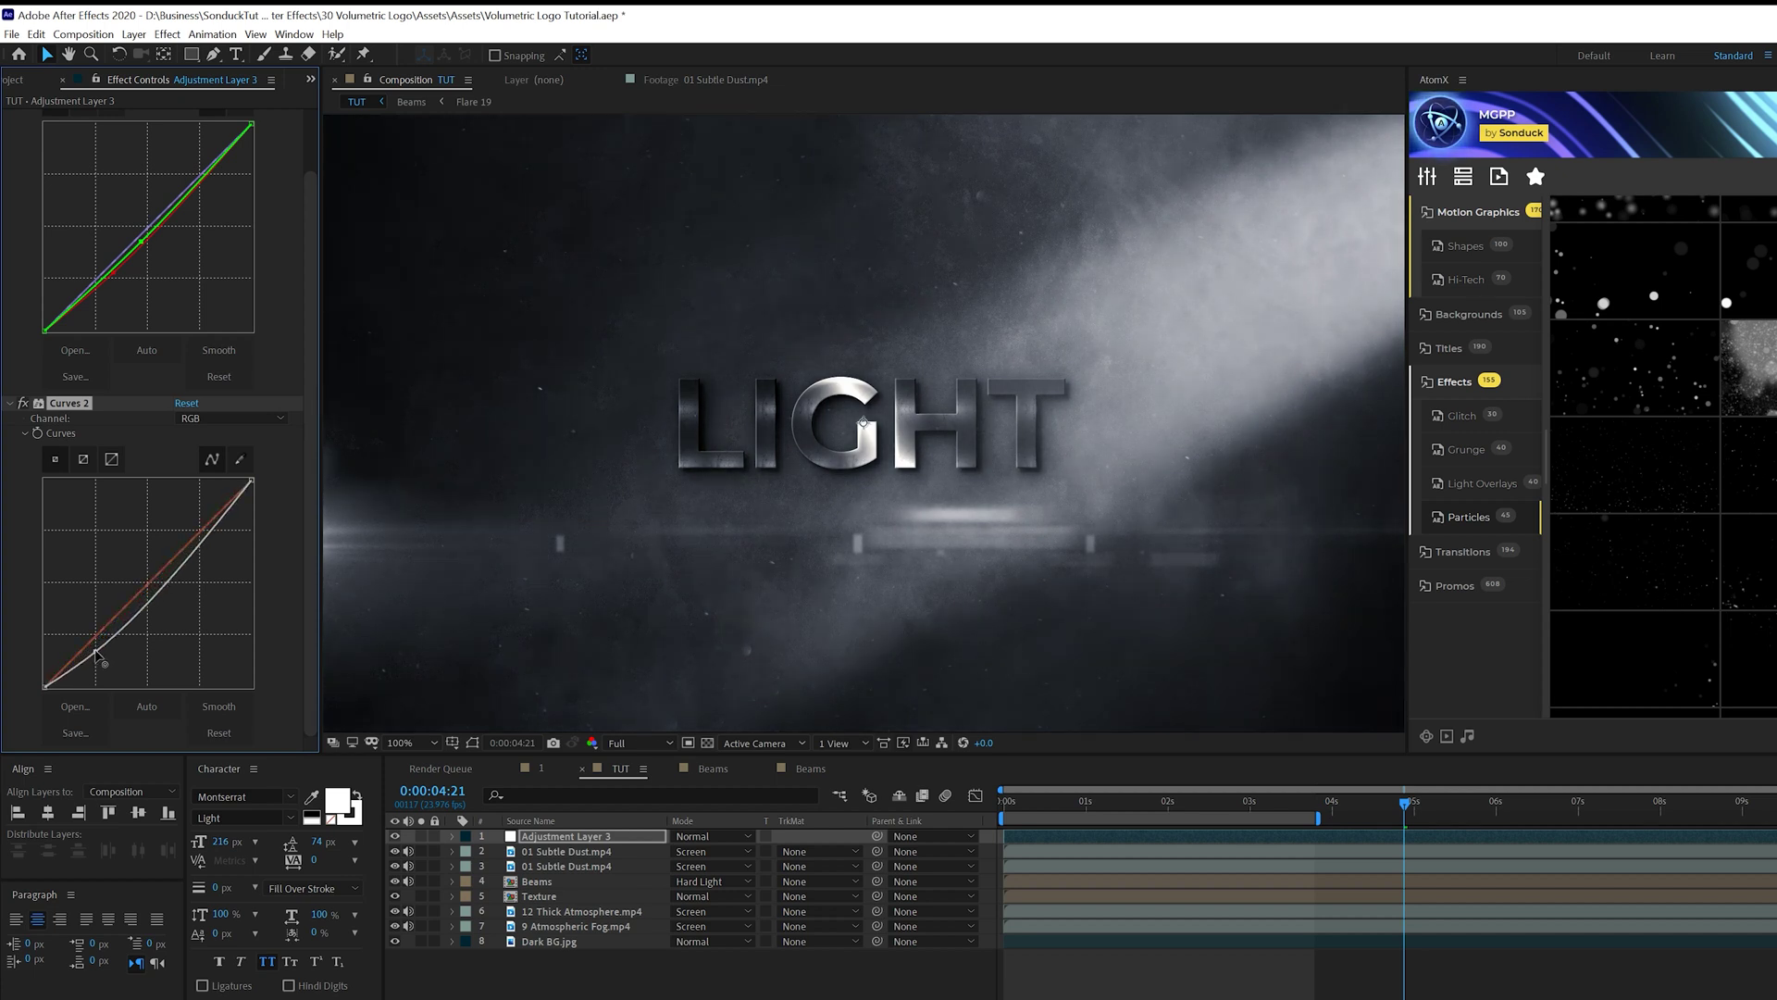
{"action": "left_click_drag", "start_coordinate": [205, 536], "coordinate": [187, 526]}
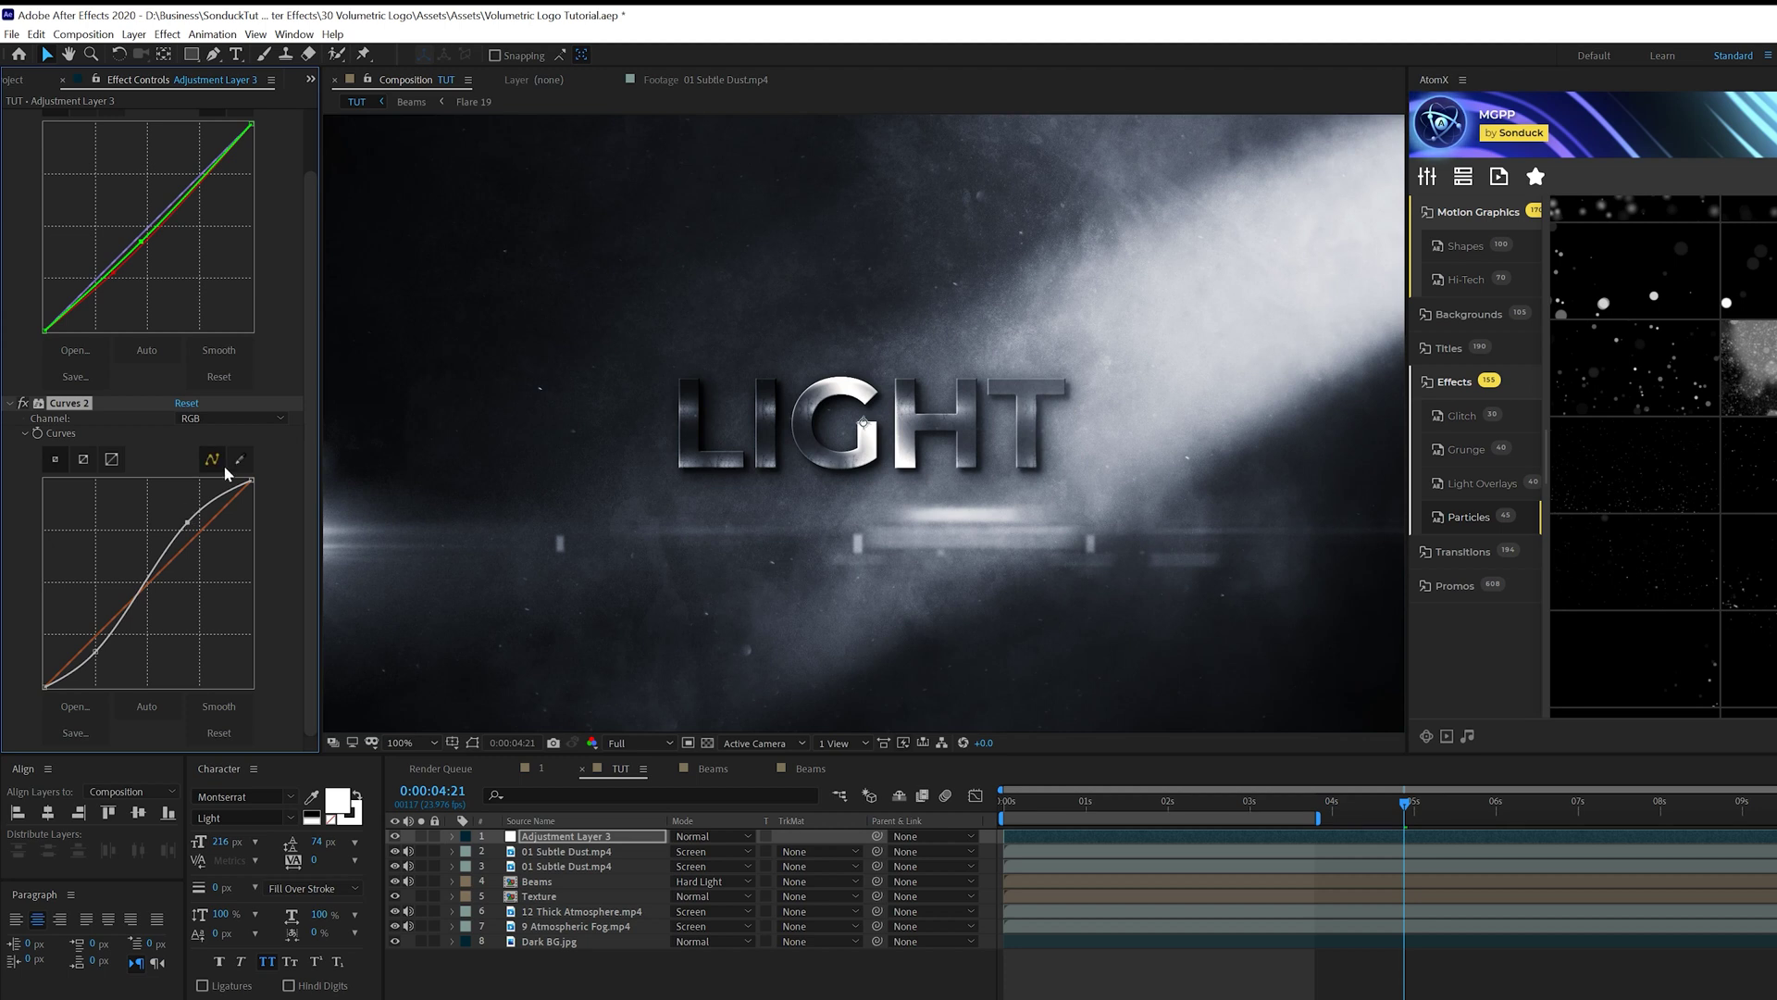
Try a lowered Red curve, undo it, and refine the S-curve's shadow and highlight points.
{"action": "left_click", "coordinate": [231, 418]}
{"action": "left_click", "coordinate": [211, 454]}
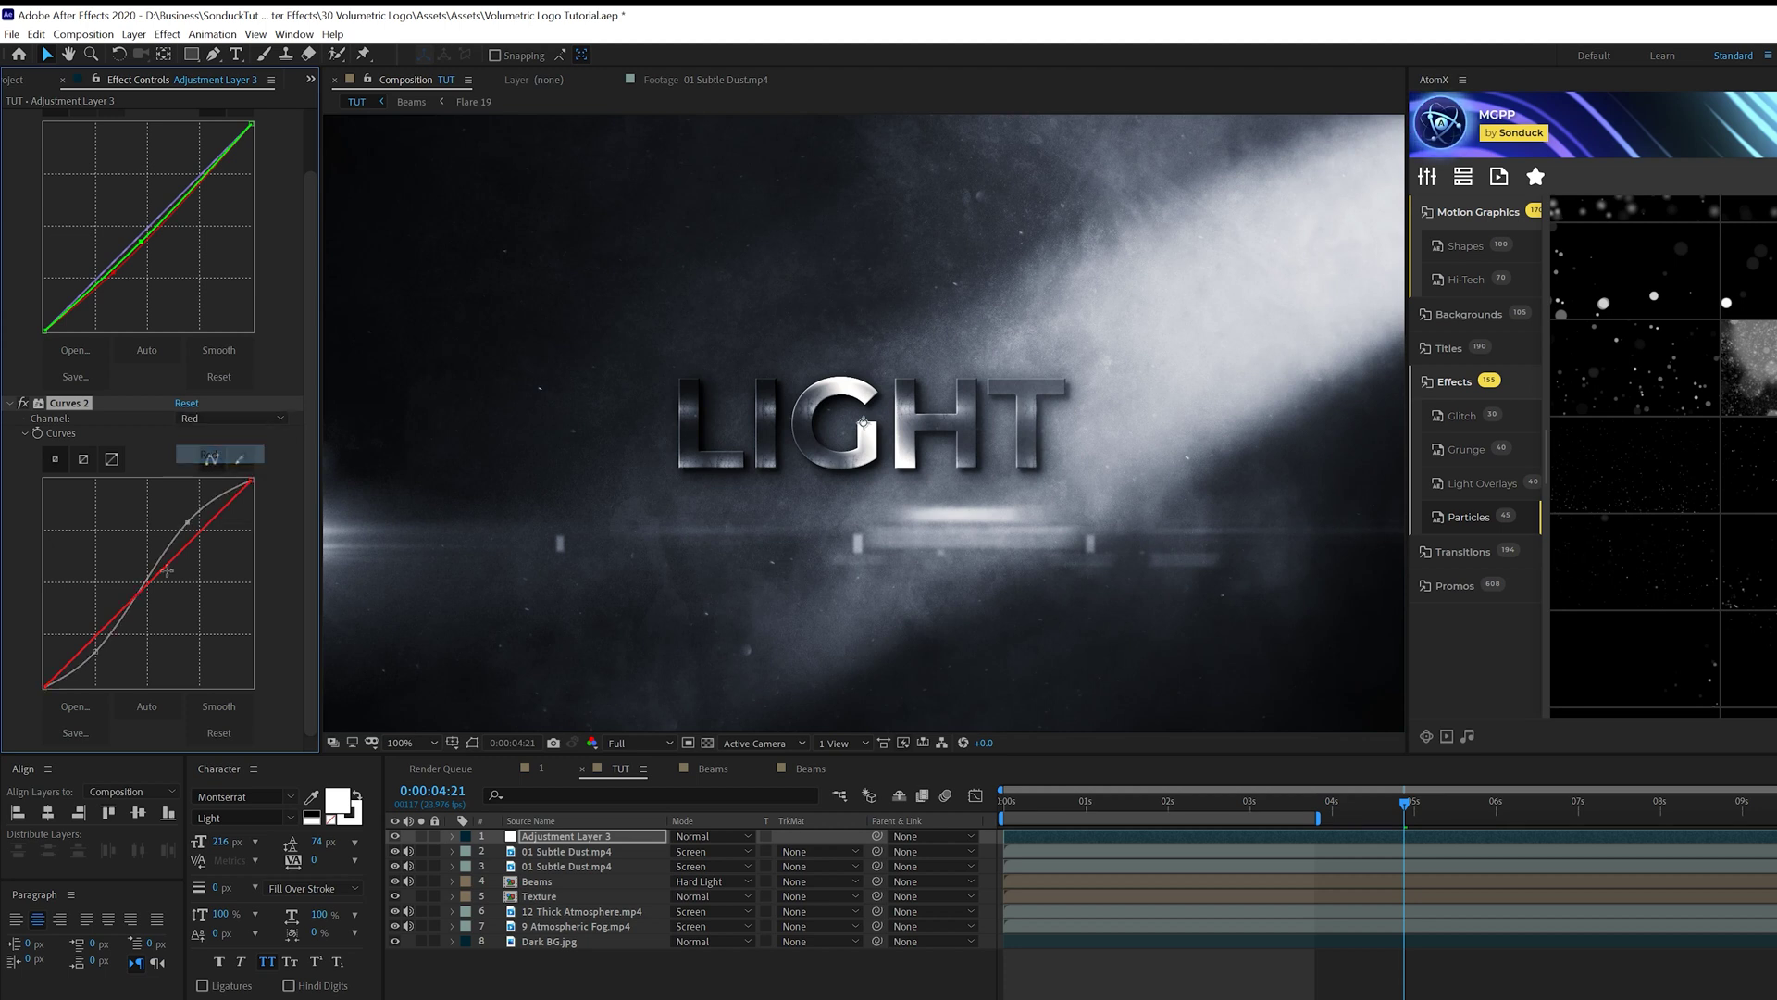
{"action": "left_click_drag", "start_coordinate": [167, 571], "coordinate": [161, 593]}
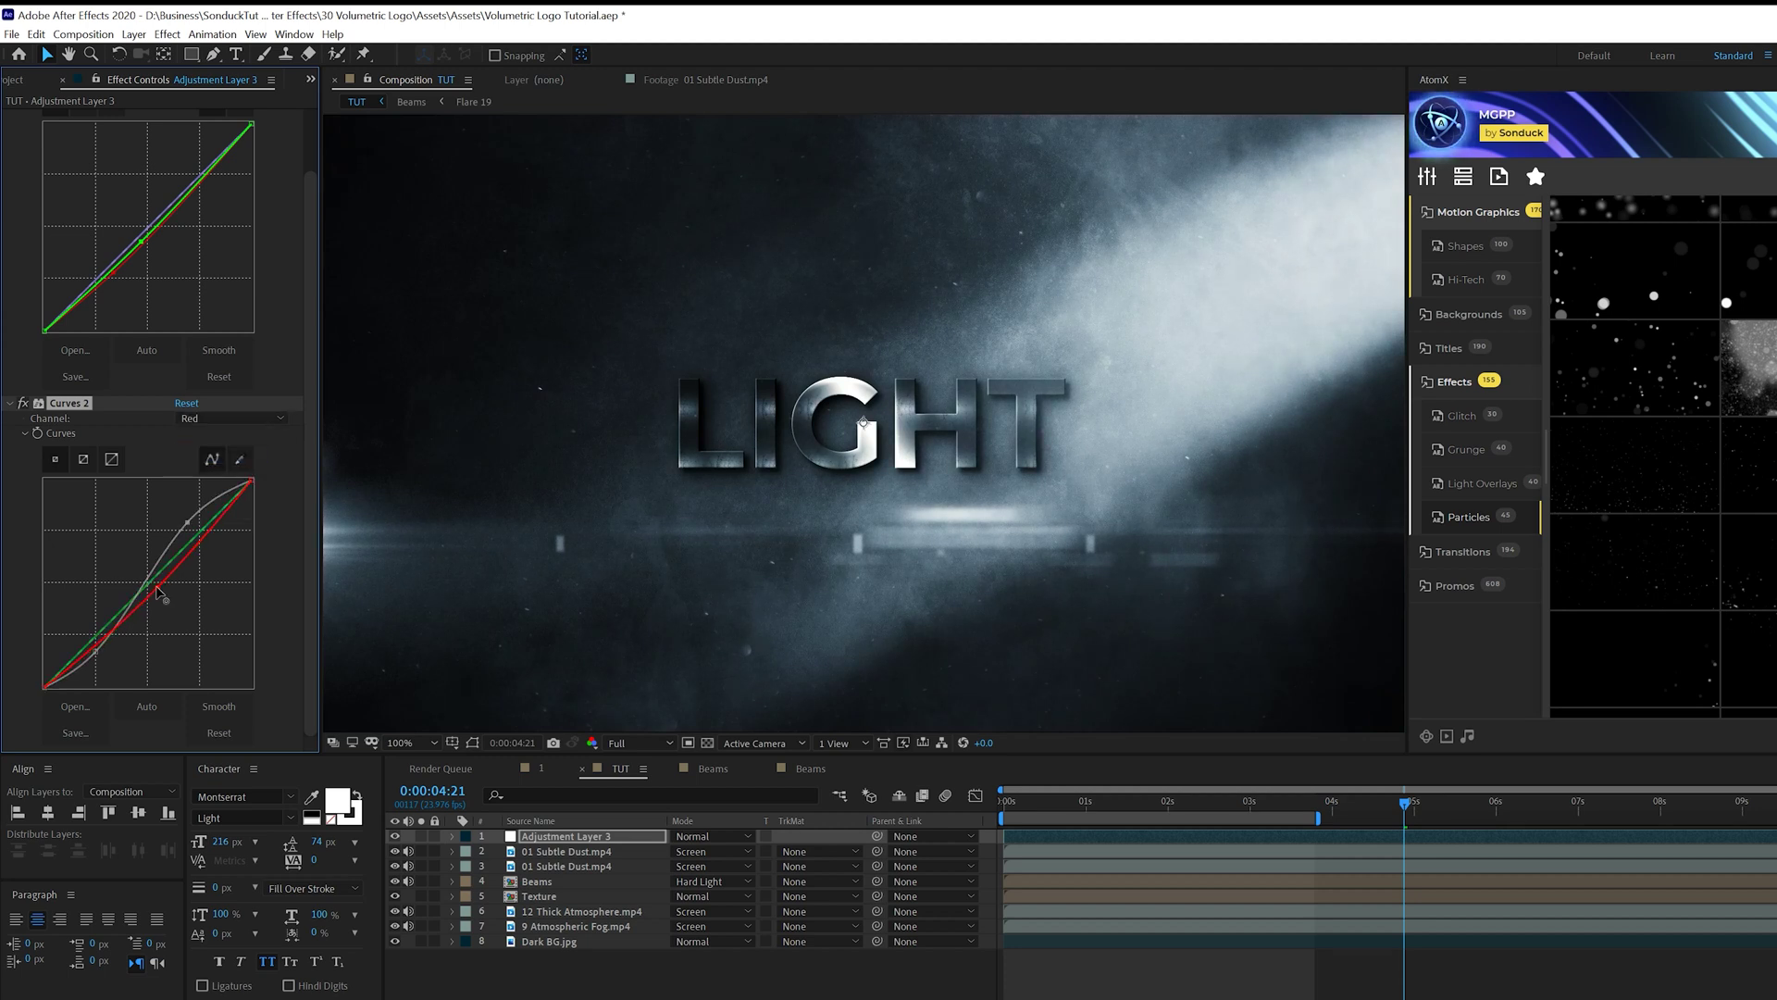
{"action": "key", "text": "ctrl+z"}
{"action": "key", "text": "ctrl+z"}
{"action": "left_click_drag", "start_coordinate": [103, 654], "coordinate": [109, 654]}
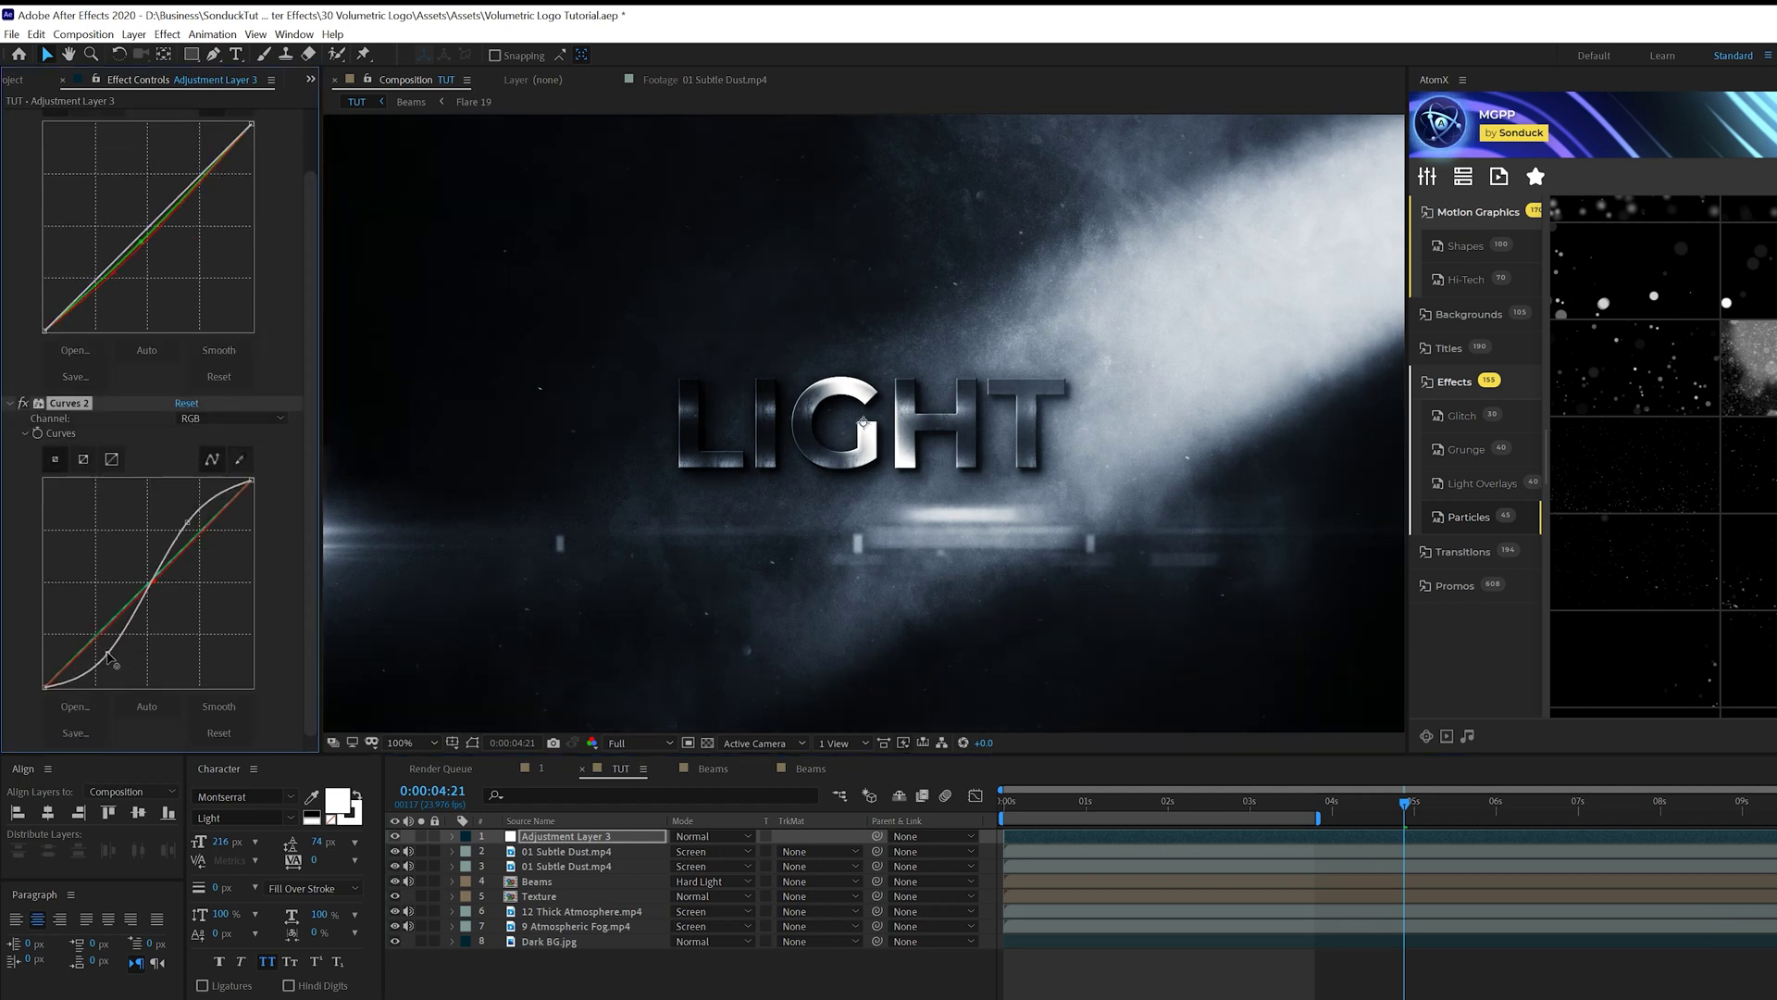
{"action": "left_click_drag", "start_coordinate": [189, 524], "coordinate": [182, 523]}
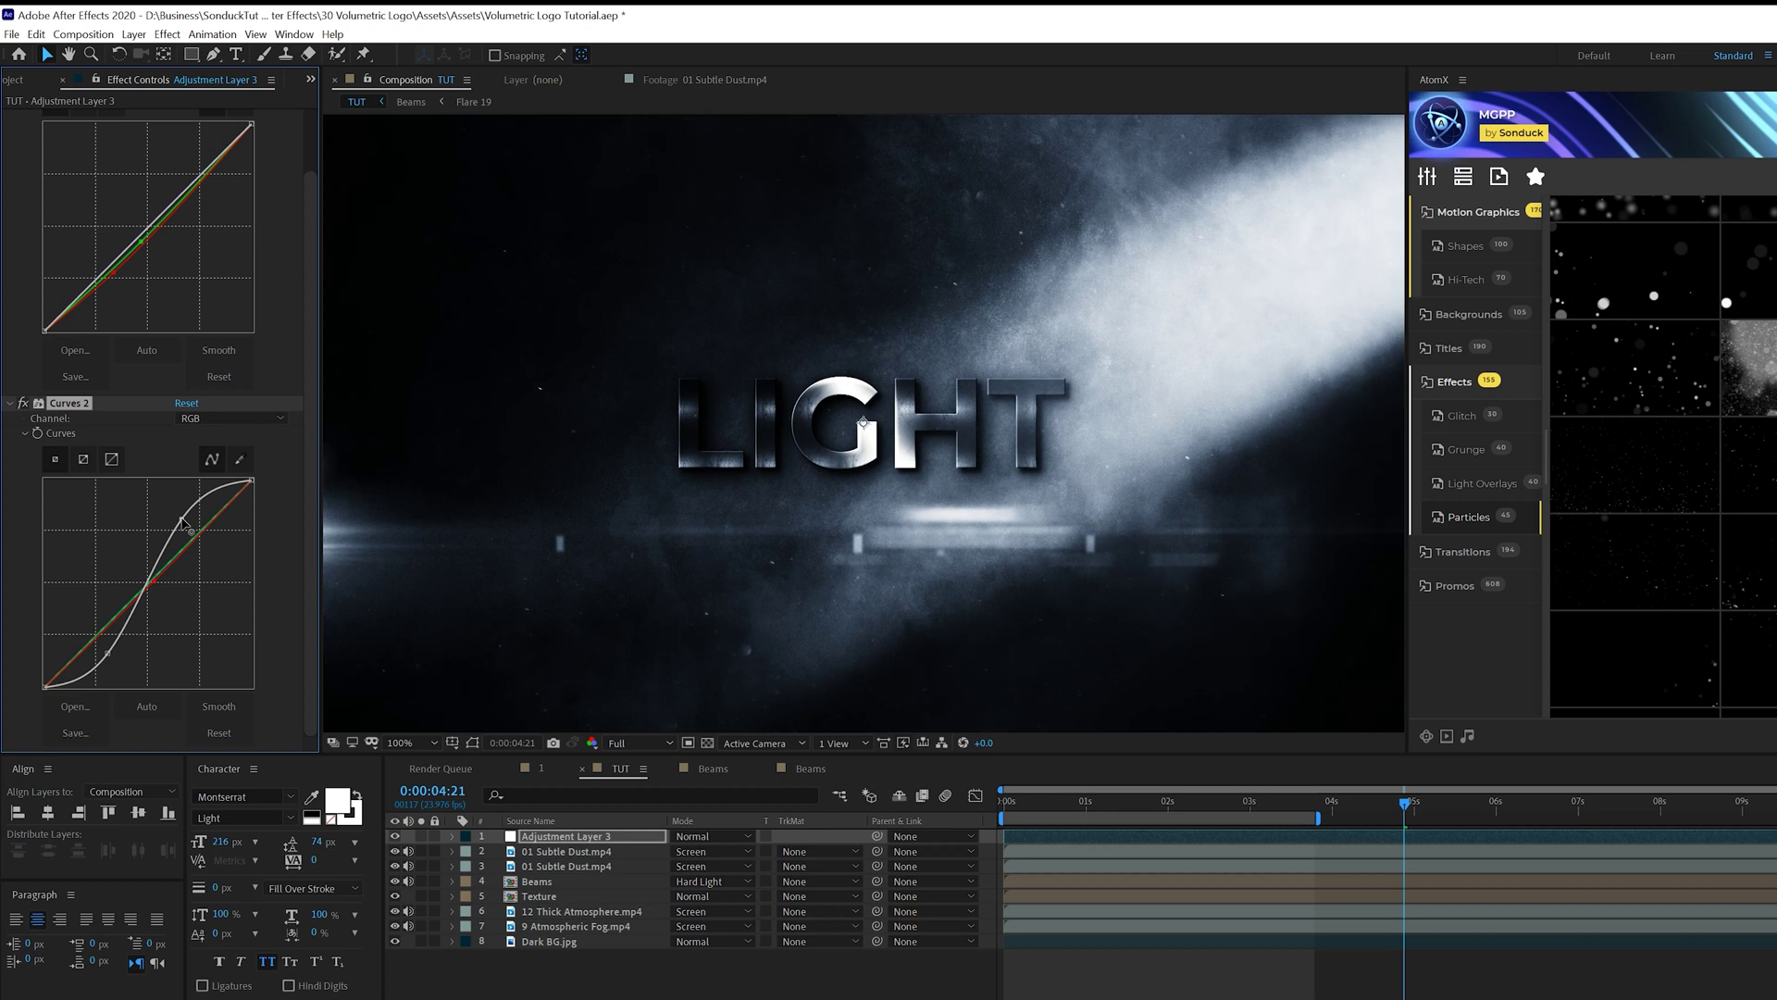
Lower the Red channel curve slightly for a cooler tone and fine-tune the shadow end.
{"action": "left_click", "coordinate": [214, 418]}
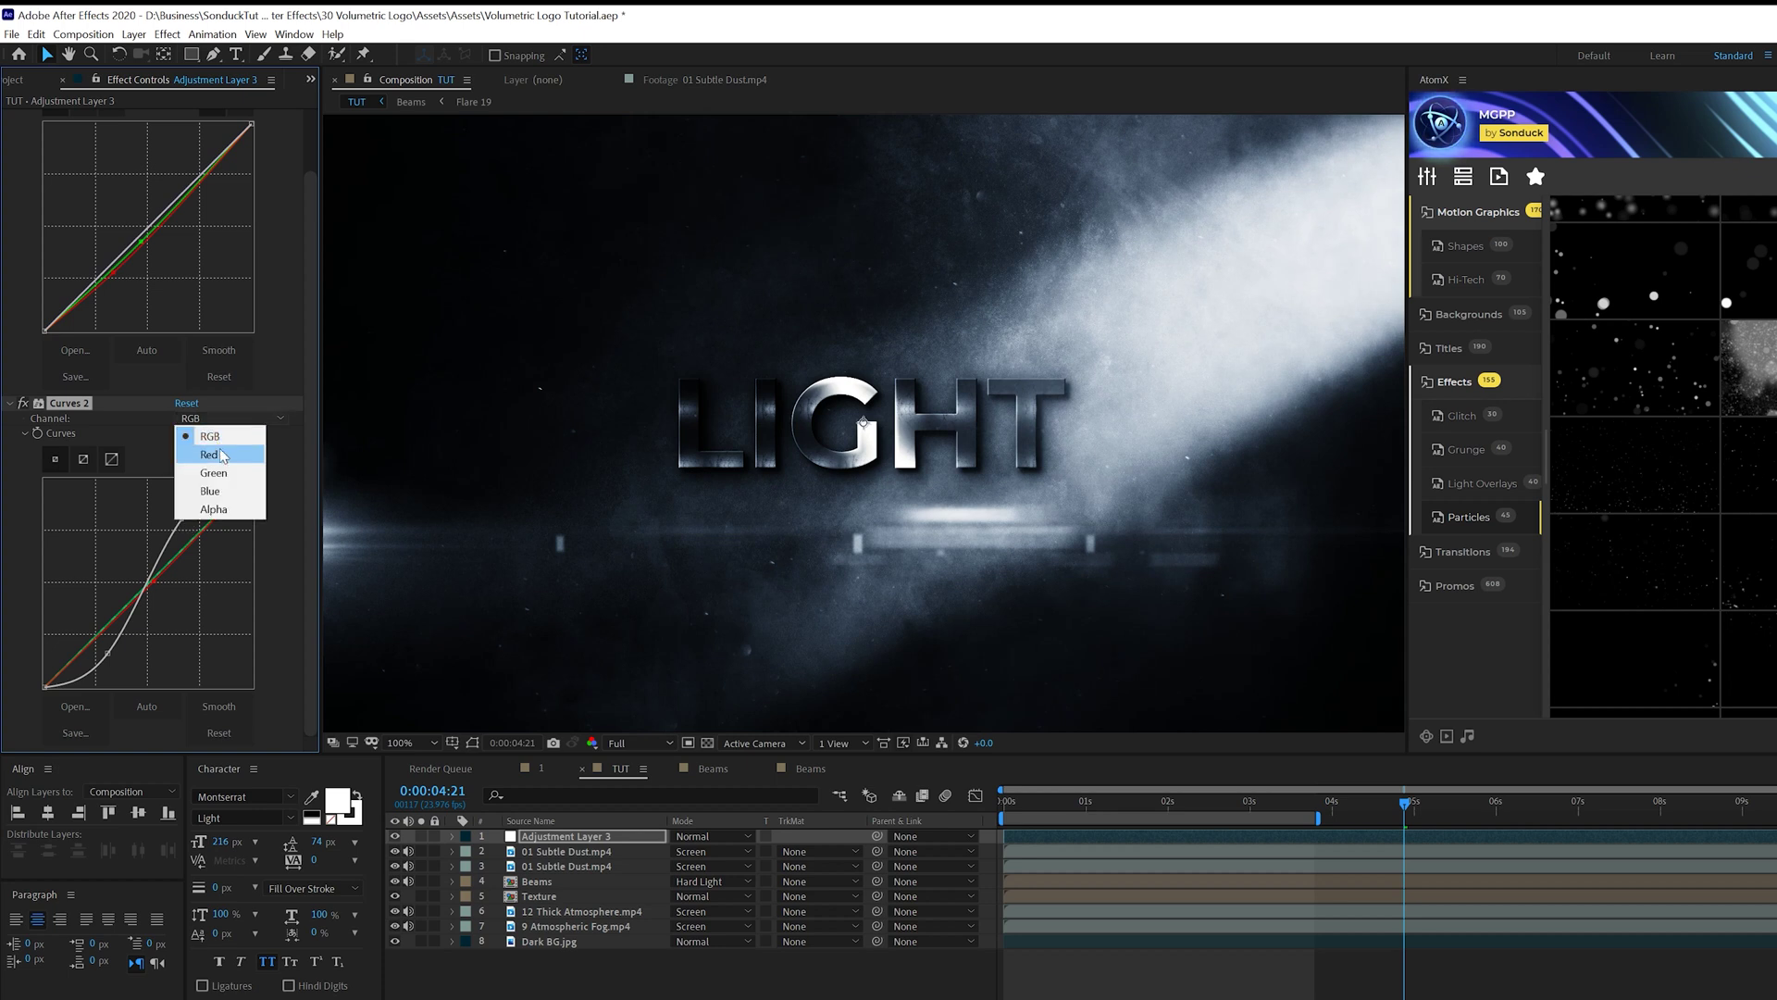
{"action": "left_click", "coordinate": [202, 450]}
{"action": "left_click_drag", "start_coordinate": [153, 585], "coordinate": [157, 590]}
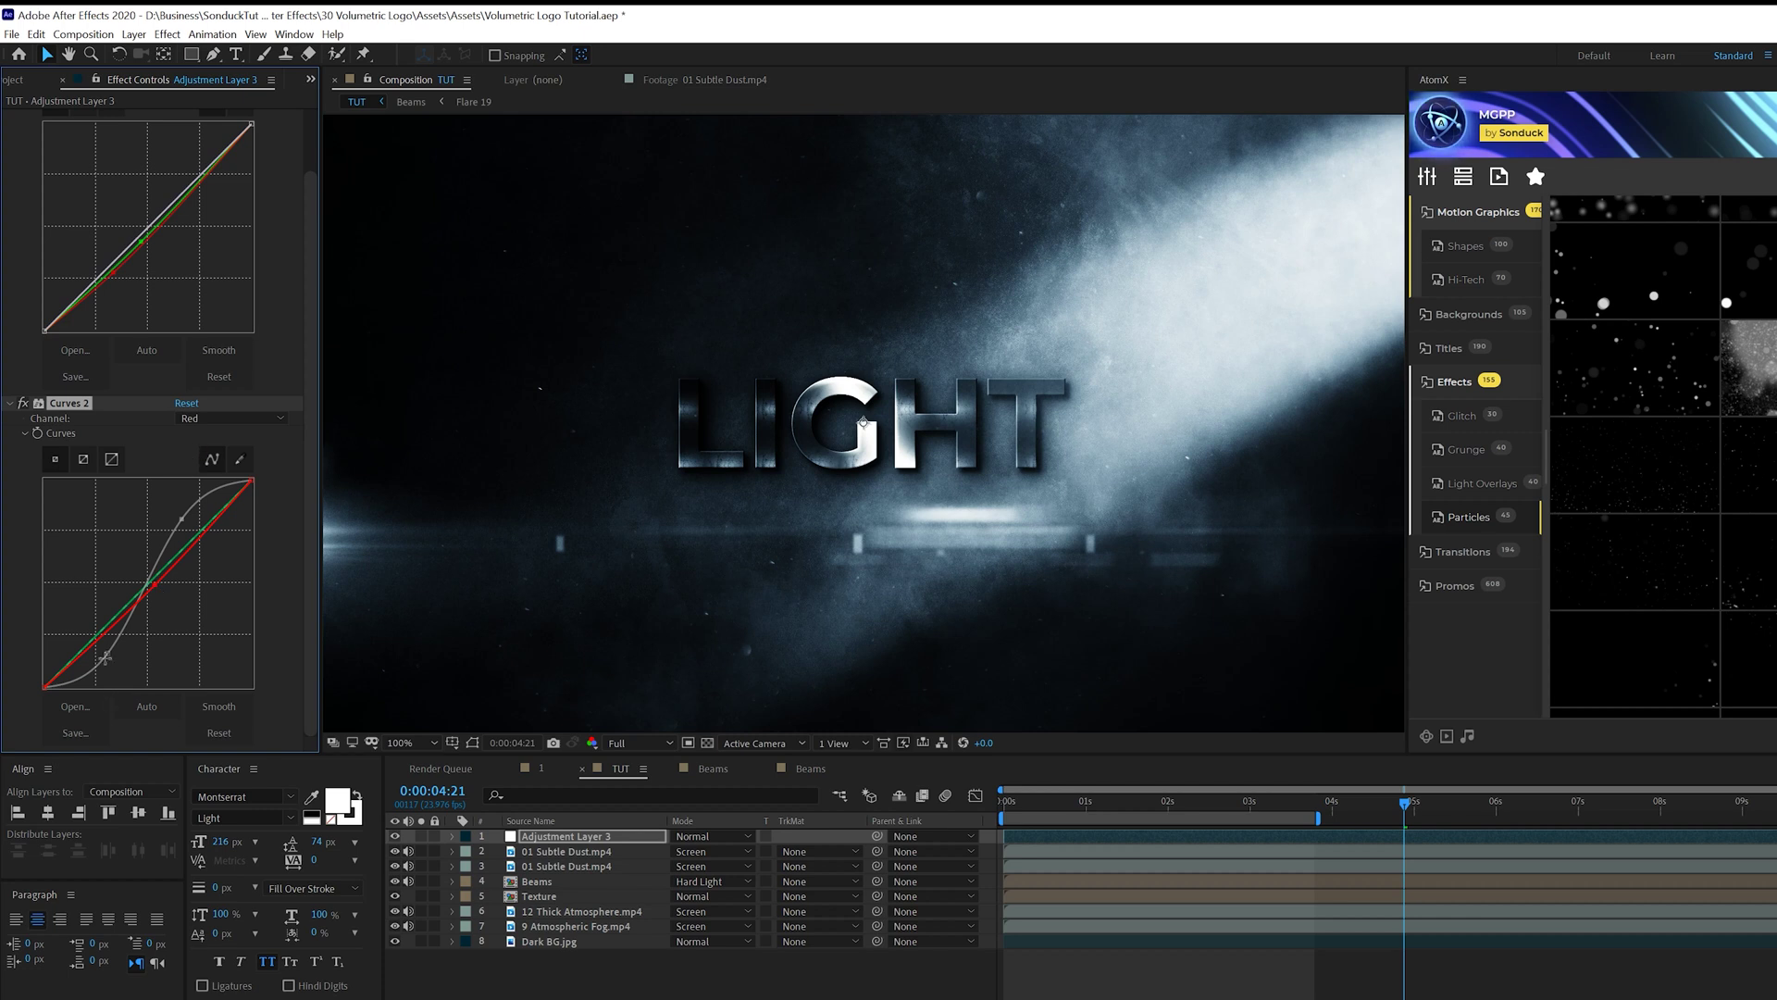
{"action": "left_click_drag", "start_coordinate": [105, 653], "coordinate": [102, 654]}
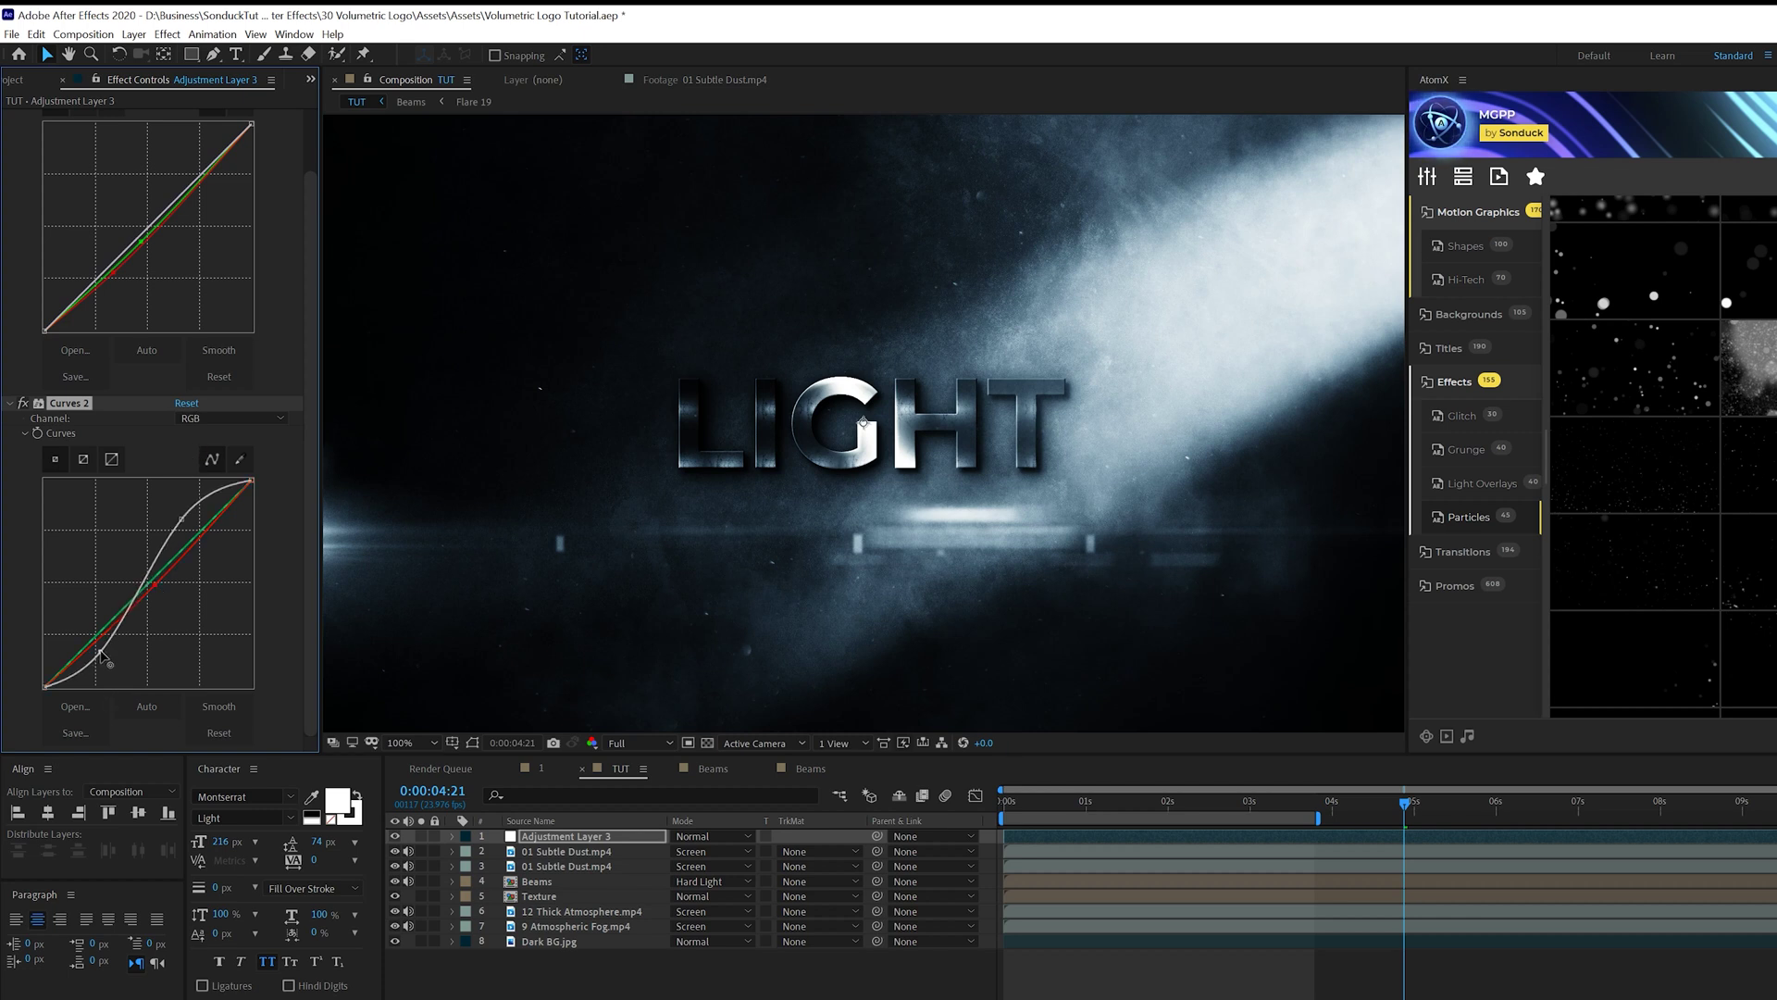
Toggle Curves 2 off and back on to compare before and after.
{"action": "left_click", "coordinate": [24, 404]}
{"action": "left_click", "coordinate": [23, 404]}
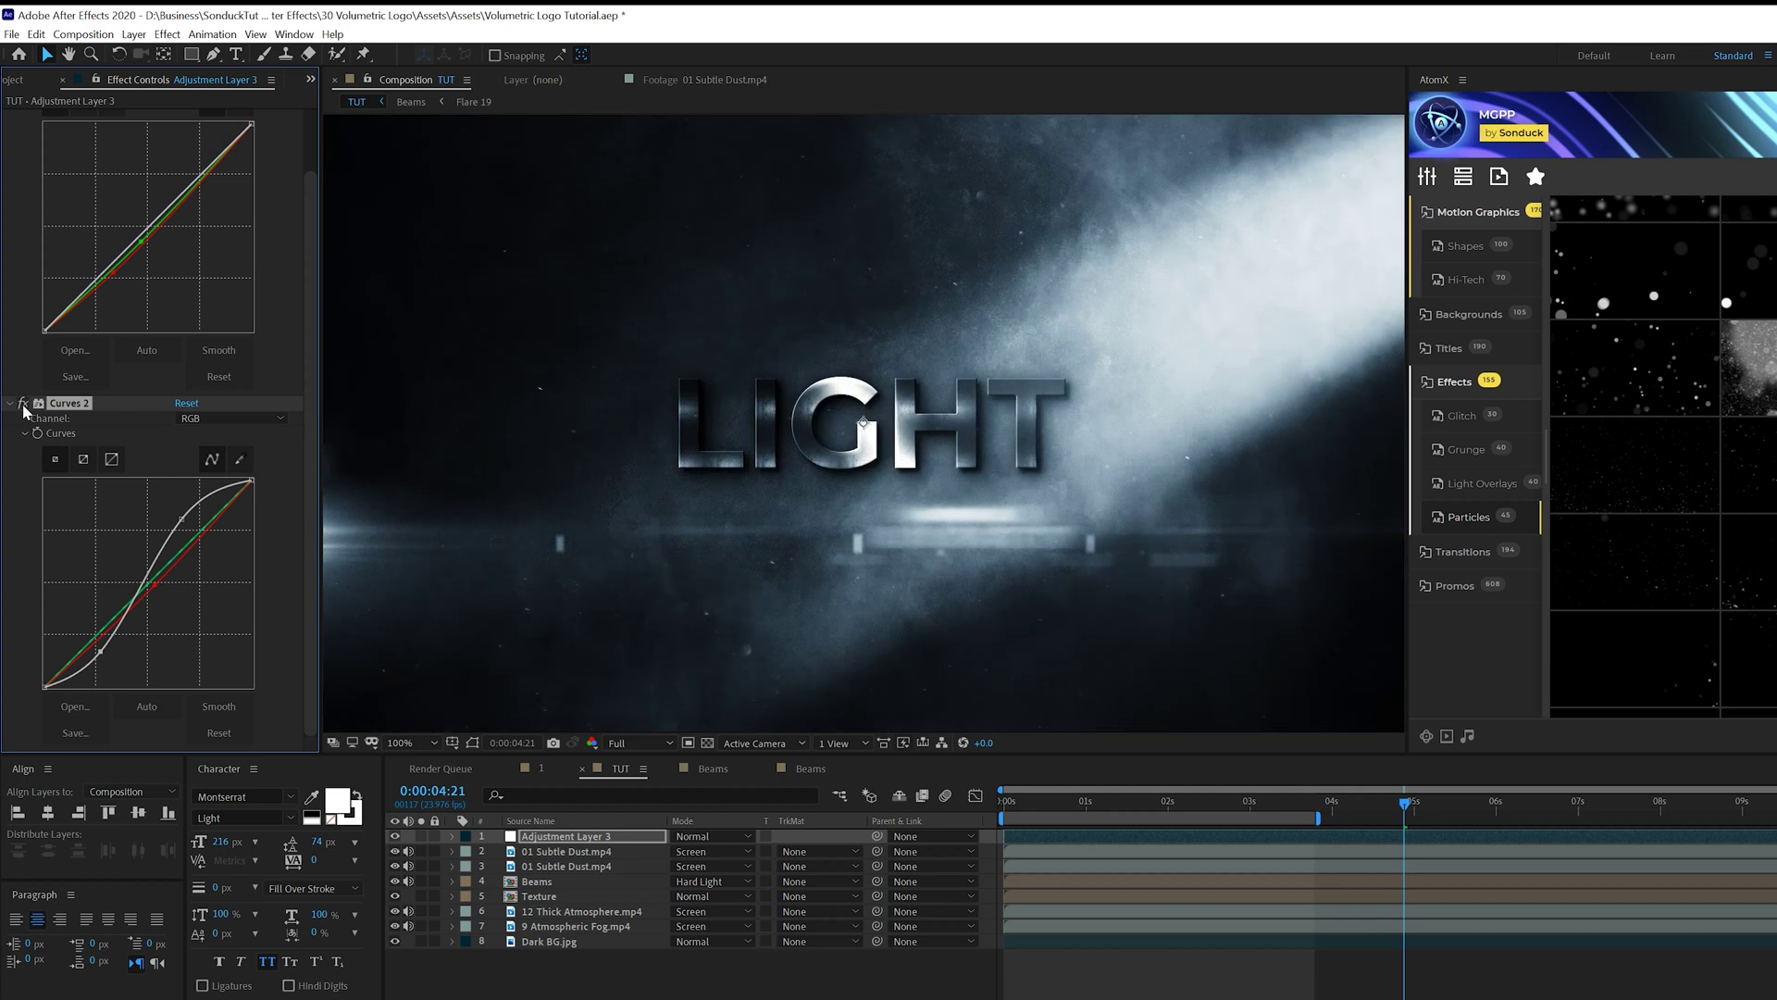
{"action": "left_click", "coordinate": [23, 404]}
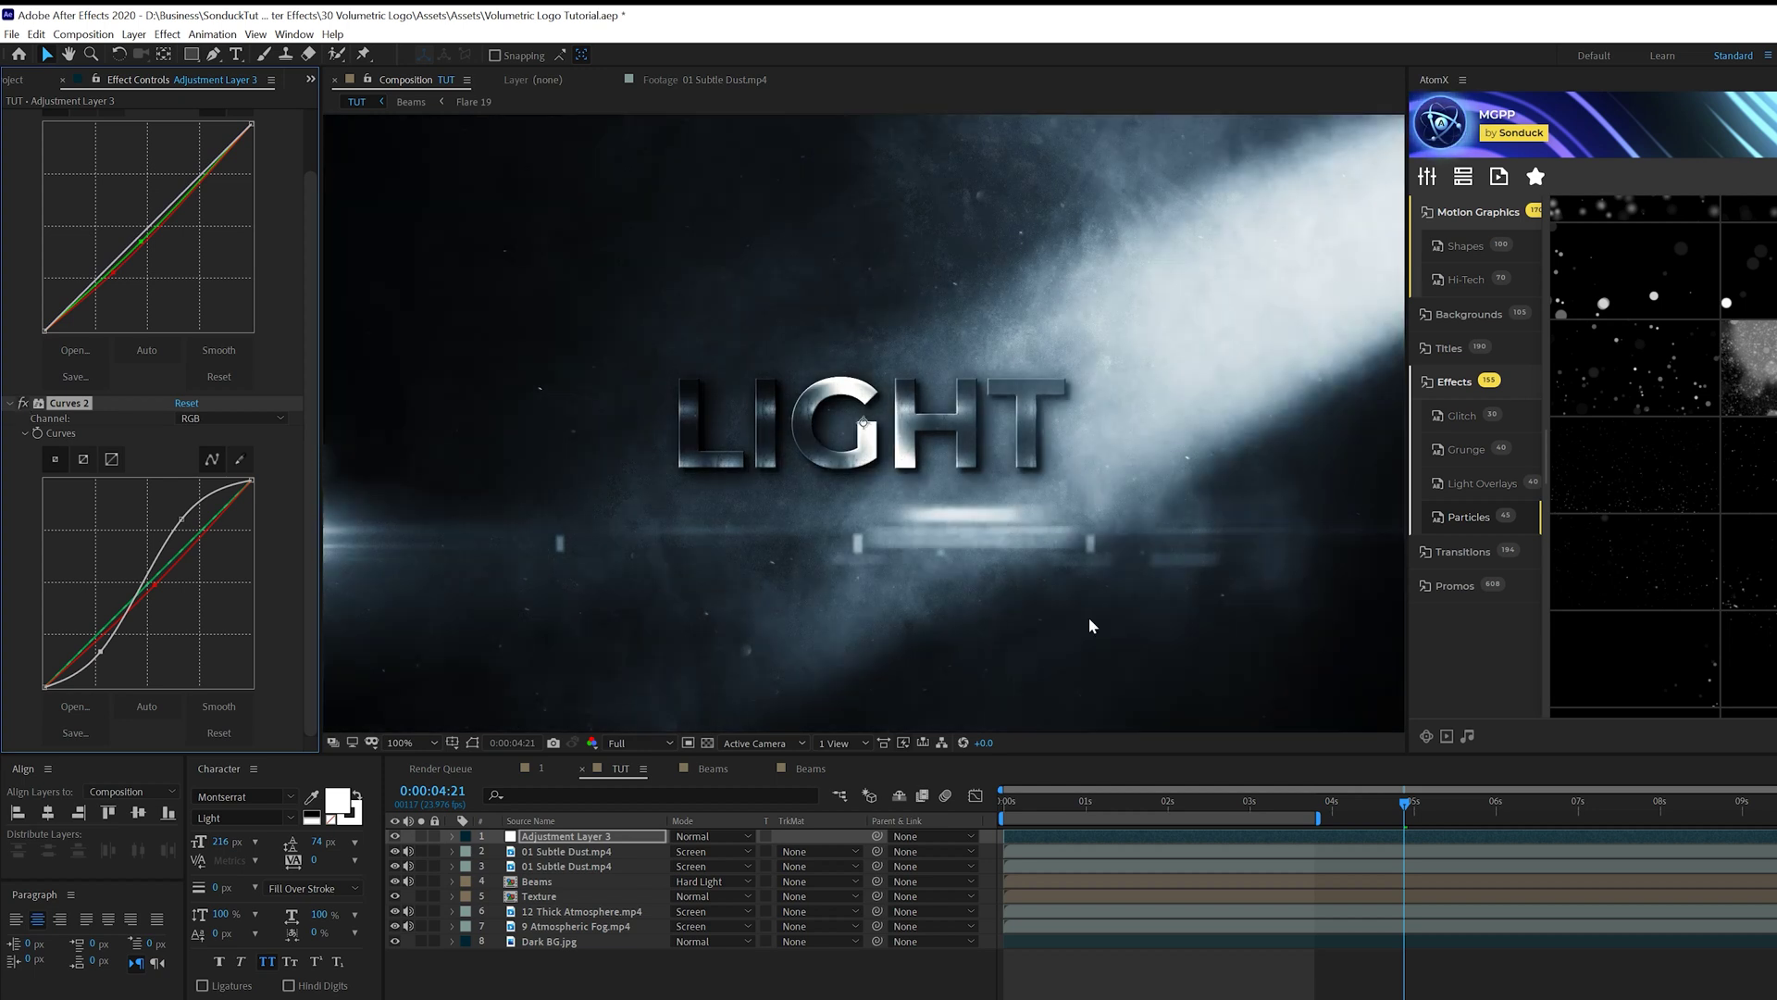
{"action": "left_click", "coordinate": [648, 972]}
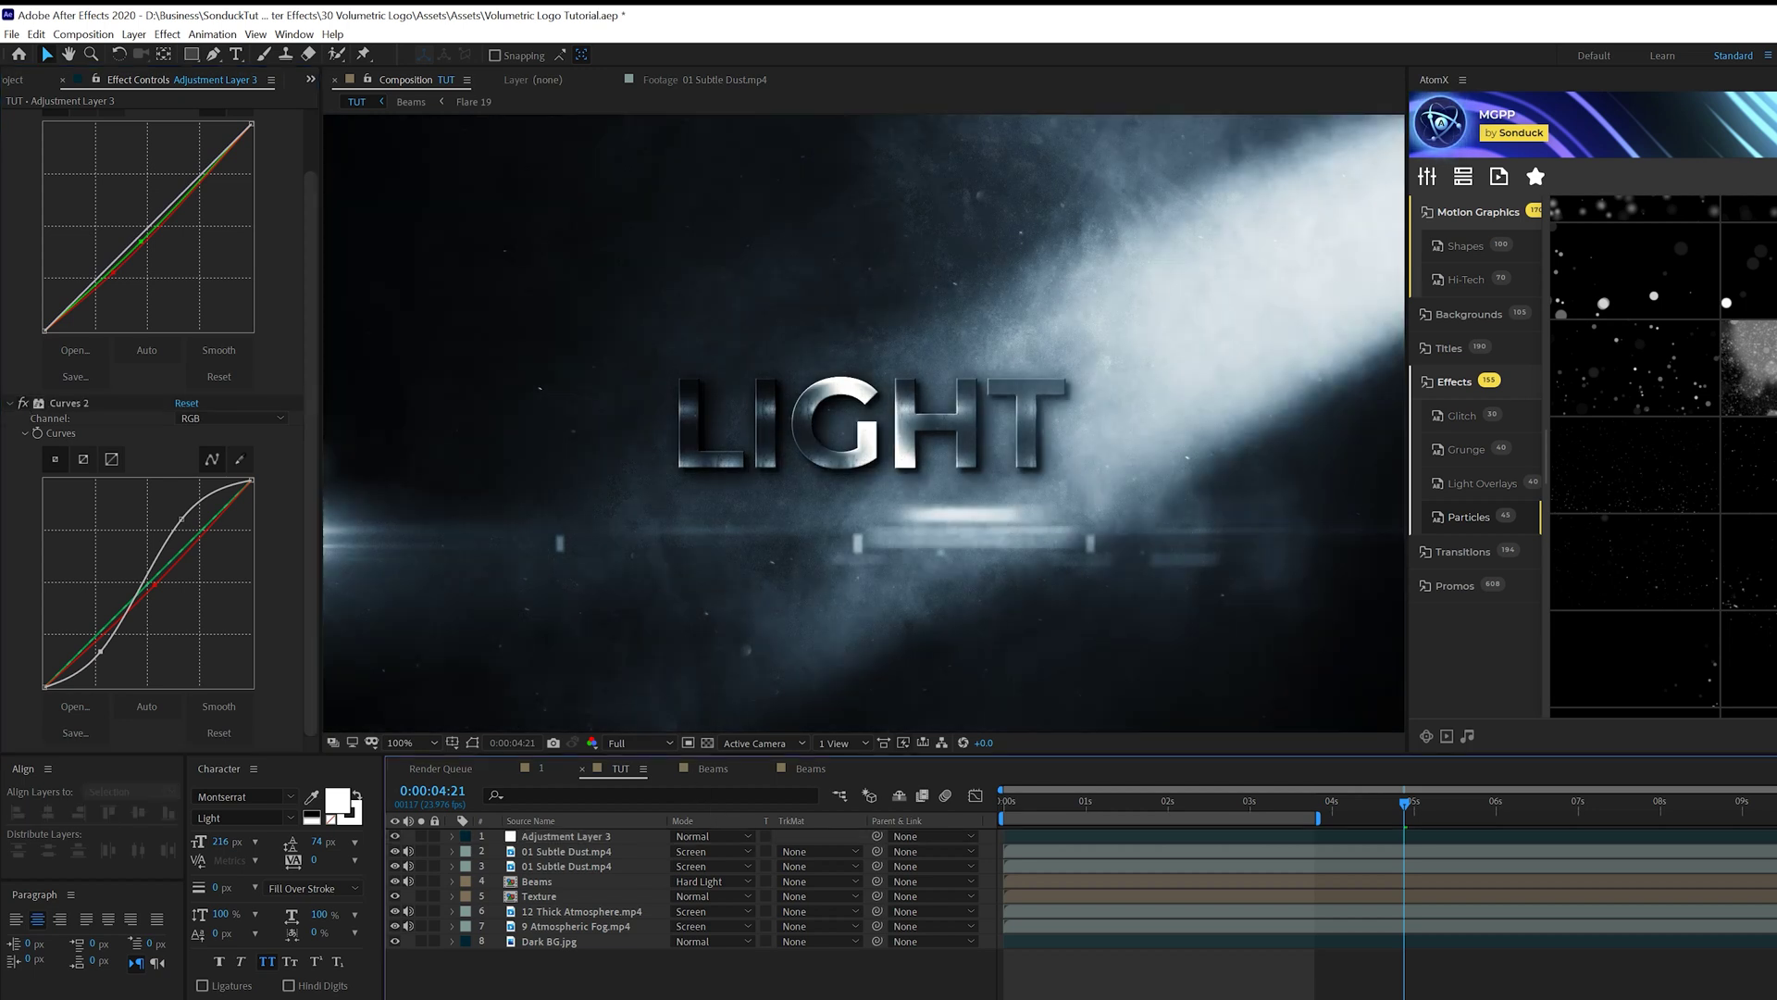
Create a new adjustment layer and apply the Noise effect to it.
{"action": "key", "text": "ctrl+alt+y"}
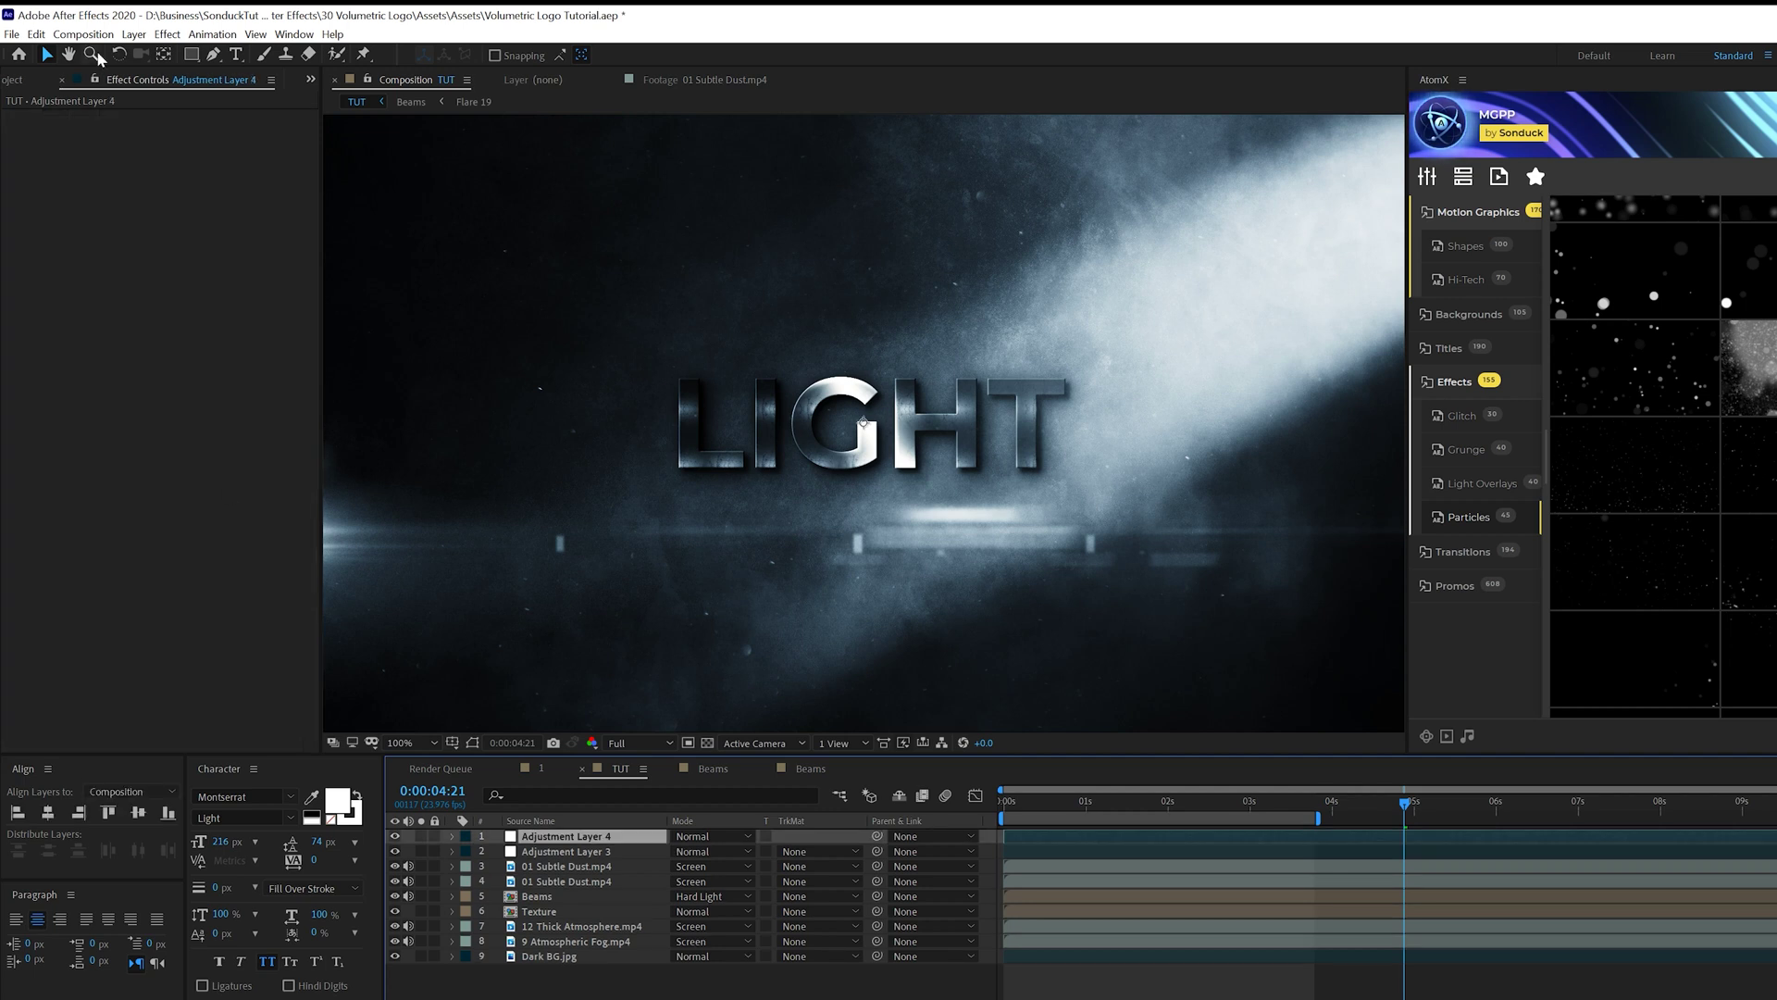
{"action": "left_click", "coordinate": [167, 34]}
{"action": "mouse_move", "coordinate": [258, 350]}
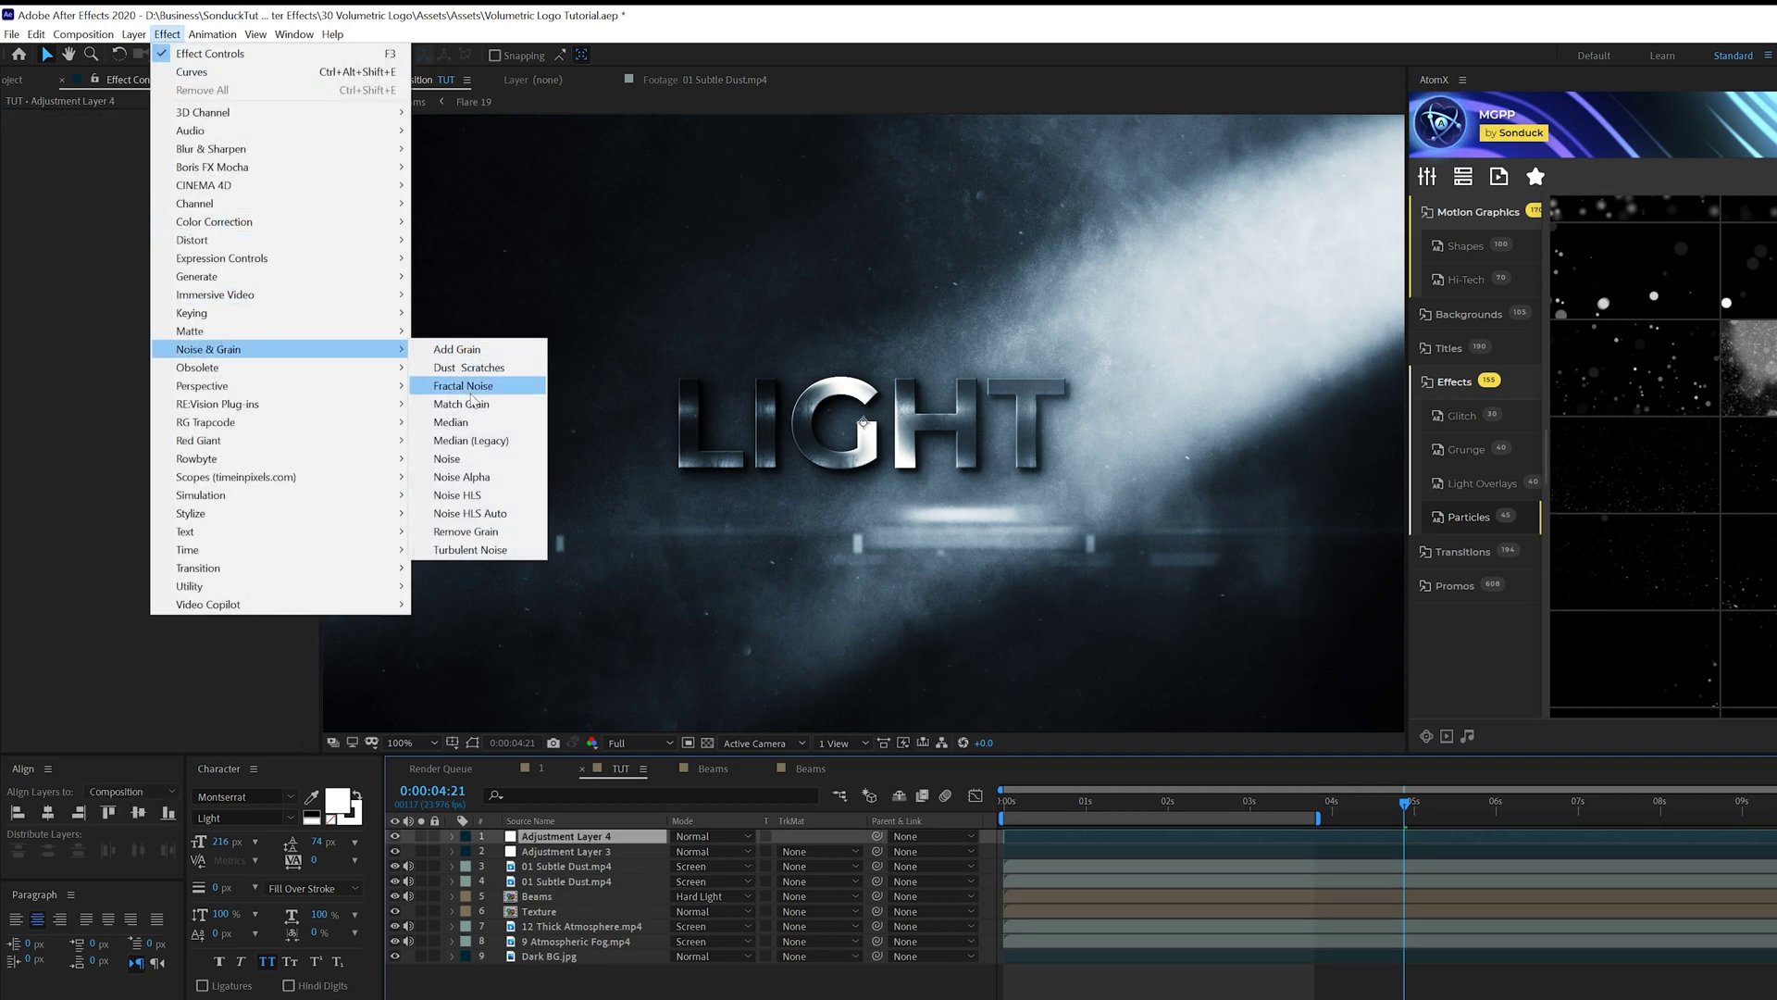
{"action": "left_click", "coordinate": [571, 453]}
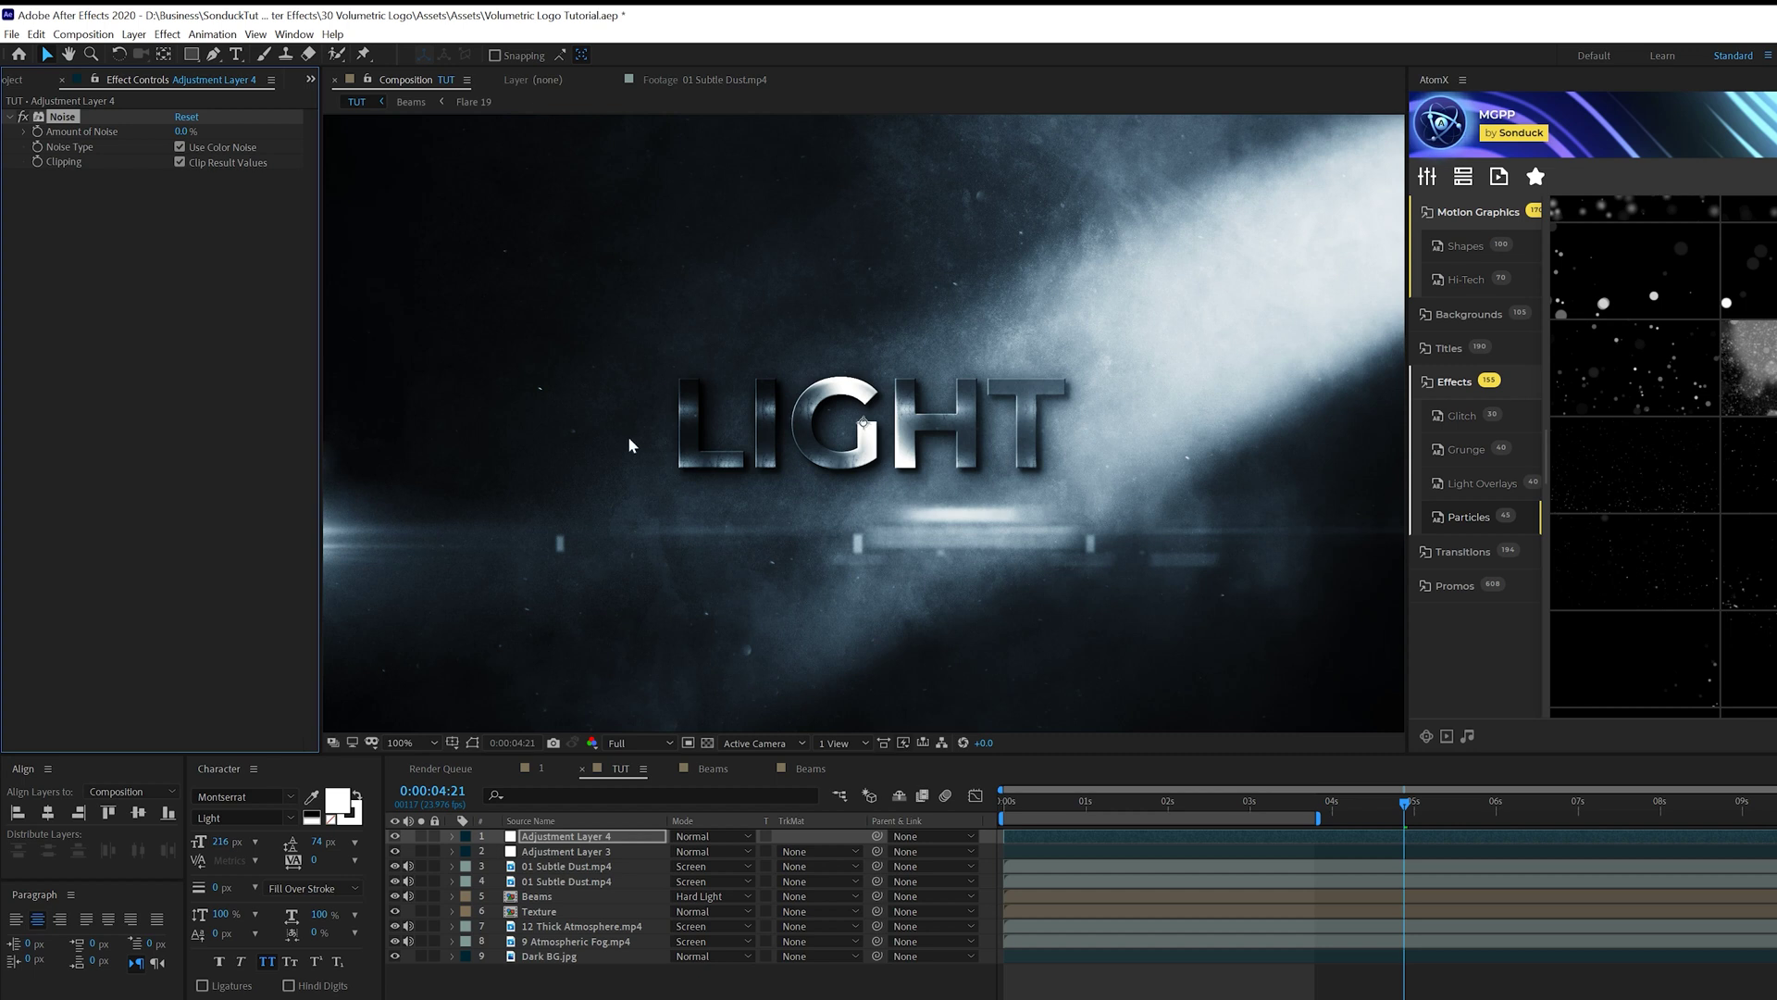
Set Amount of Noise to 18% with colour noise off, then preview at 0:00:02:16.
{"action": "left_click", "coordinate": [182, 132]}
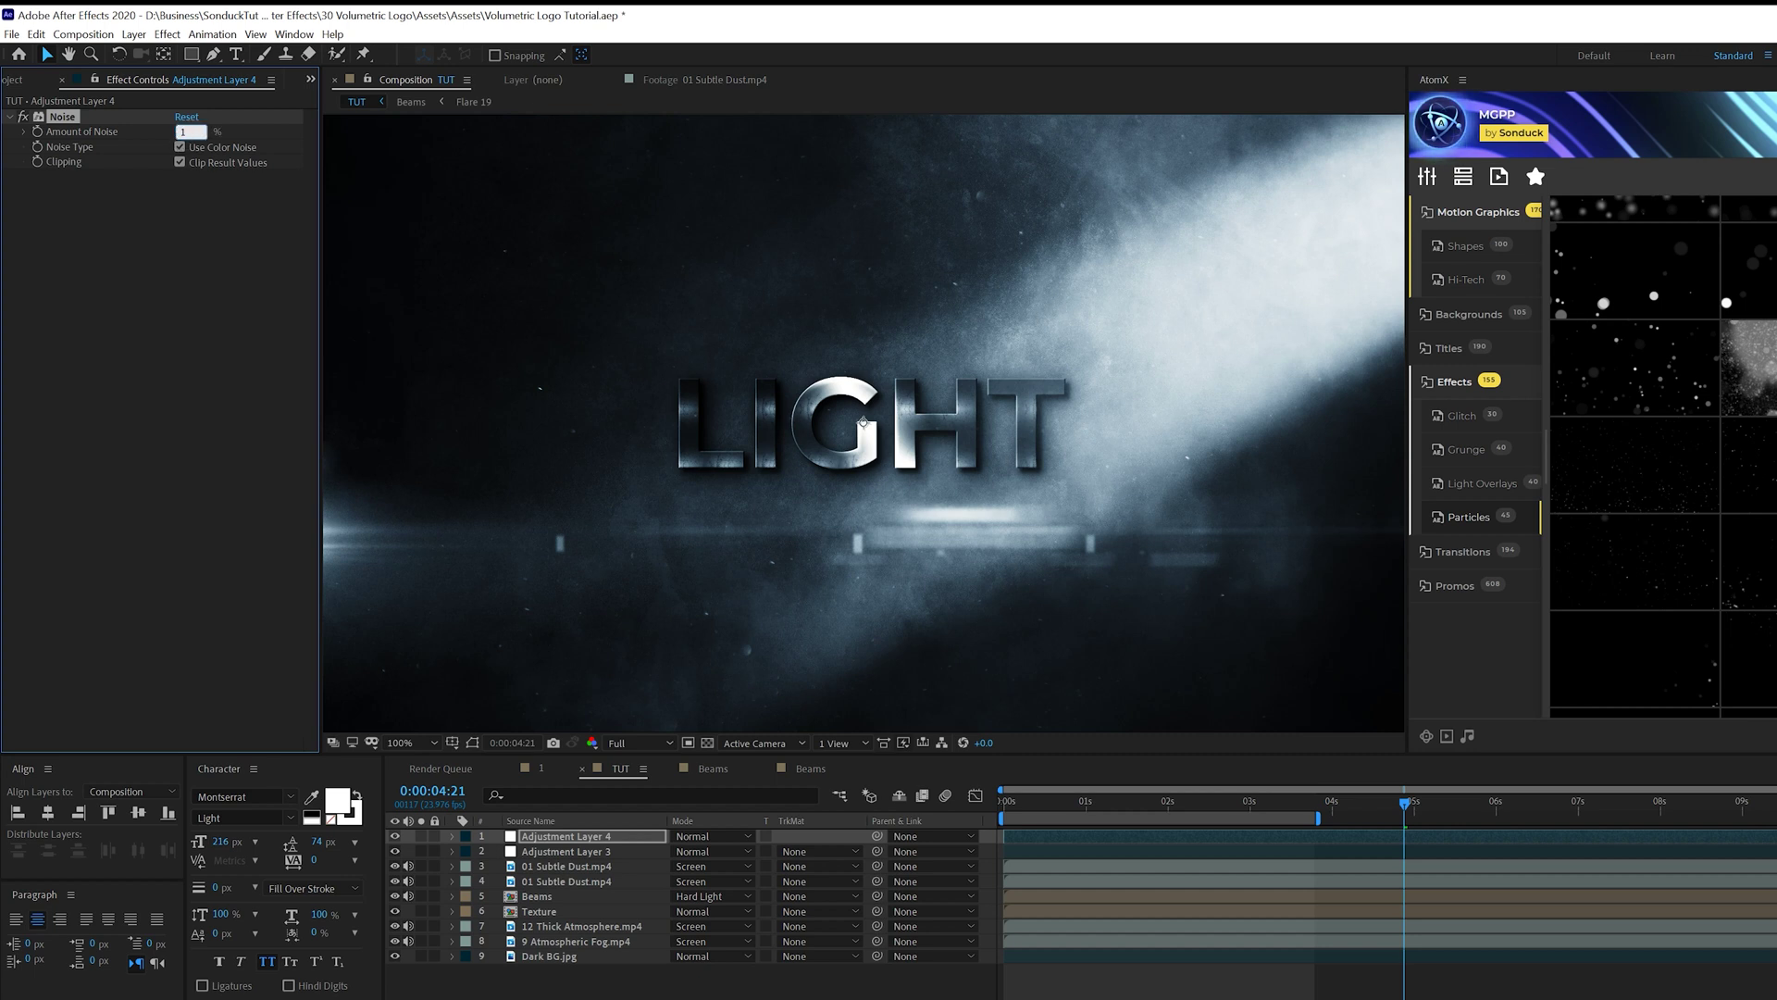
{"action": "type", "text": "18"}
{"action": "left_click", "coordinate": [180, 147]}
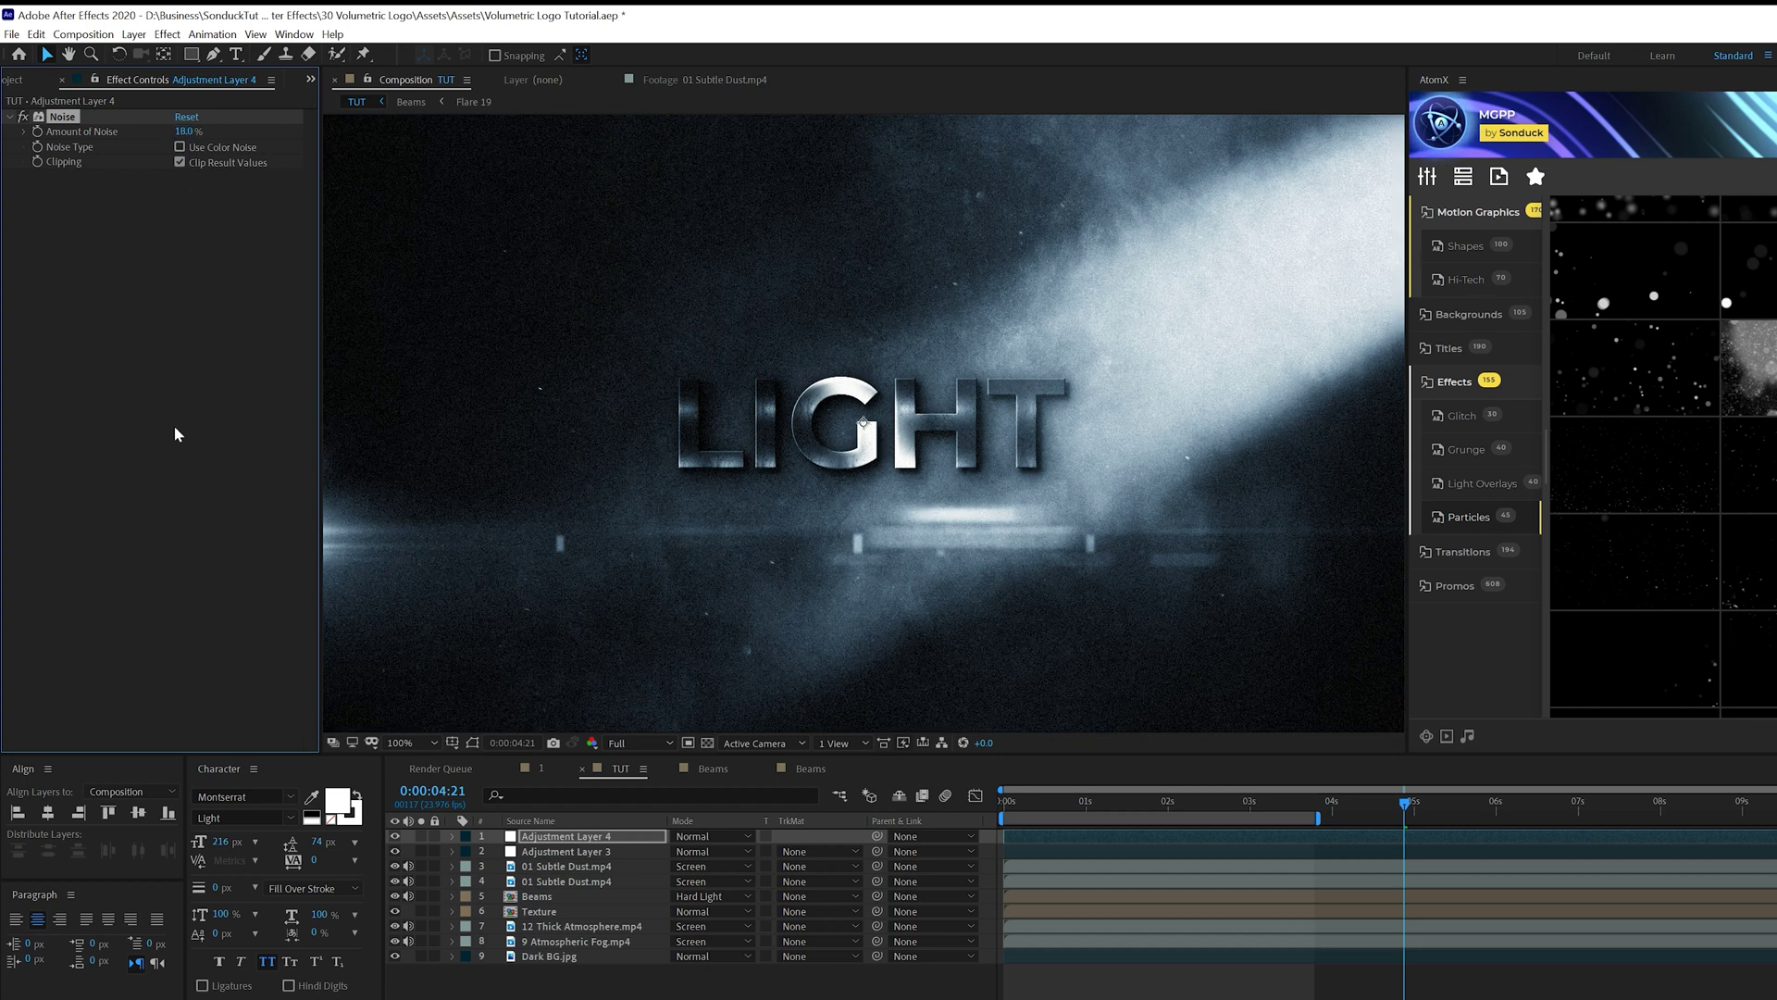
{"action": "left_click", "coordinate": [1222, 800]}
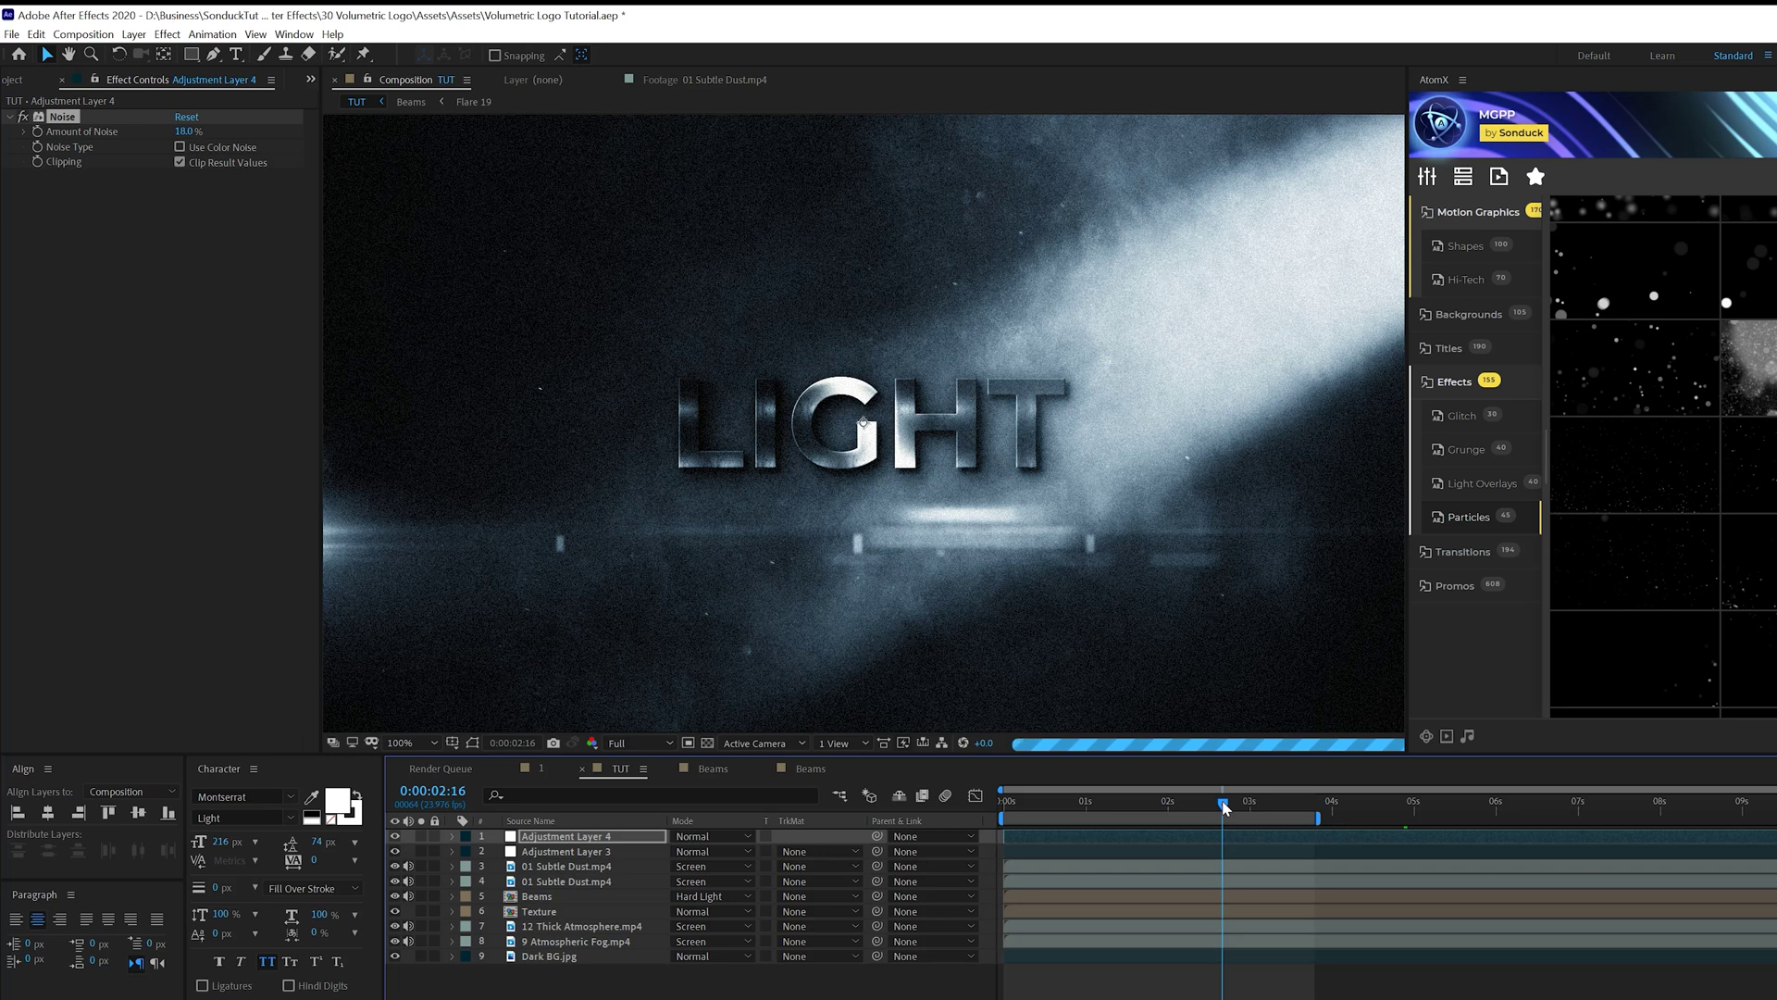
Move the playhead to 0:00:03:19 to check the graded, grainy LIGHT title.
{"action": "left_click", "coordinate": [1316, 802]}
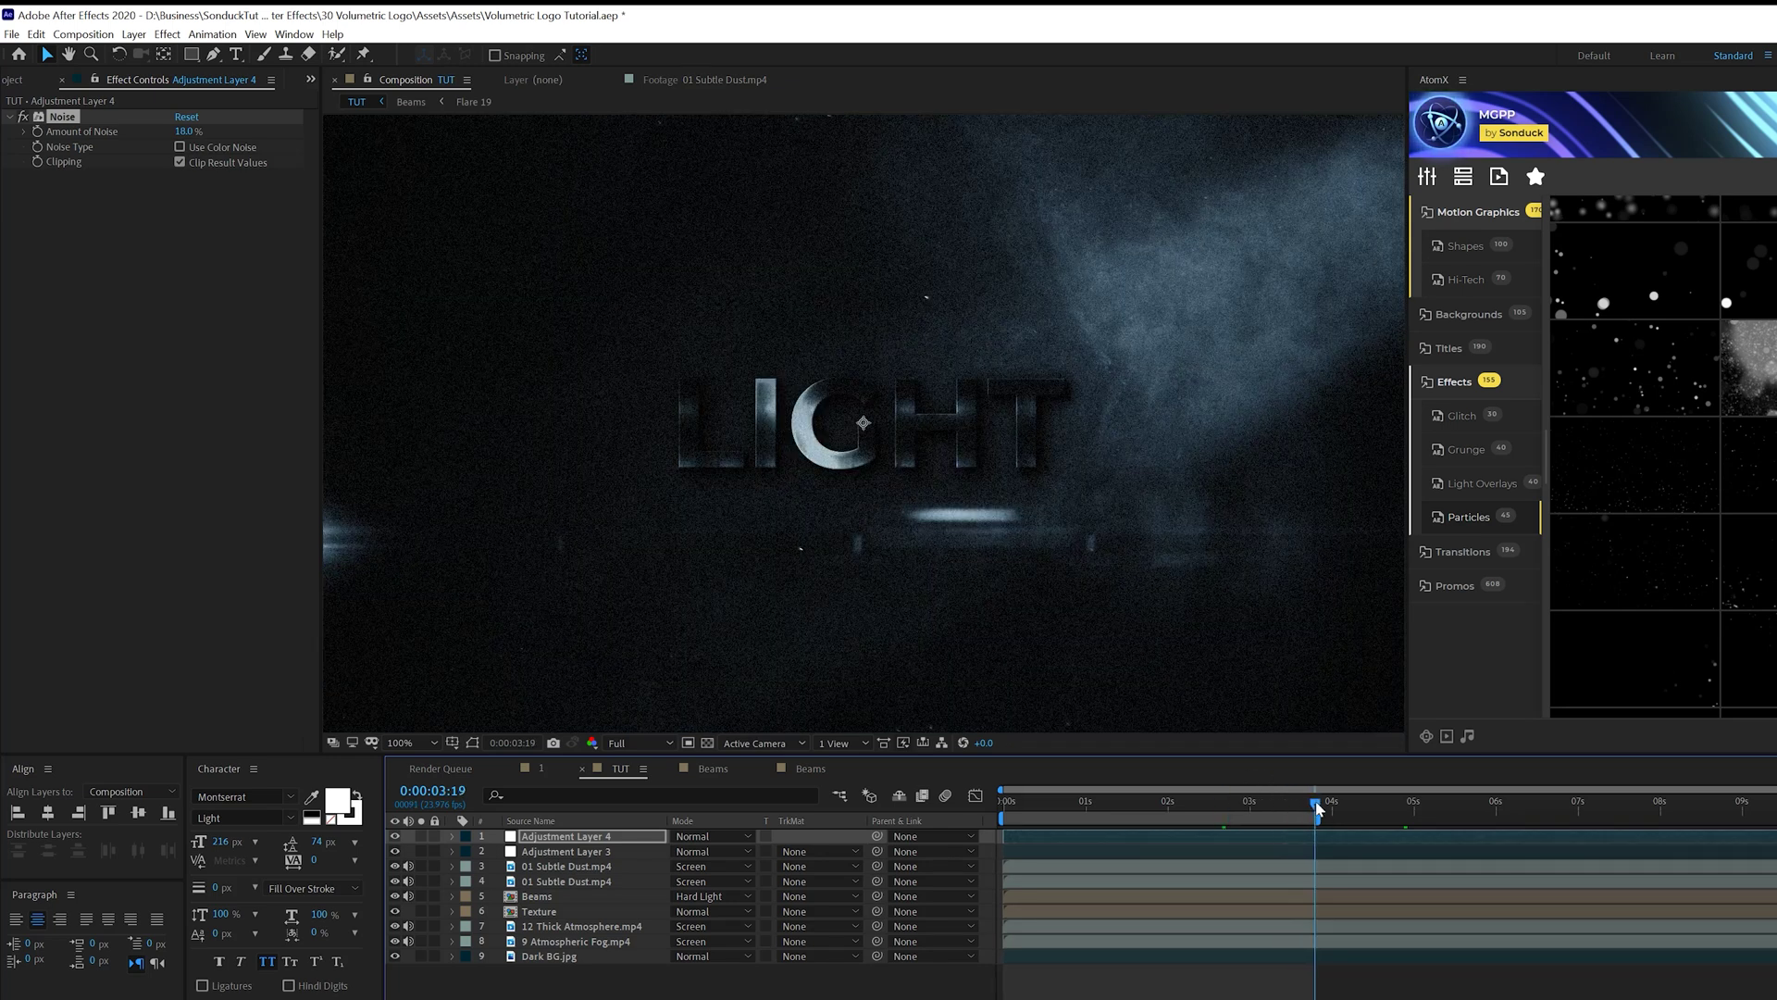